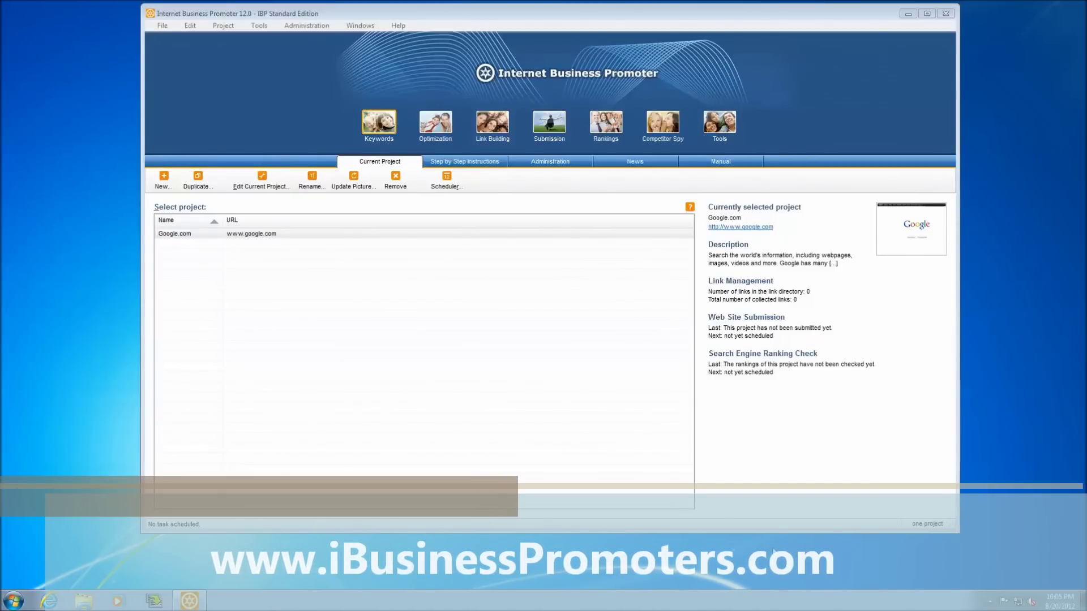
click(49, 601)
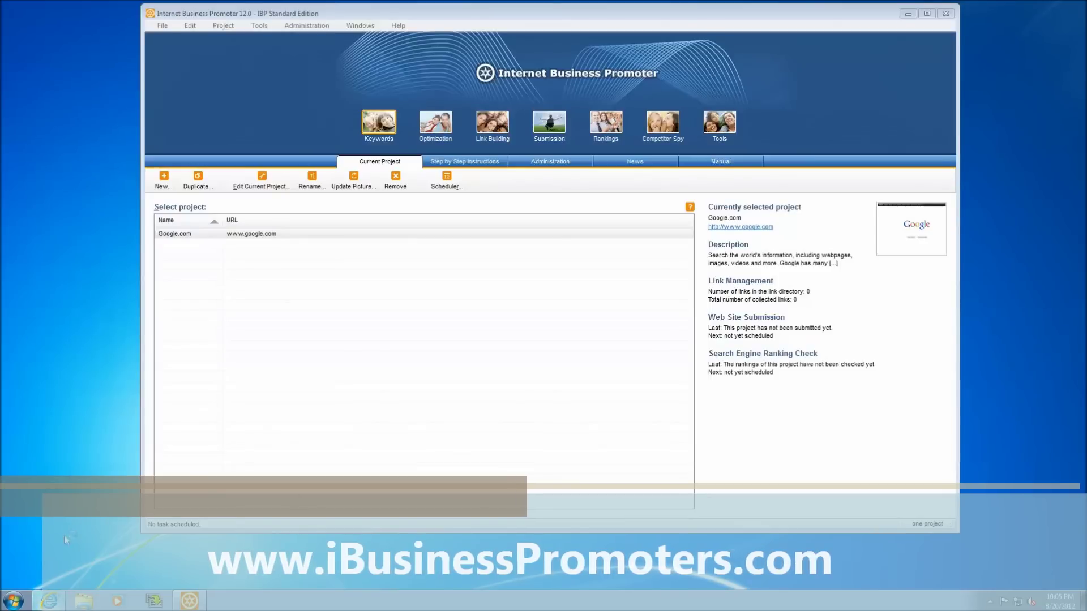
click(123, 21)
text(www.ibusinesspromoters.com)
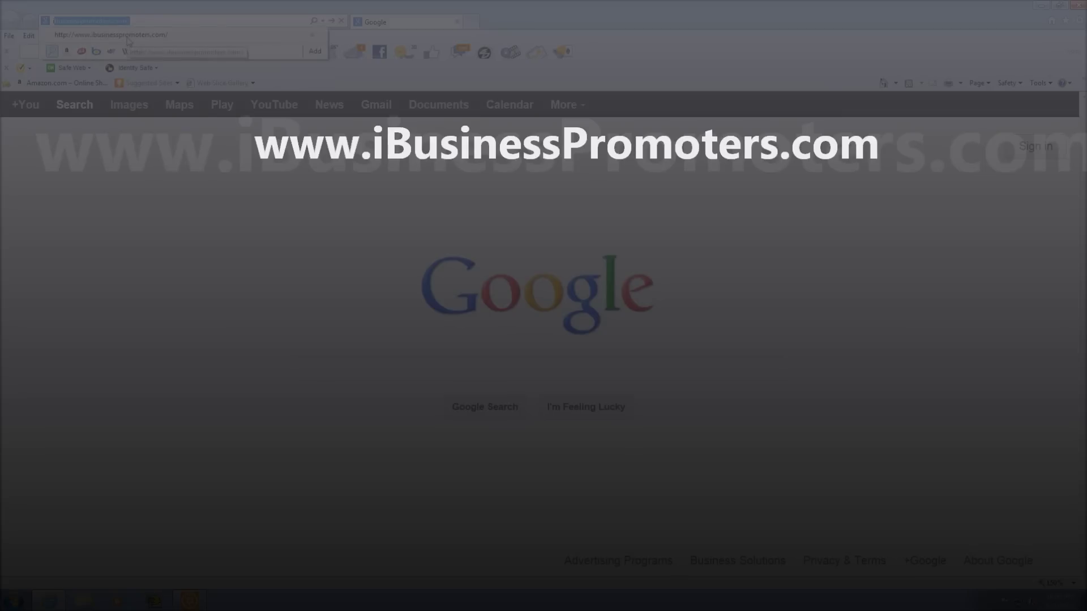
click(129, 37)
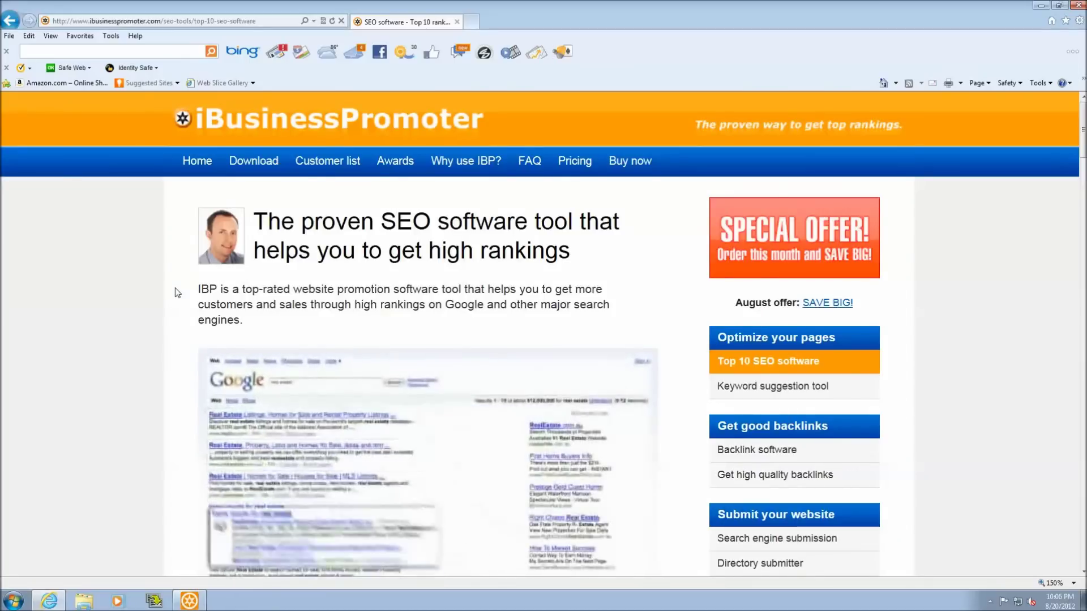
Review the IBP product page, including the intro video and the three steps to guaranteed top 10 rankings.
scroll(175, 289, down, 1)
scroll(176, 291, down, 3)
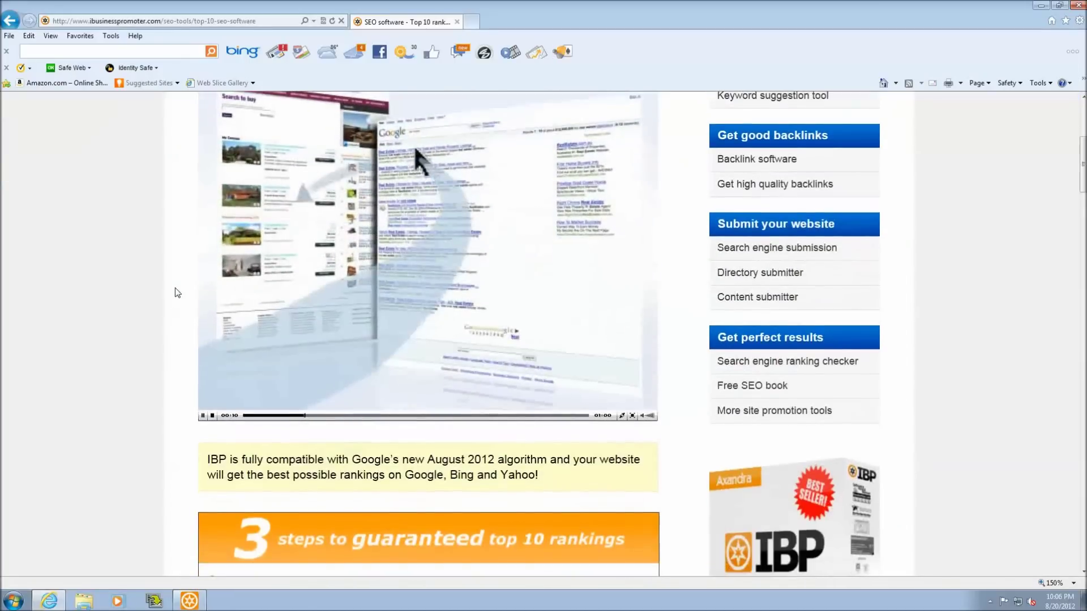
scroll(176, 292, up, 3)
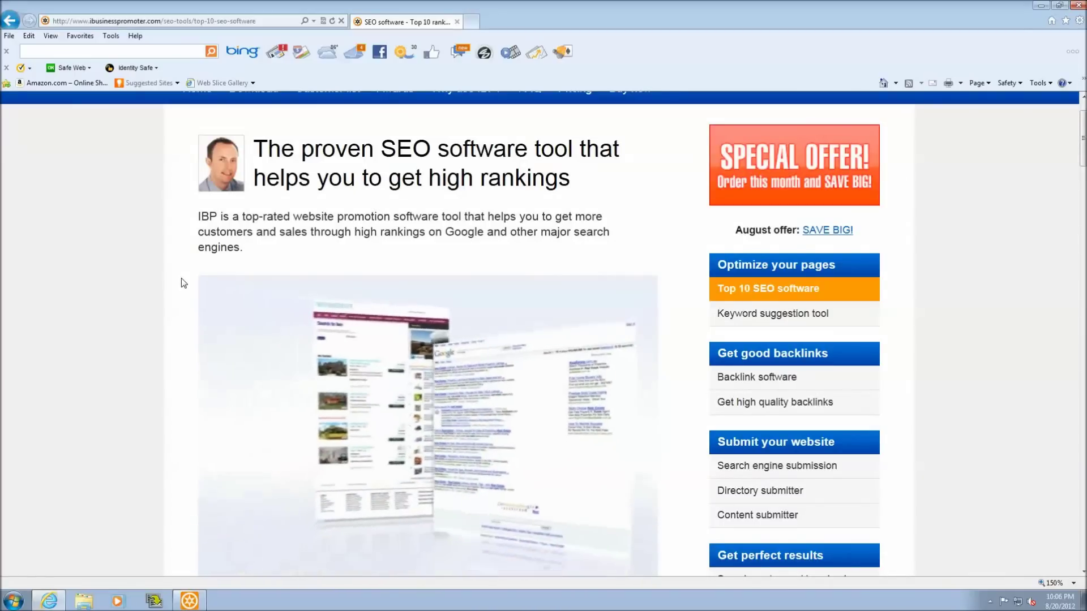
scroll(182, 283, down, 1)
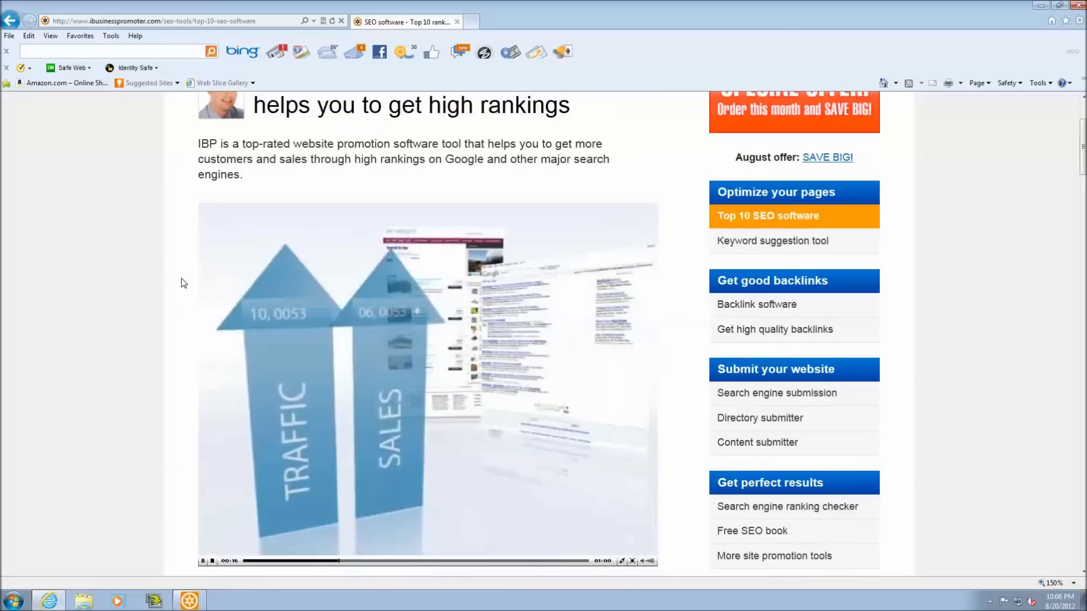
scroll(181, 280, down, 1)
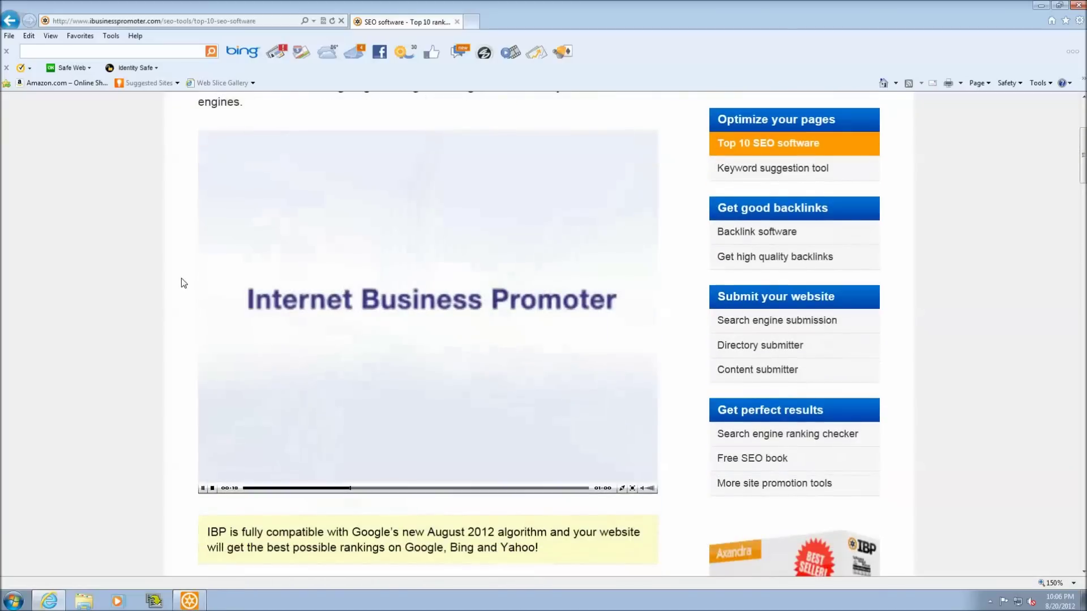
scroll(181, 278, down, 4)
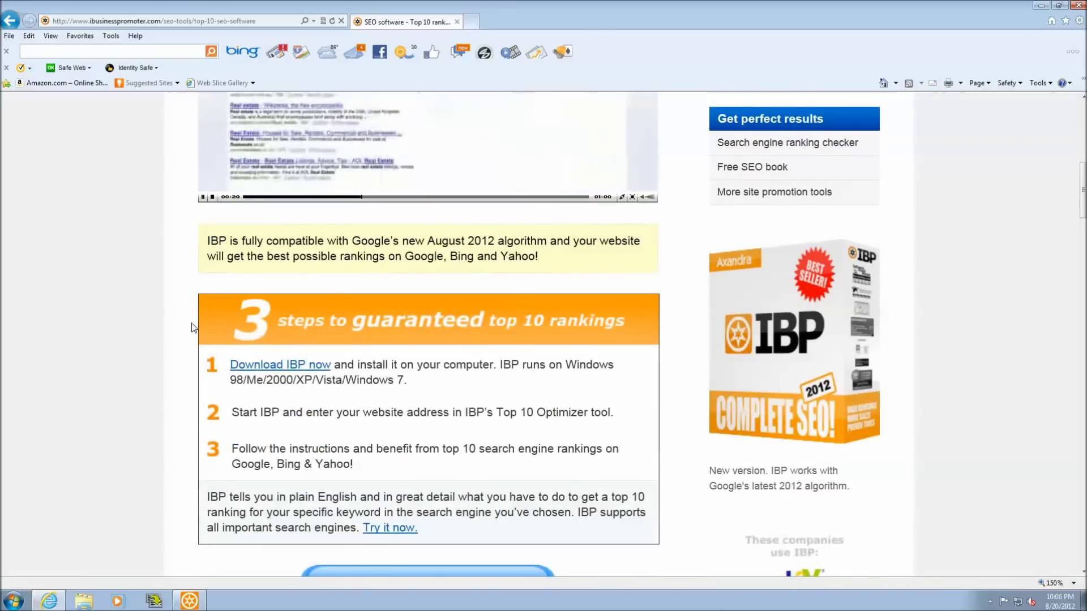
scroll(273, 355, down, 1)
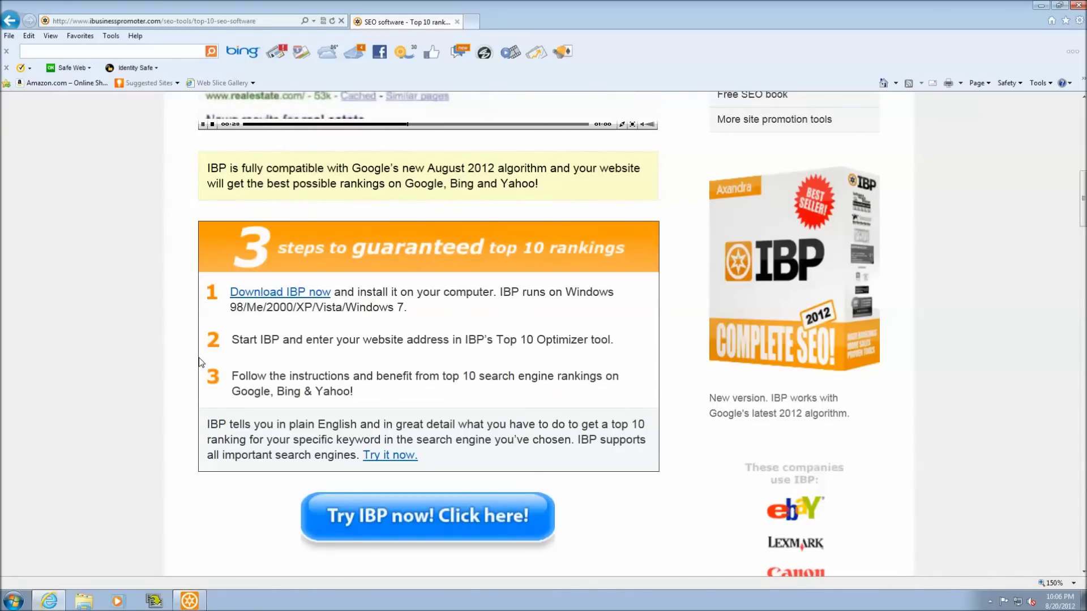
scroll(203, 361, down, 2)
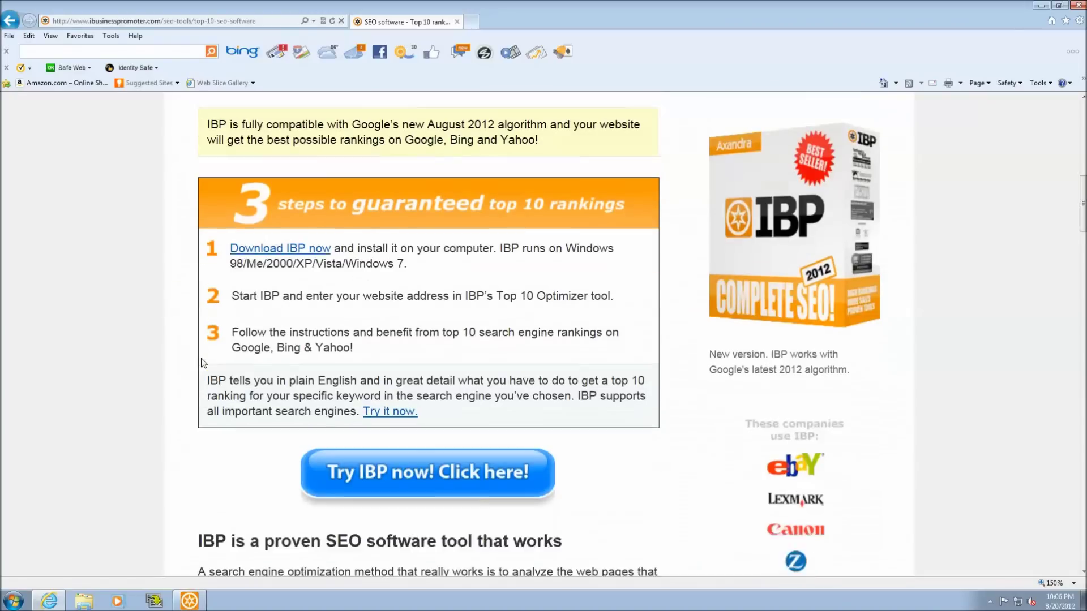
scroll(204, 362, up, 3)
scroll(208, 365, up, 1)
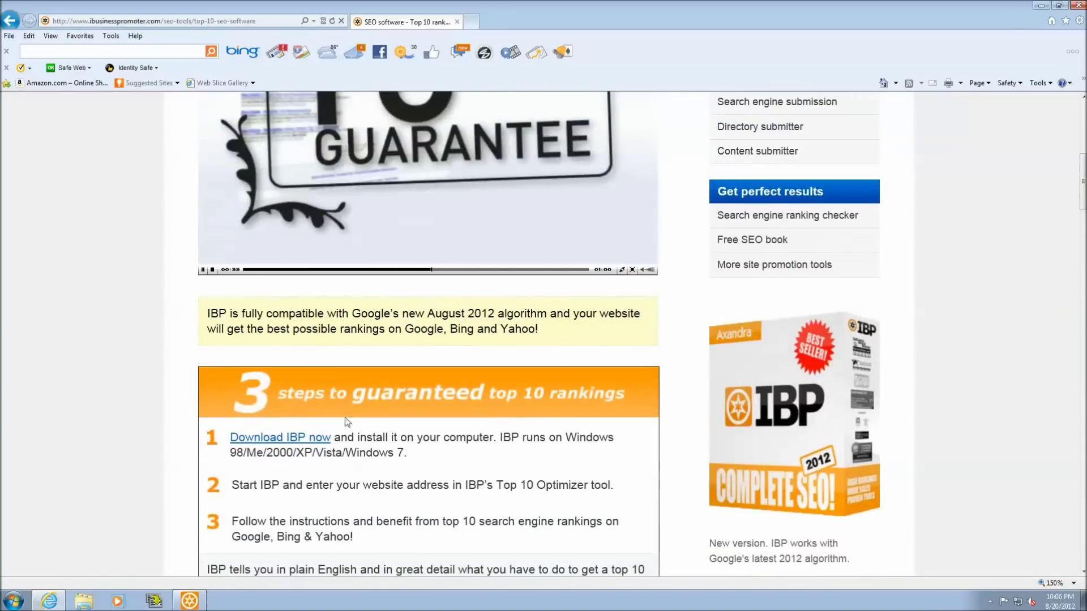
Open the IBP download page and read its version details, next steps and safety information.
click(316, 438)
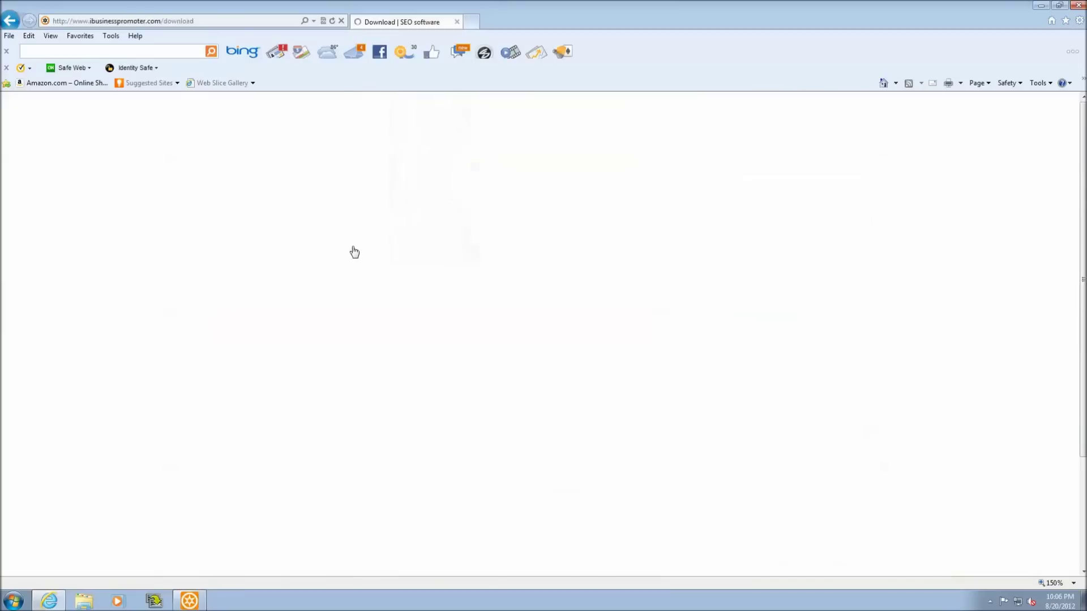
scroll(386, 311, down, 1)
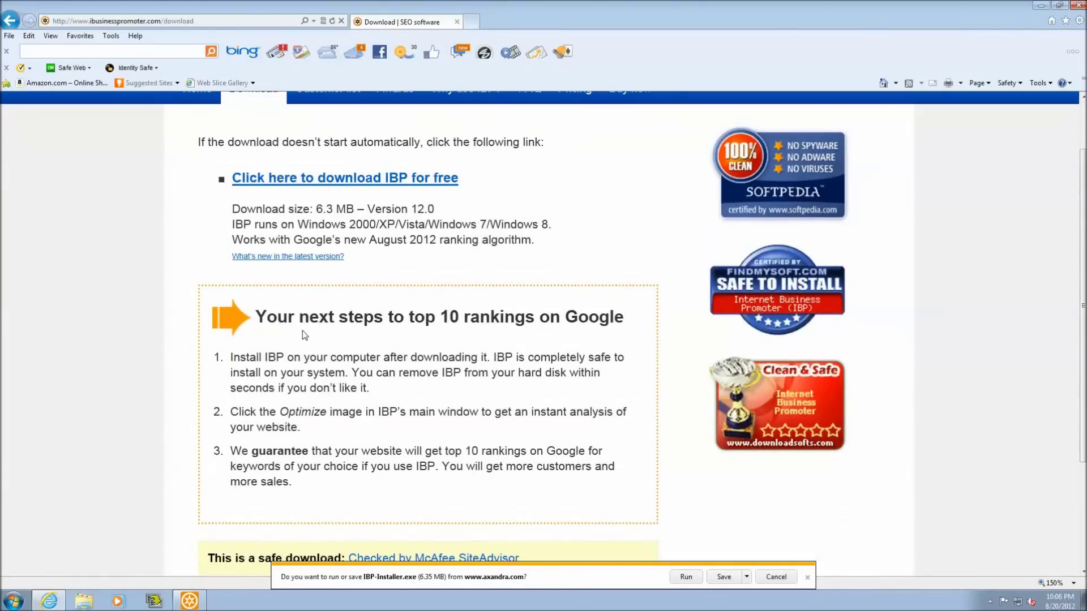
scroll(309, 333, down, 1)
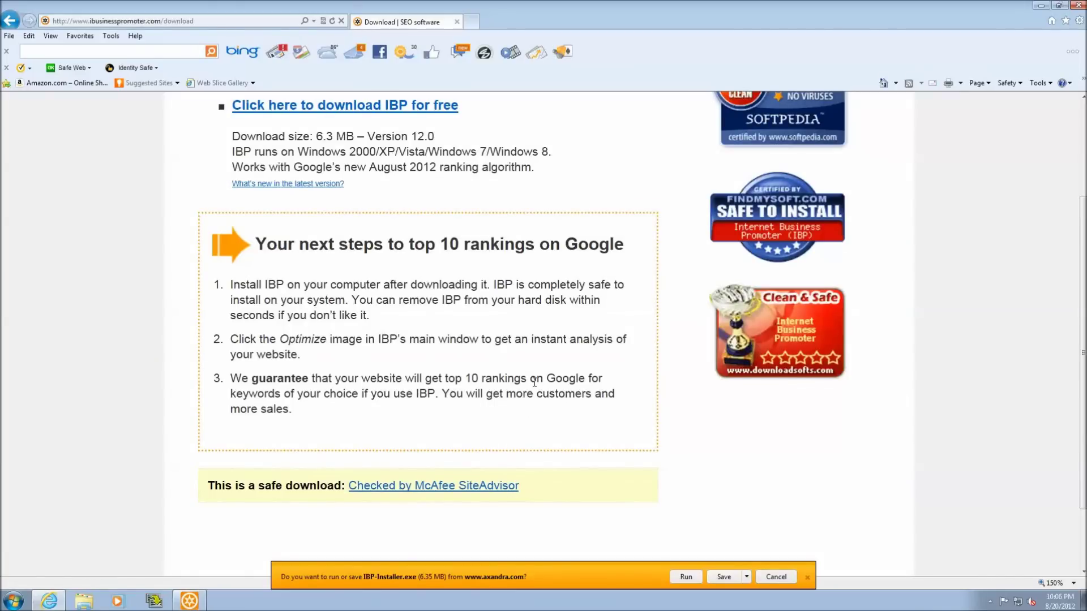
scroll(581, 330, up, 3)
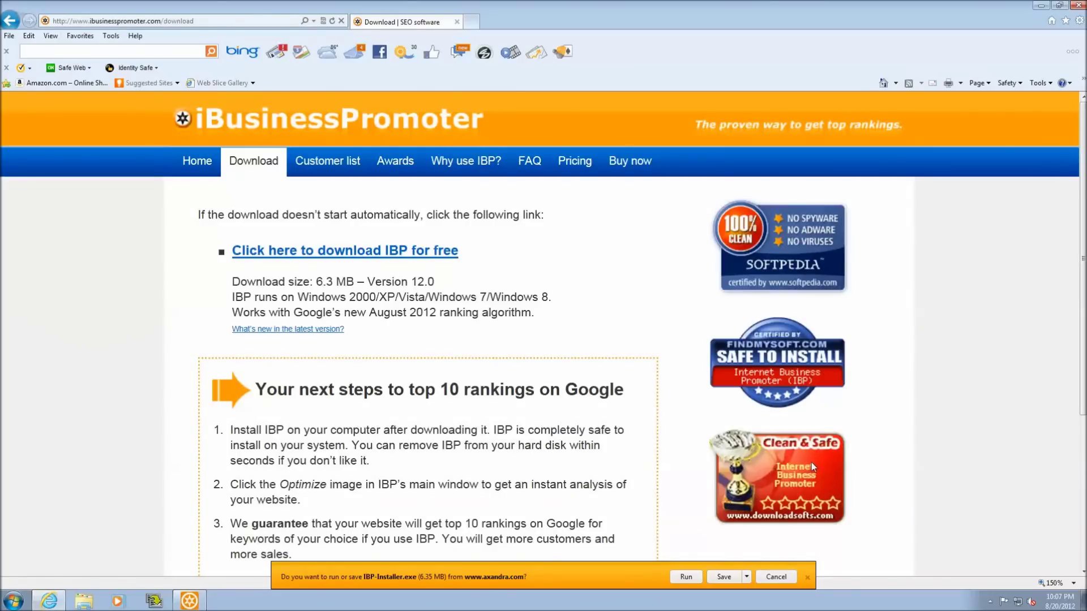
Open the site's Awards page and read through the customer testimonials about IBP.
click(401, 163)
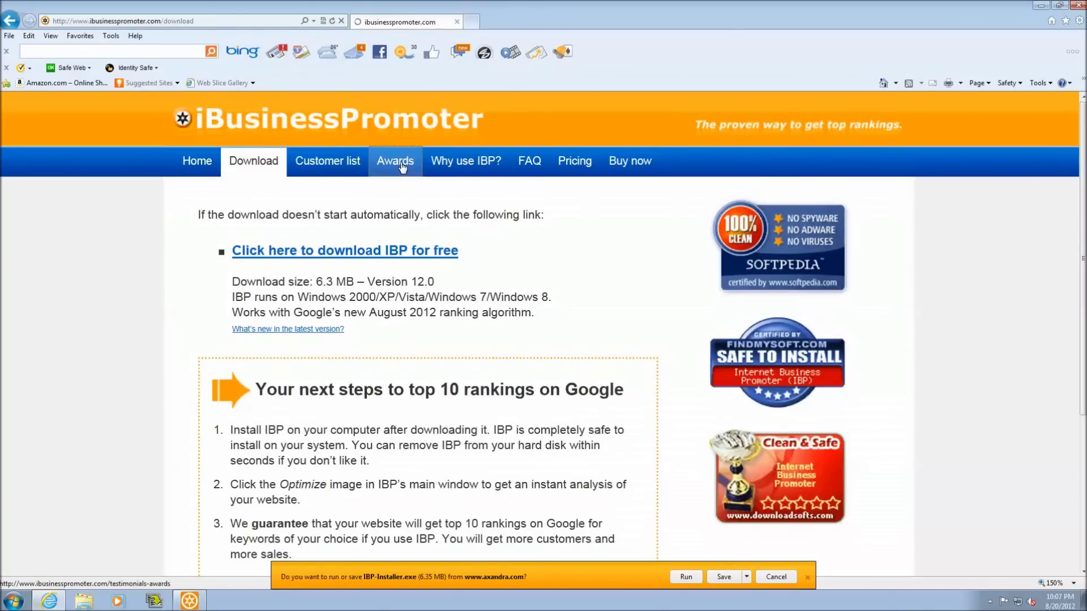
click(403, 165)
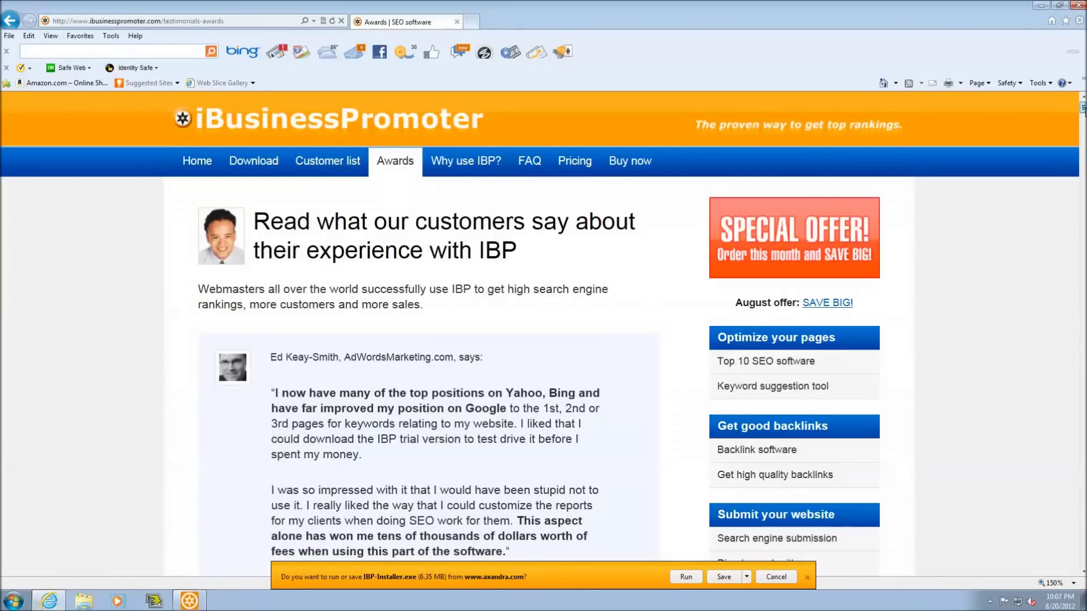
scroll(540, 327, down, 2)
scroll(544, 334, up, 1)
scroll(544, 334, down, 6)
scroll(543, 334, down, 10)
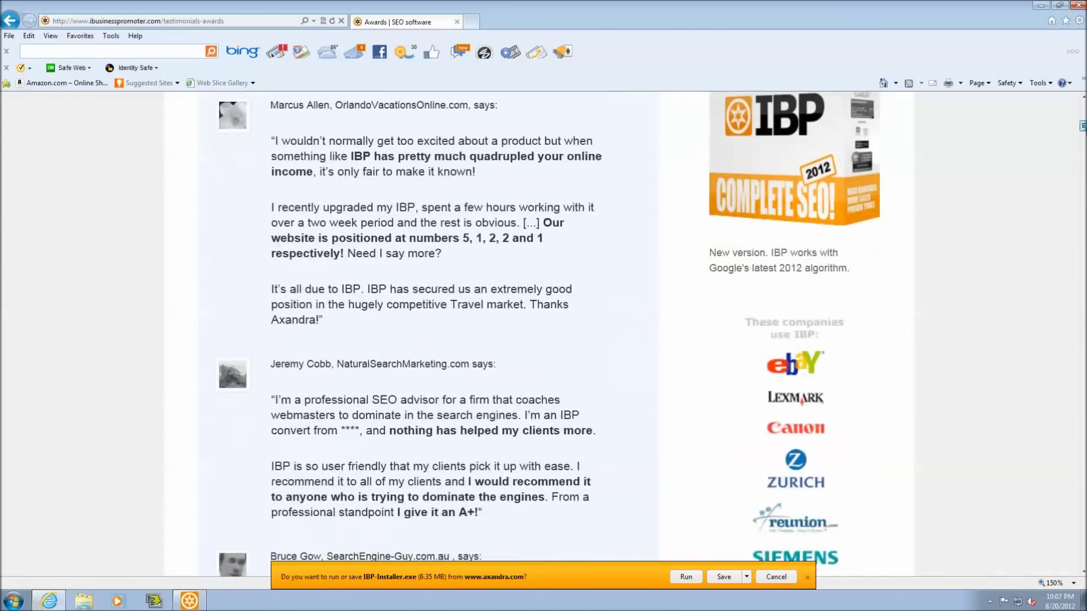
scroll(544, 334, down, 10)
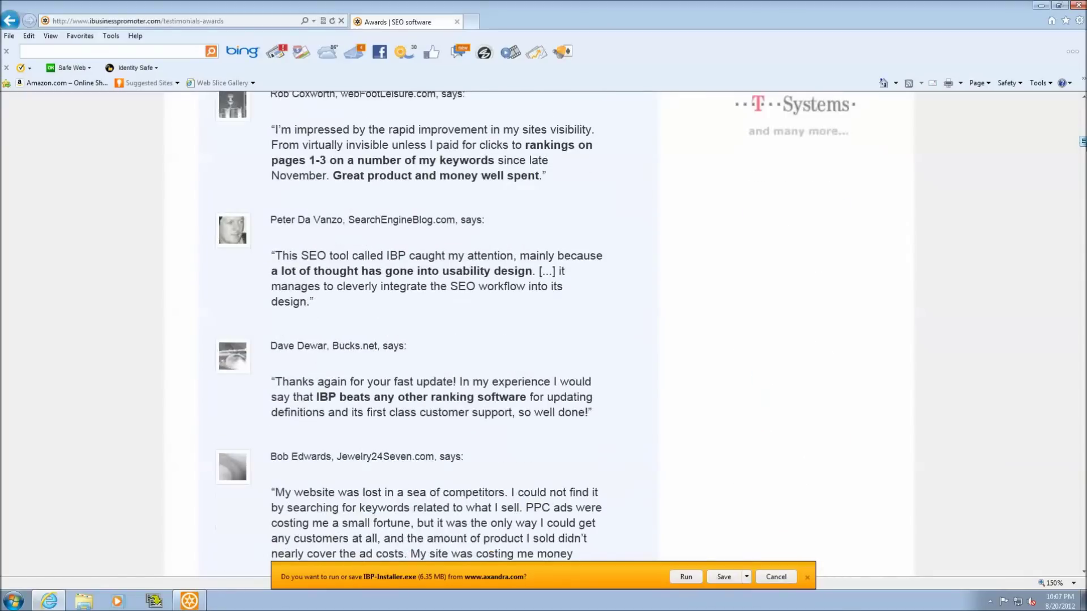
scroll(544, 334, down, 10)
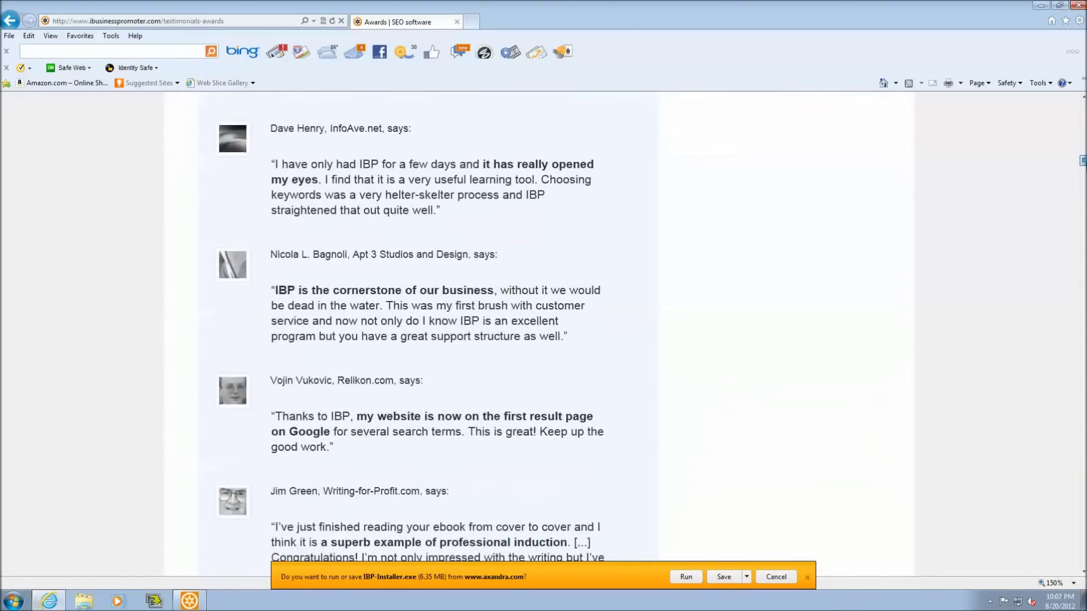
scroll(543, 334, down, 1)
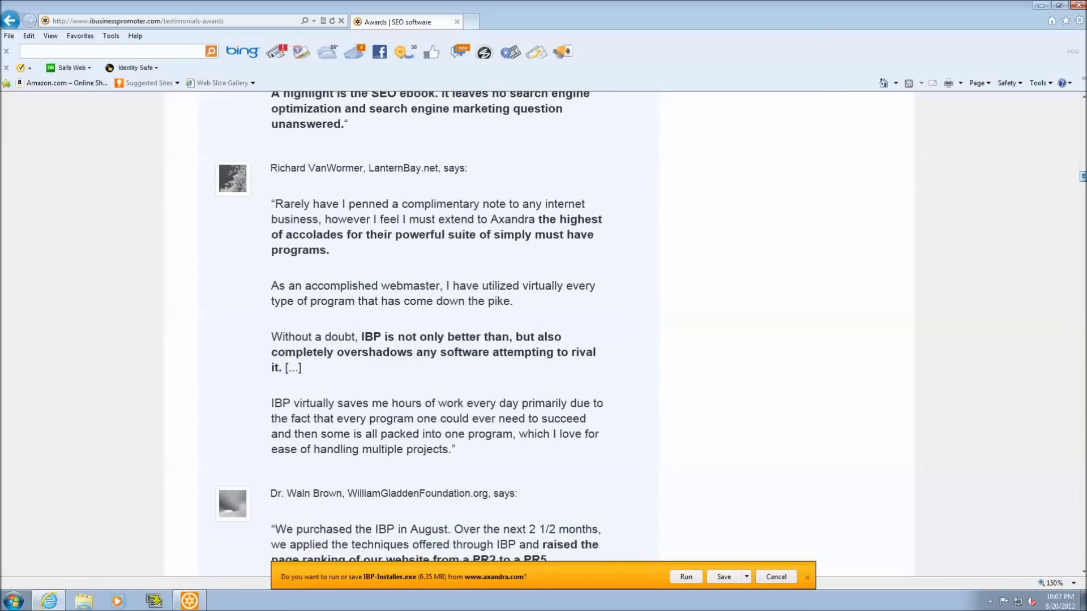
scroll(544, 334, down, 10)
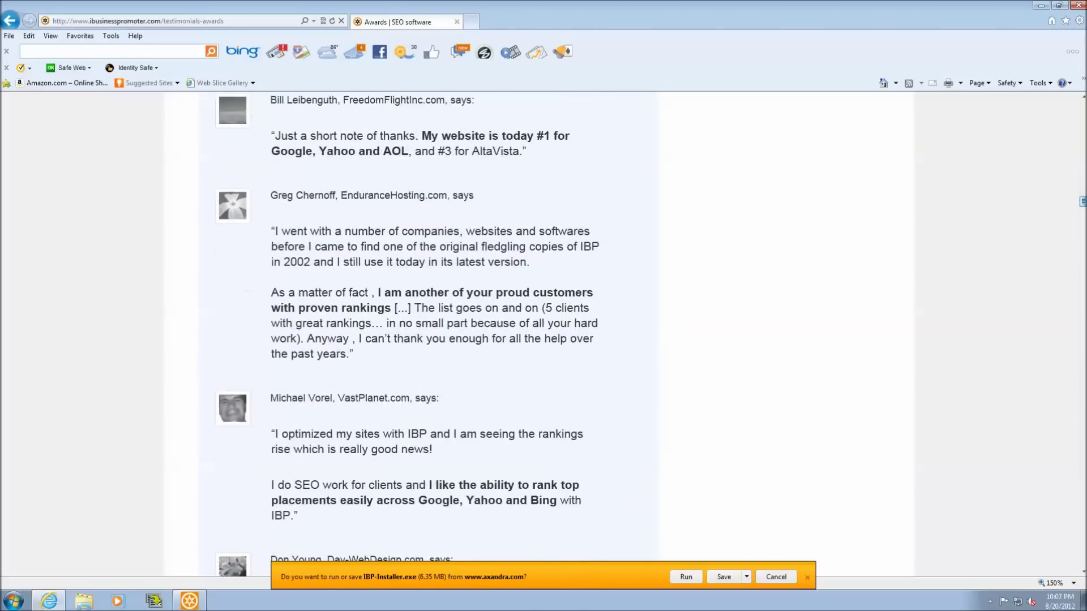
Examine the software-site ratings and award badges near the end of the Awards page, and close the browser.
drag(1082, 213, 1080, 512)
scroll(1000, 471, down, 7)
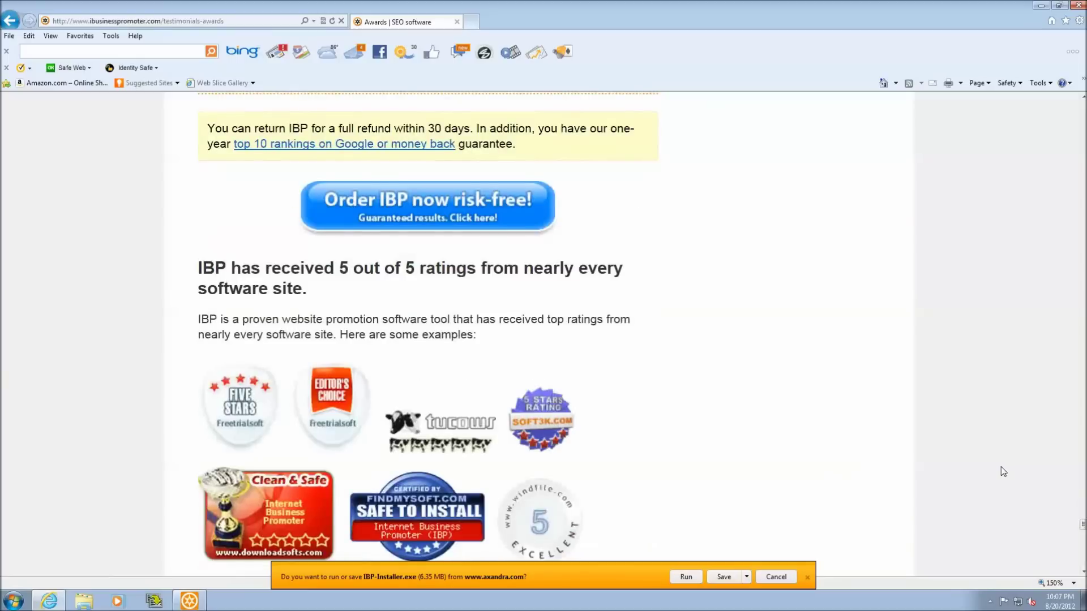
scroll(1002, 464, up, 1)
scroll(526, 283, down, 3)
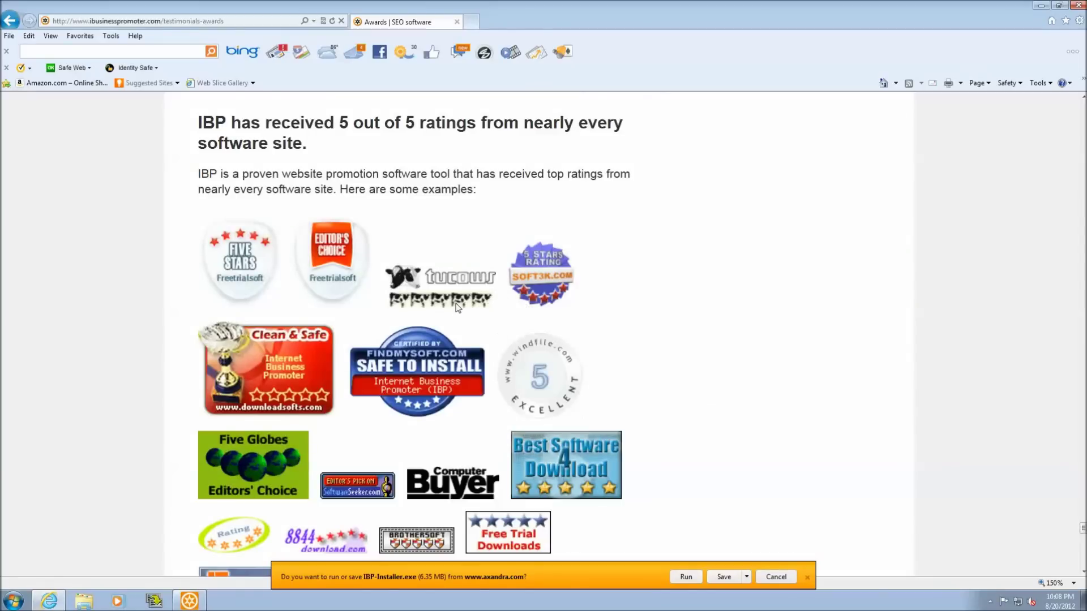
scroll(446, 305, down, 3)
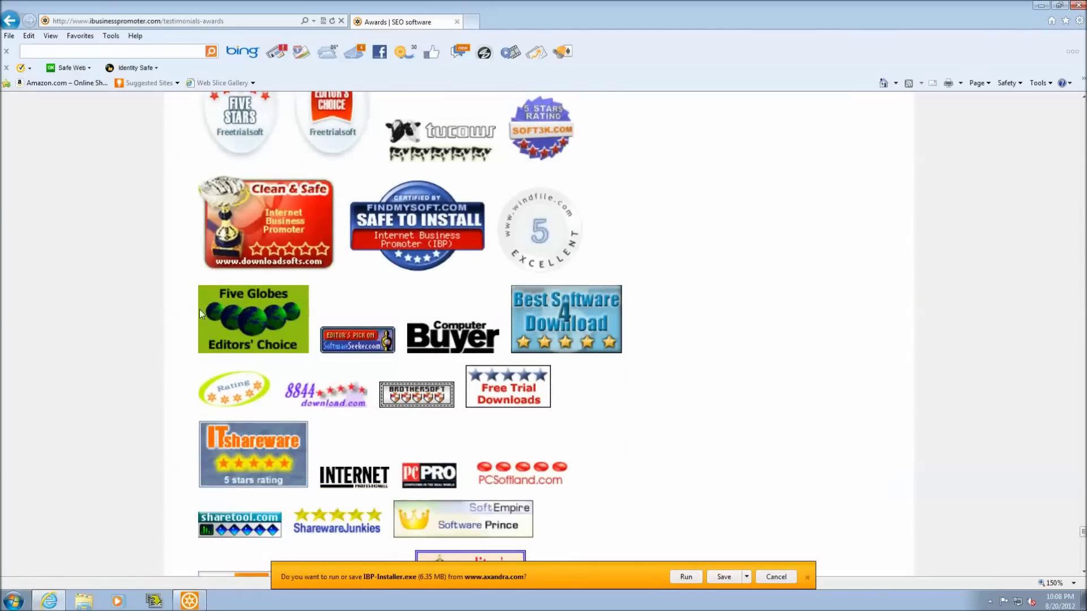
scroll(430, 284, up, 1)
scroll(429, 284, down, 4)
scroll(427, 285, down, 10)
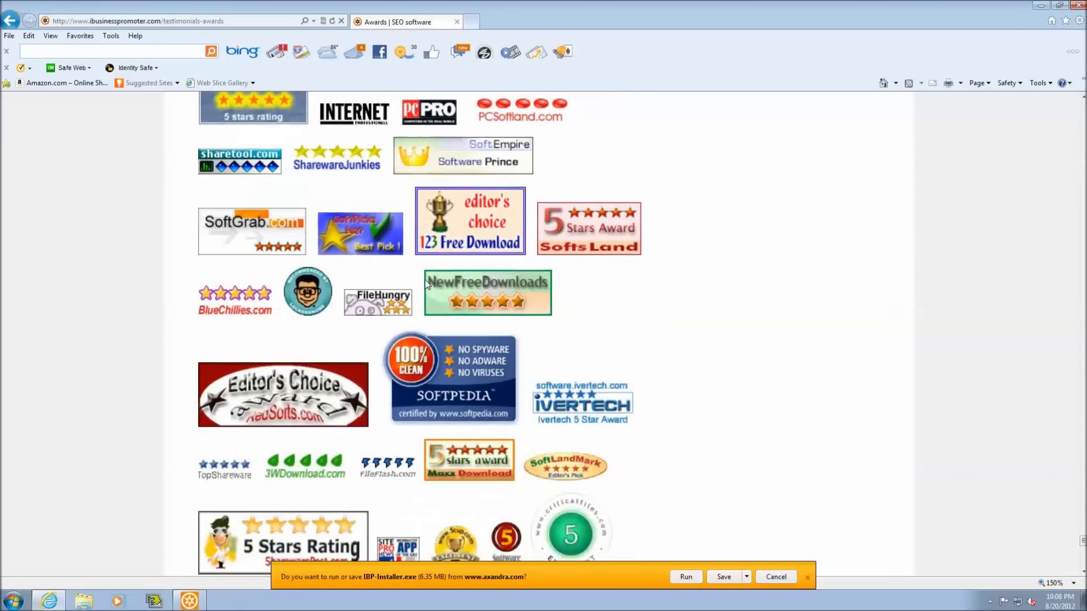
scroll(426, 284, down, 4)
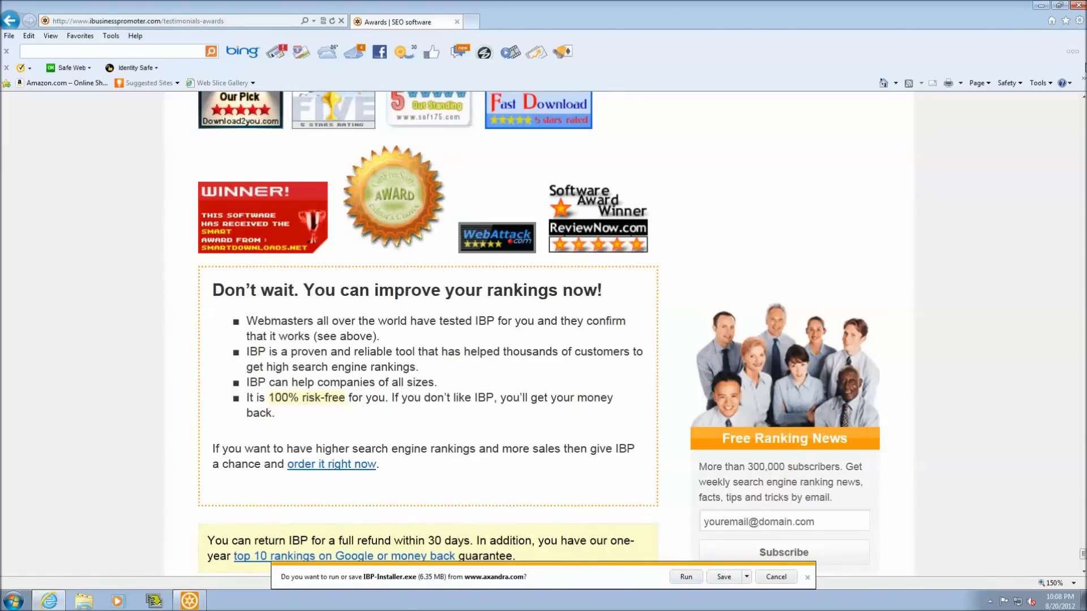
click(1079, 5)
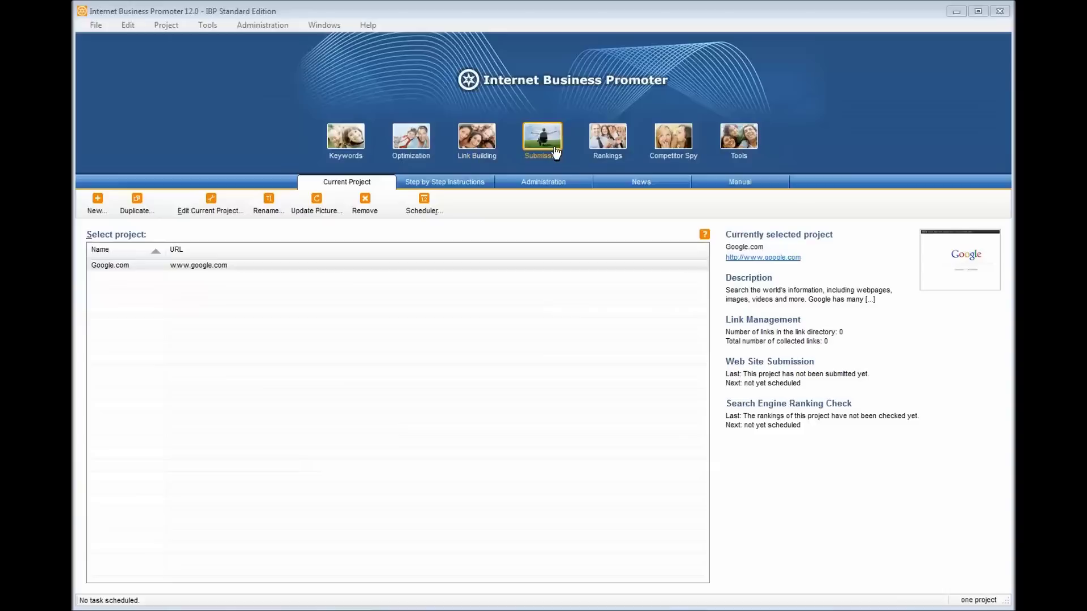
click(739, 158)
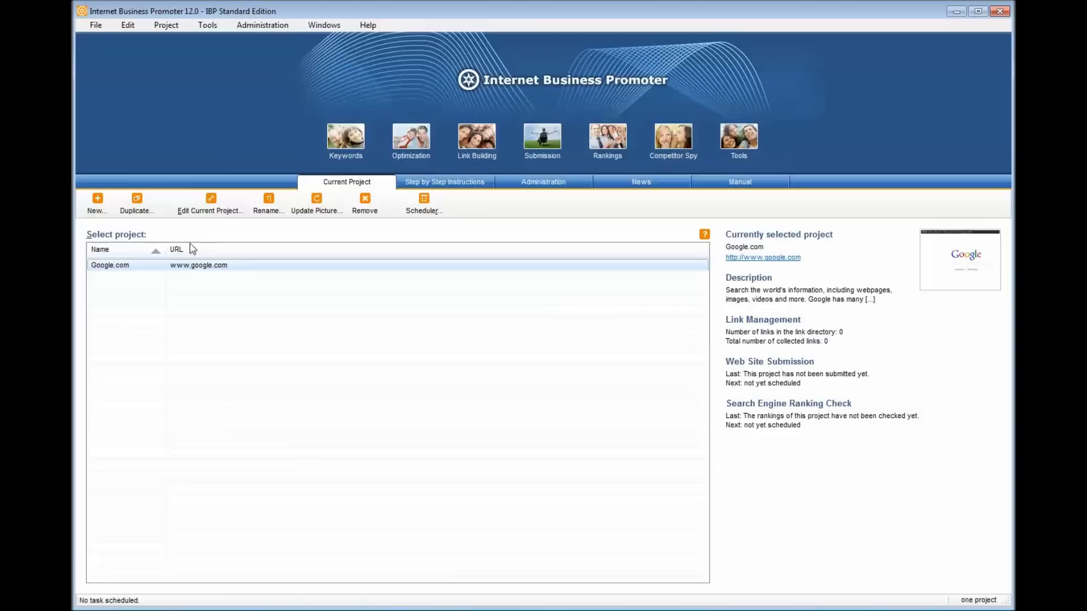
click(105, 210)
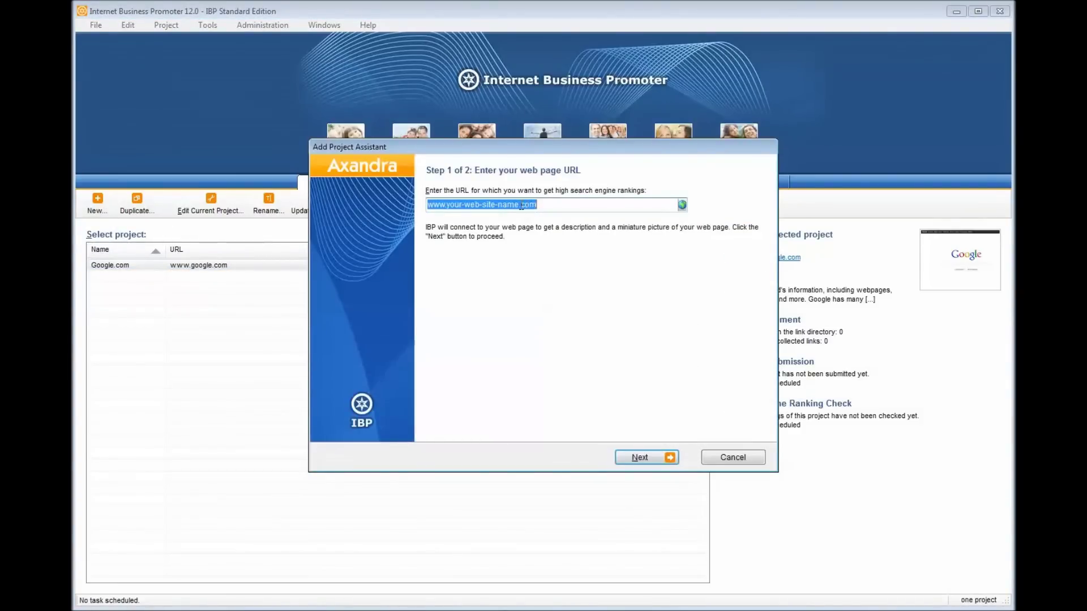
drag(518, 205, 448, 208)
text(niftyfits)
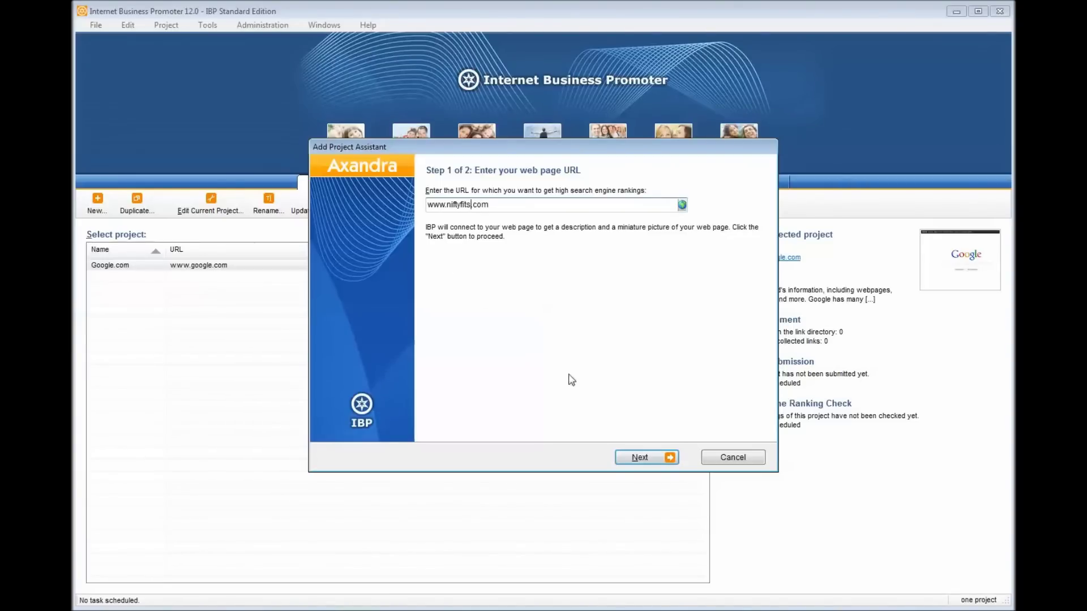
click(636, 458)
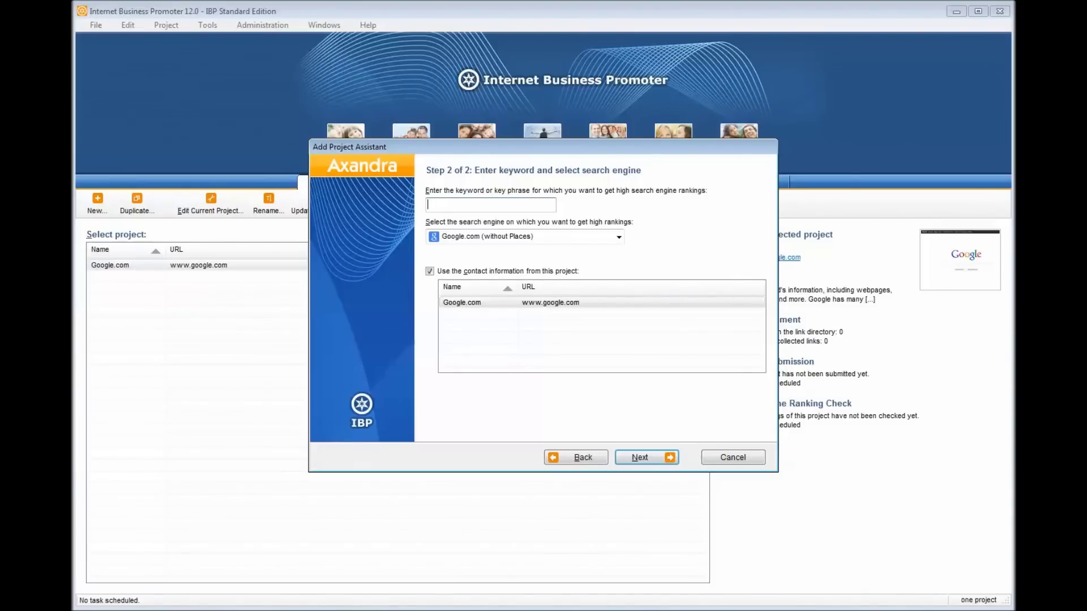
Enter "Mens Designer Clothing" as the project's key phrase, complete the assistant and accept the project settings.
text(Mens Designer Clothing)
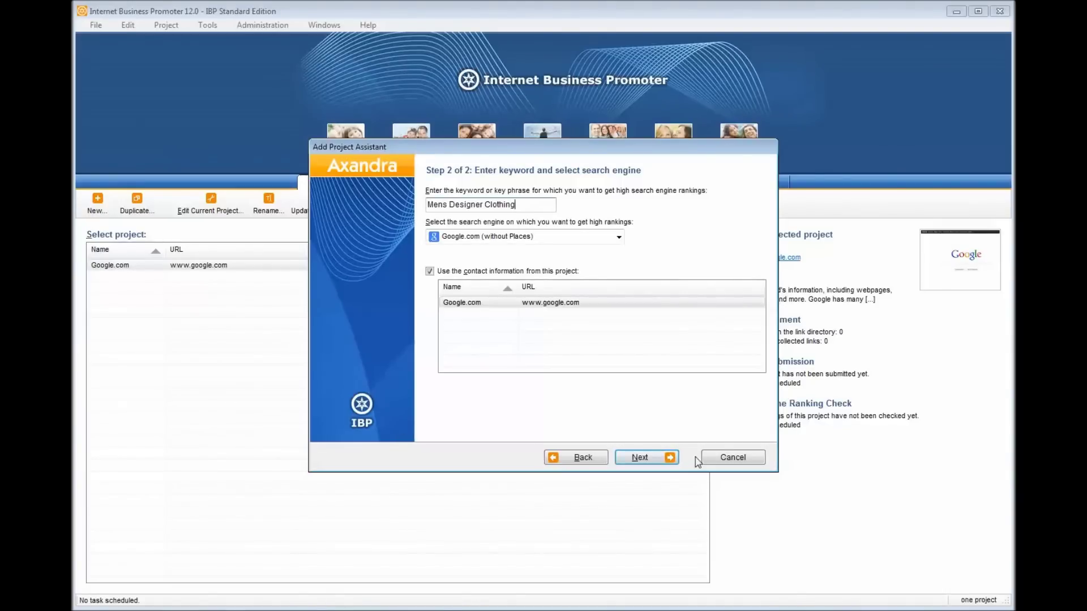
click(649, 458)
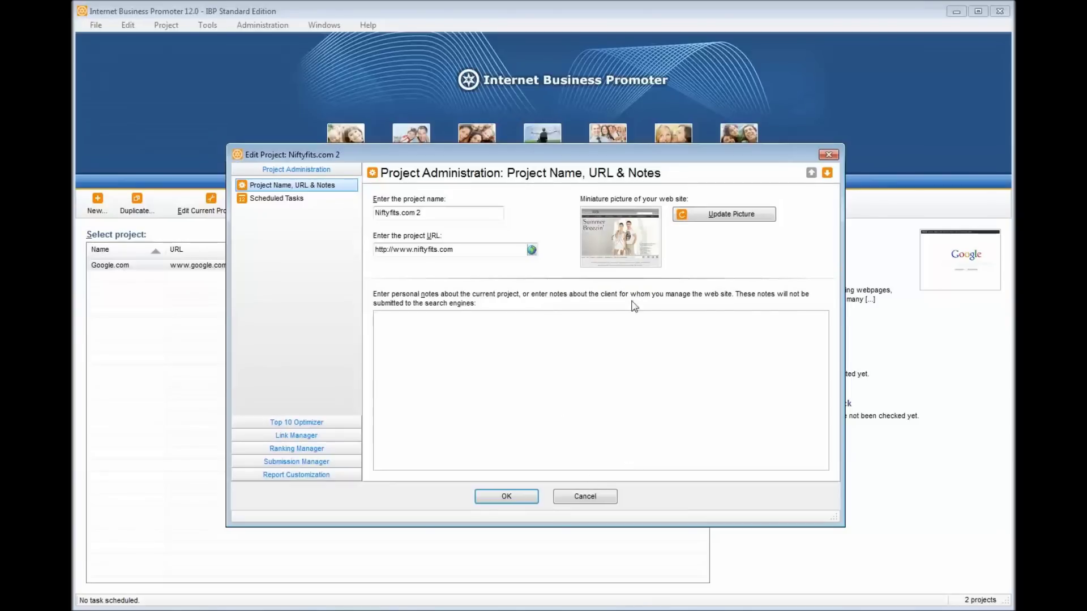
click(525, 498)
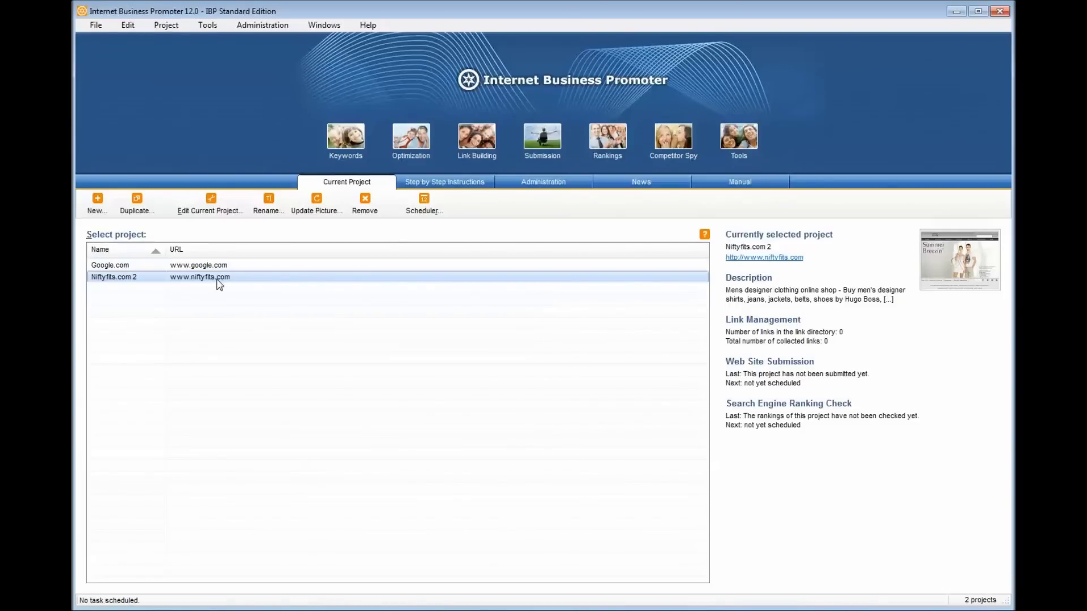
Open the ranking checker for the Niftyfits.com 2 project and replace all check keywords with "Mens Designer Clothing".
click(612, 153)
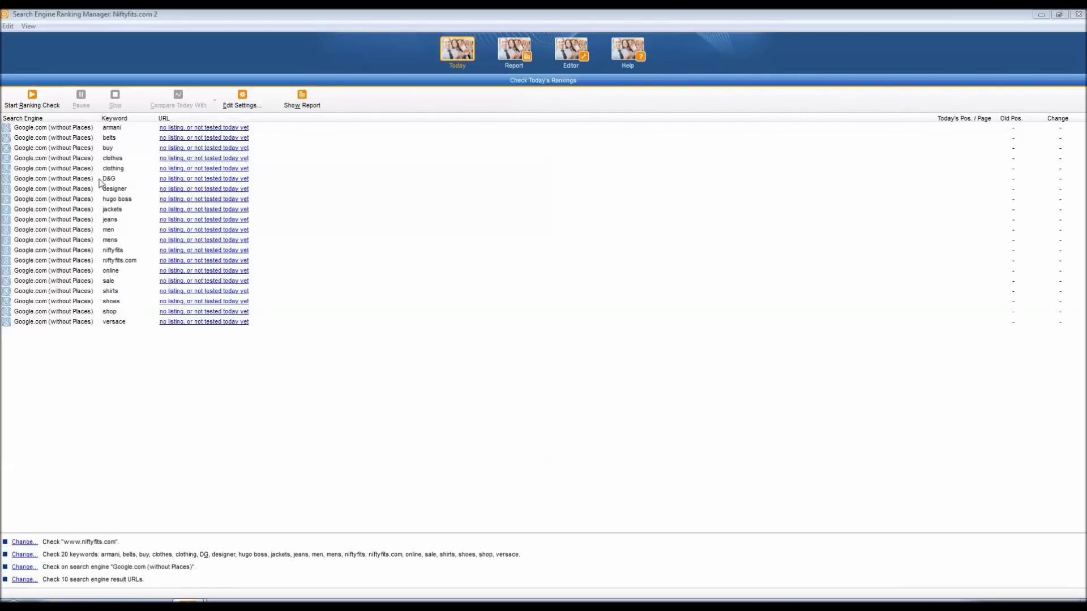
click(246, 107)
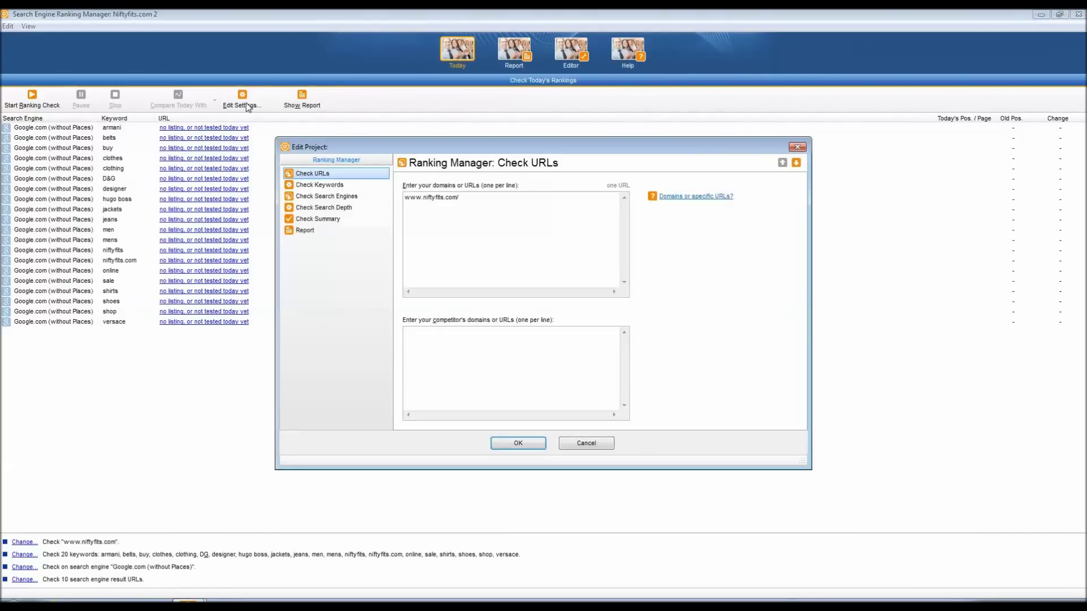
click(338, 188)
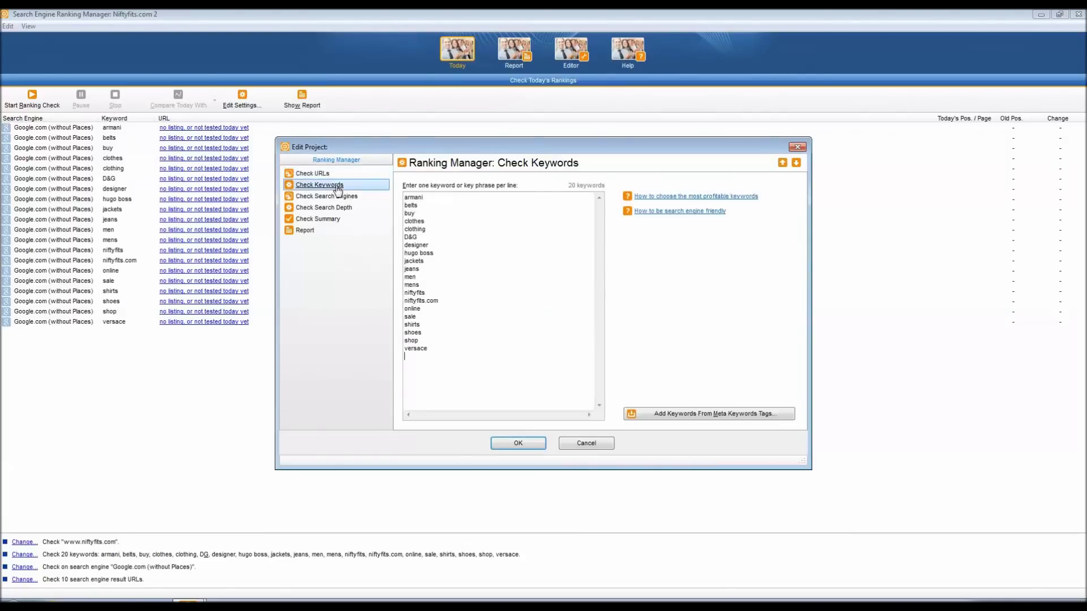
drag(412, 361, 375, 199)
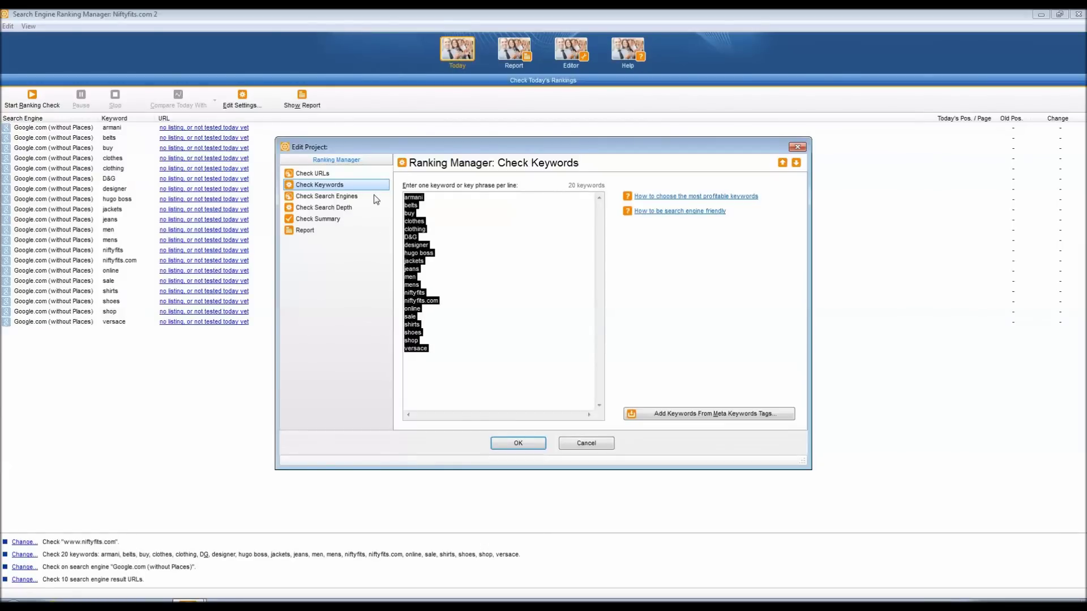
text(Mens )
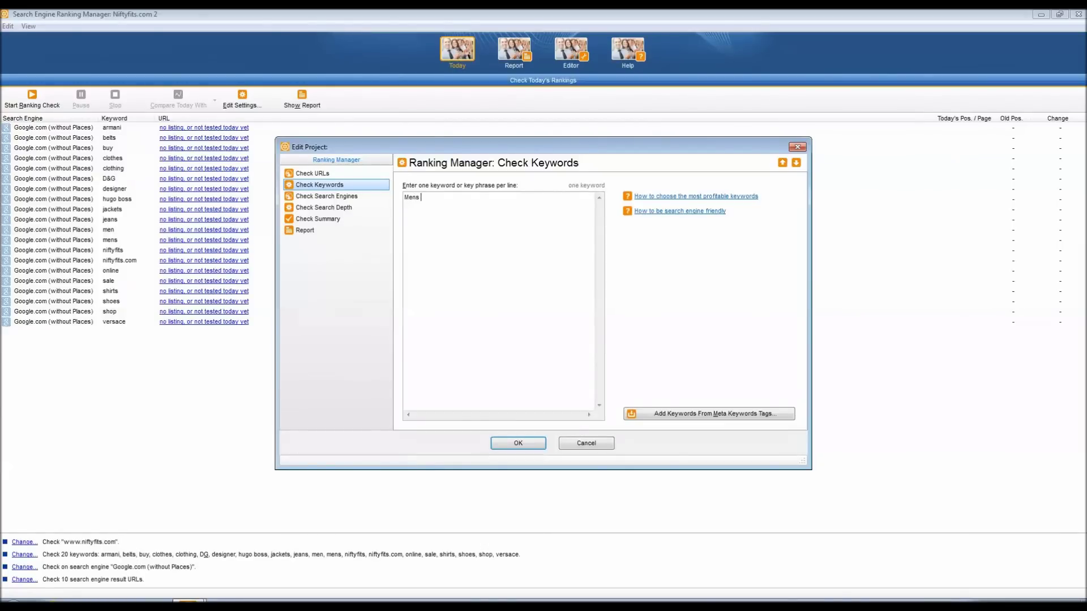
text(Designer Clothing)
Review the domain set for the ranking check, and select all search engines in the Major players category.
click(325, 176)
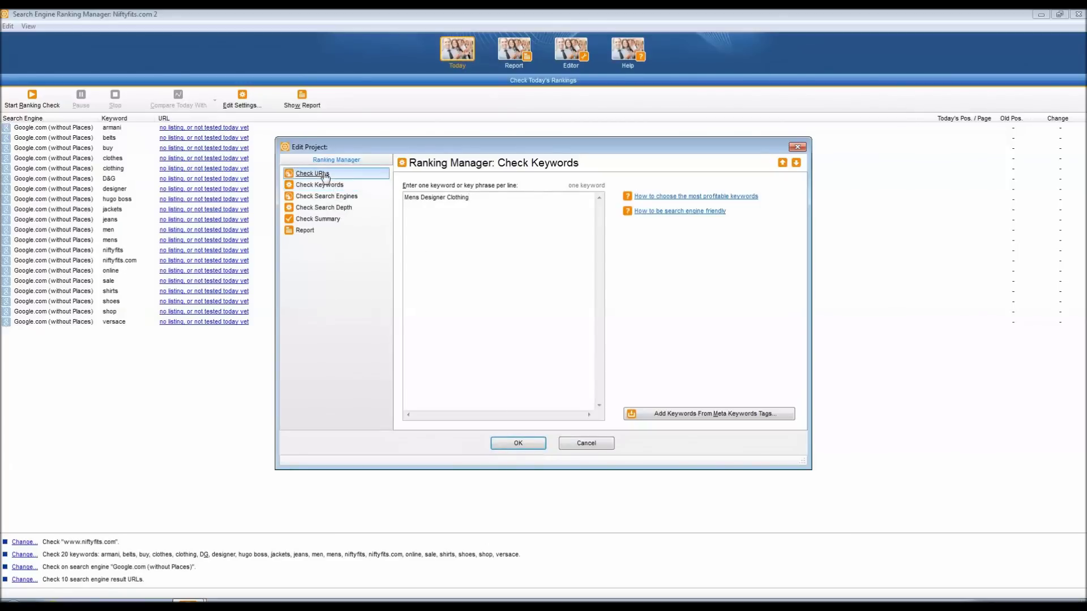
click(446, 202)
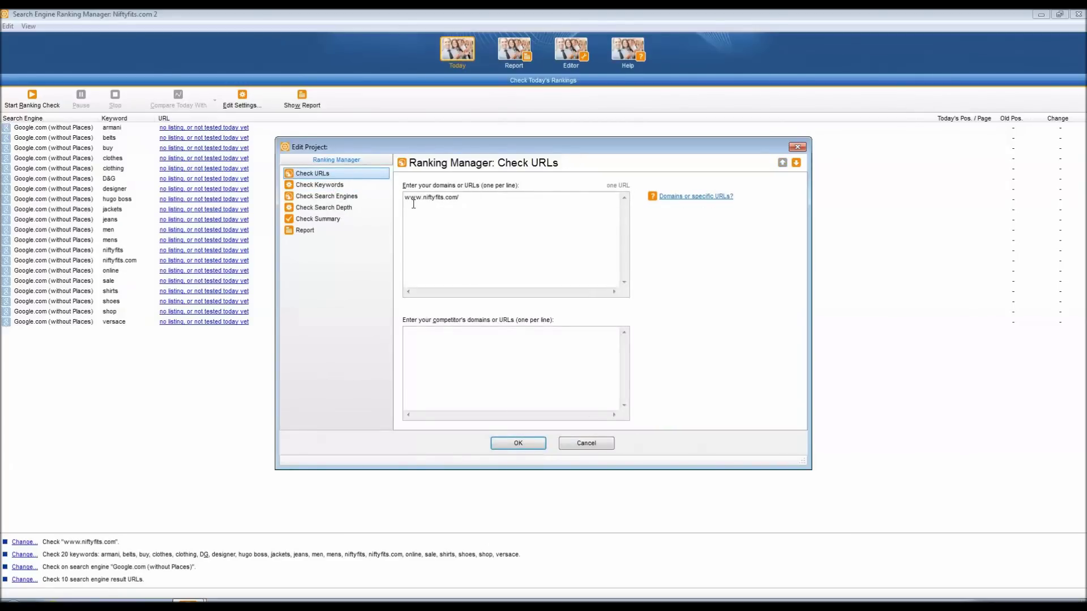
click(330, 198)
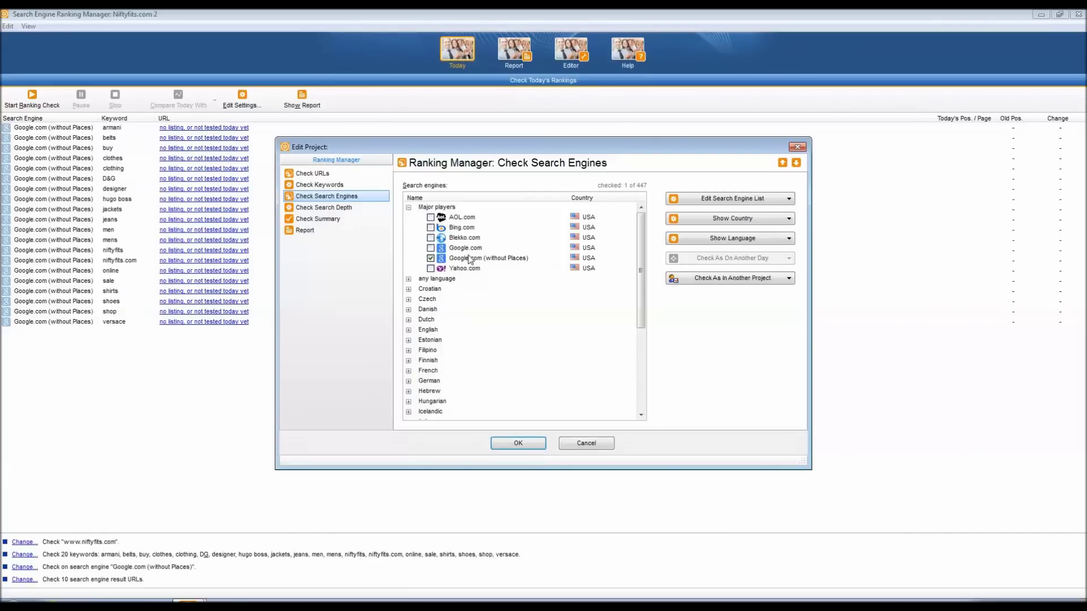
right_click(455, 208)
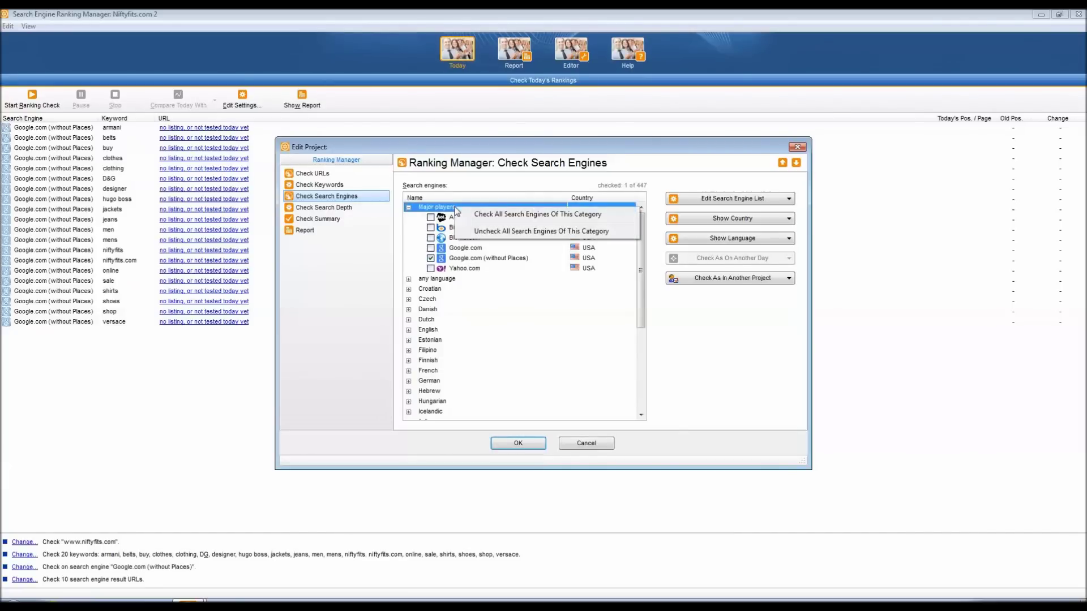
click(485, 215)
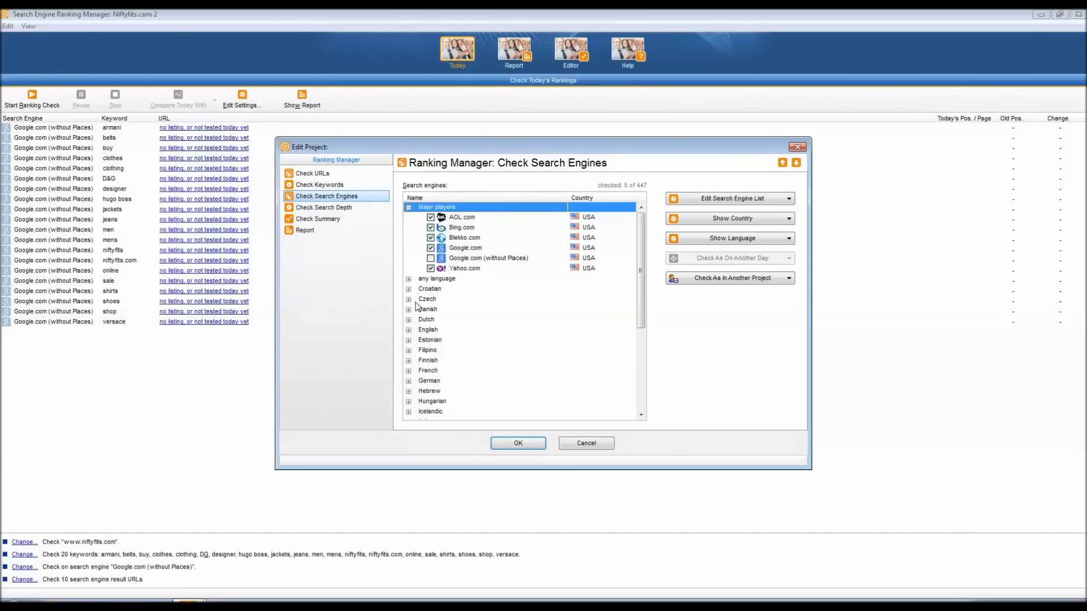
Look through the search engines offered for other languages, including the German and Spanish groups.
click(408, 350)
click(408, 350)
click(408, 381)
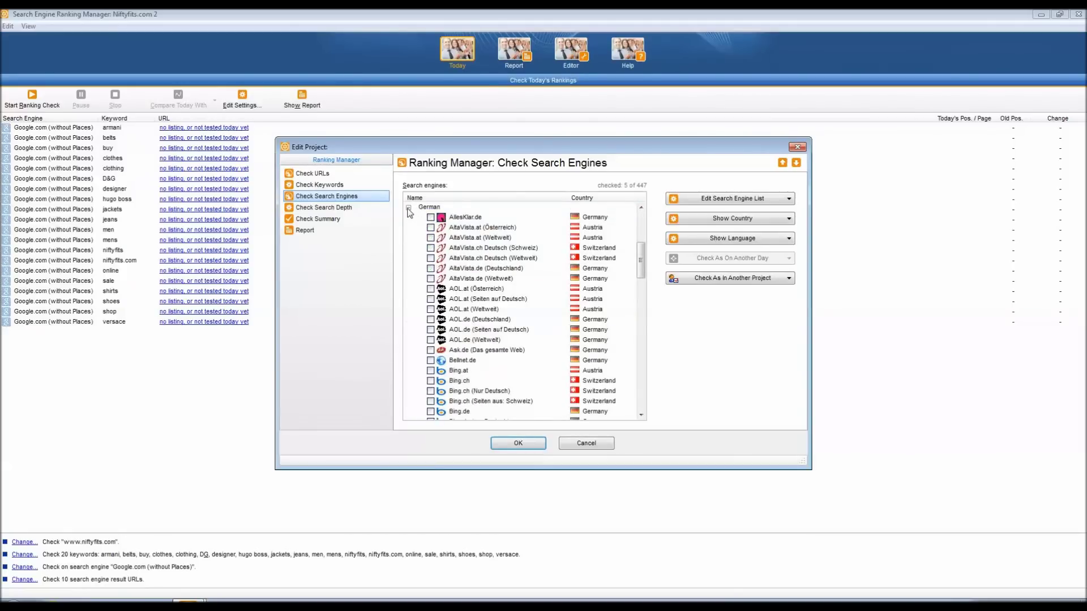
click(408, 207)
click(408, 374)
click(408, 373)
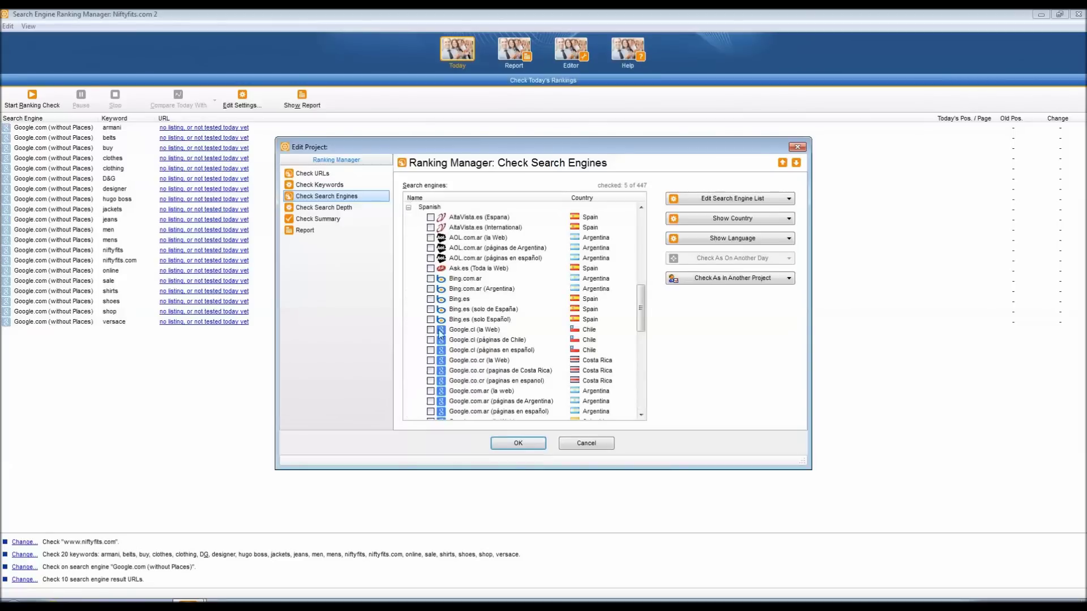
click(409, 208)
scroll(473, 322, up, 5)
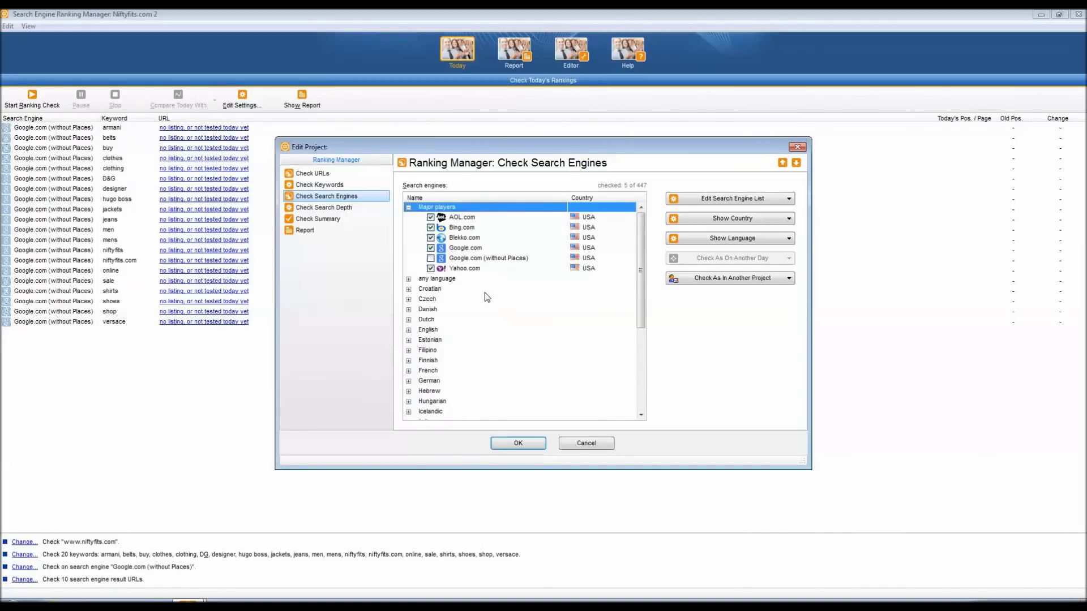
Apply the search engine selection from the Google.com project and look through the selected engines.
click(764, 280)
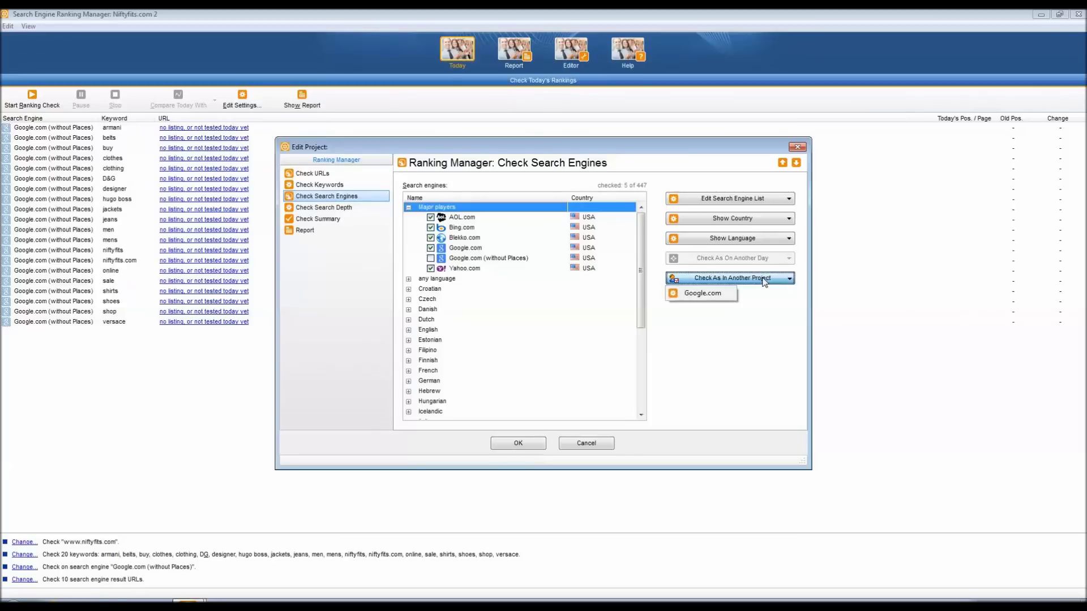
click(702, 294)
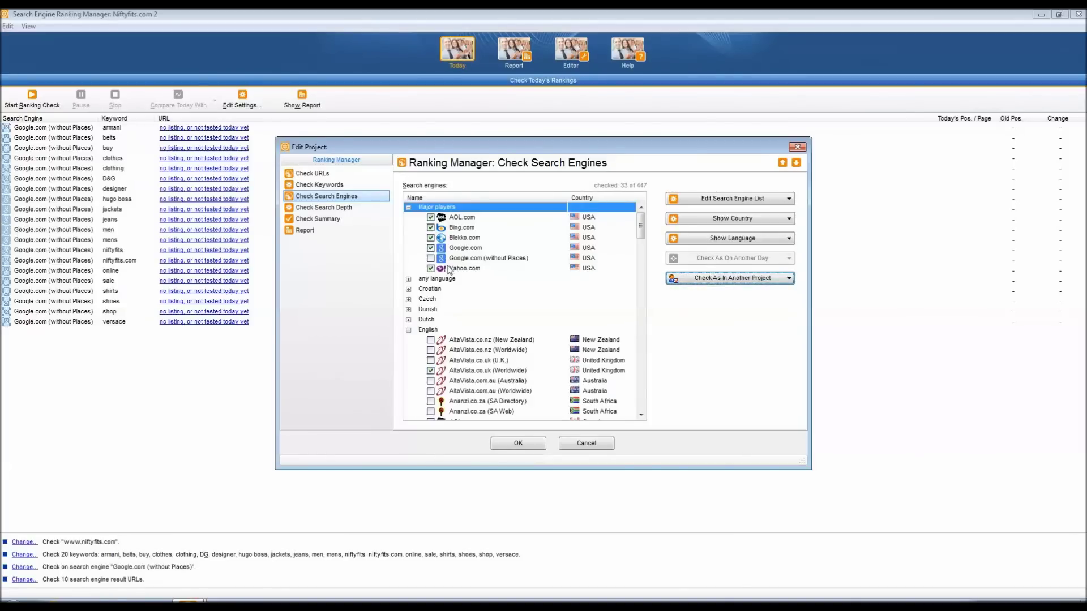
drag(642, 229, 643, 264)
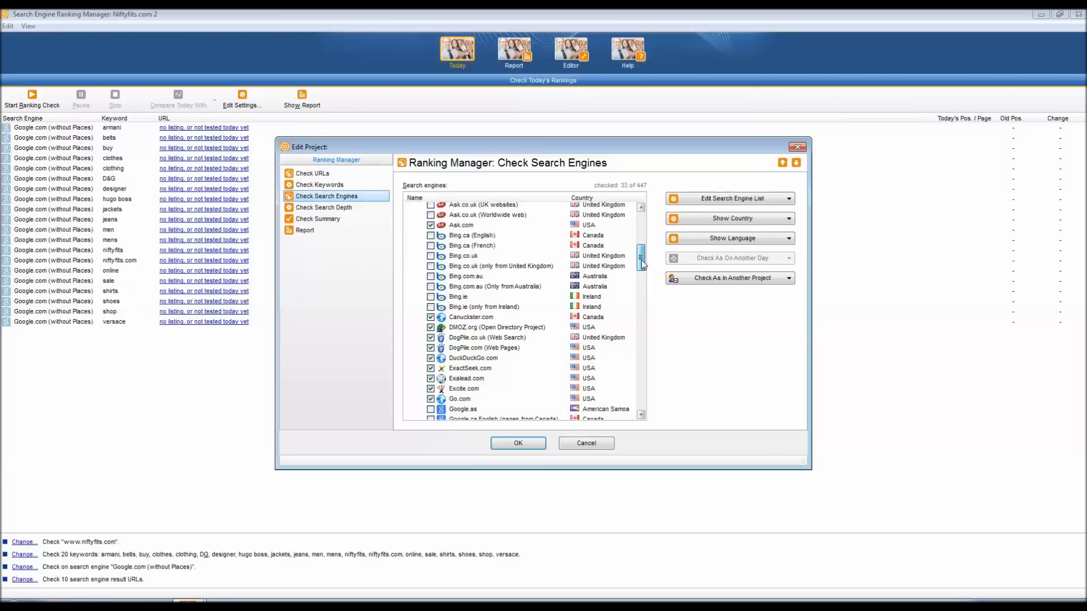
drag(644, 264, 650, 380)
Set the search depth to 1 result page, stop checking a keyword once a URL is found, and accept the settings.
click(333, 208)
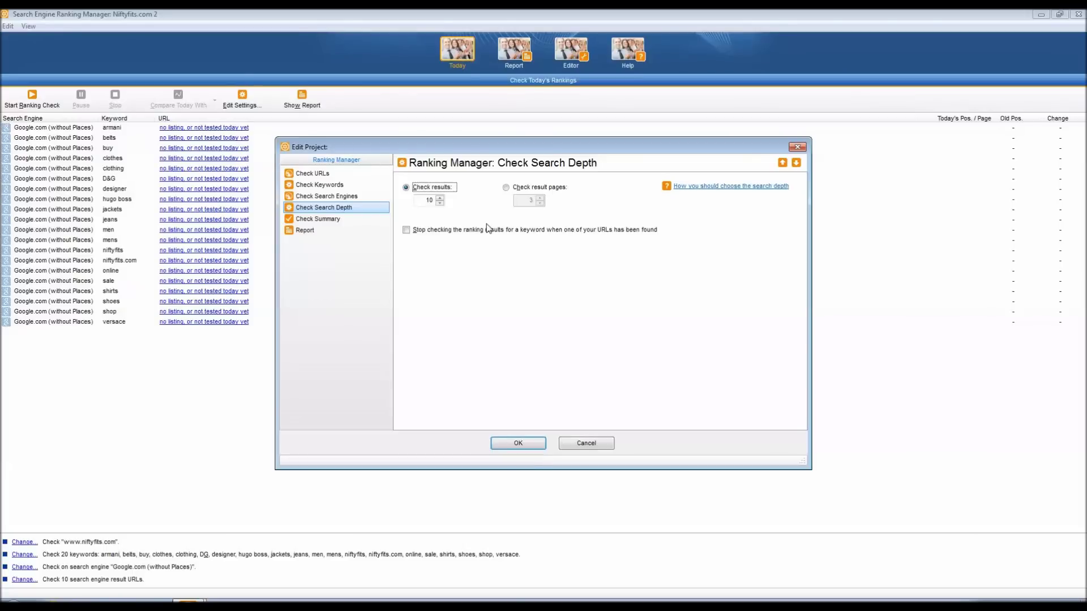
click(505, 187)
click(540, 197)
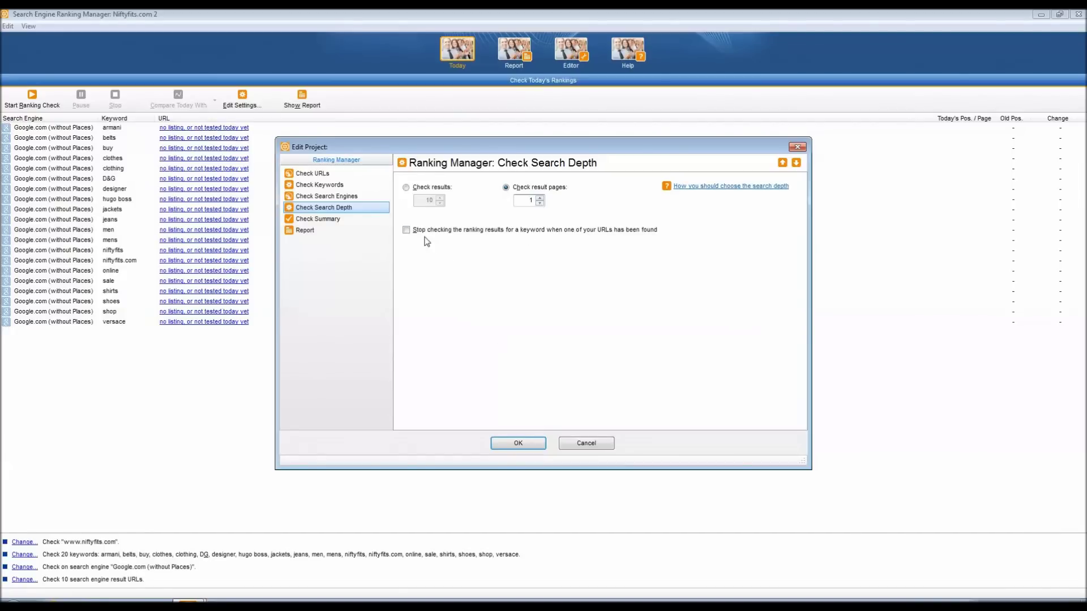
click(407, 230)
click(532, 444)
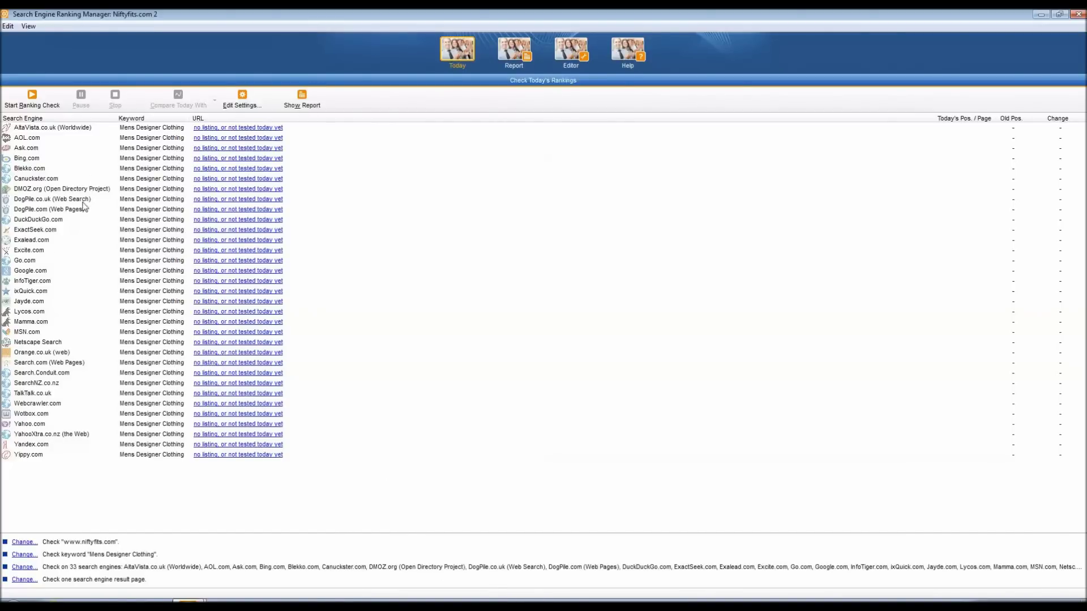
Run the ranking check and sort the results by today's position.
click(47, 105)
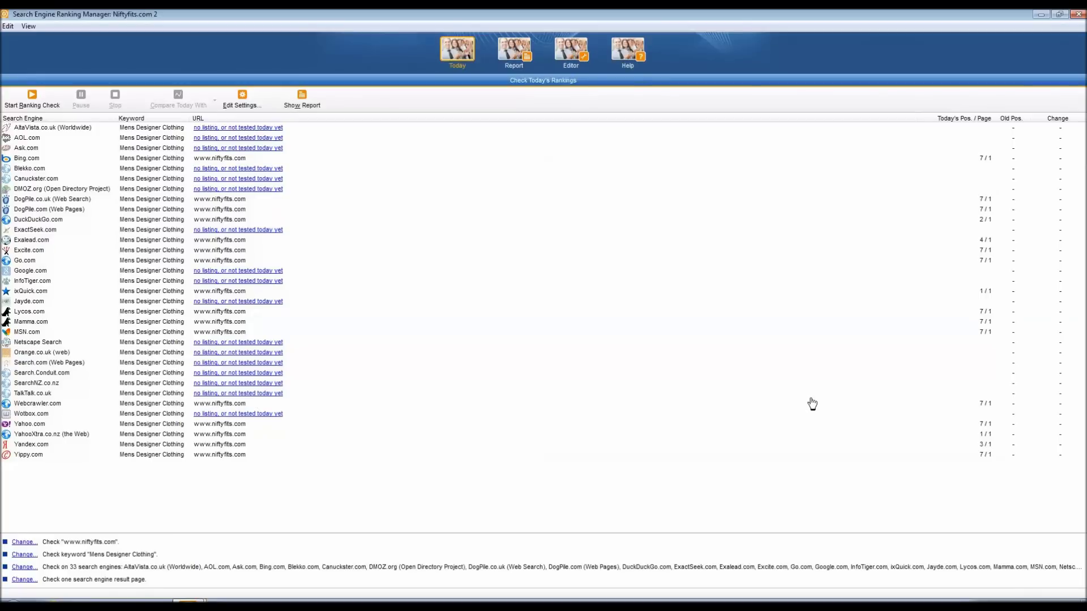
click(983, 121)
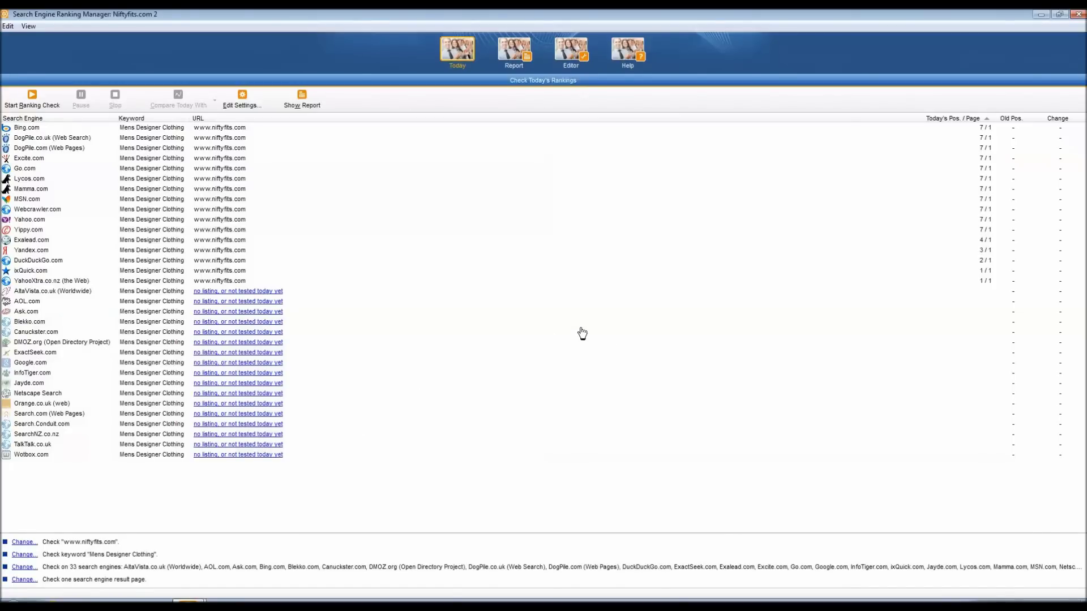
Increase the ranking check's search depth to 3 result pages and accept the settings.
click(252, 101)
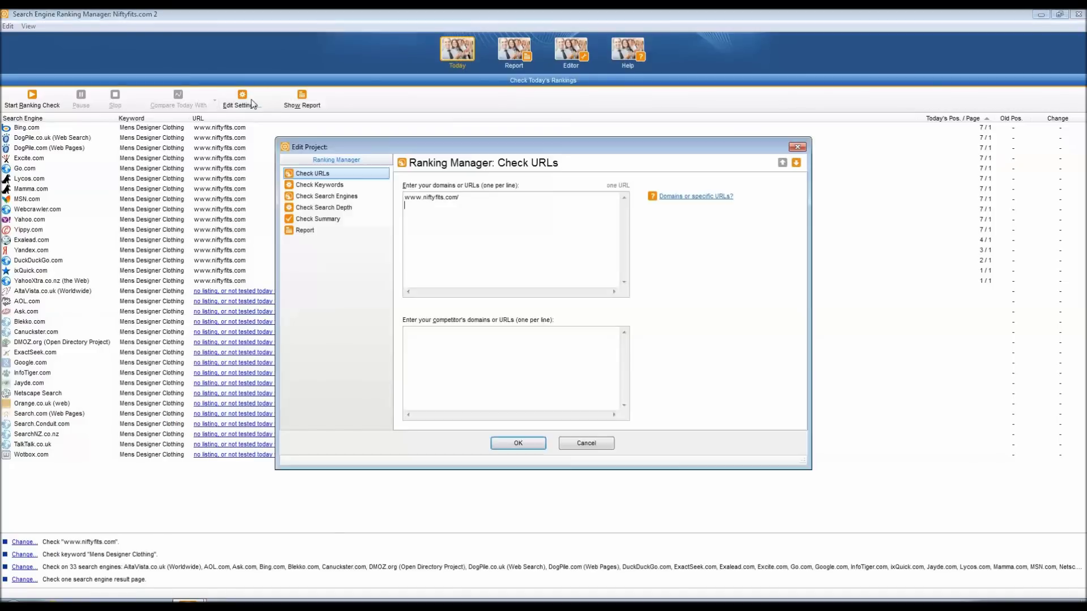
click(332, 209)
click(540, 198)
click(539, 198)
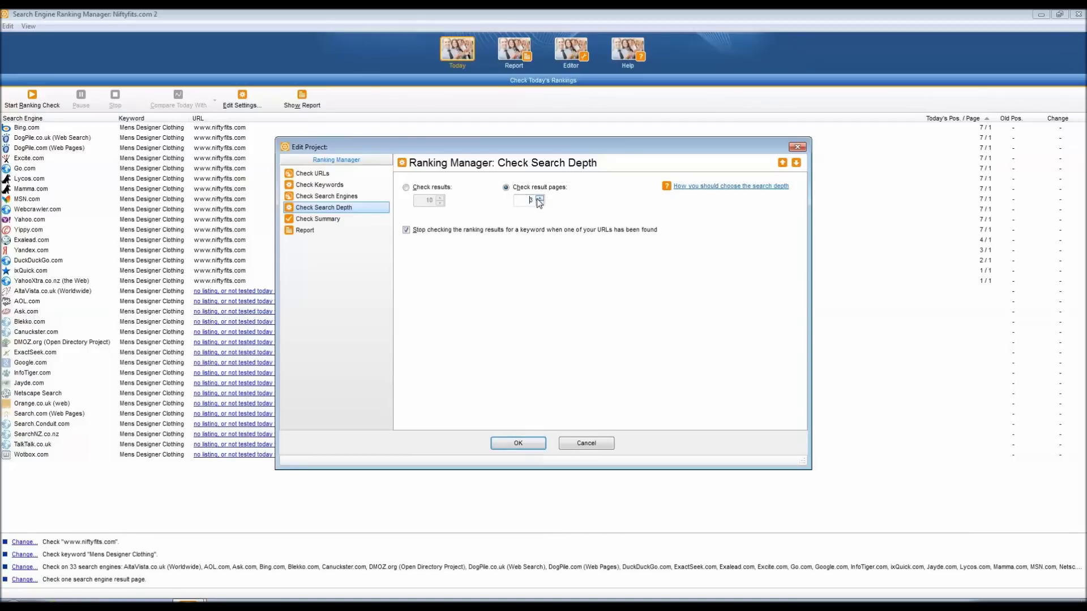
click(518, 443)
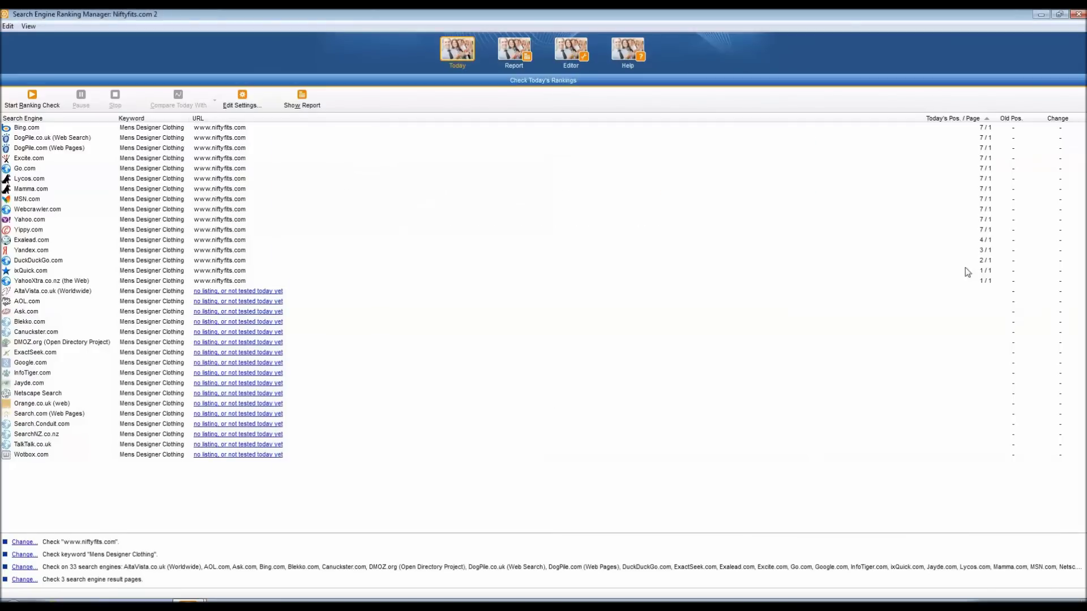
Run the ranking check again, examine the Google.com result and close the ranking manager.
click(34, 99)
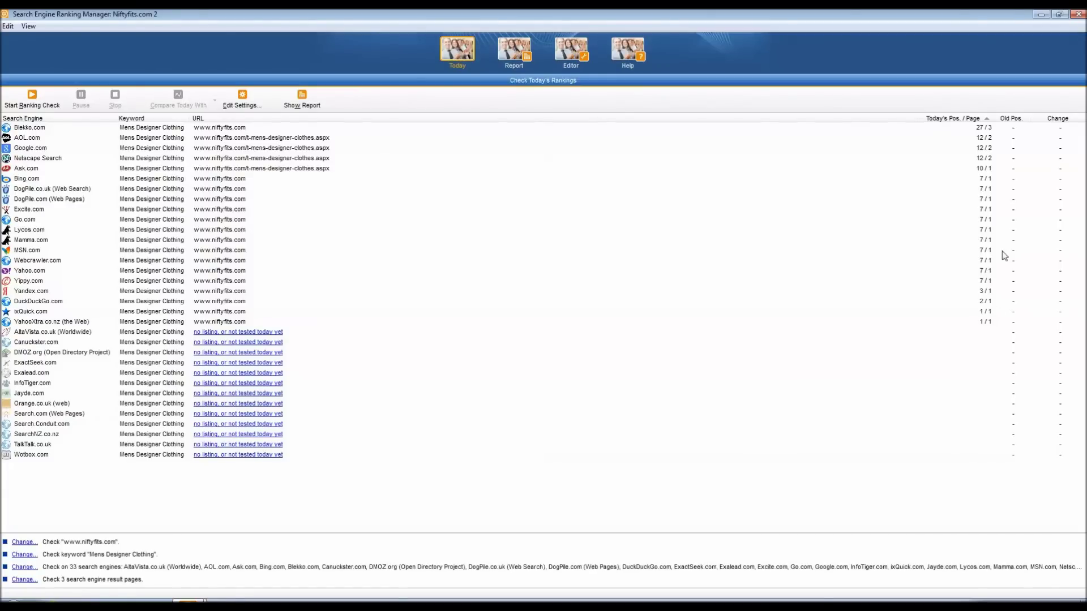
click(28, 149)
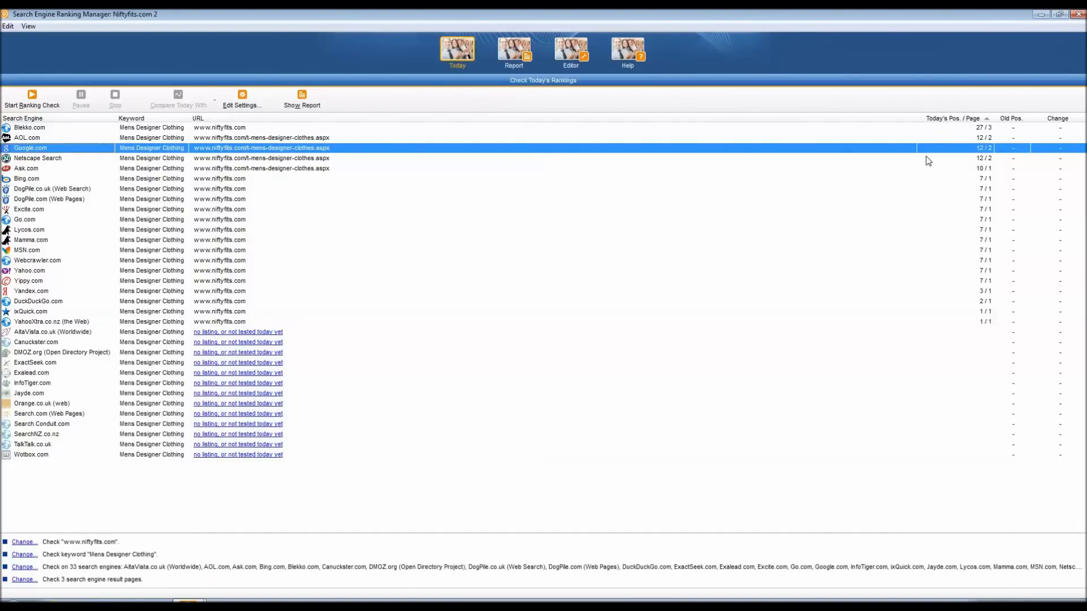
click(1077, 16)
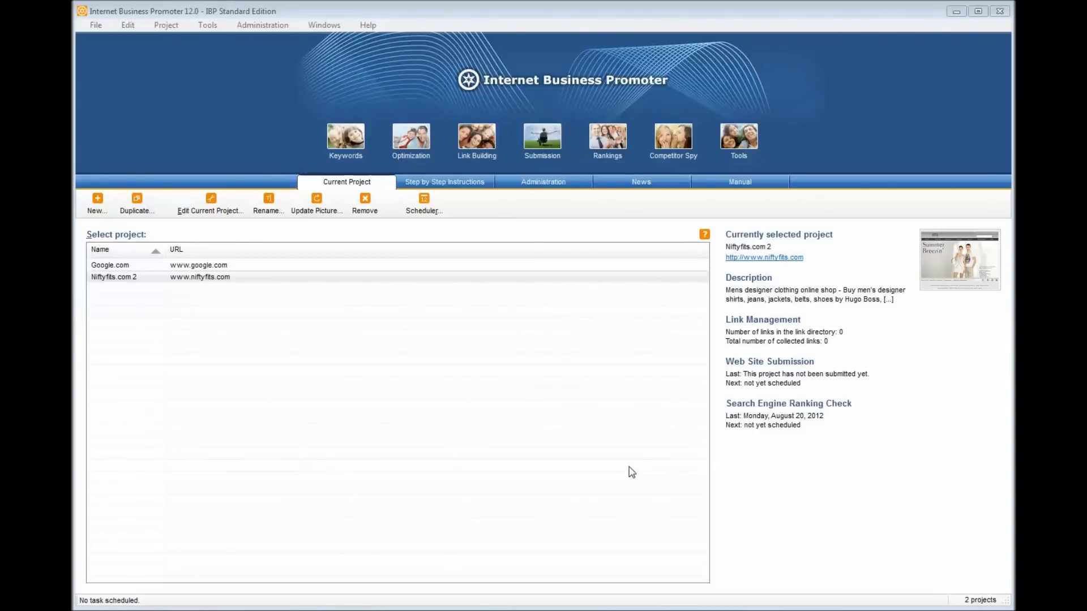
Open the Top 10 Optimizer for the project and view its web page URL and keyword settings without changing them.
click(411, 141)
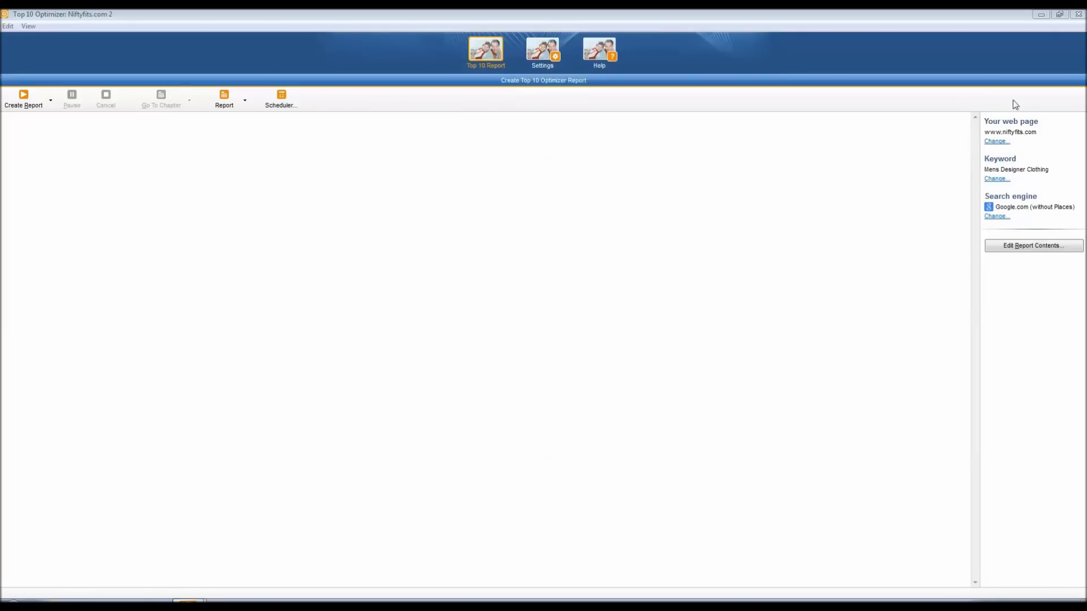
click(995, 141)
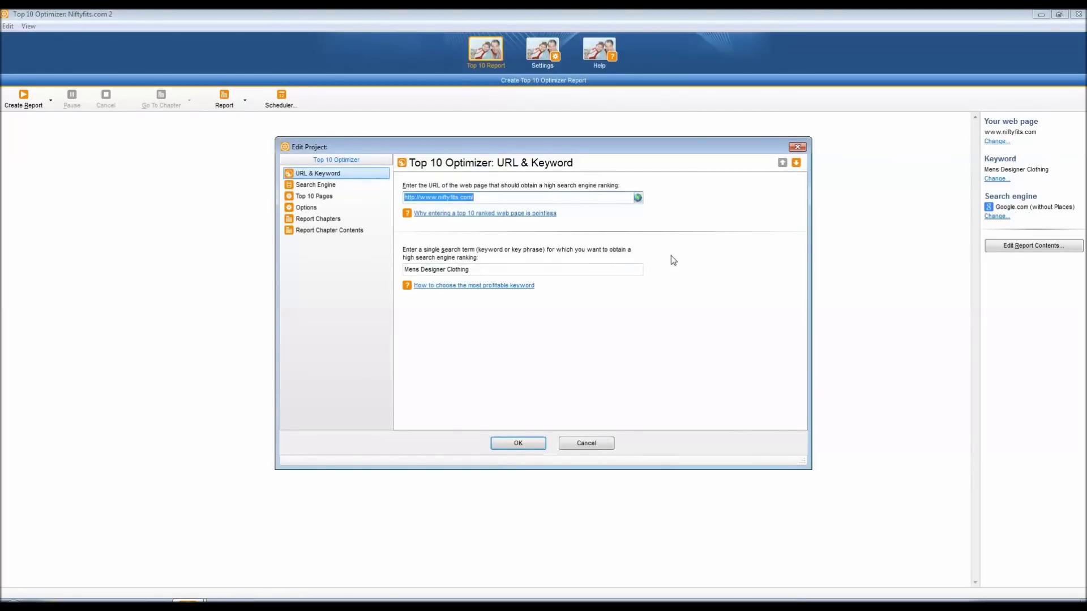
click(796, 146)
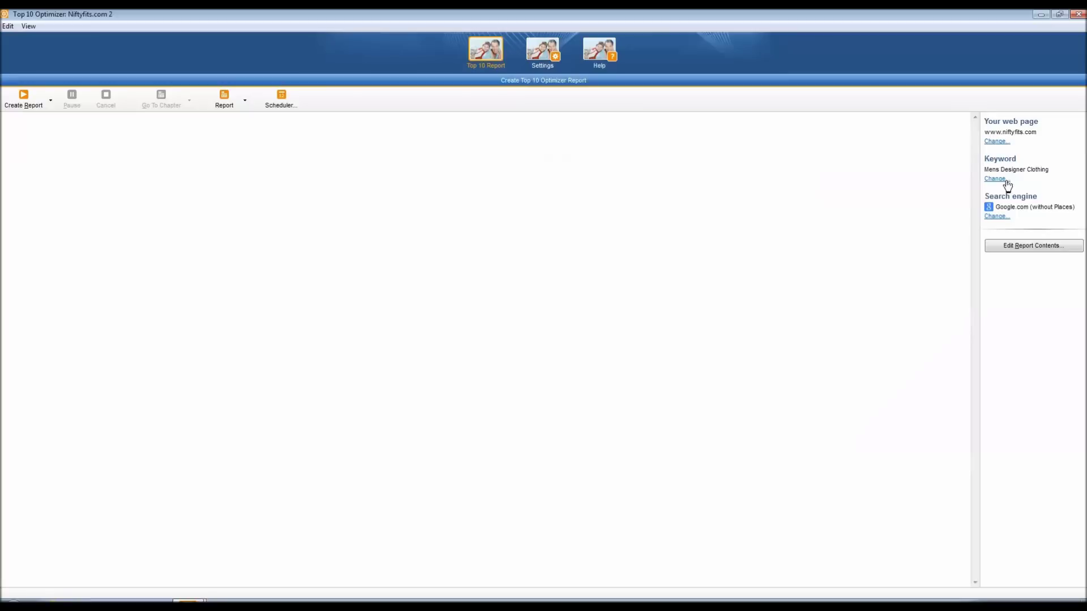
click(1006, 180)
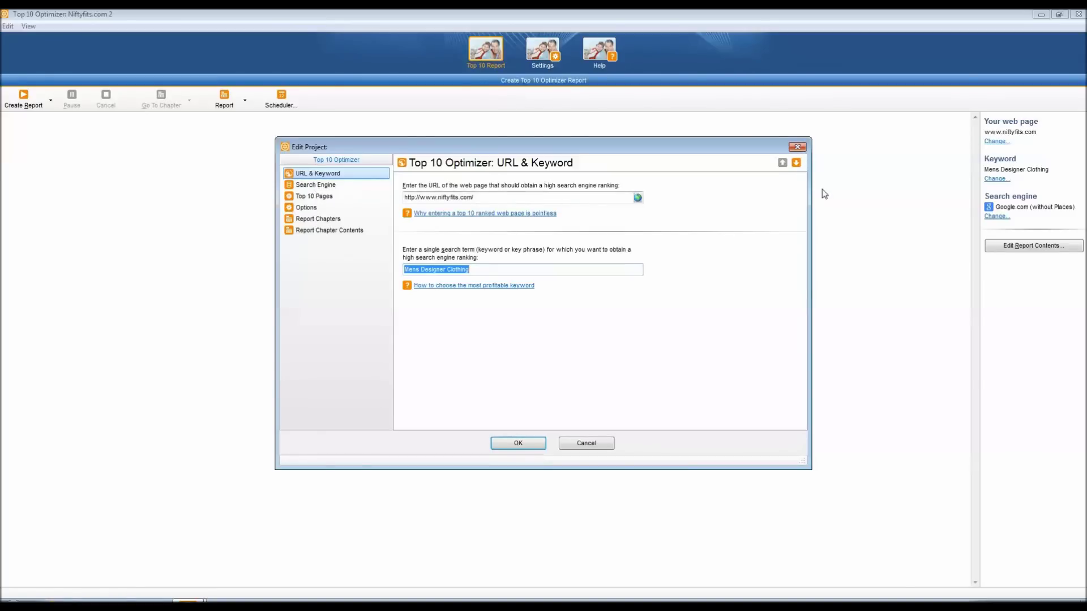
click(797, 147)
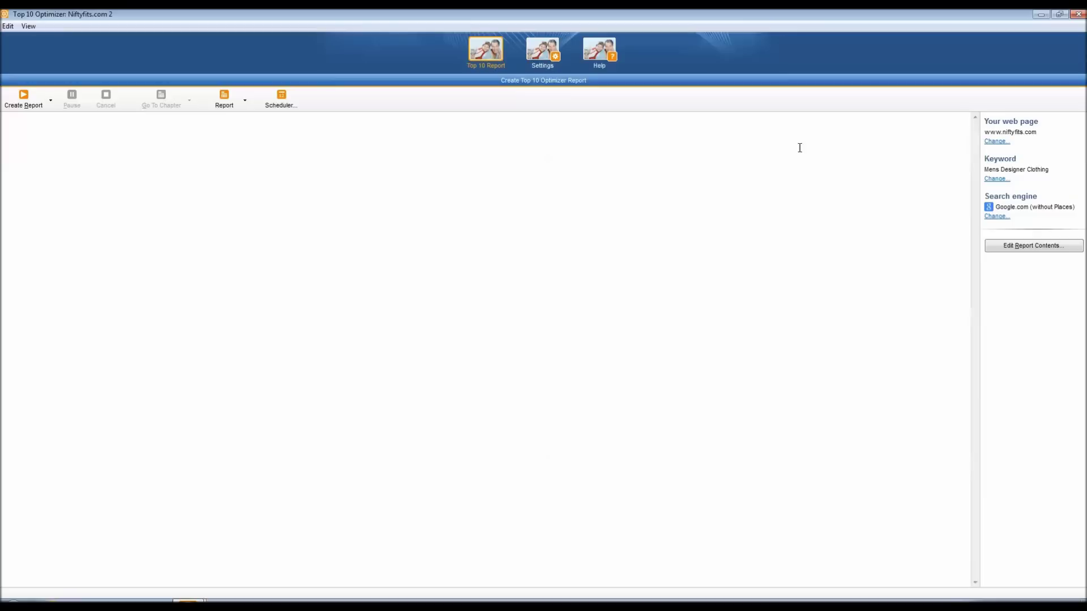
Browse the search engine choices for the report, including the English engines and list grouping options, and close the settings without changing them.
click(999, 216)
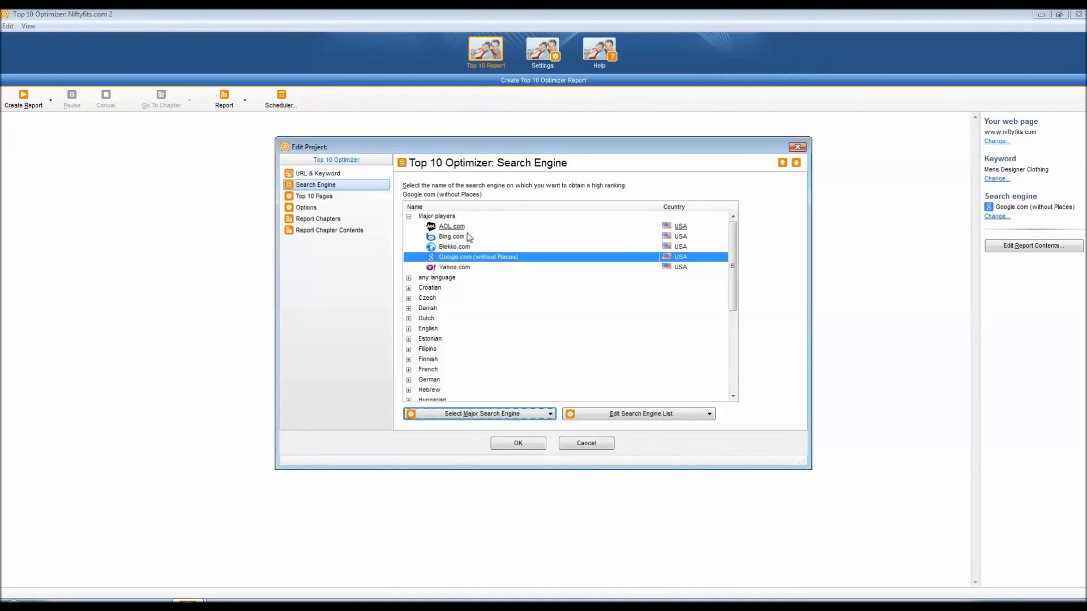
click(408, 278)
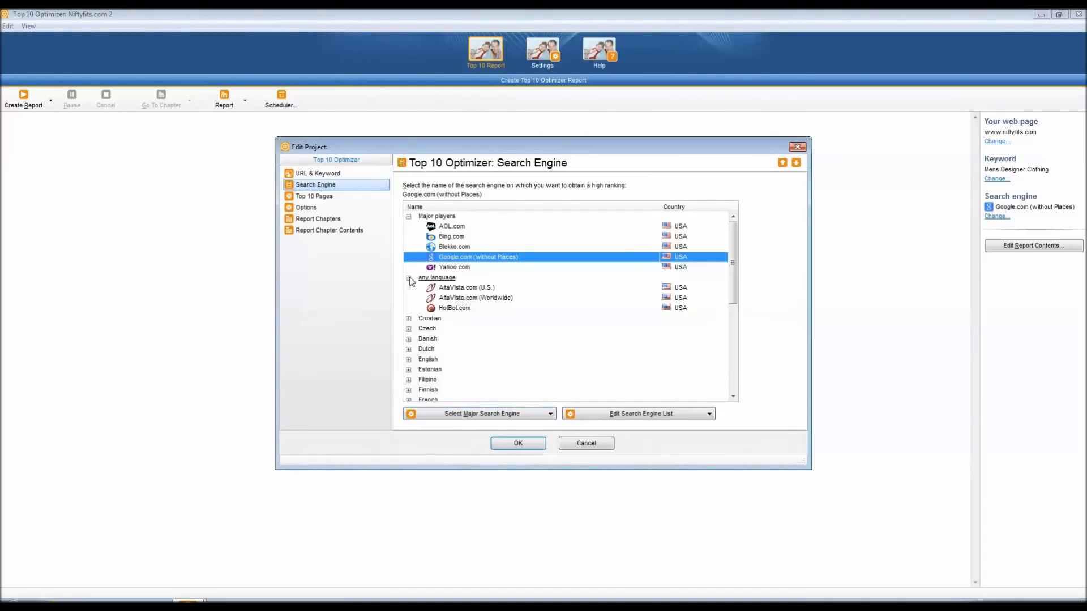
click(408, 278)
click(408, 329)
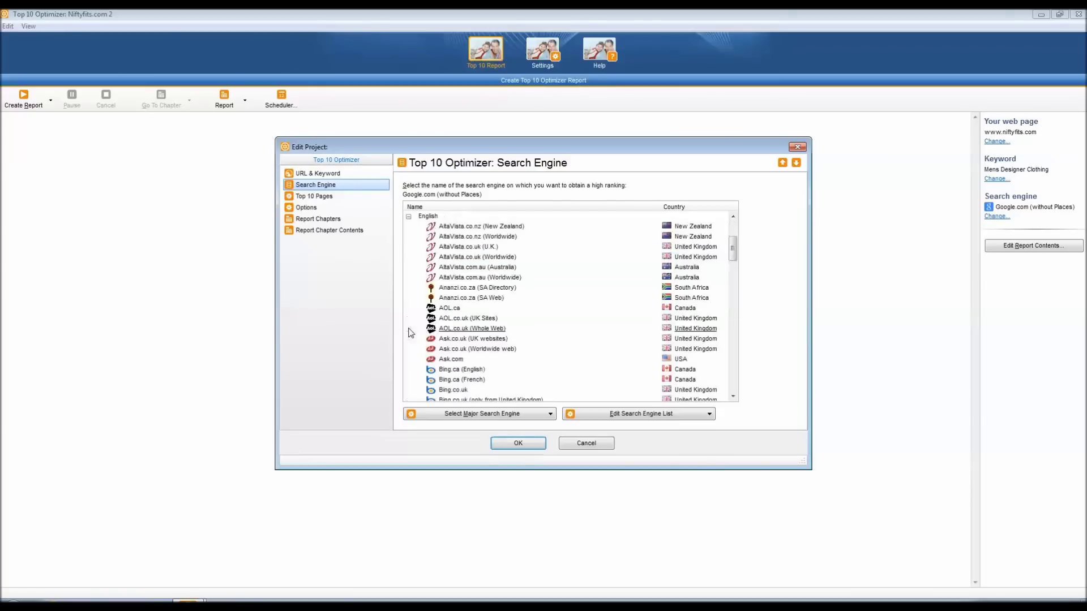
scroll(547, 302, down, 2)
scroll(547, 302, down, 20)
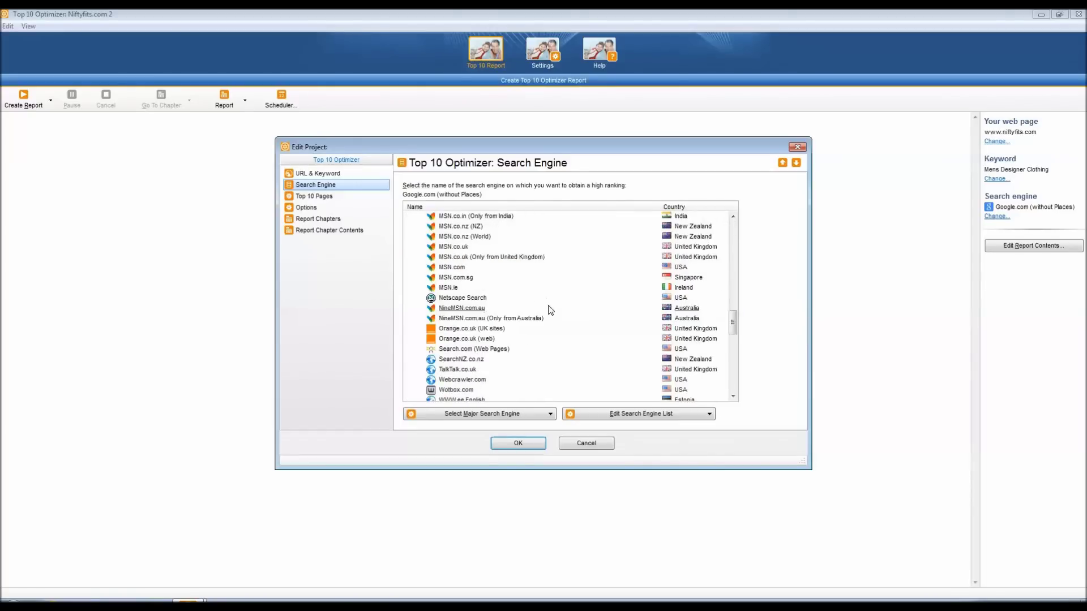
scroll(559, 315, up, 8)
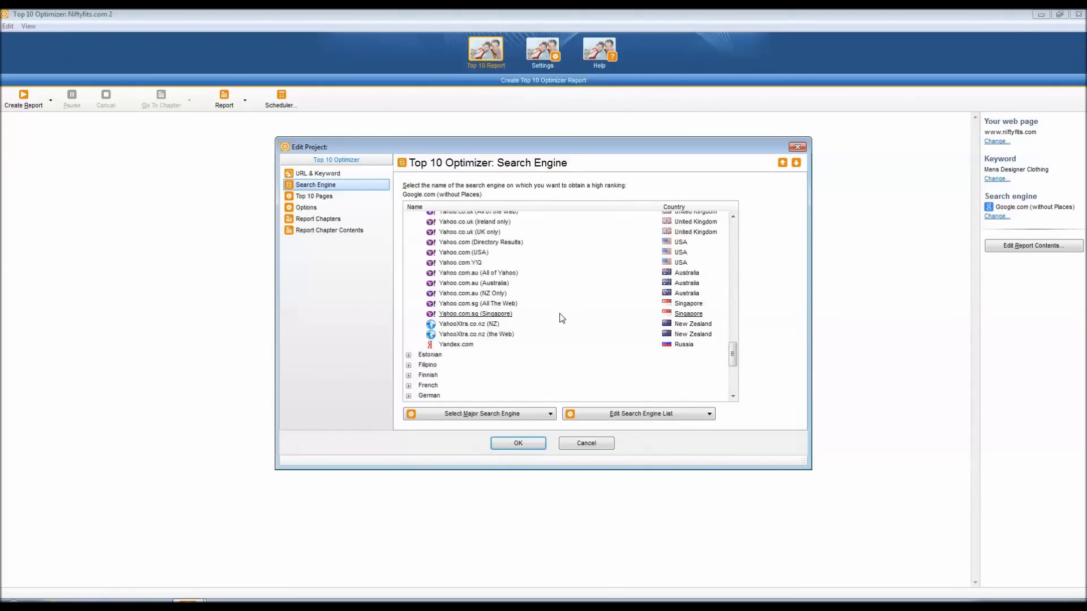
click(551, 417)
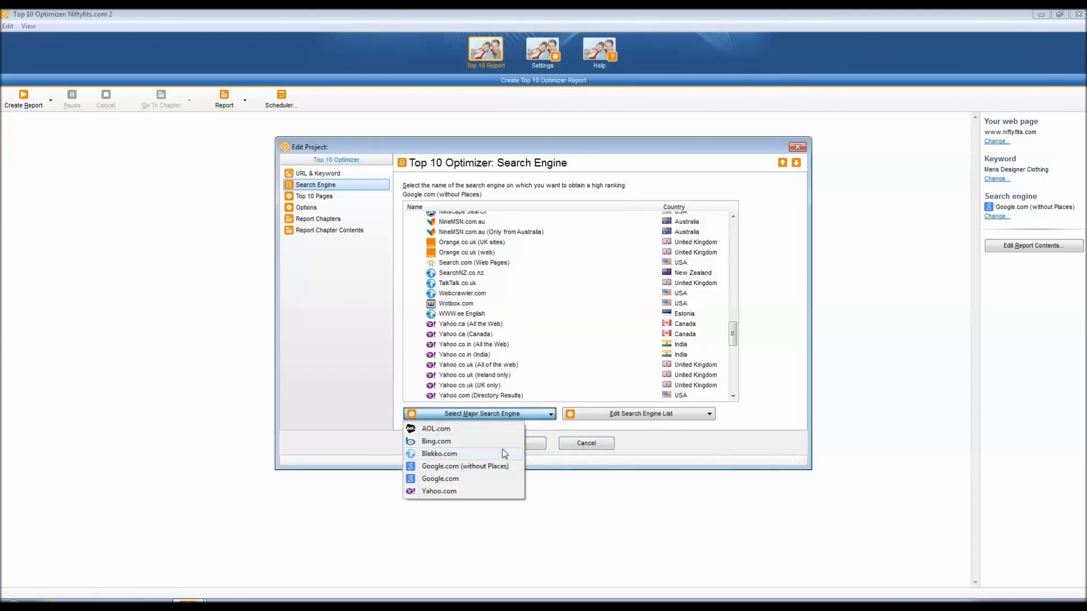
click(705, 412)
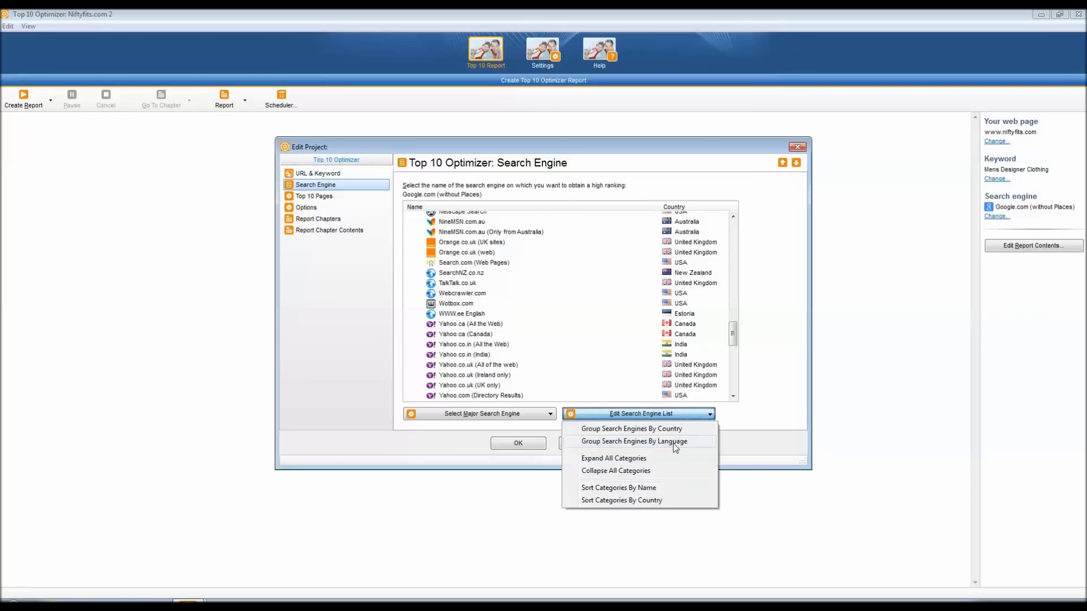
click(802, 147)
Create the Top 10 Optimizer report and review its overview, including the competitor pages listed for "Mens Designer Clothing".
click(23, 105)
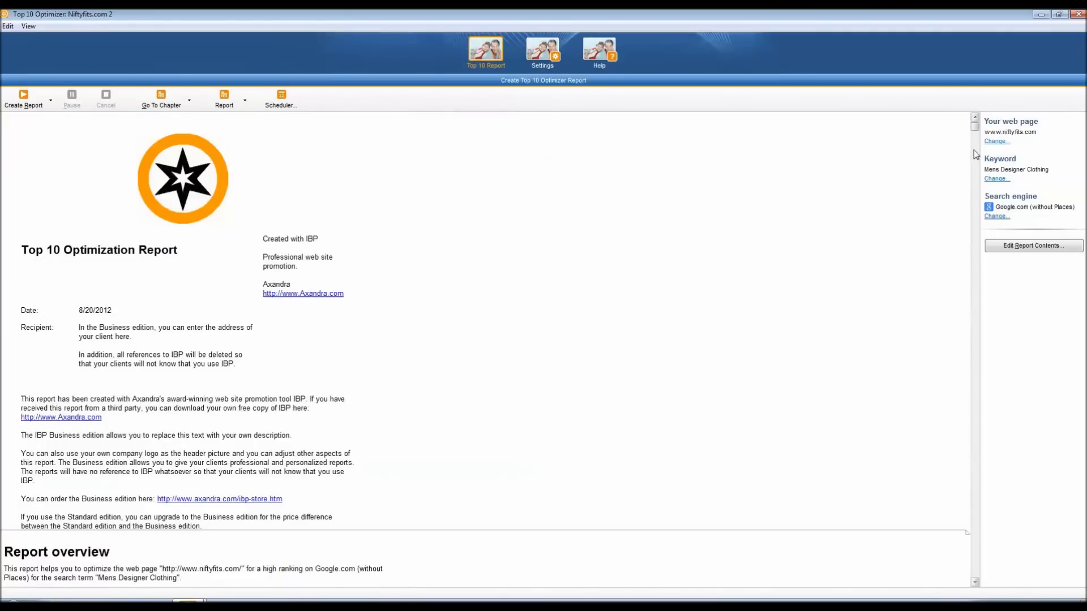
mouse_move(974, 128)
mouse_down()
mouse_move(975, 141)
mouse_move(974, 131)
mouse_up()
scroll(548, 245, up, 1)
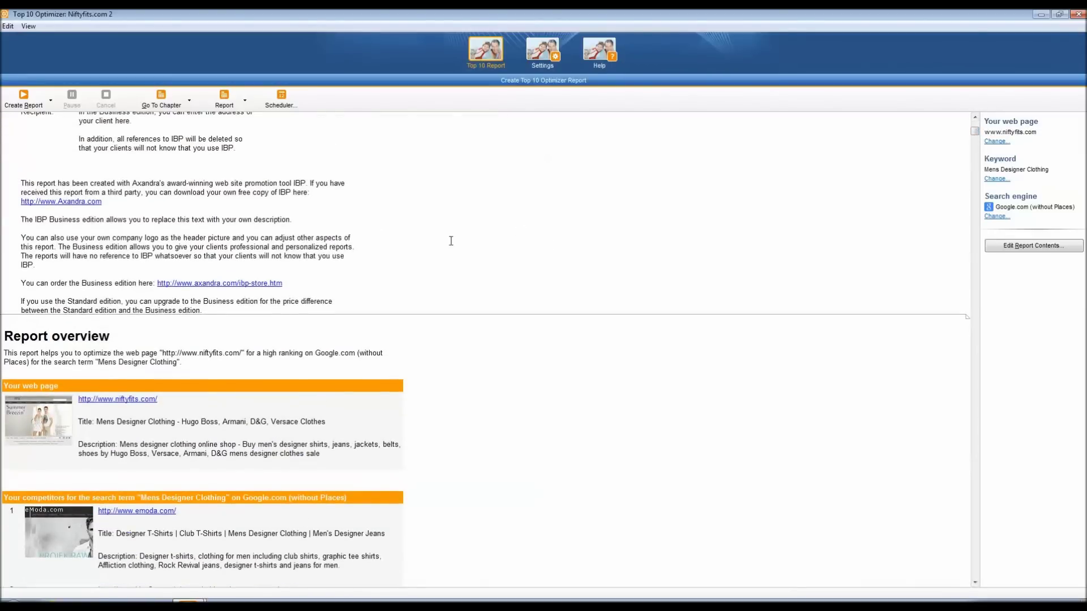
scroll(407, 481, down, 4)
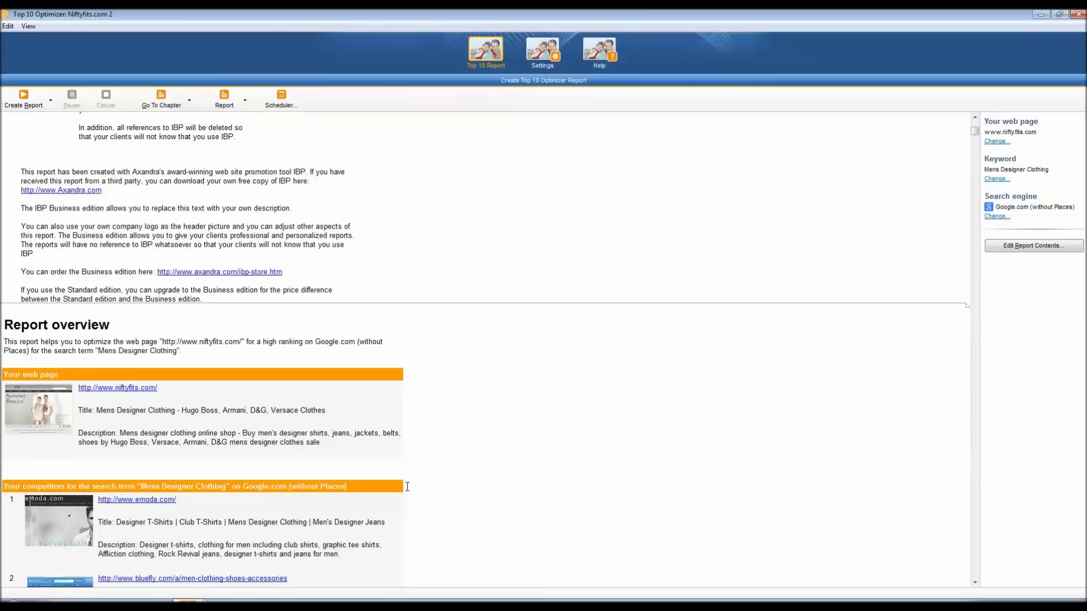
scroll(407, 477, down, 5)
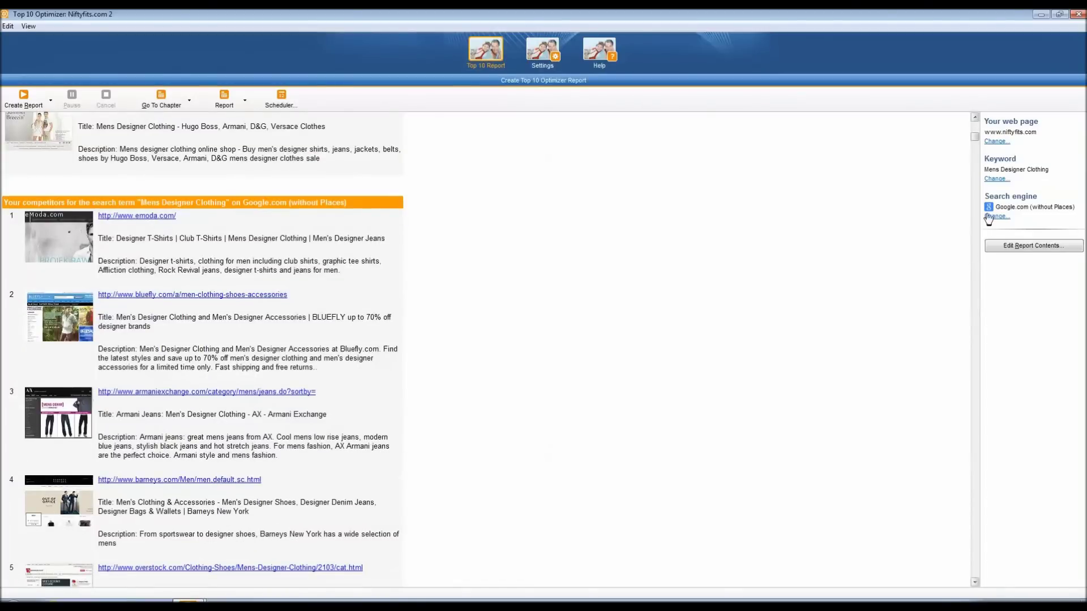
scroll(190, 241, down, 2)
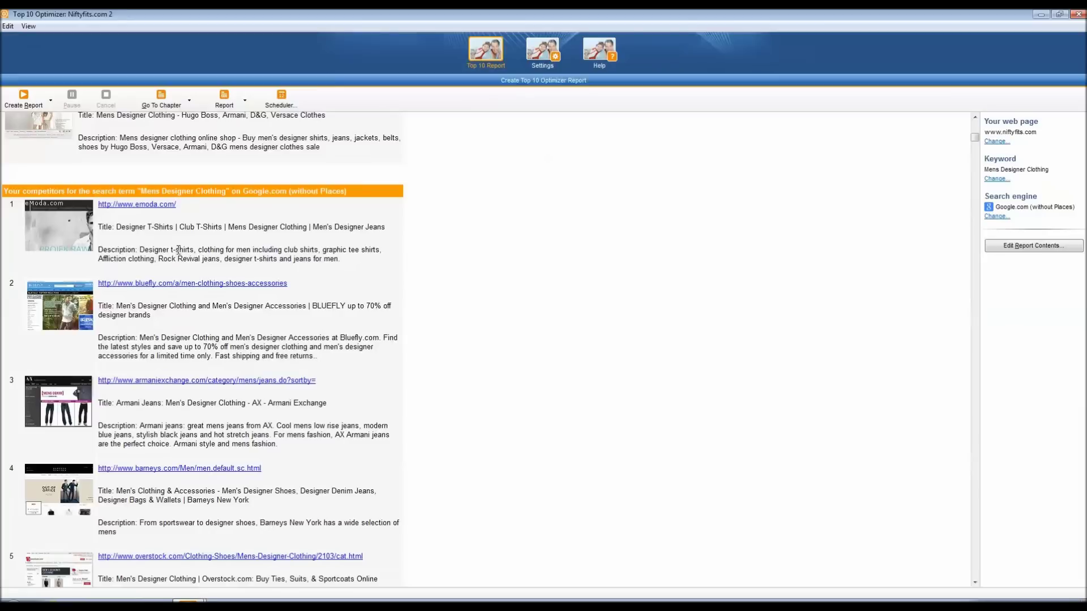
scroll(233, 306, down, 3)
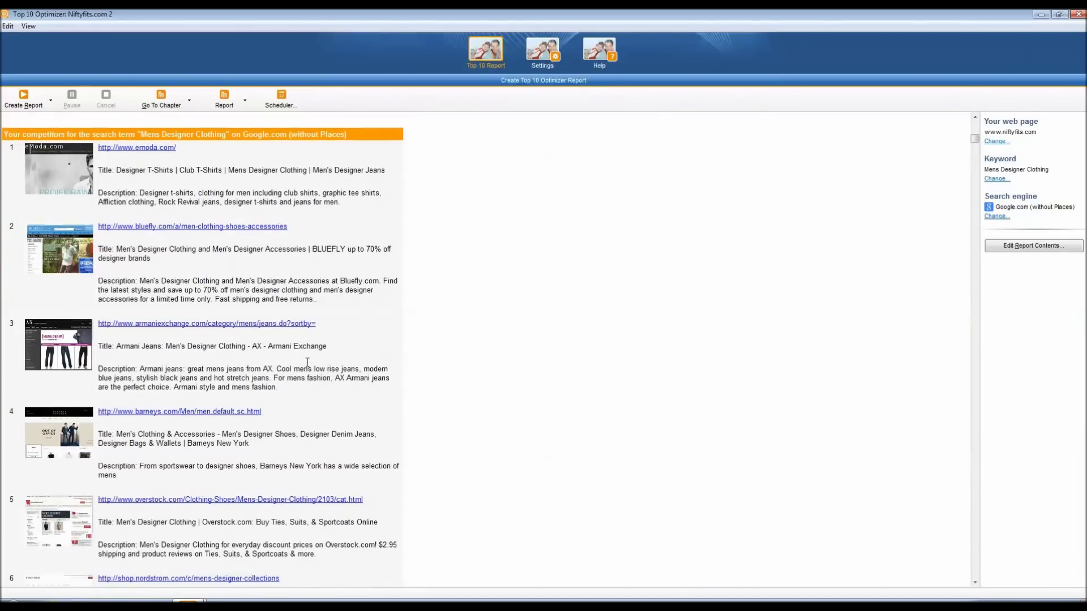
scroll(297, 355, down, 5)
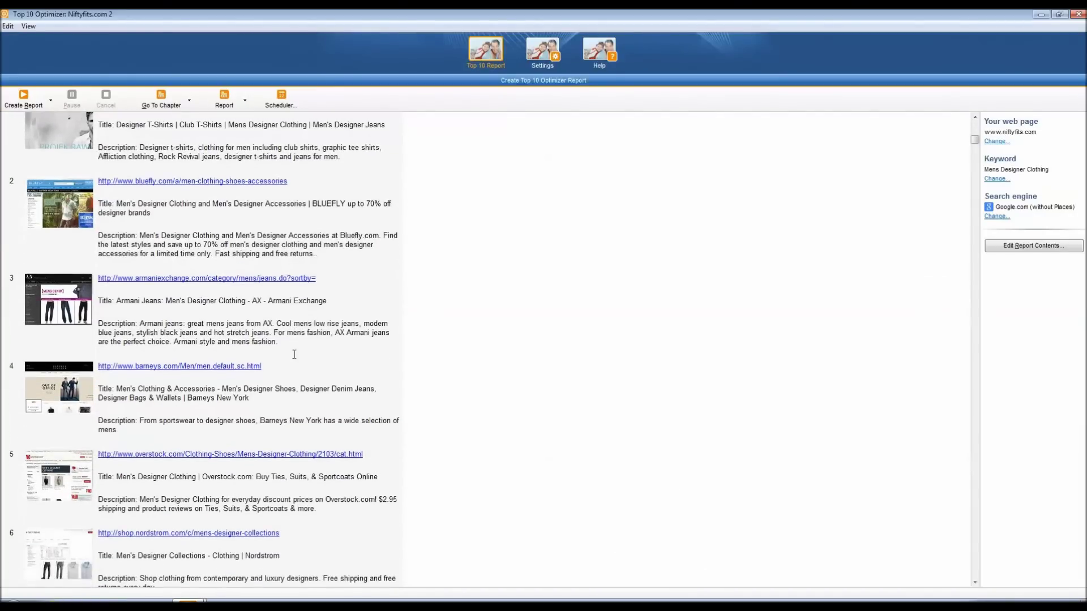
scroll(295, 354, down, 10)
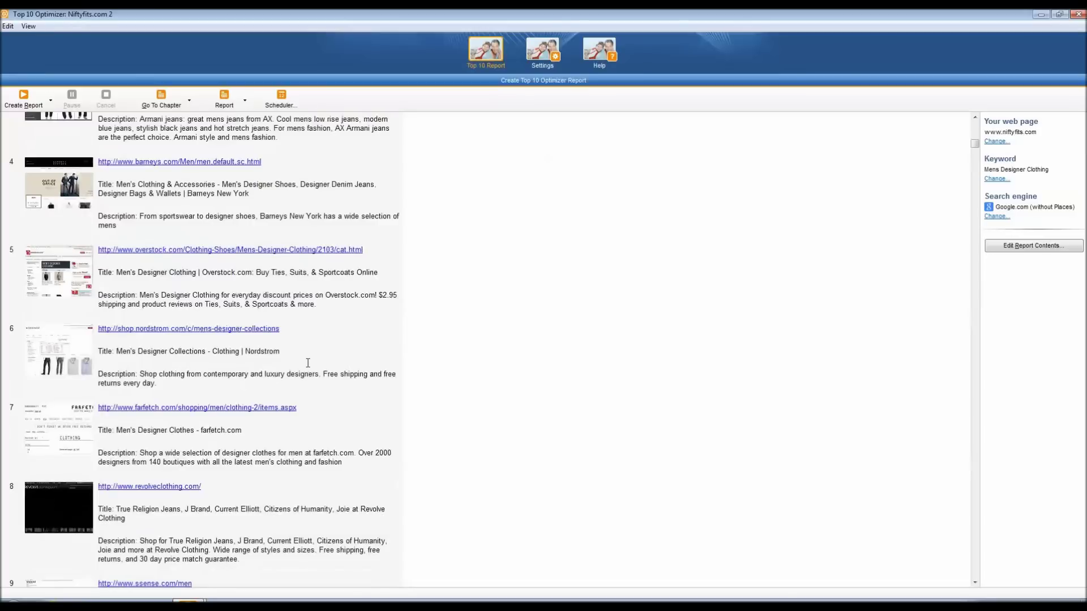
scroll(316, 369, down, 12)
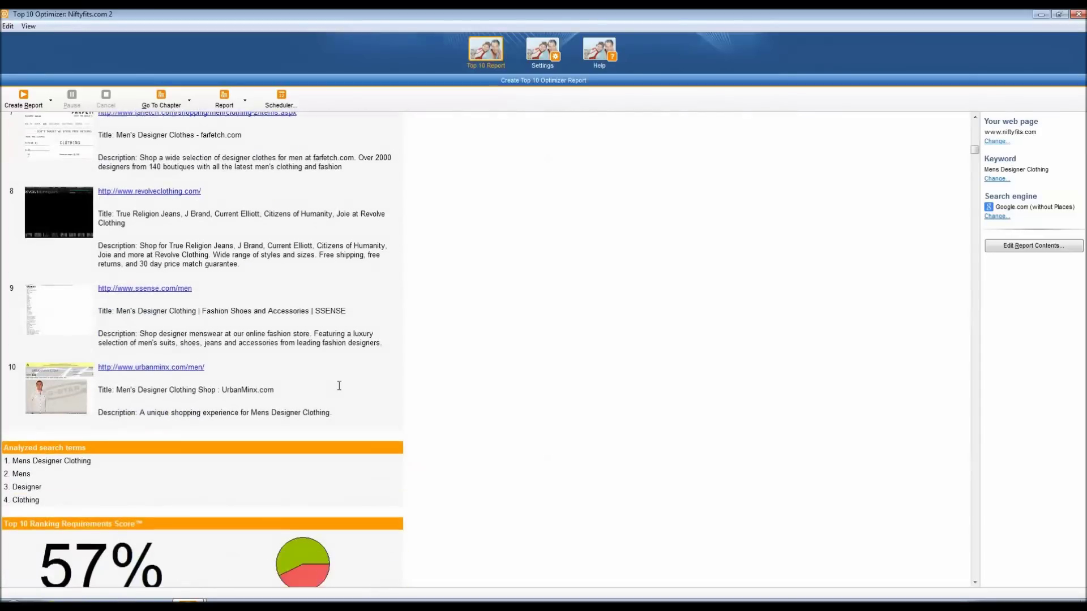
Examine the report's Top 10 Ranking Requirements Score, ranking factors performance and table of contents.
scroll(339, 385, down, 5)
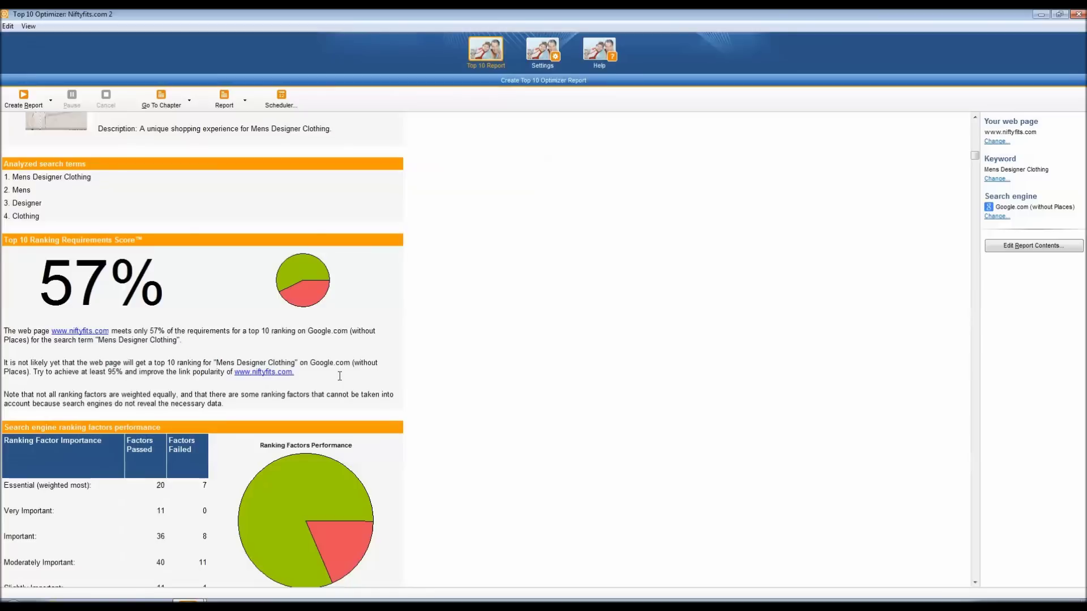
scroll(340, 376, down, 9)
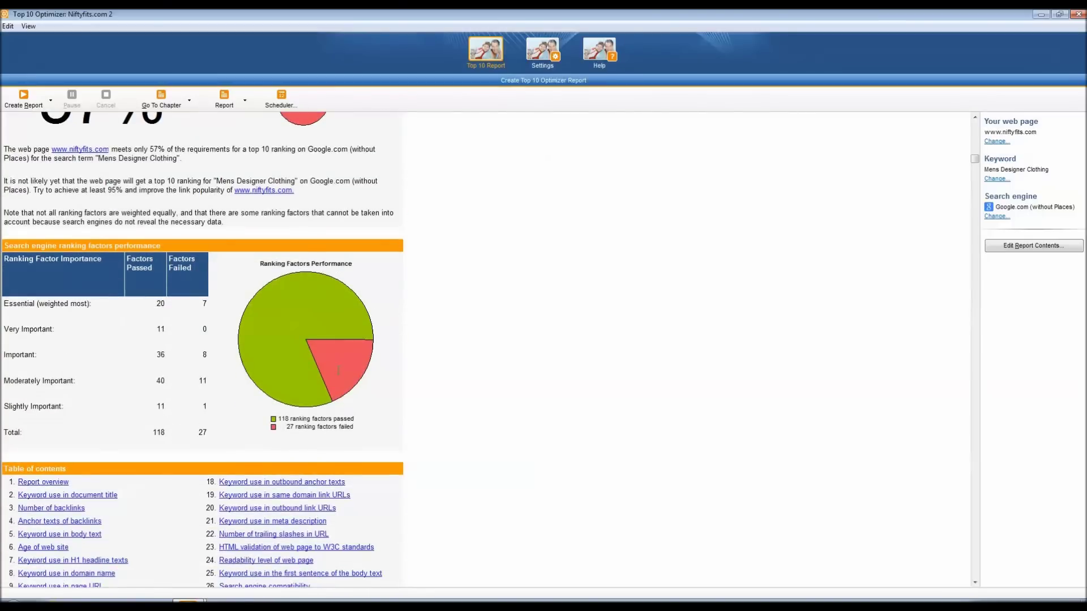
scroll(339, 371, down, 2)
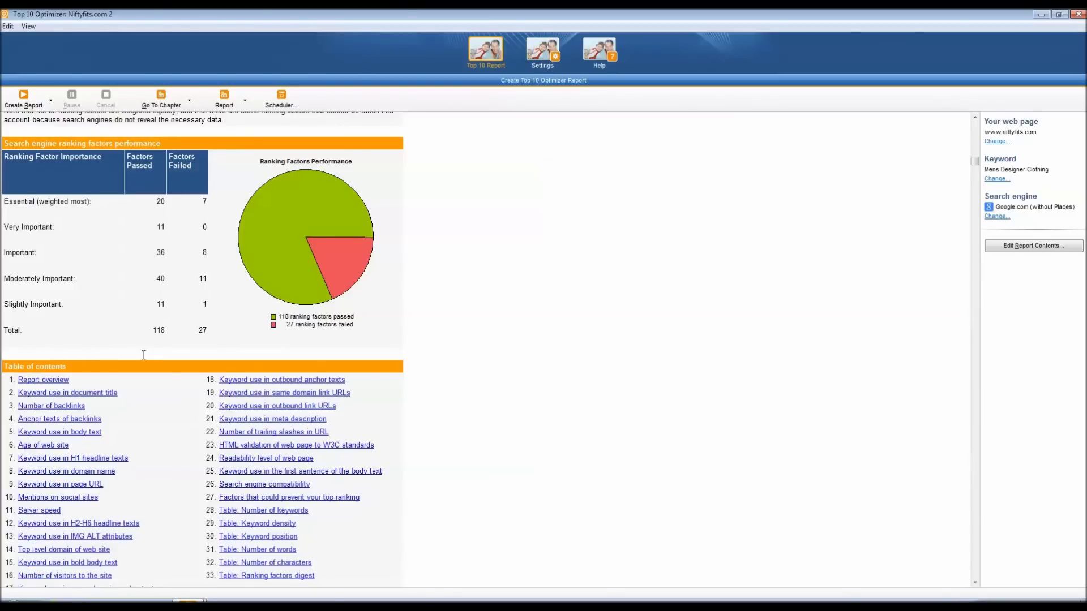
scroll(277, 336, down, 1)
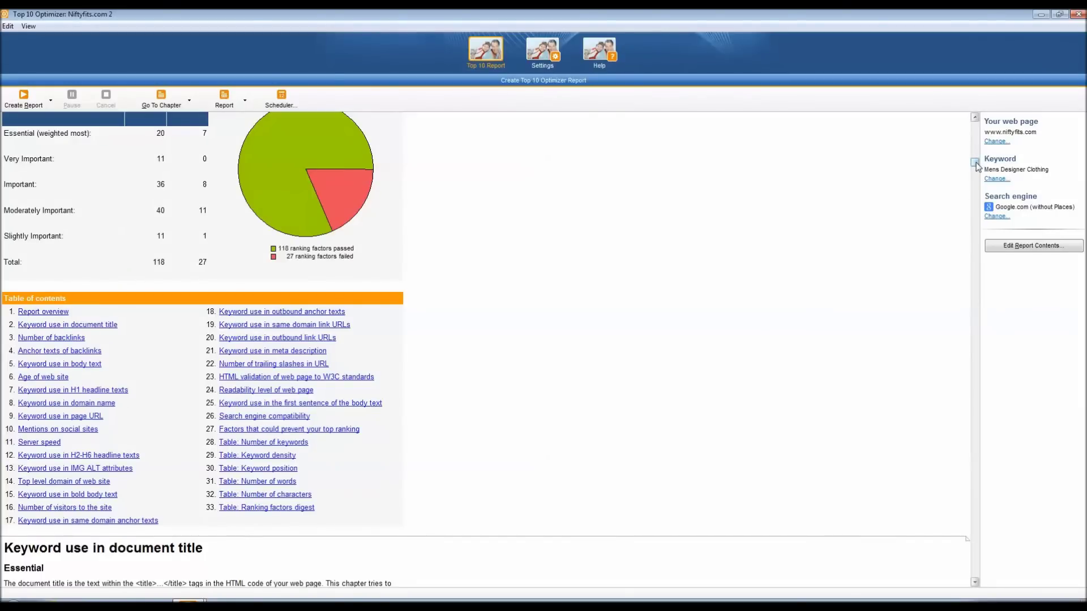
Compare the competitors' titles in the "Keyword use in document title" chapter, highlighting "Mens Designer Clothing" in the first-ranked title.
drag(974, 163, 976, 174)
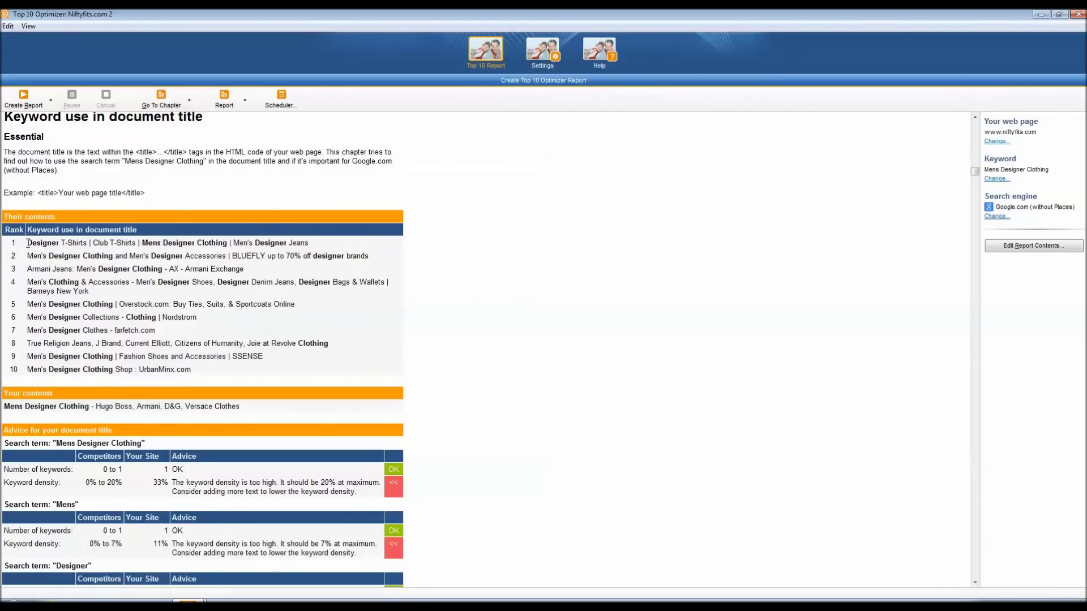
drag(28, 243, 193, 370)
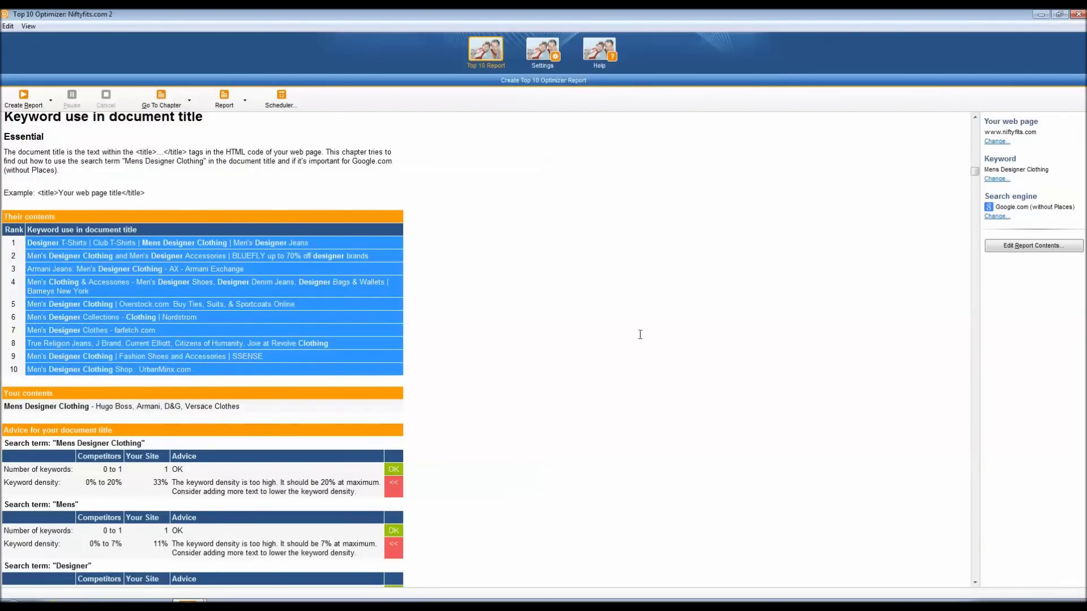
click(412, 308)
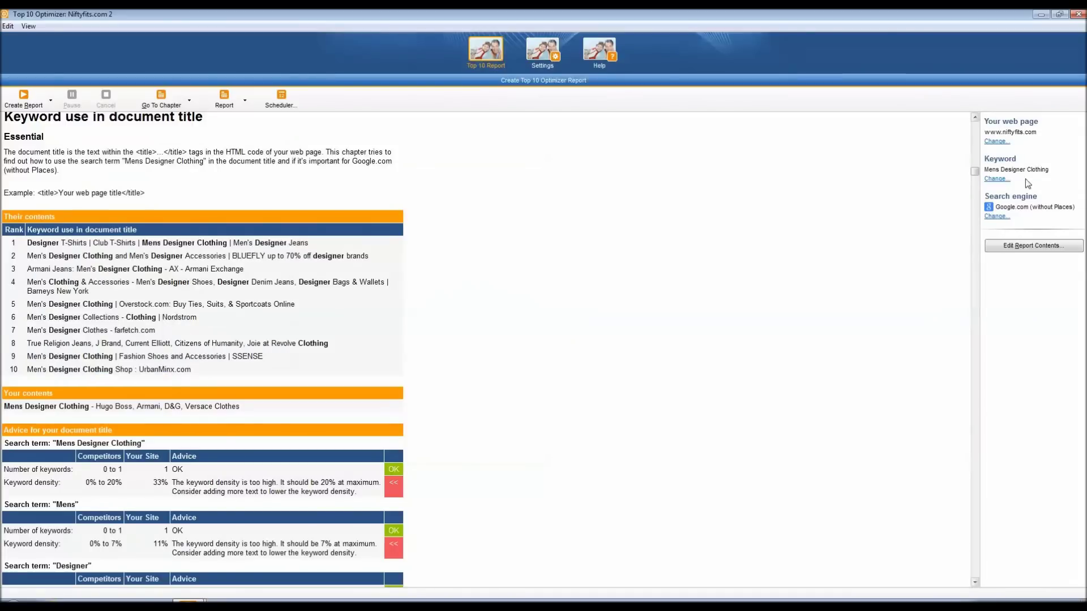
scroll(459, 434, down, 1)
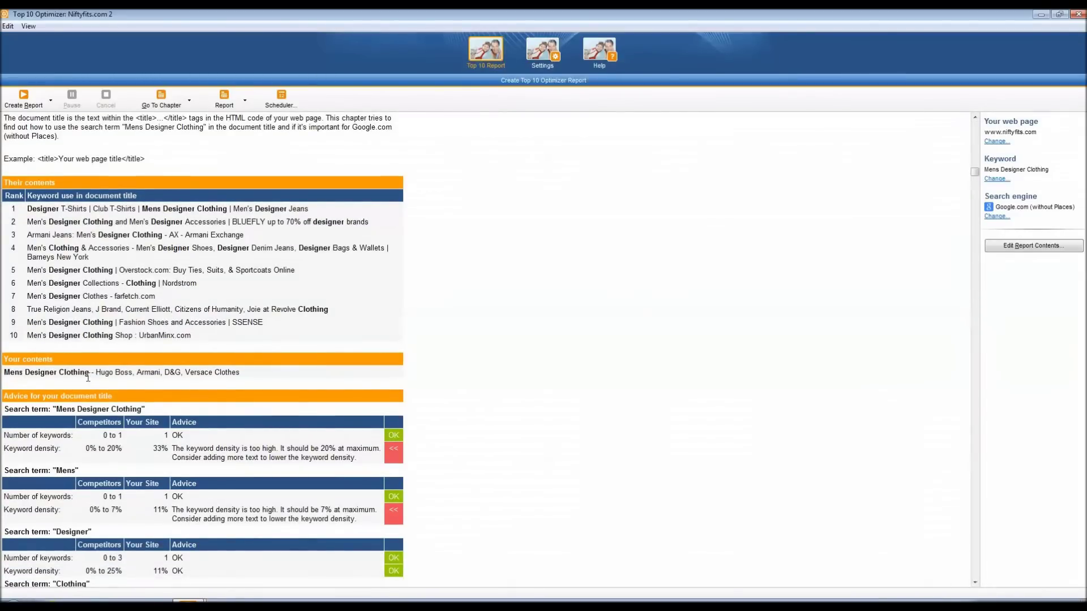
scroll(274, 378, down, 1)
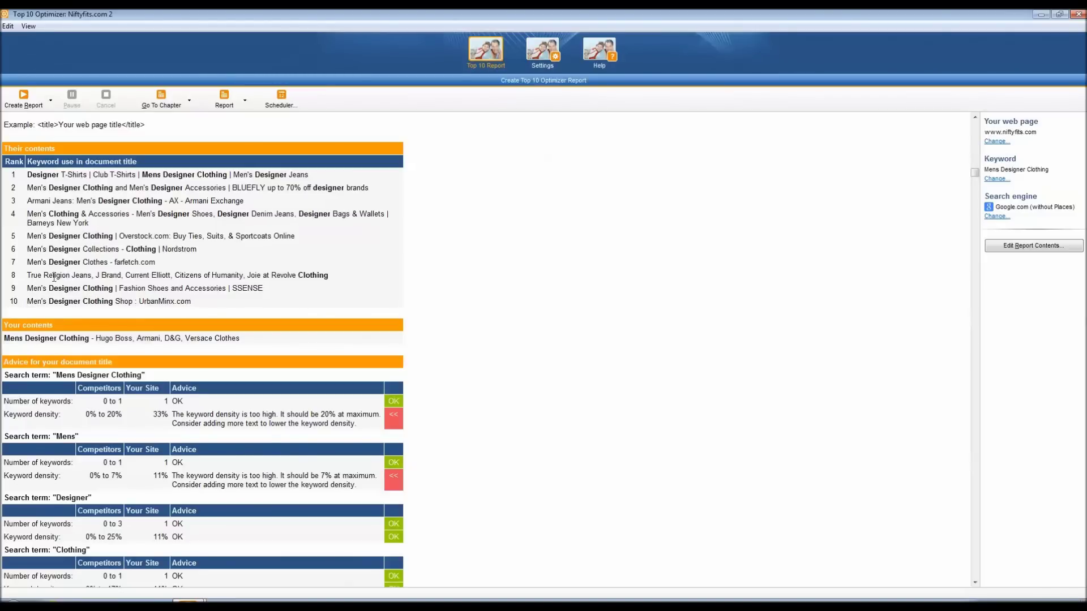
drag(141, 175, 220, 179)
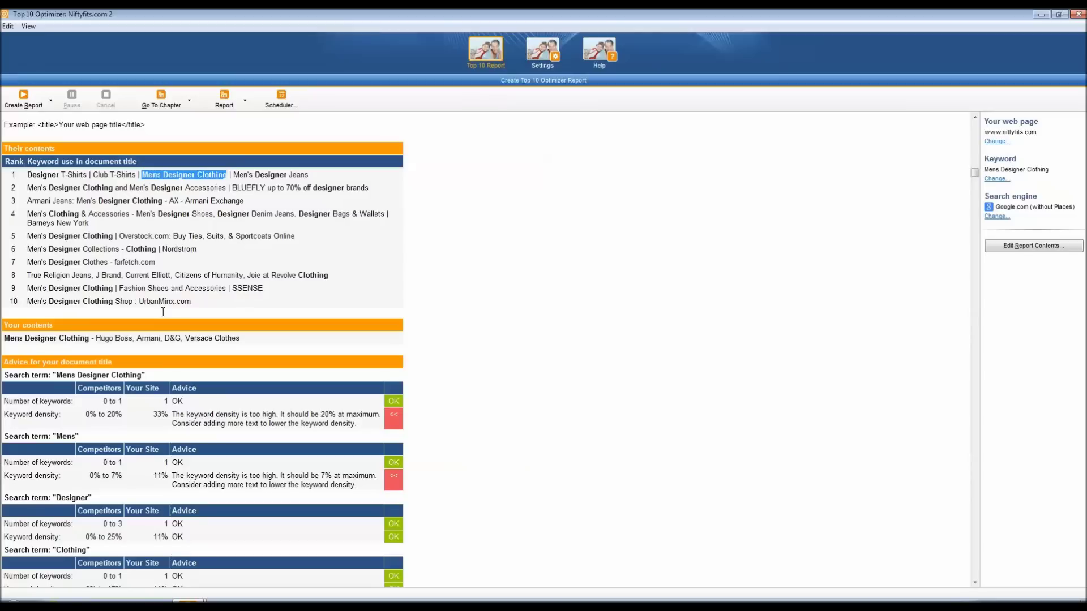
Review the document title advice on number of keywords and keyword density for each search term.
scroll(165, 313, down, 3)
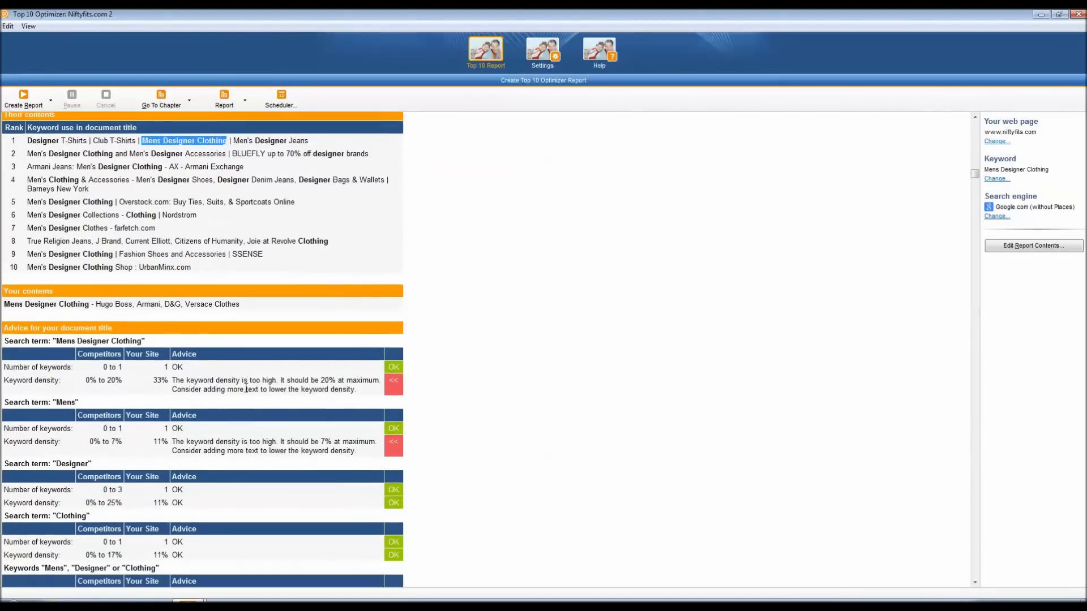
scroll(224, 366, down, 3)
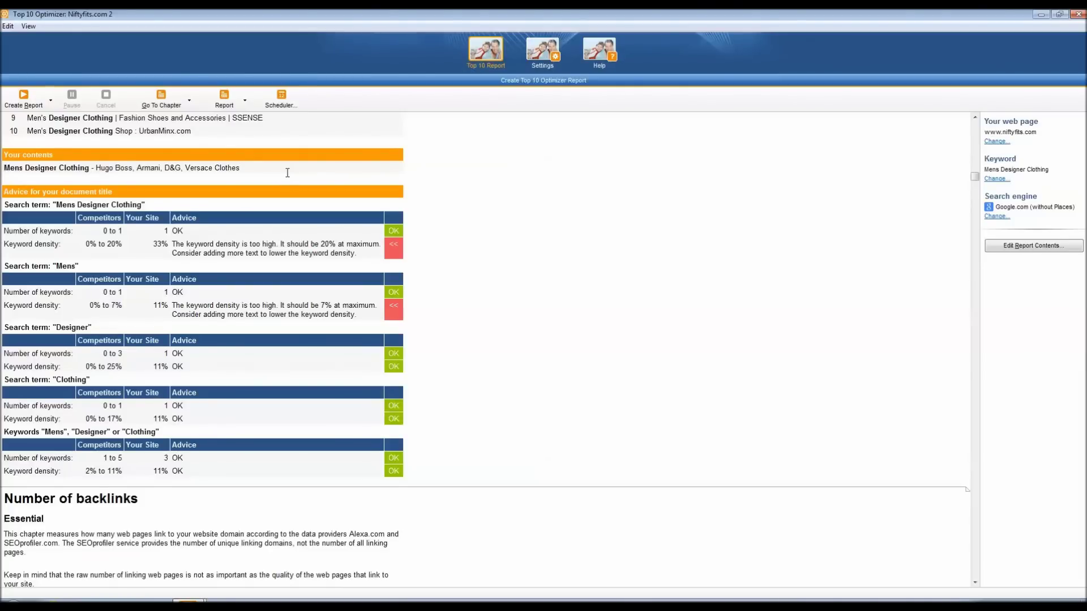
scroll(288, 173, up, 3)
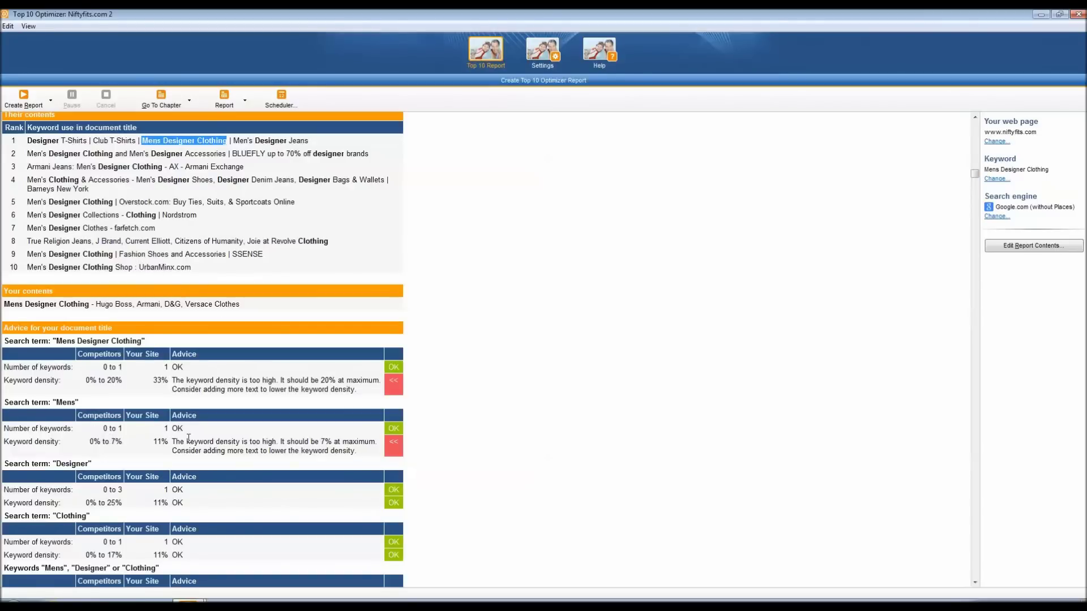
scroll(188, 438, down, 6)
scroll(194, 435, down, 1)
scroll(566, 396, up, 4)
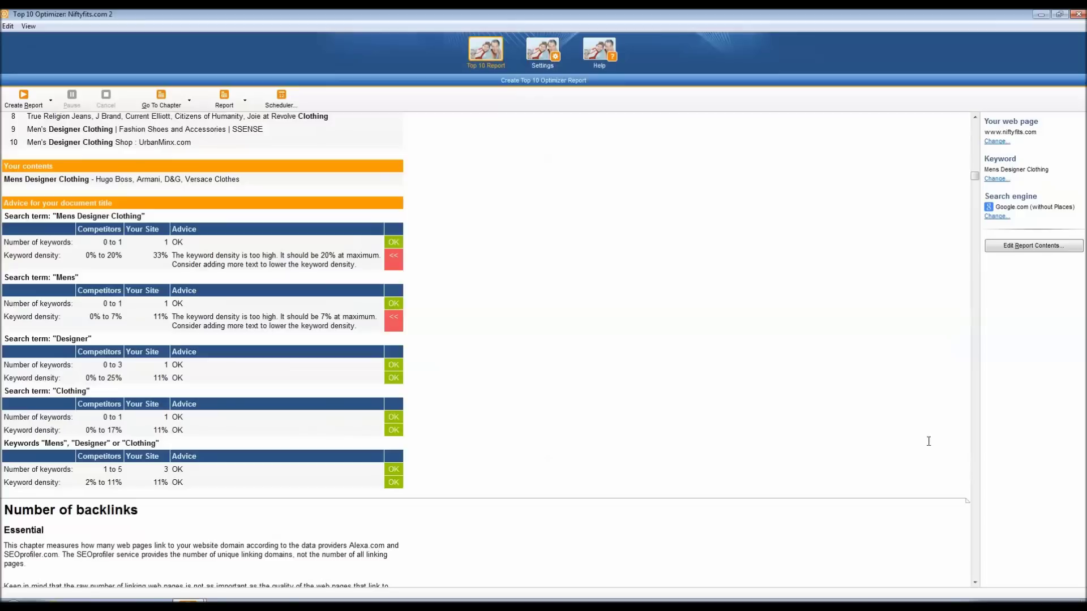
Examine the "Number of backlinks" chapter, comparing the site's link counts with the competitors' and reading the advice.
mouse_move(975, 177)
mouse_down()
mouse_move(977, 151)
mouse_move(989, 182)
mouse_up()
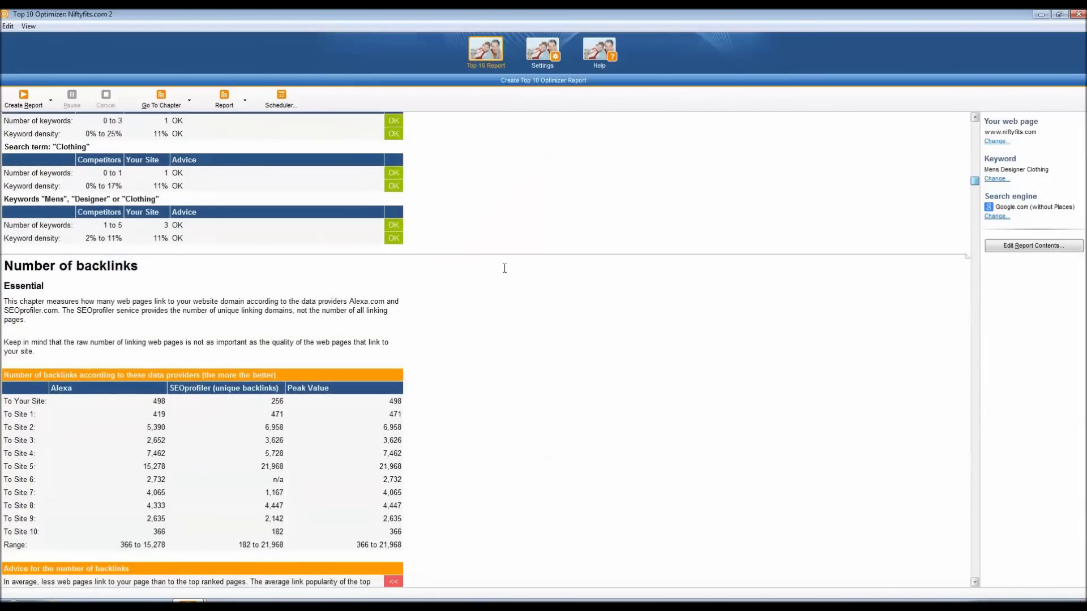
scroll(430, 294, down, 1)
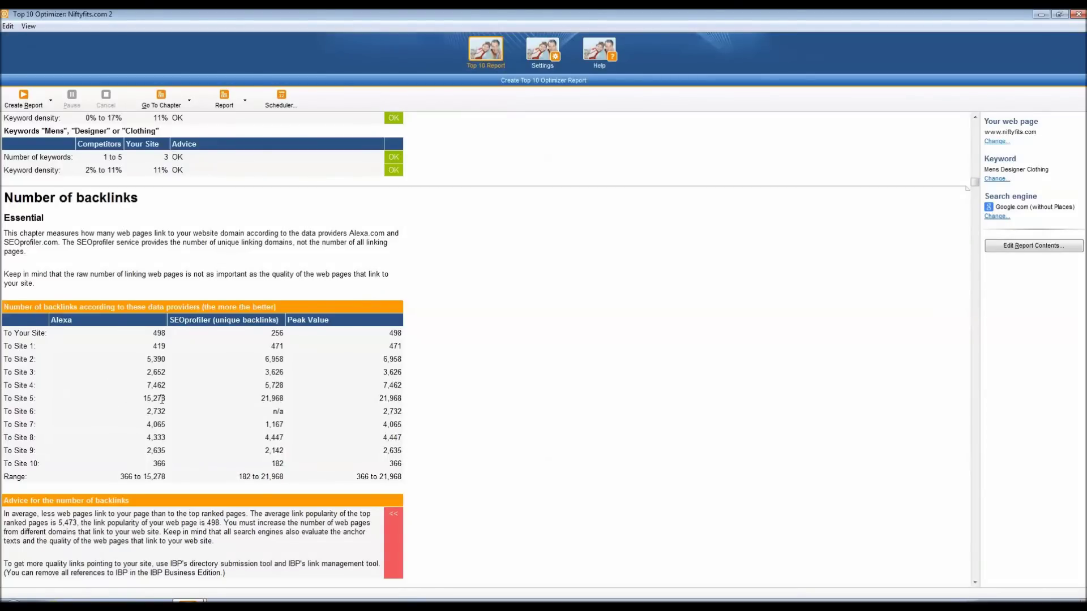
drag(167, 398, 144, 402)
drag(194, 274, 377, 284)
click(455, 269)
scroll(284, 422, down, 3)
scroll(284, 425, down, 5)
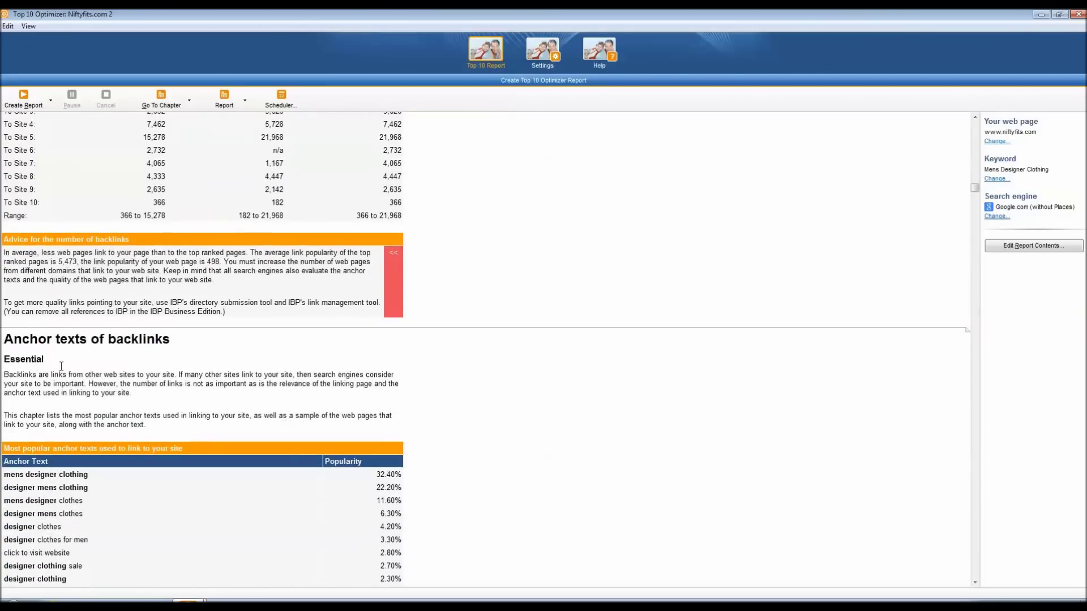
Review the "Anchor texts of backlinks" chapter, highlighting the most popular anchor texts and viewing the sample linking pages.
scroll(50, 356, down, 1)
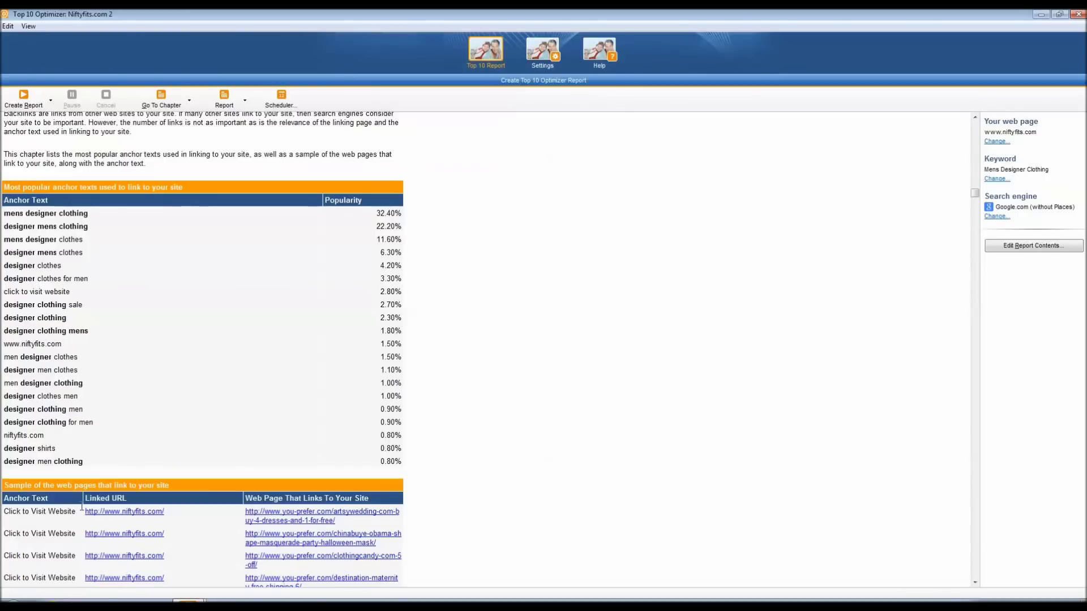
drag(105, 463, 104, 213)
scroll(364, 290, down, 3)
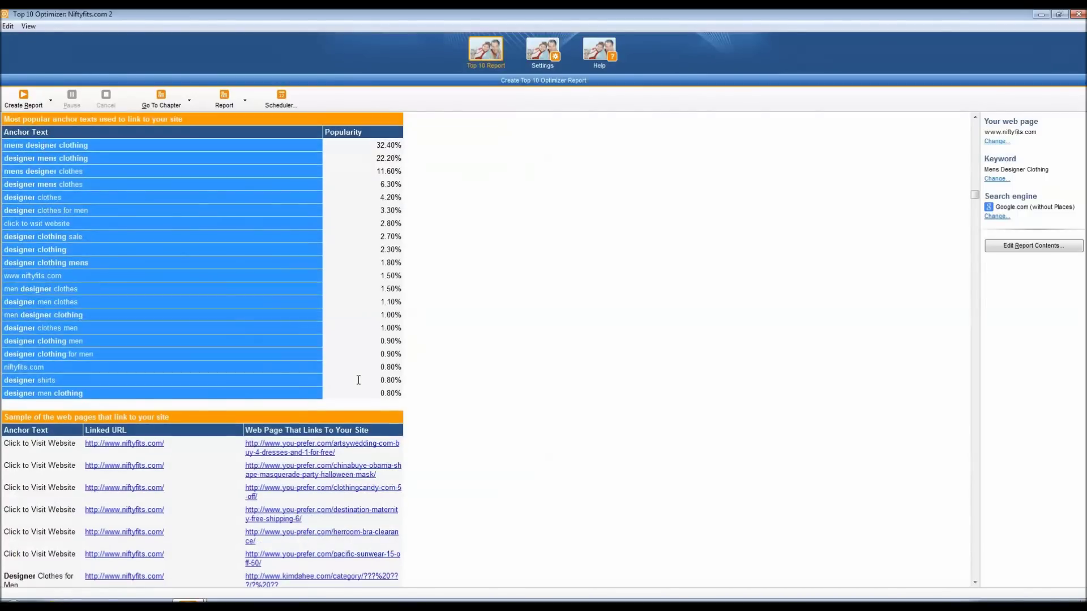
Look through the full sample of web pages linking to the site and read the advice for the anchor texts of backlinks.
scroll(282, 446, down, 1)
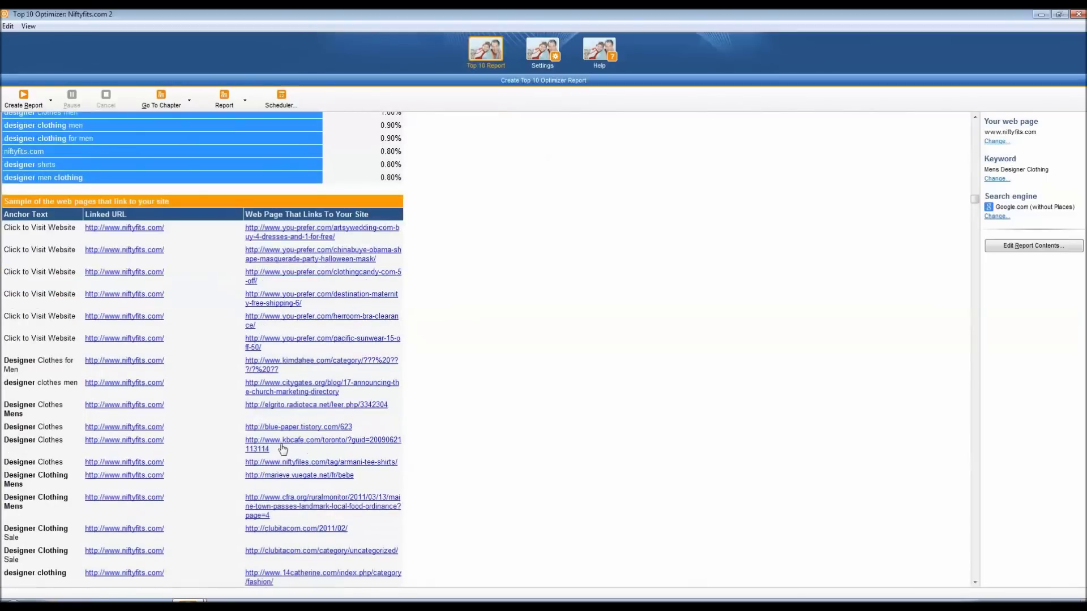
scroll(274, 439, down, 4)
scroll(271, 434, down, 12)
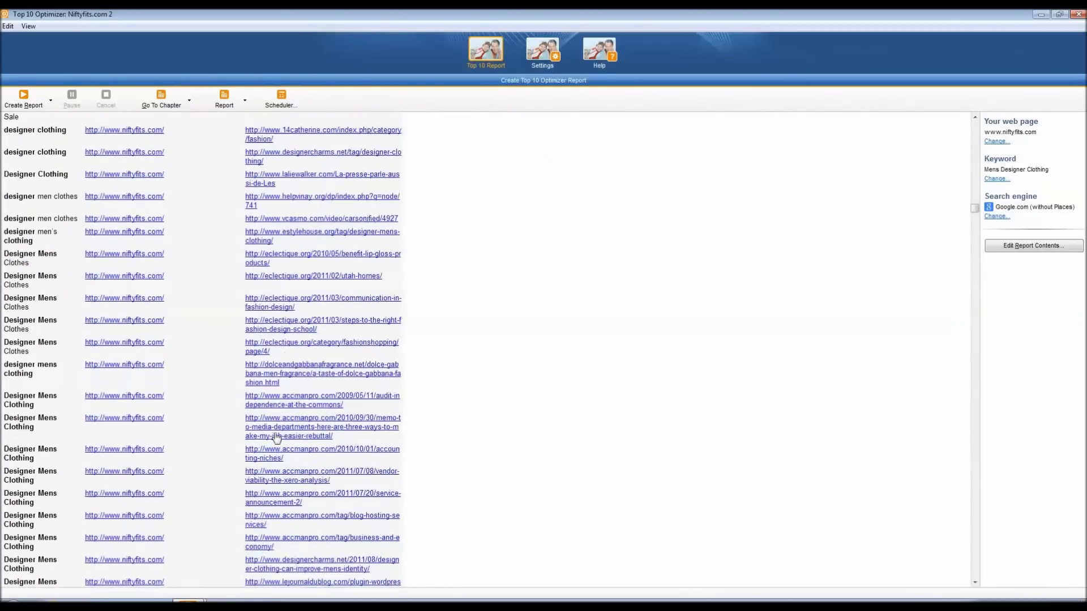
scroll(327, 403, down, 12)
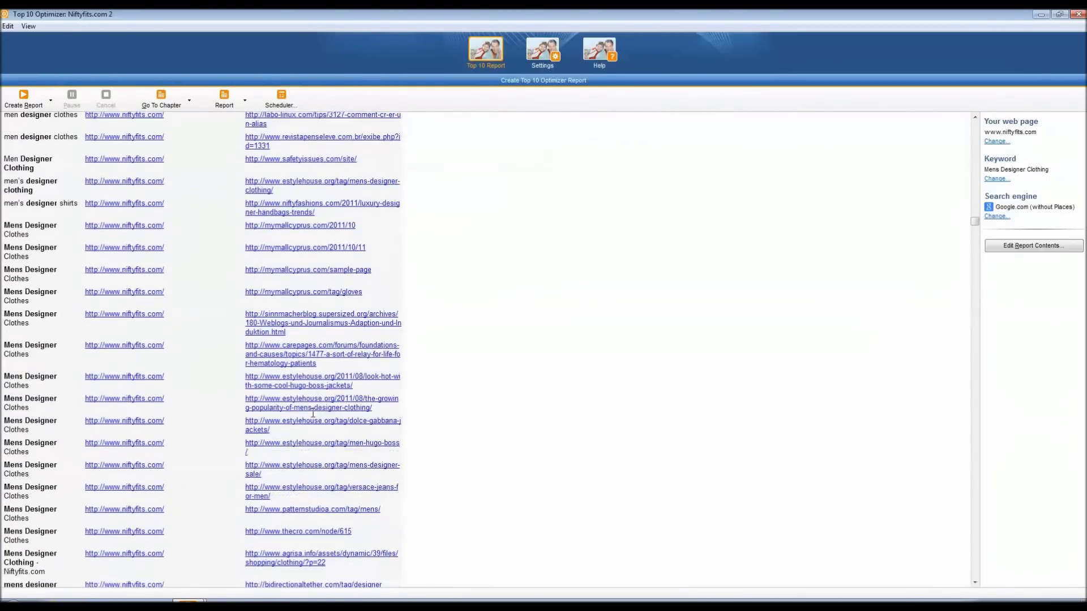
scroll(314, 430, down, 10)
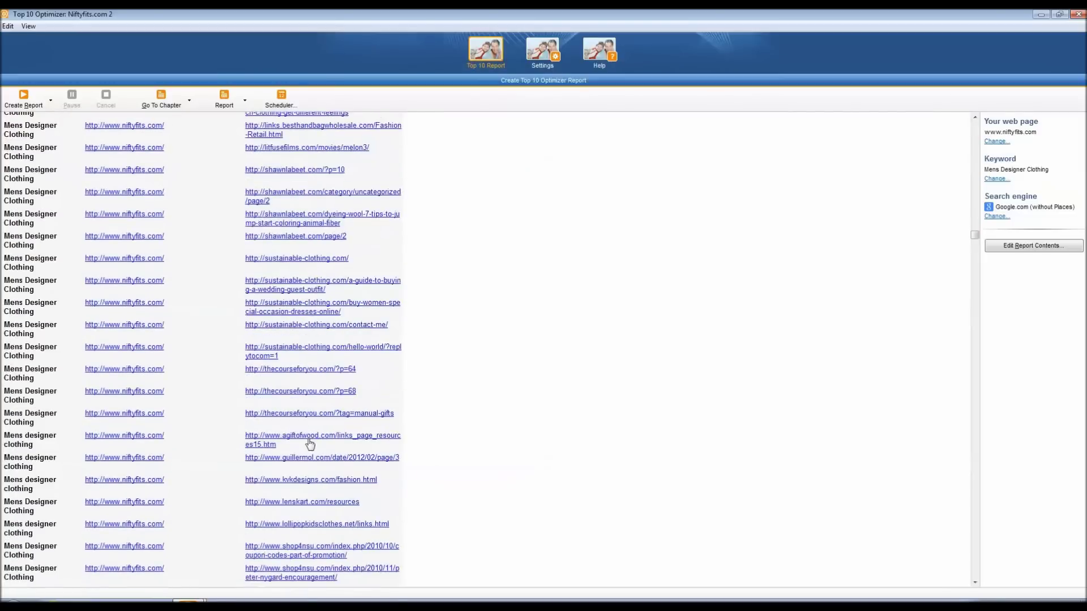
scroll(302, 446, down, 5)
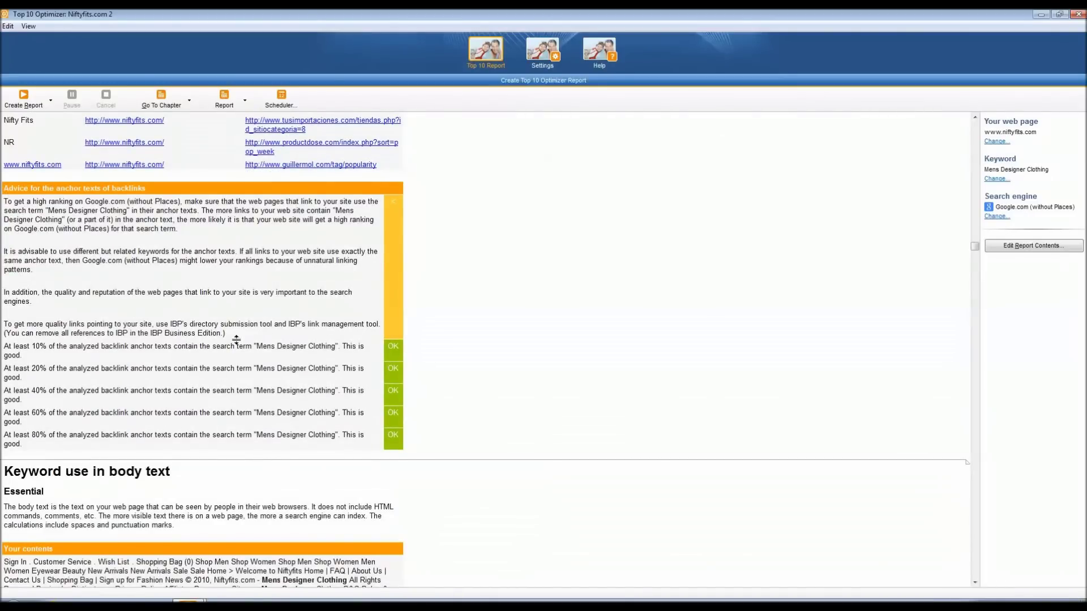
View the site's text in the "Keyword use in body text" chapter and check the project's selectable search engines without changing the selection.
scroll(231, 389, down, 8)
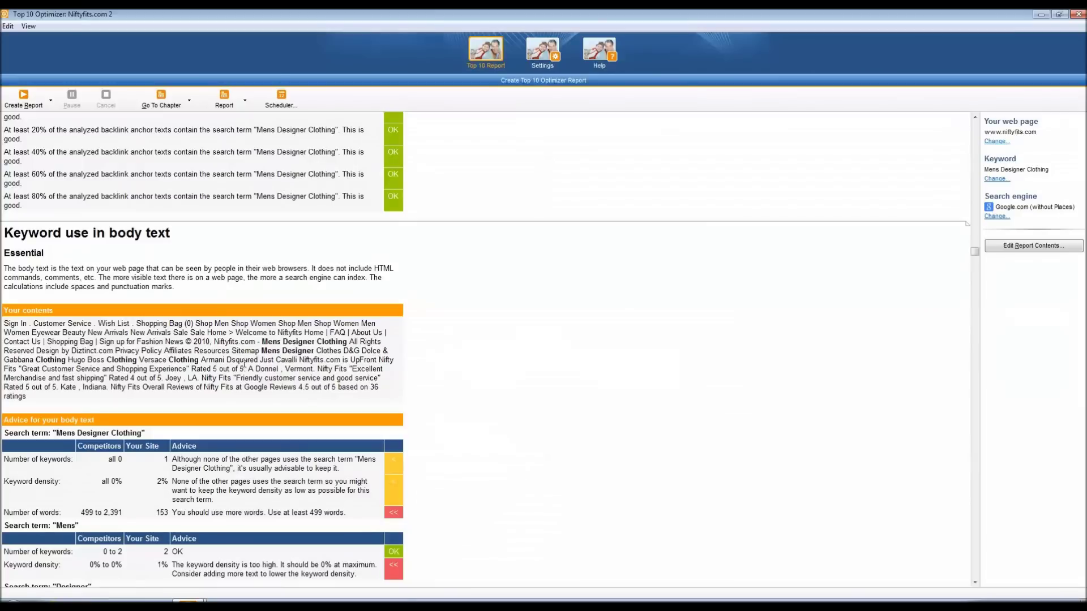
scroll(242, 362, down, 2)
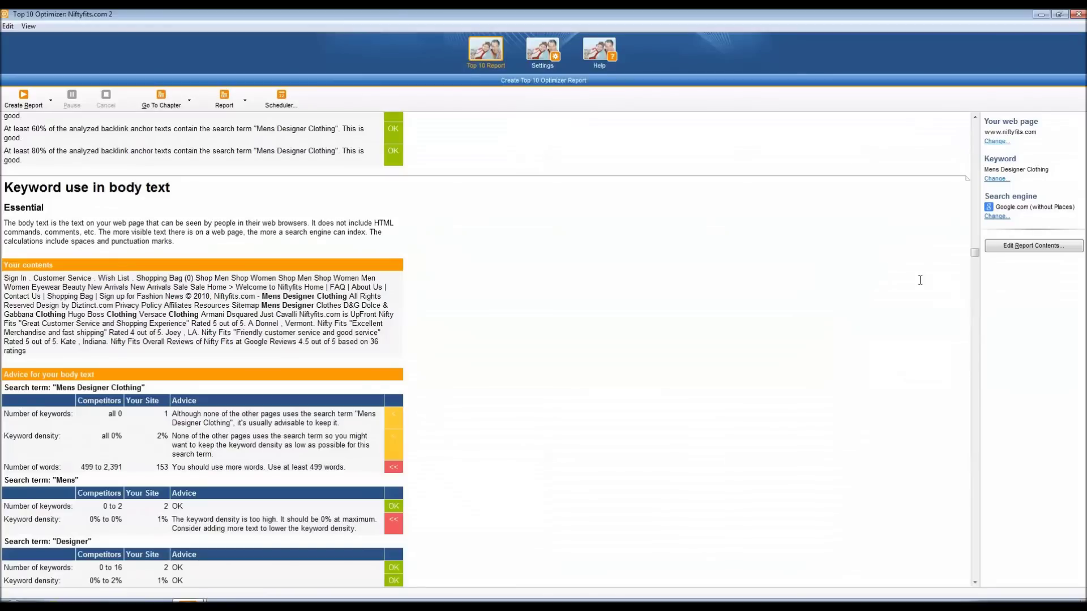
click(996, 216)
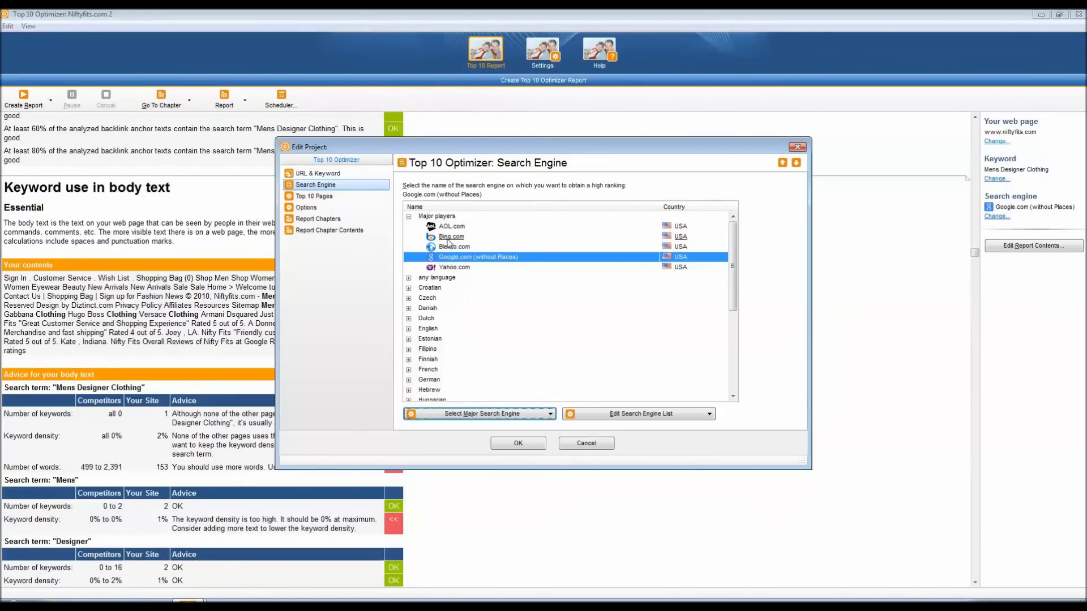
click(583, 444)
Review the body text advice on keyword counts, keyword density and number of words for each search term.
scroll(318, 331, down, 1)
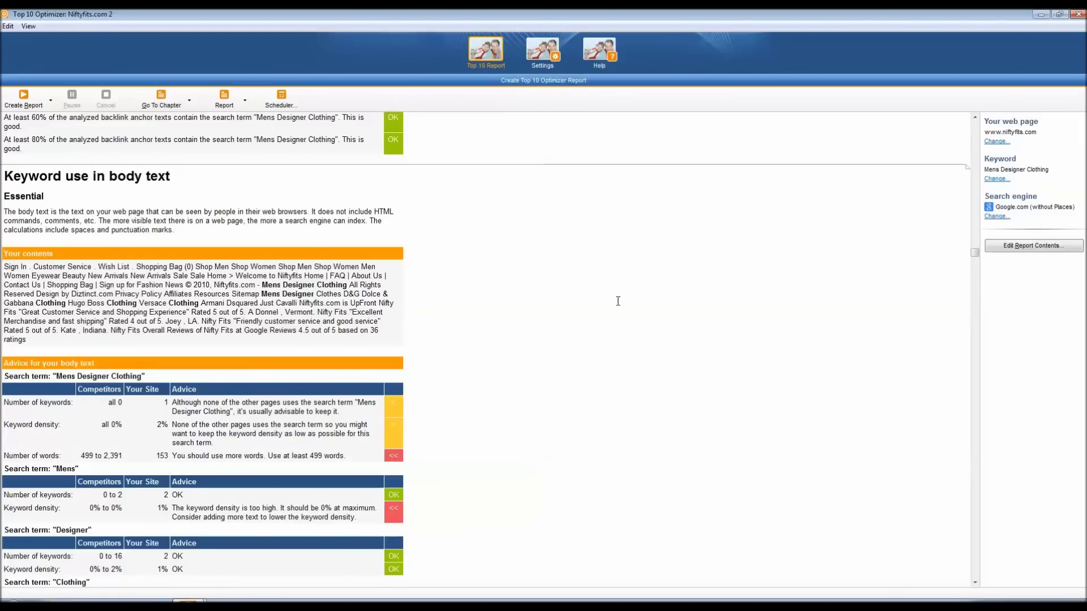
scroll(617, 301, down, 3)
scroll(617, 301, down, 1)
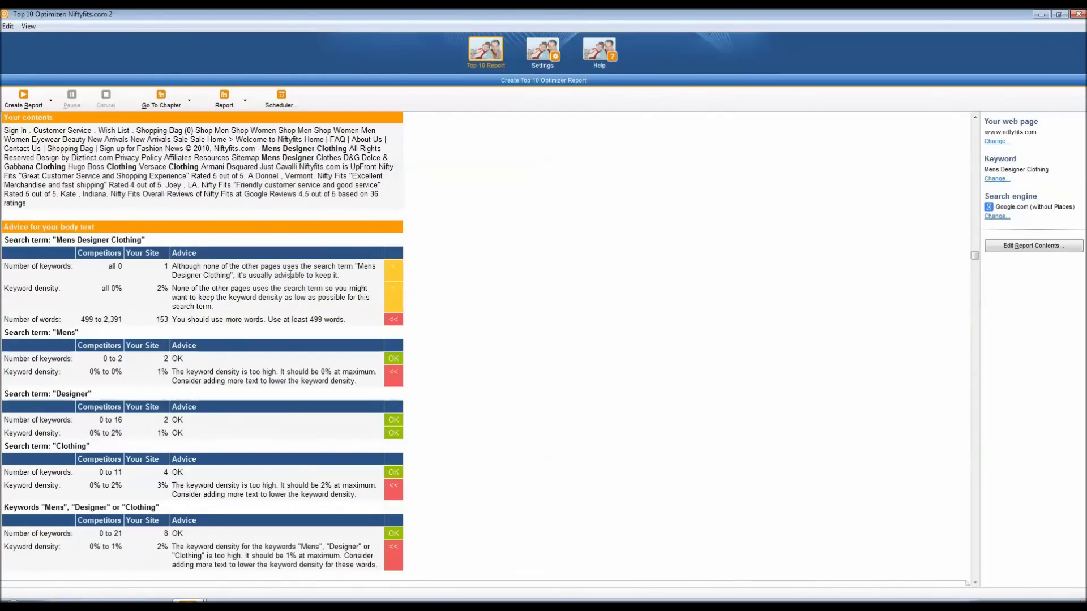
scroll(392, 234, down, 1)
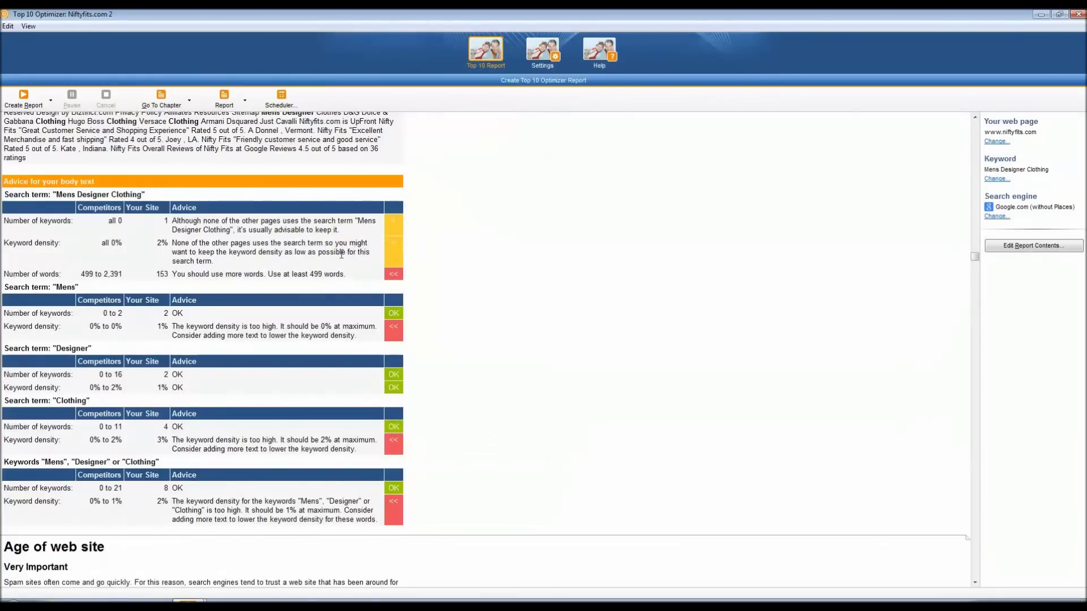
scroll(337, 257, down, 1)
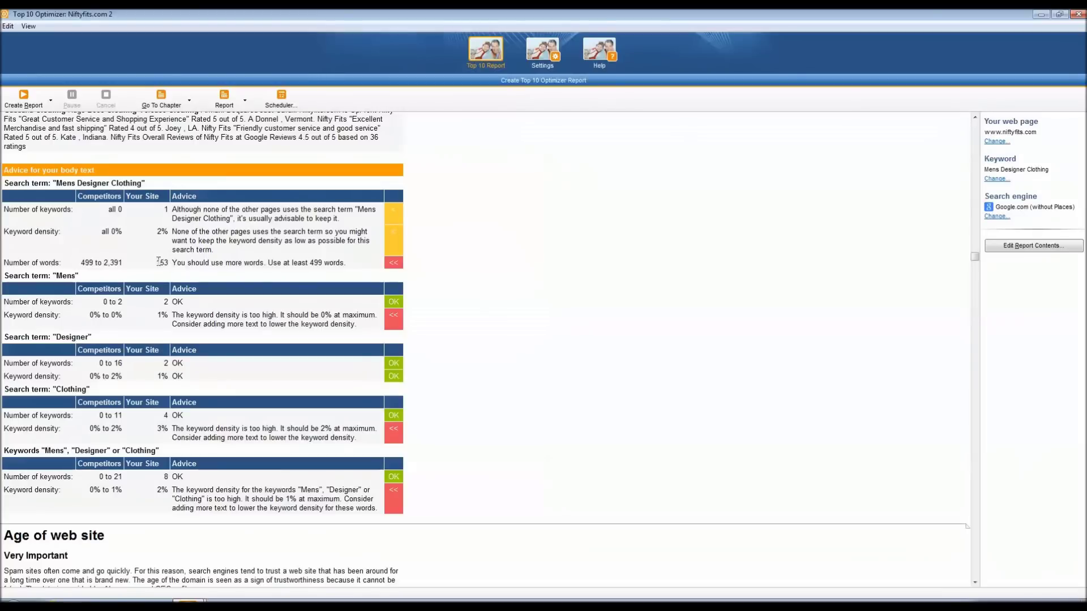
scroll(152, 263, up, 1)
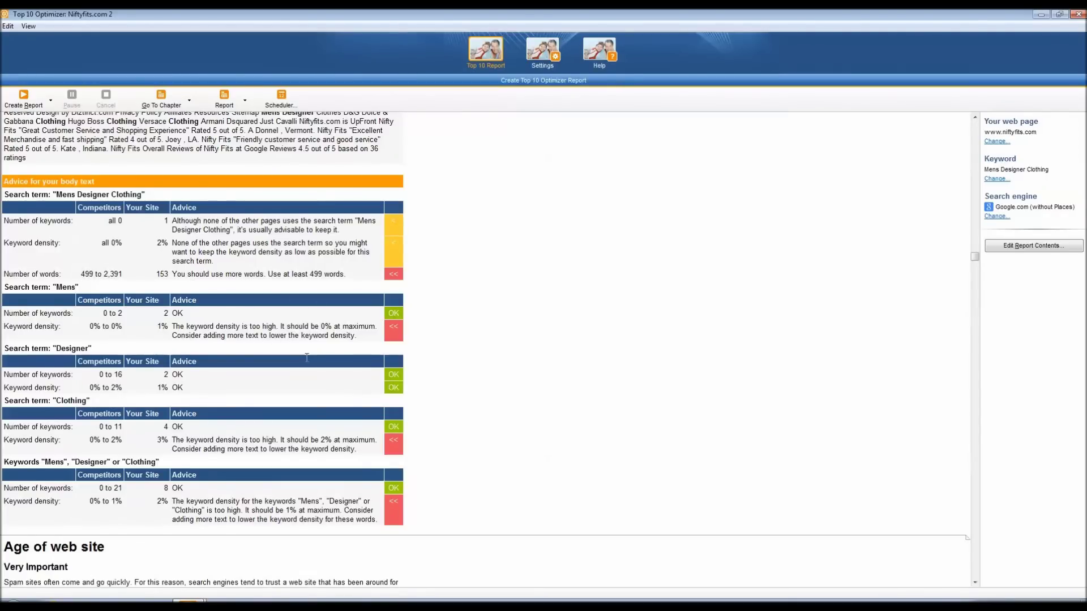
scroll(306, 357, down, 2)
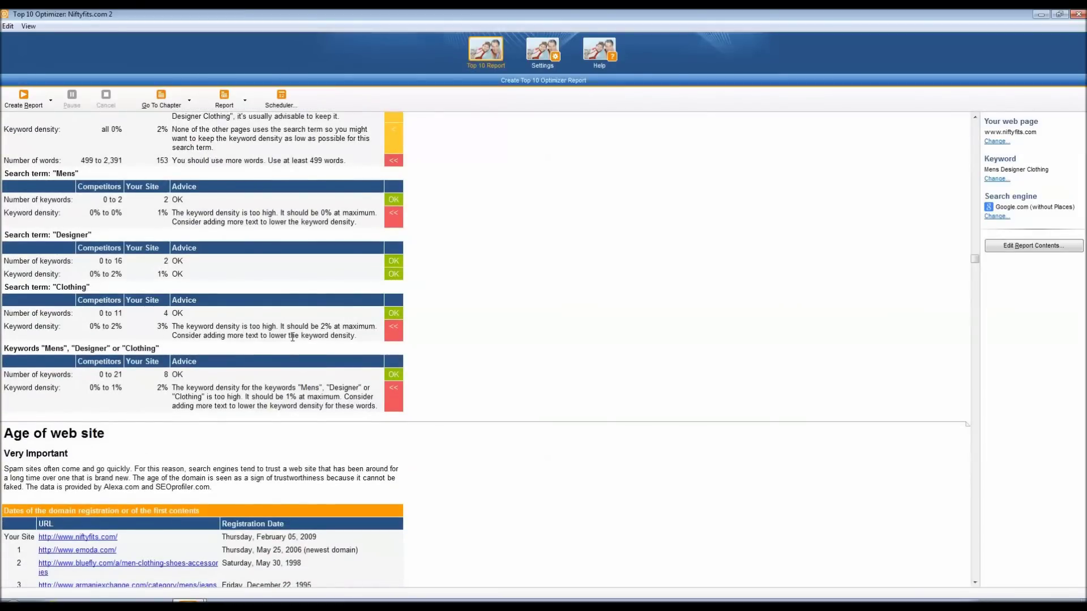
scroll(293, 337, down, 1)
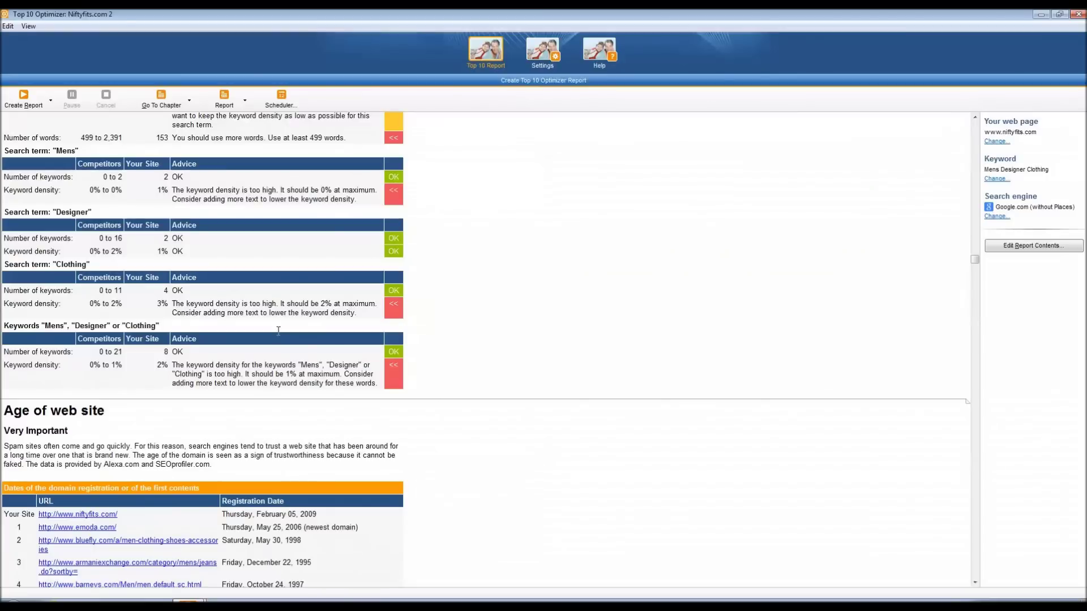
scroll(249, 310, up, 2)
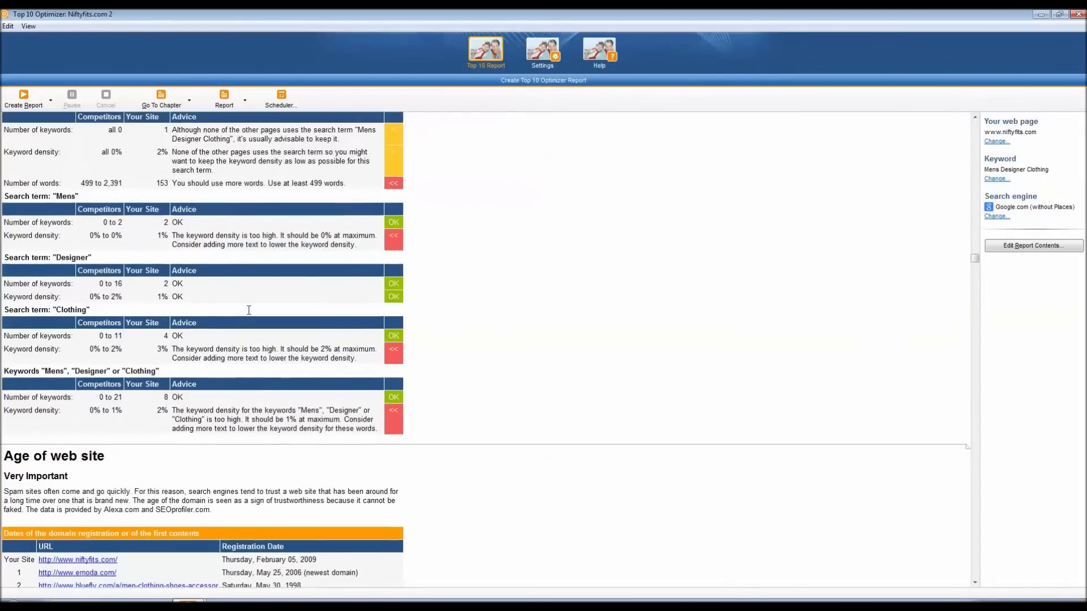
scroll(248, 310, up, 1)
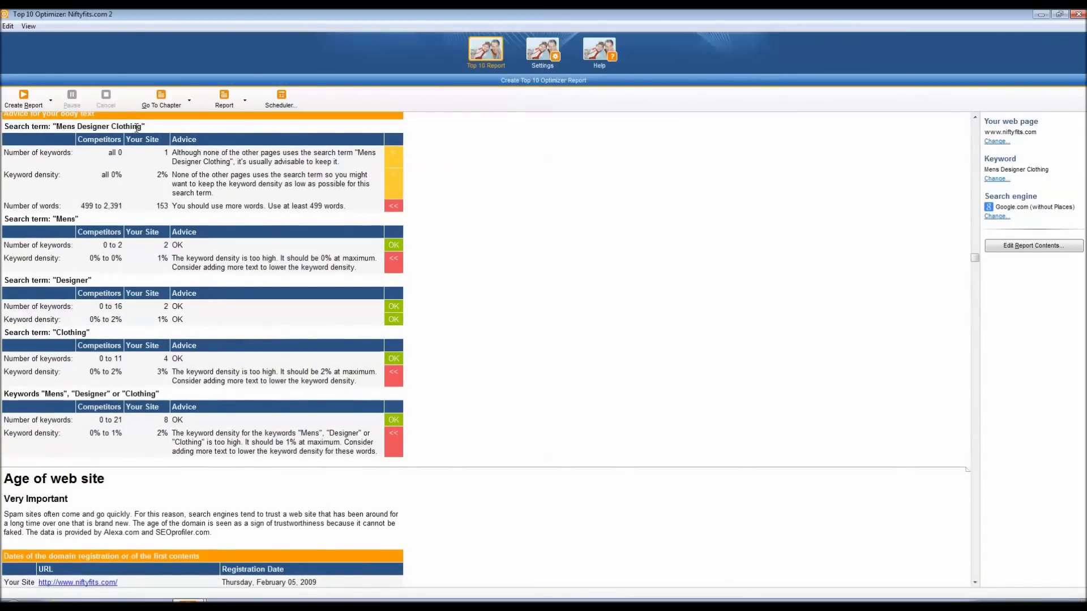
Highlight the search term "Mens Designer Clothing" in the body text advice and compare it with the single-word and combined keyword advice.
drag(143, 127, 56, 127)
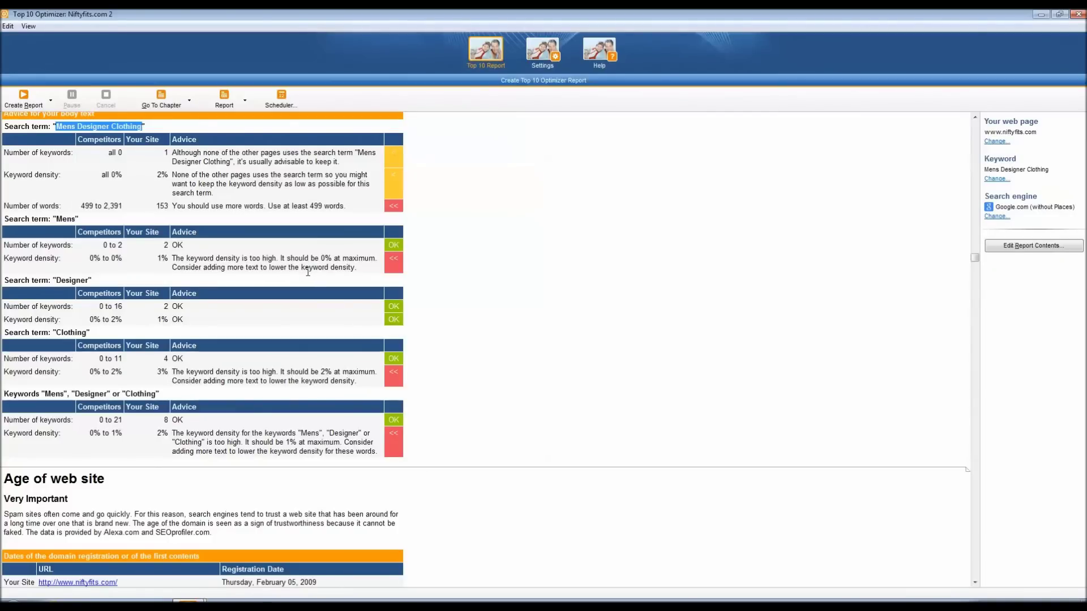
scroll(293, 268, down, 1)
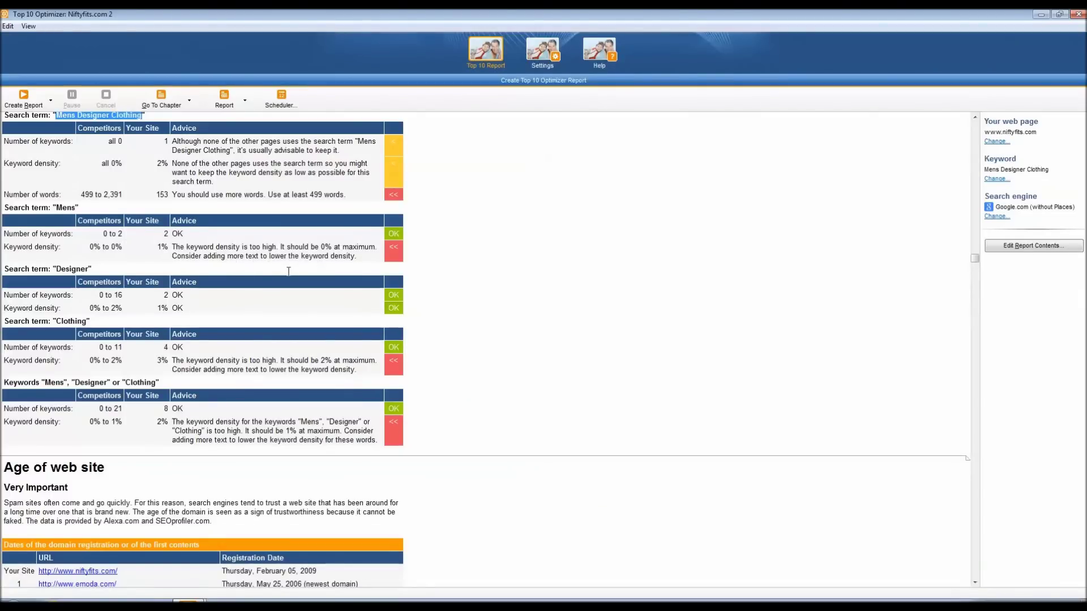
scroll(287, 274, down, 1)
scroll(187, 295, up, 3)
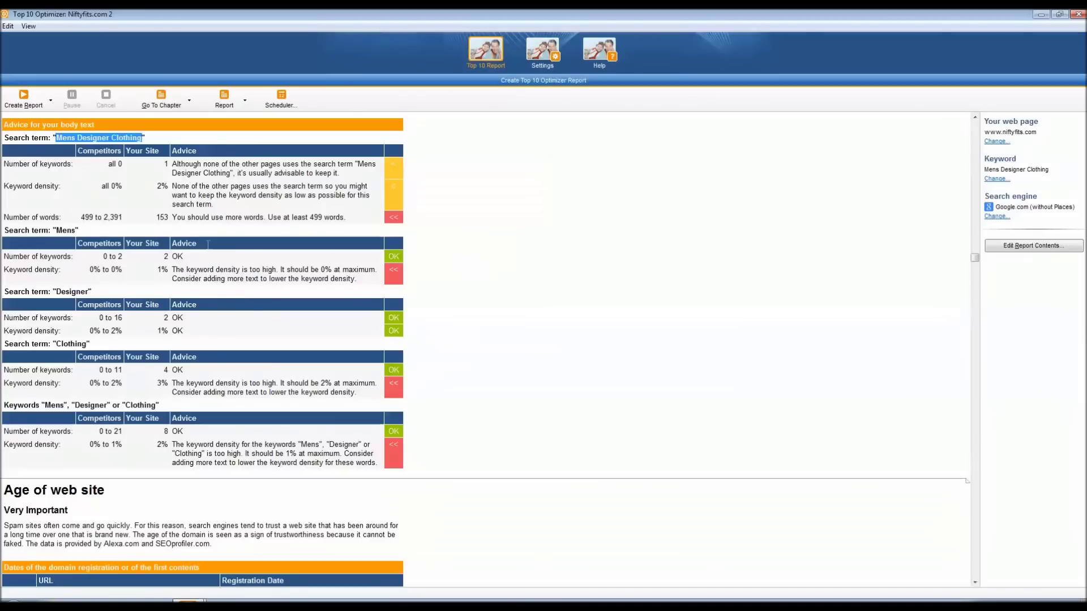
scroll(274, 349, down, 3)
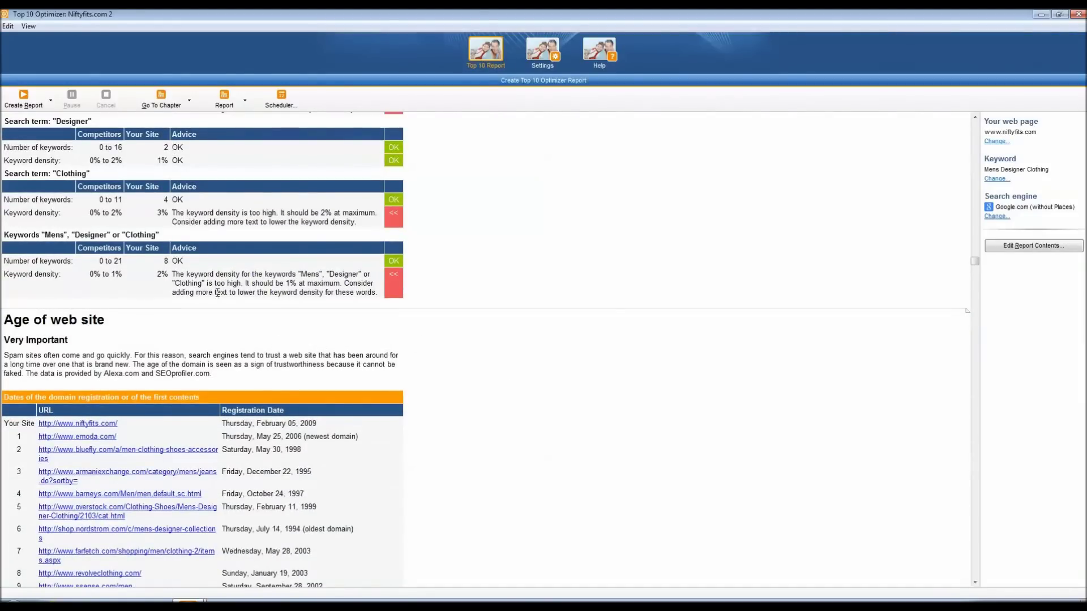
Examine the "Age of web site" chapter, comparing the domain registration dates with the competitors' and reading the web site age advice.
scroll(247, 332, down, 1)
scroll(257, 329, down, 1)
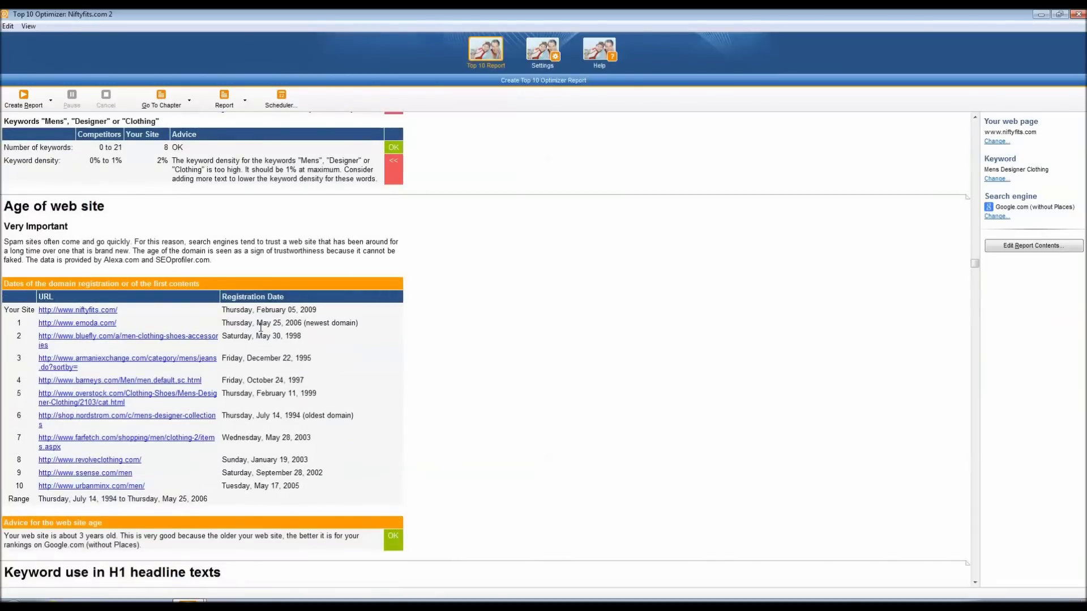
scroll(261, 327, down, 1)
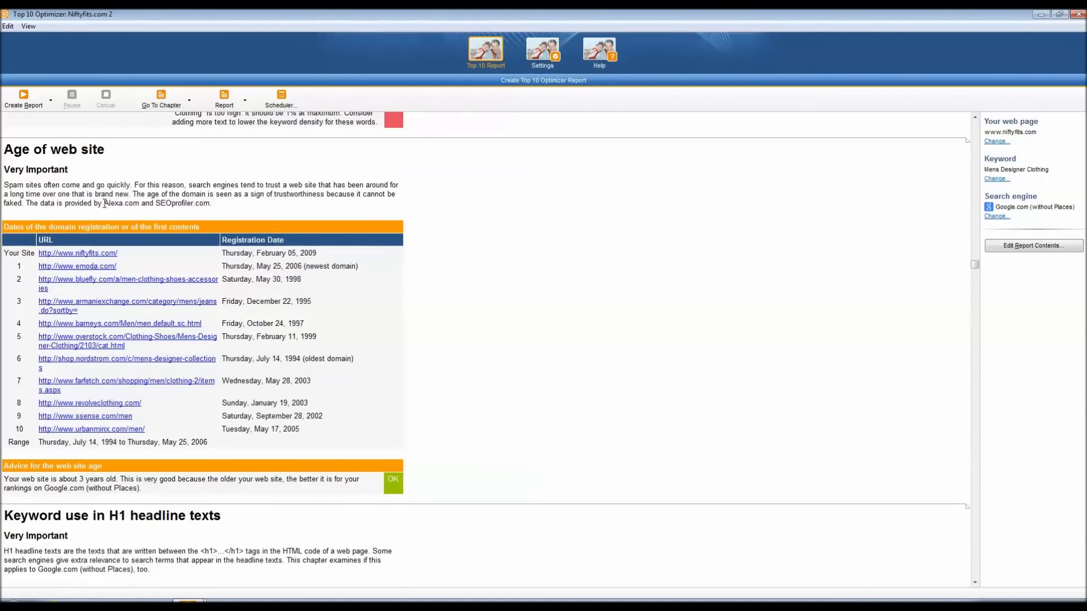
drag(105, 204, 221, 205)
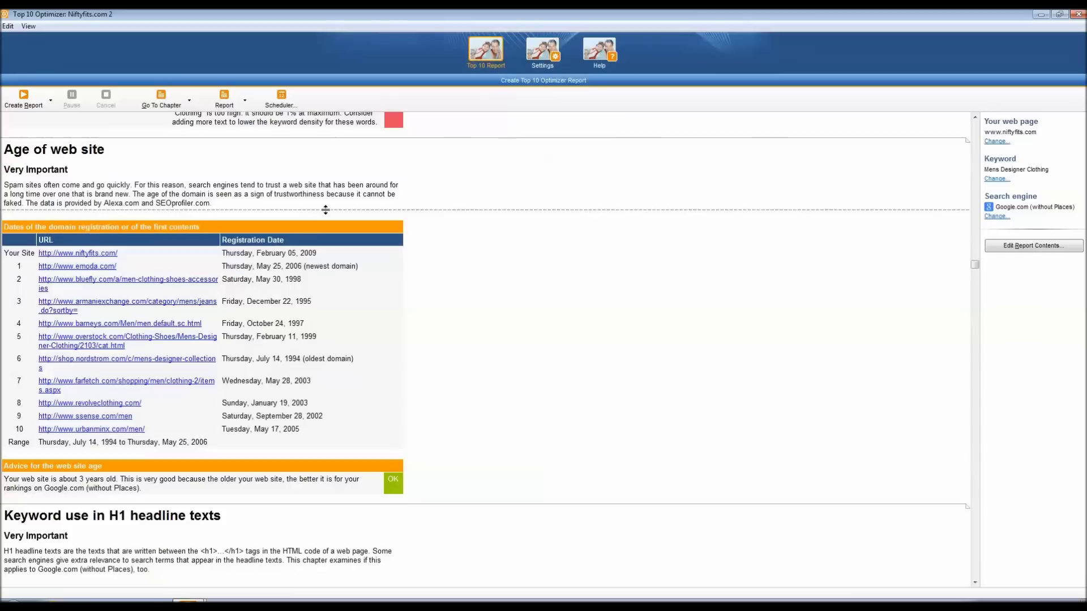
scroll(260, 295, down, 1)
scroll(260, 295, down, 3)
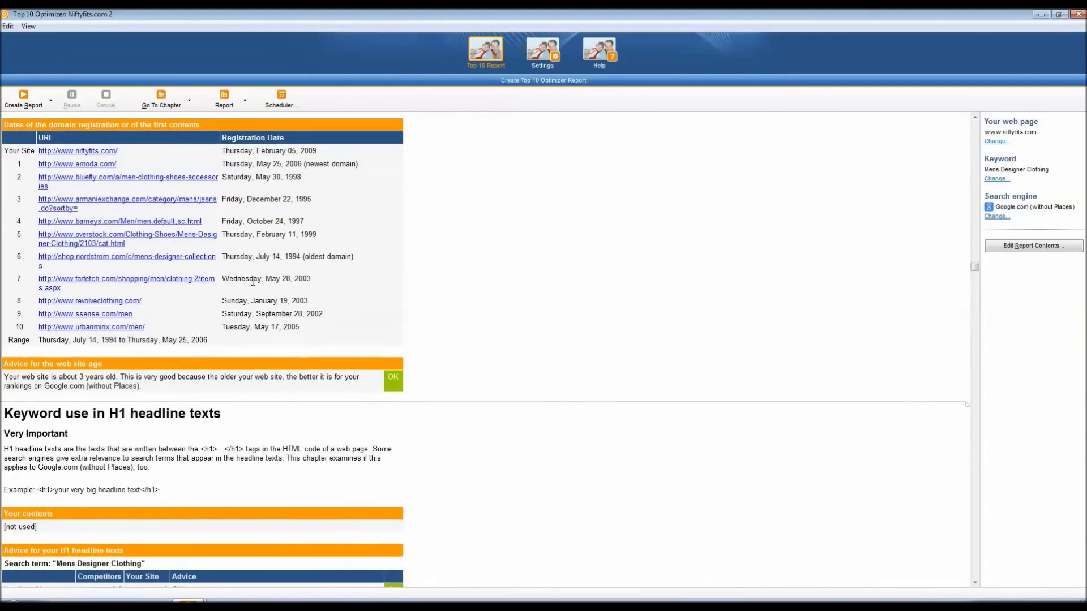
scroll(253, 281, down, 4)
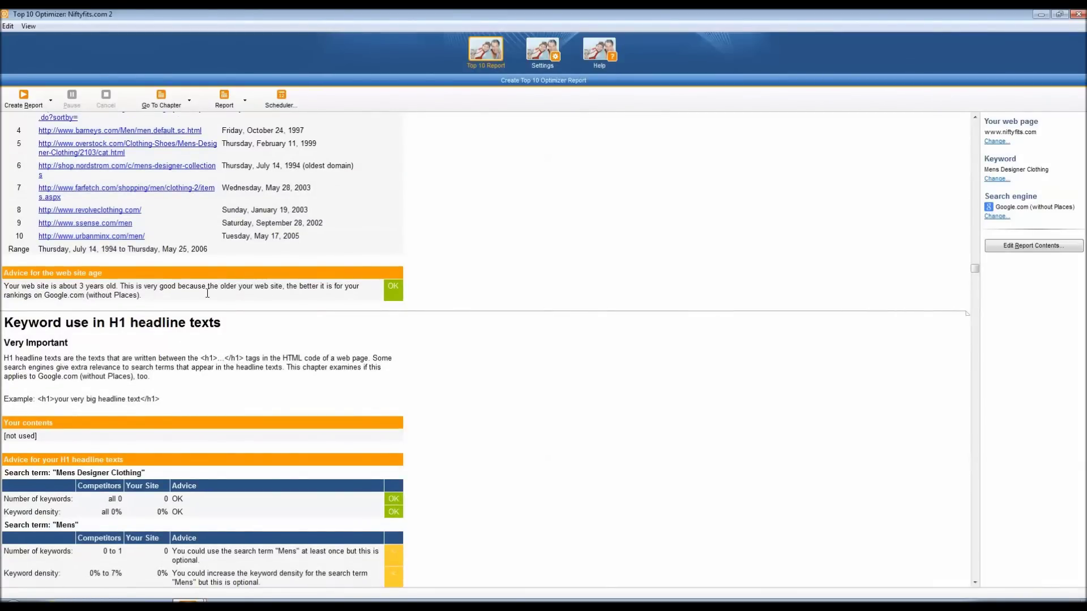
scroll(95, 296, up, 2)
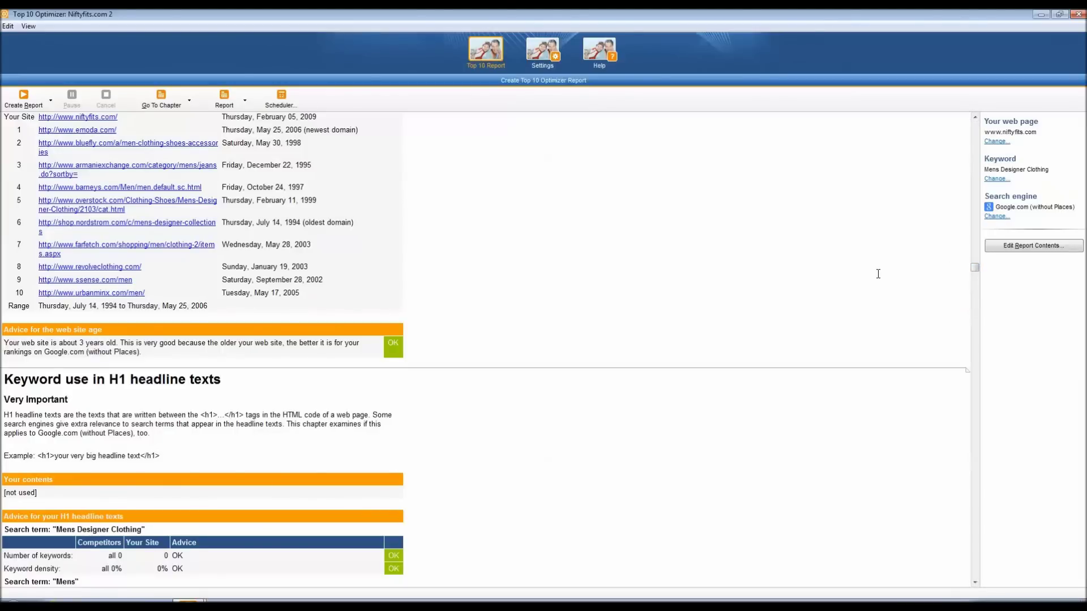
Review the "Keyword use in H1 headline texts" chapter, highlighting the site's "[not used]" entry and reading the advice for each search term.
scroll(802, 347, down, 1)
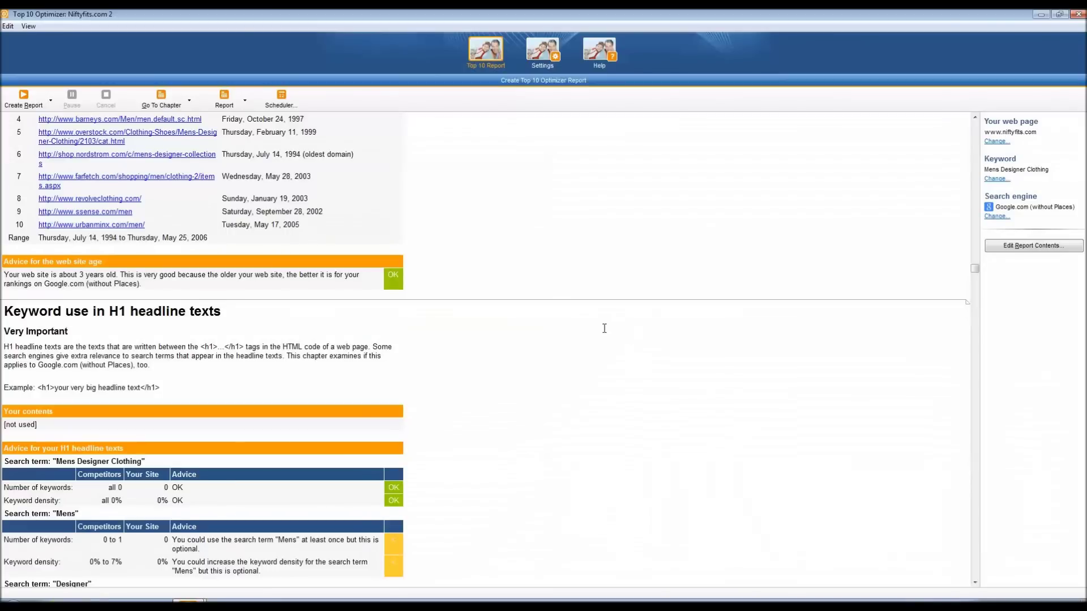
scroll(569, 325, down, 1)
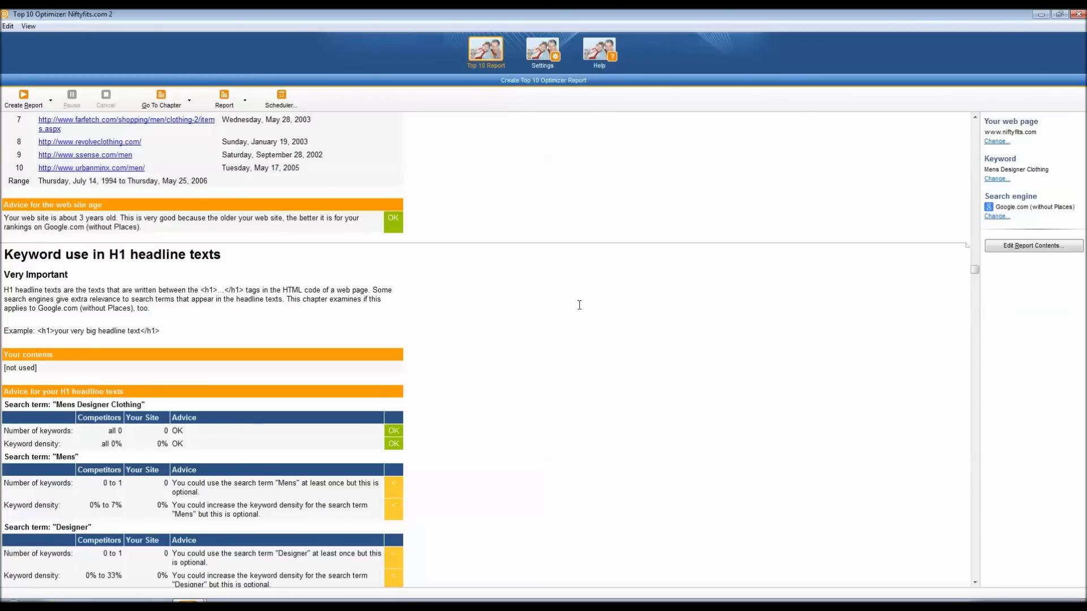
scroll(611, 325, down, 1)
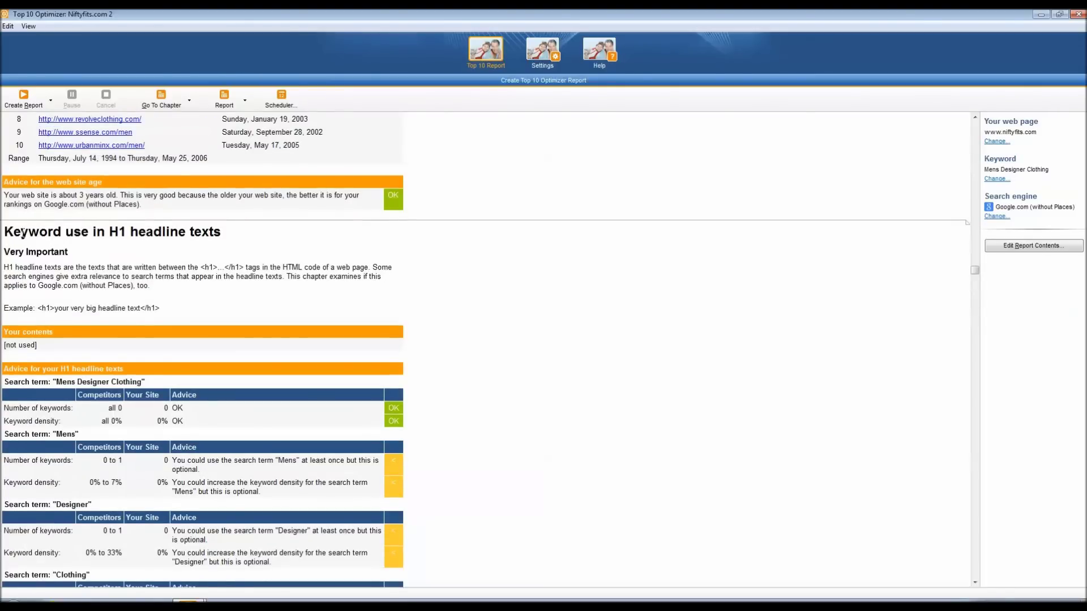
scroll(207, 262, down, 3)
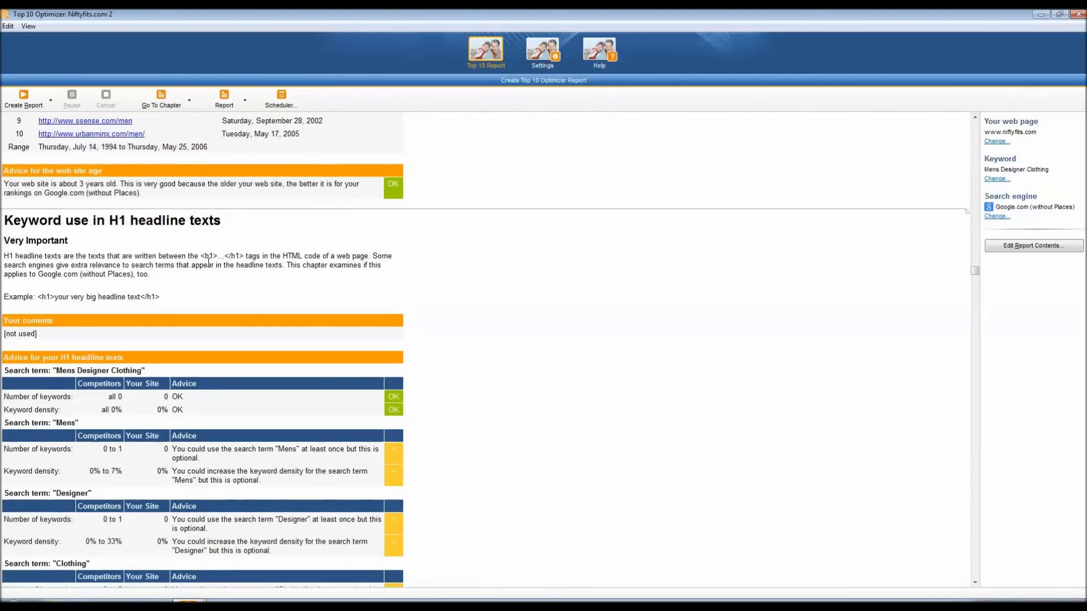
scroll(208, 262, down, 3)
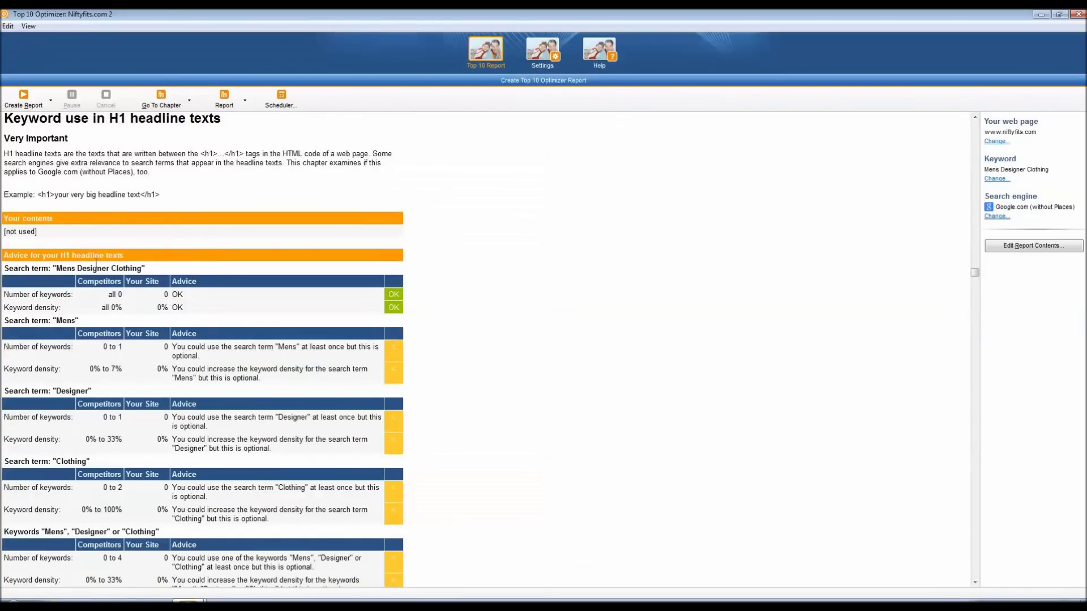
scroll(356, 316, down, 2)
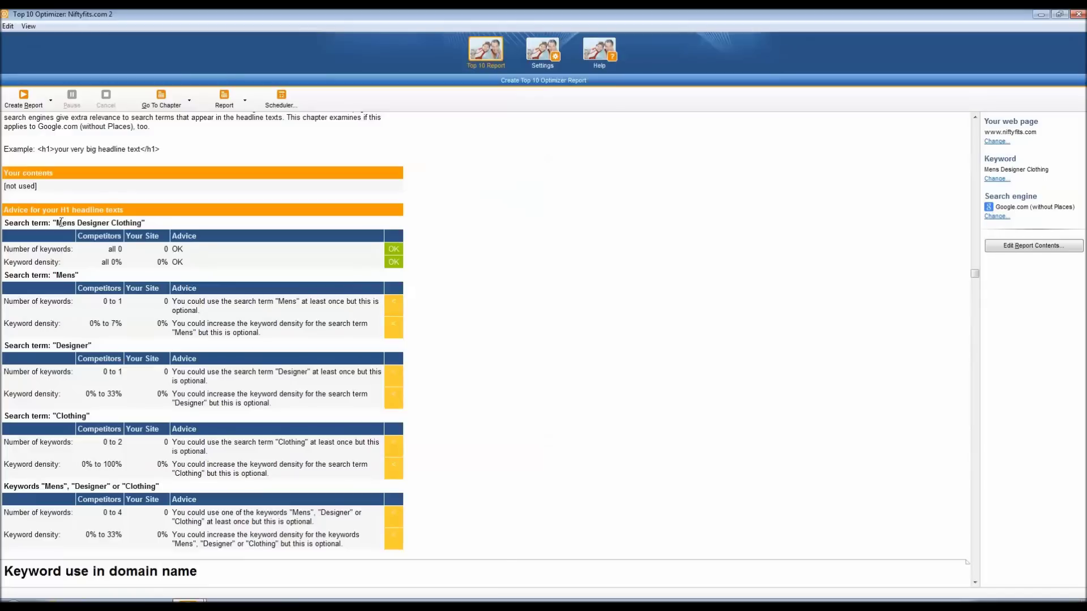
drag(41, 187, 2, 186)
scroll(204, 257, up, 1)
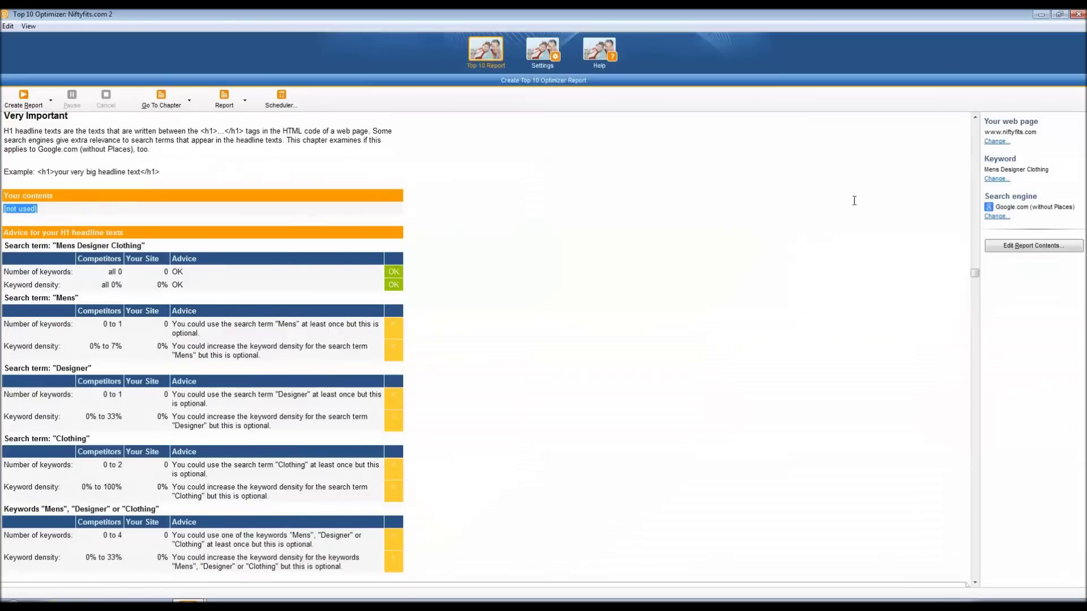
scroll(347, 249, up, 1)
scroll(354, 307, down, 4)
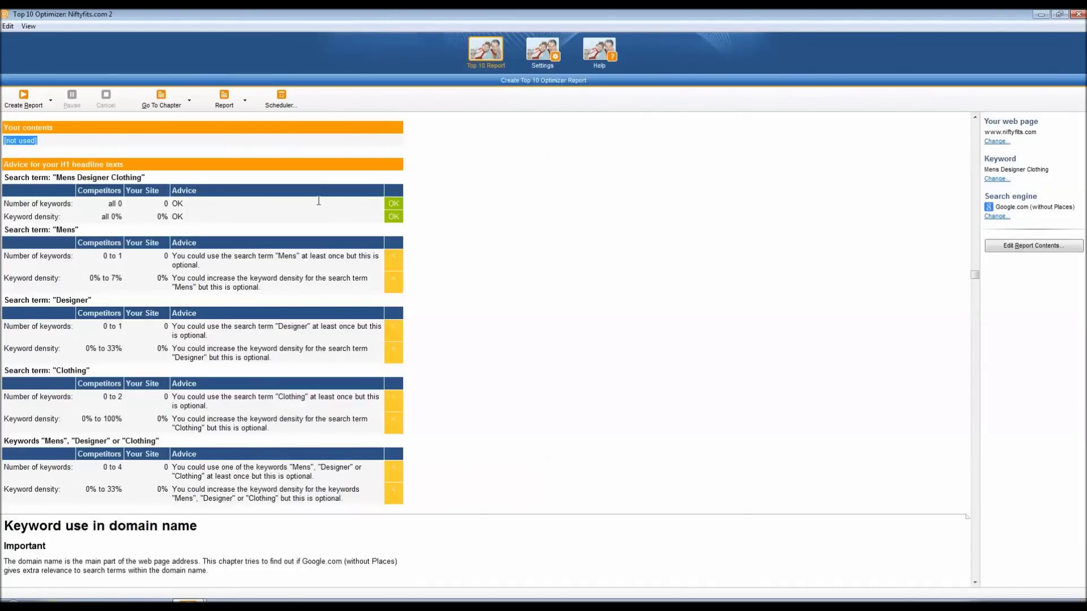
Read the domain name and page URL chapters, comparing the competitors' keyword use with the site's entries and the advice.
scroll(234, 247, down, 2)
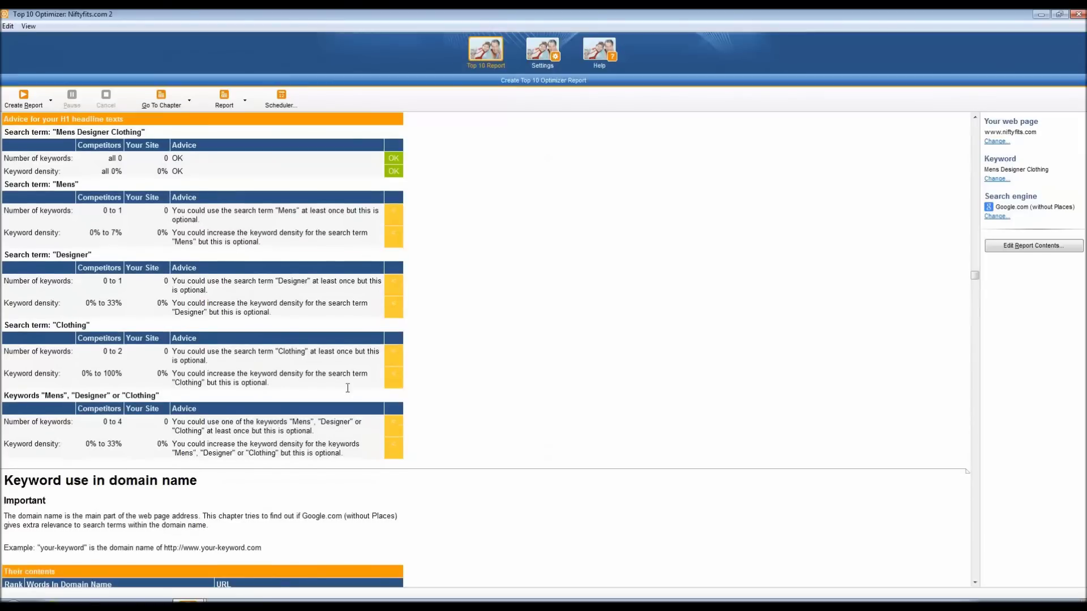
scroll(234, 247, down, 2)
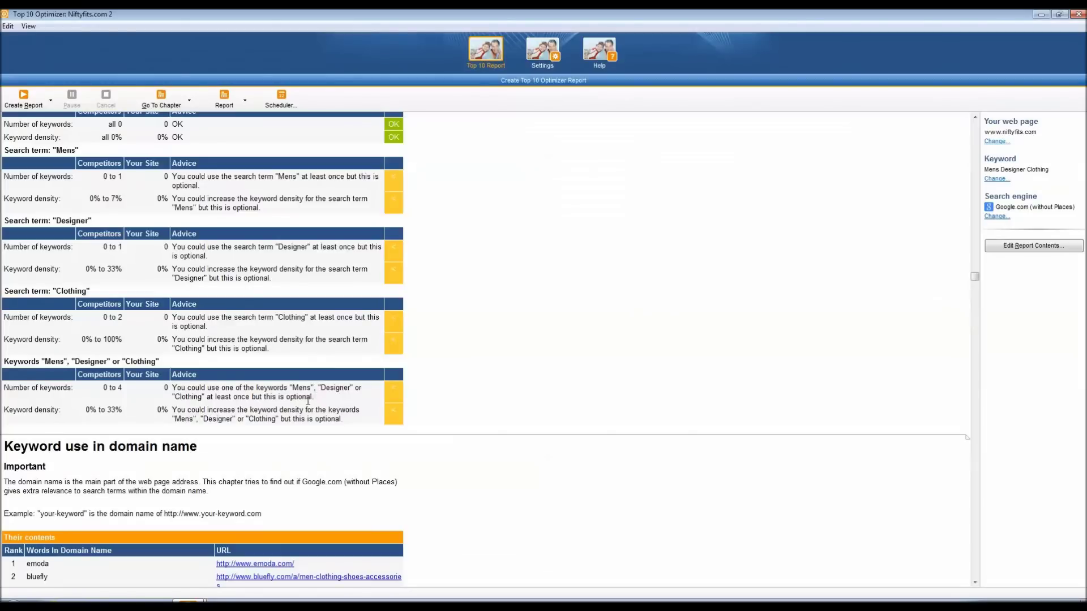
scroll(324, 401, down, 9)
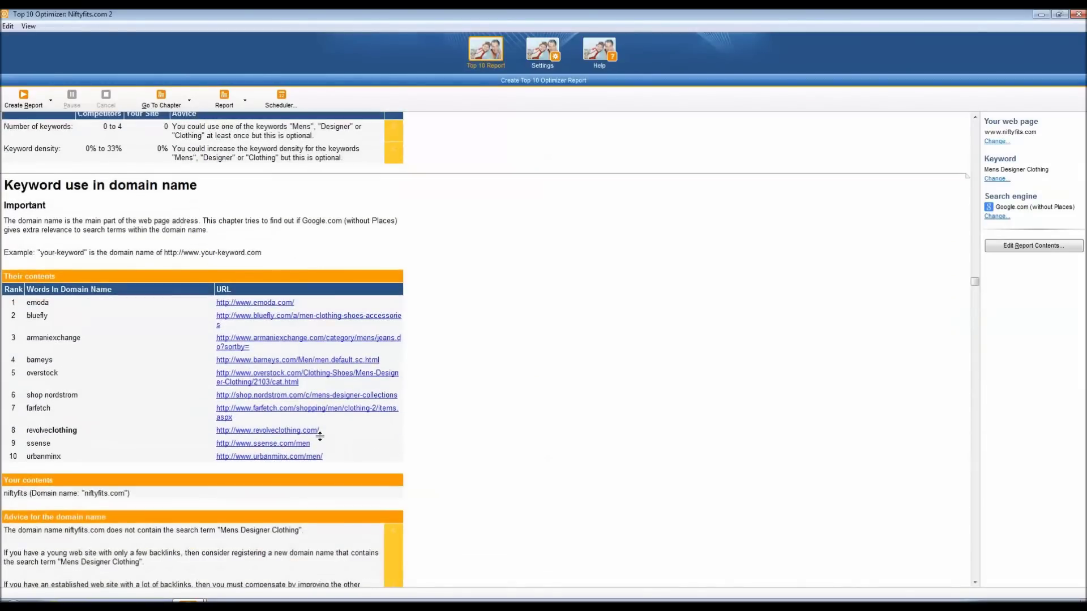
scroll(164, 211, down, 11)
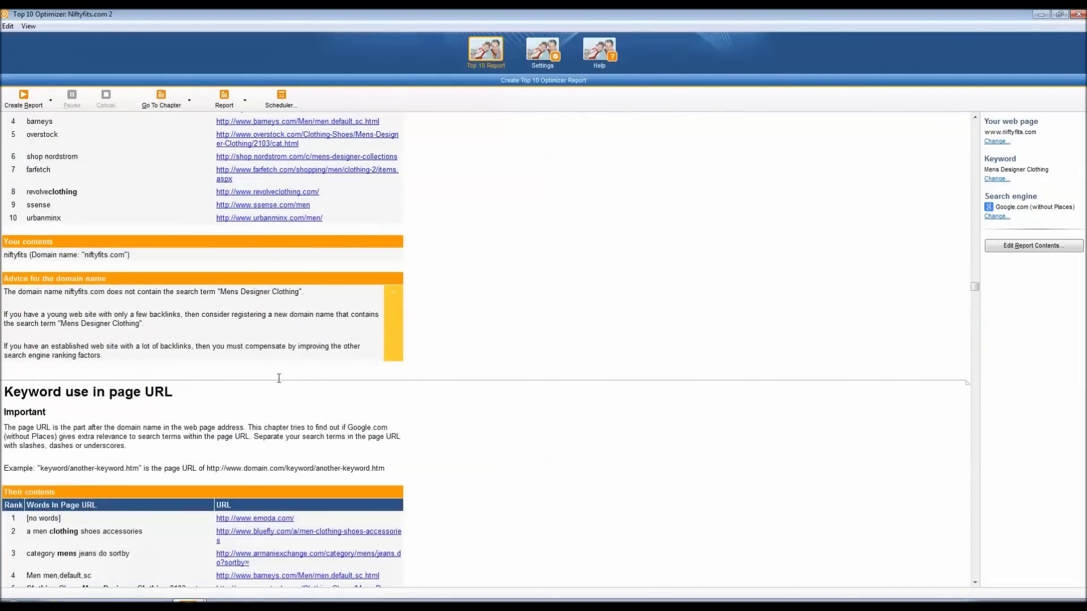
scroll(277, 379, down, 8)
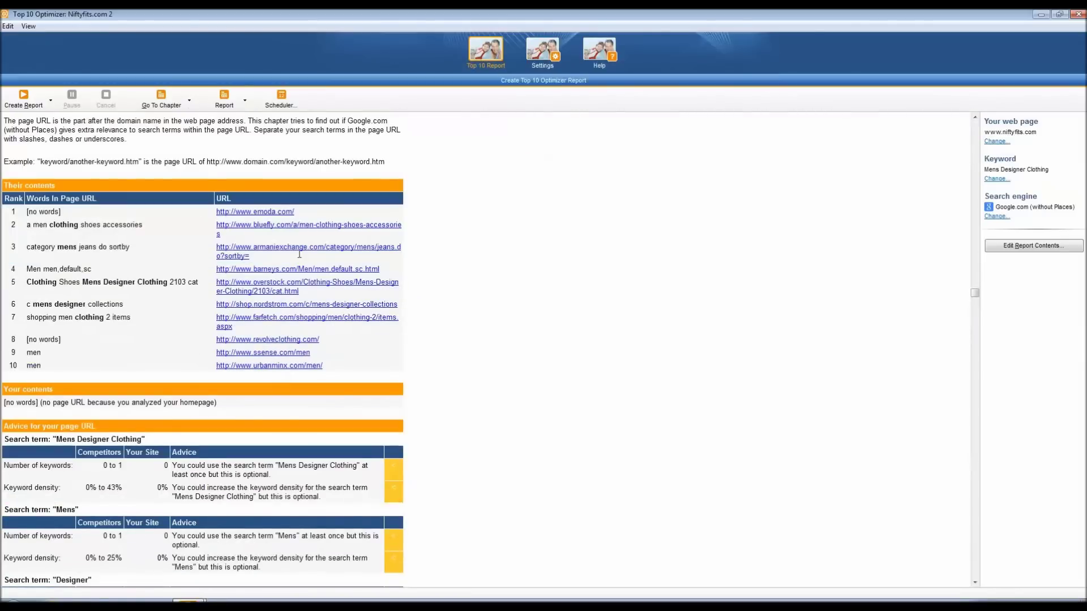
scroll(224, 232, down, 12)
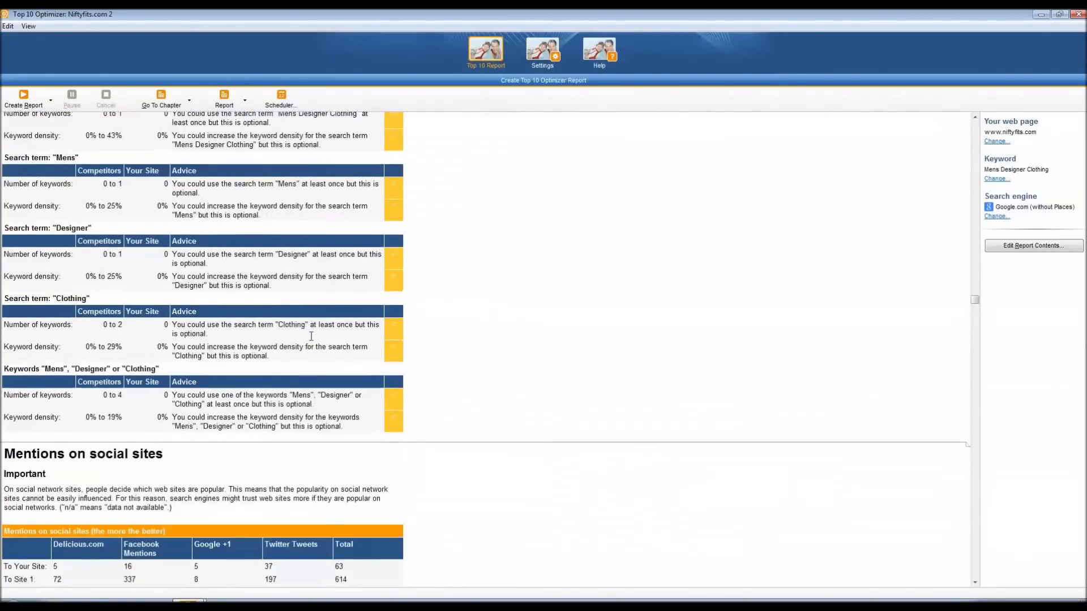
Compare the site's social site mentions and server speed with the competitors' and read the advice for both.
scroll(311, 336, down, 8)
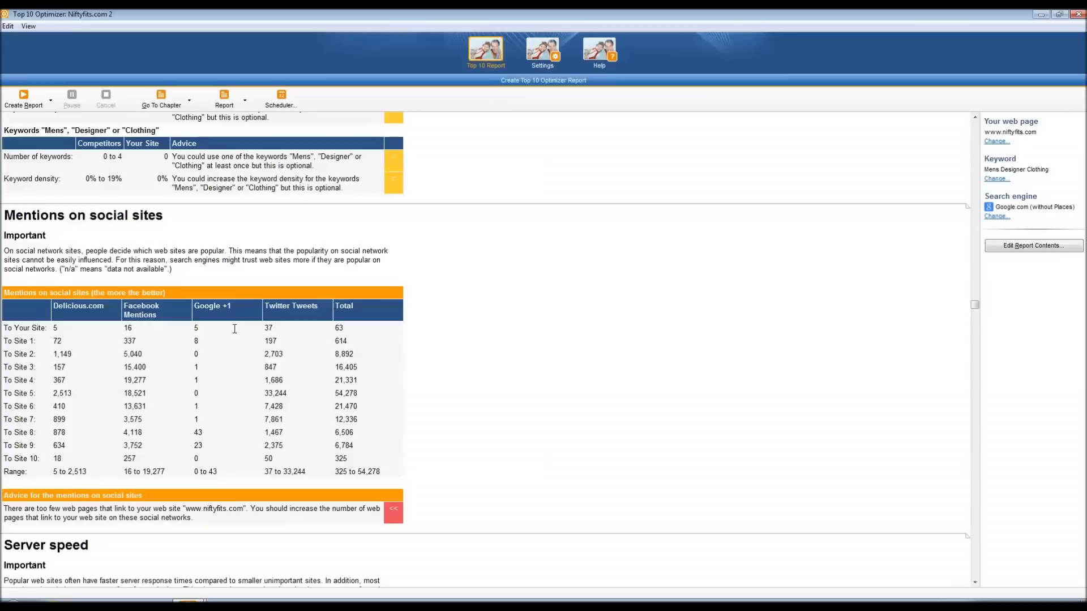
scroll(233, 328, down, 1)
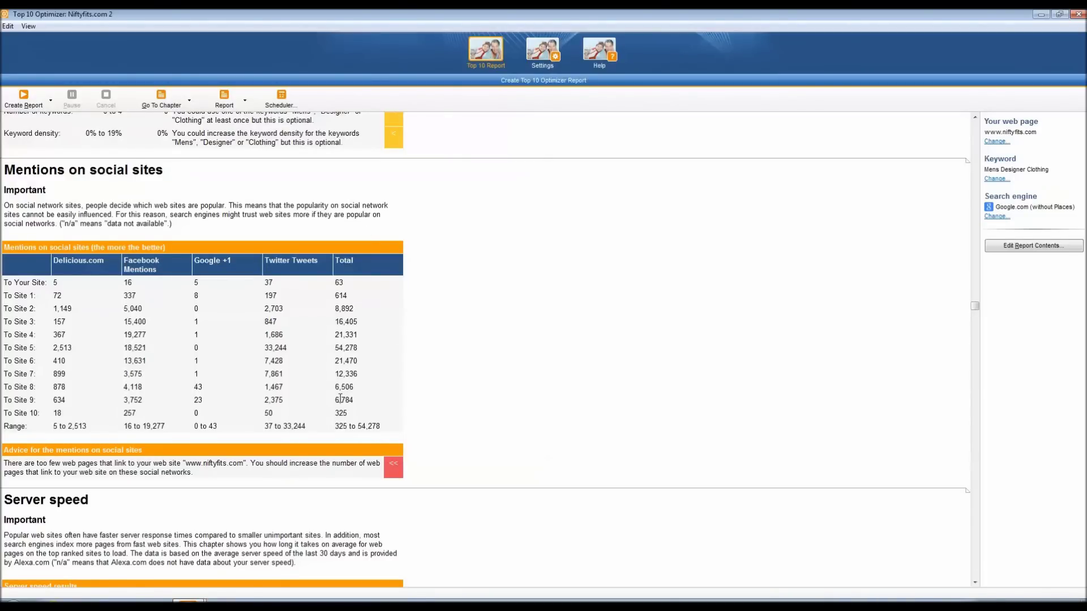
scroll(315, 419, down, 3)
scroll(315, 419, down, 2)
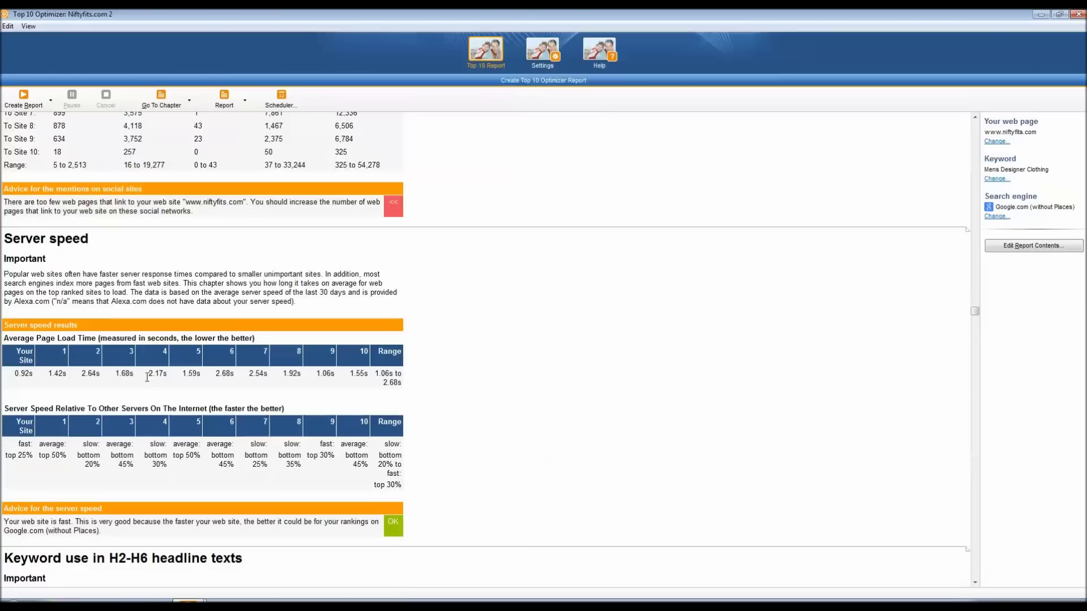
Review the "Keyword use in H2-H6 headline texts" chapter, including the site's heading texts and the advice for each search term.
scroll(269, 414, down, 3)
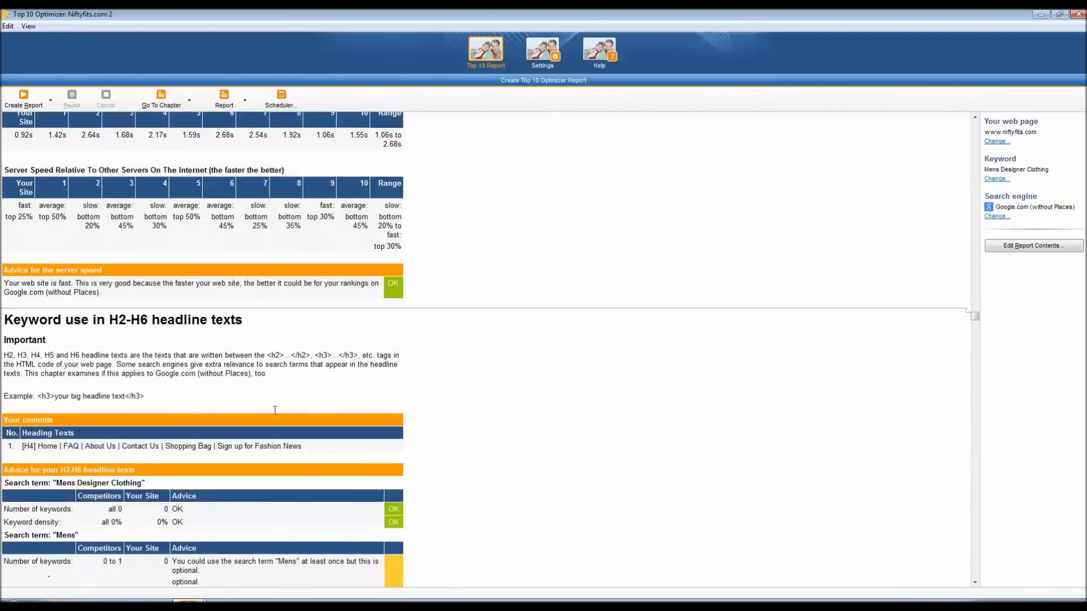
scroll(267, 431, down, 3)
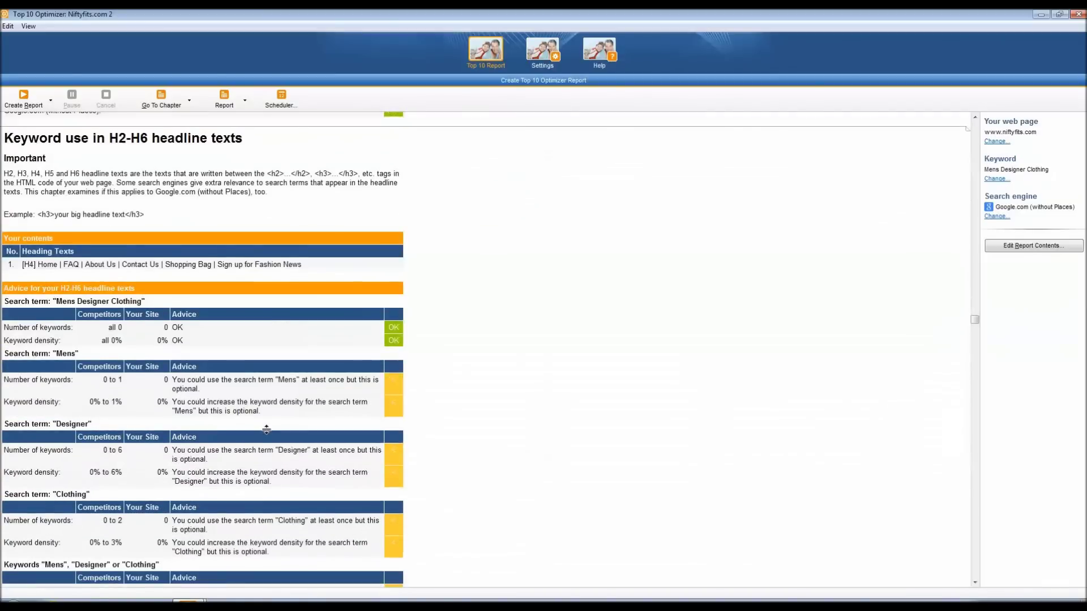
scroll(235, 419, down, 1)
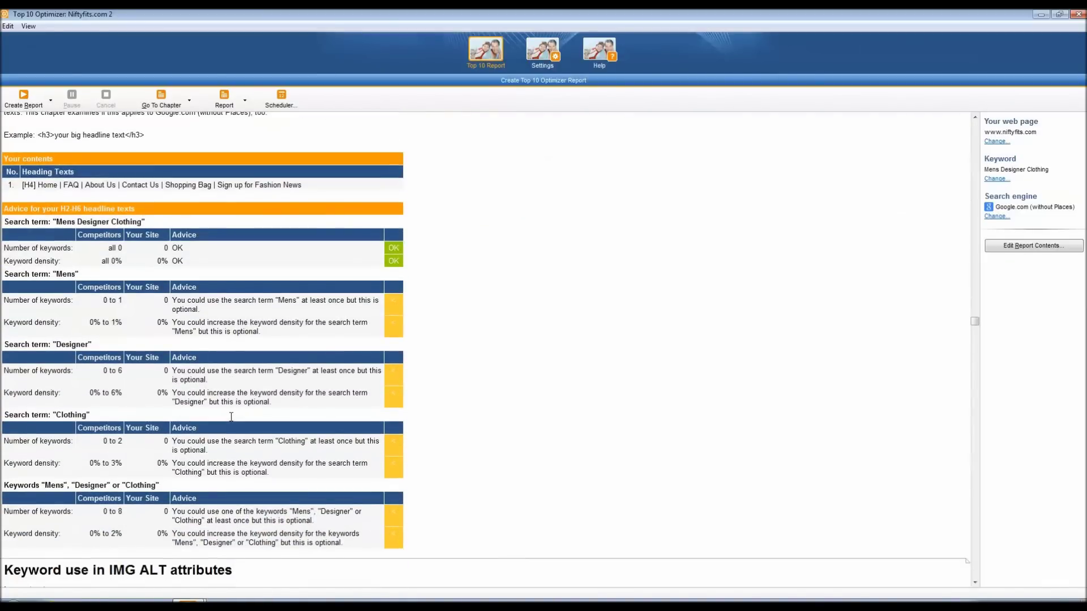
Examine the "Keyword use in IMG ALT attributes" chapter, checking the site's image alt texts and the advice for each search term.
scroll(237, 248, down, 6)
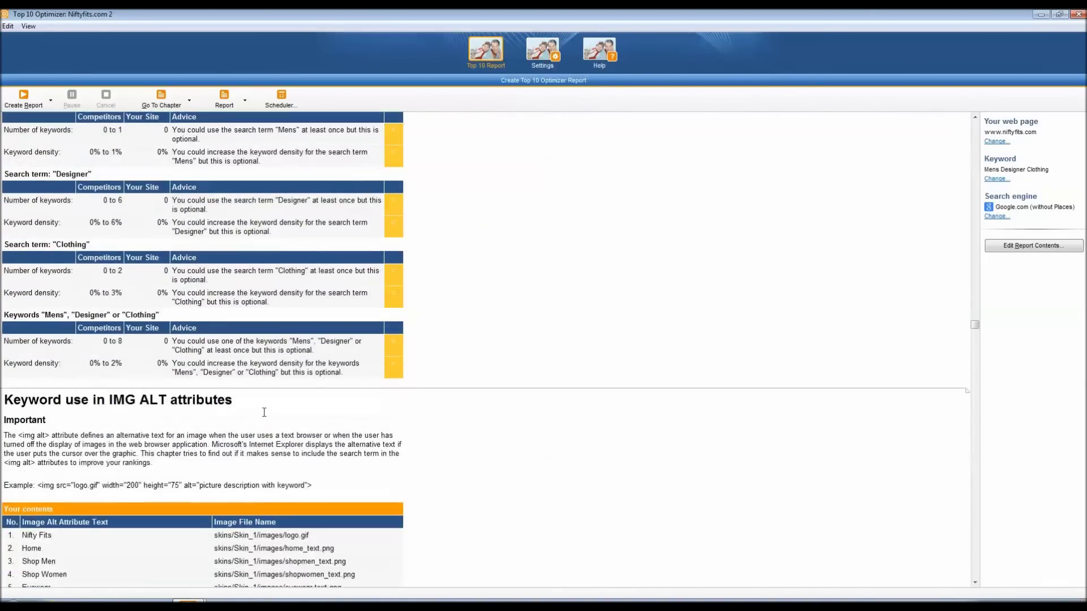
scroll(142, 345, down, 3)
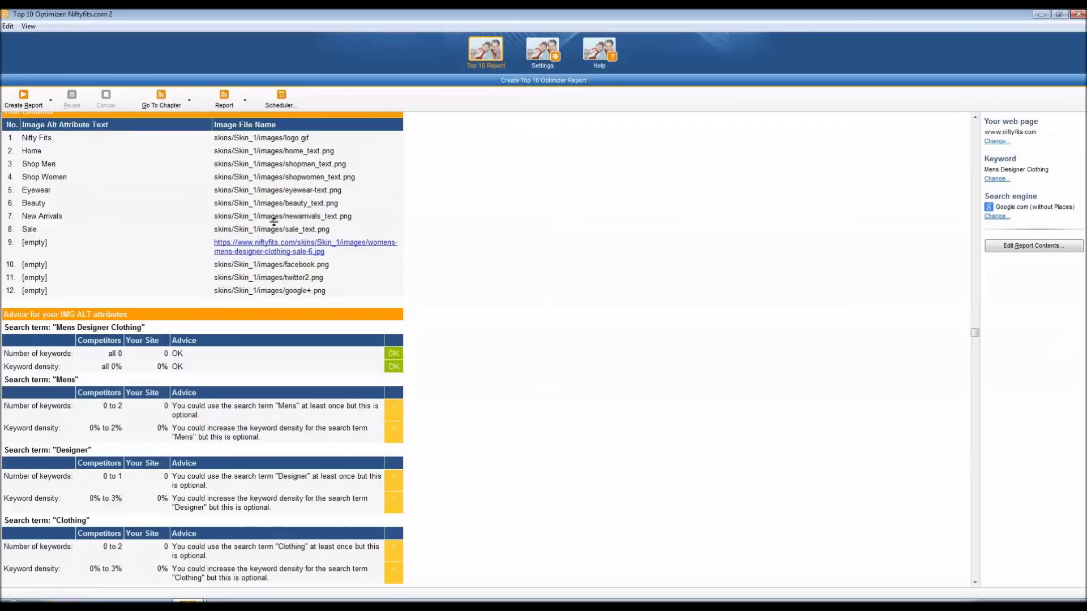
scroll(184, 228, down, 1)
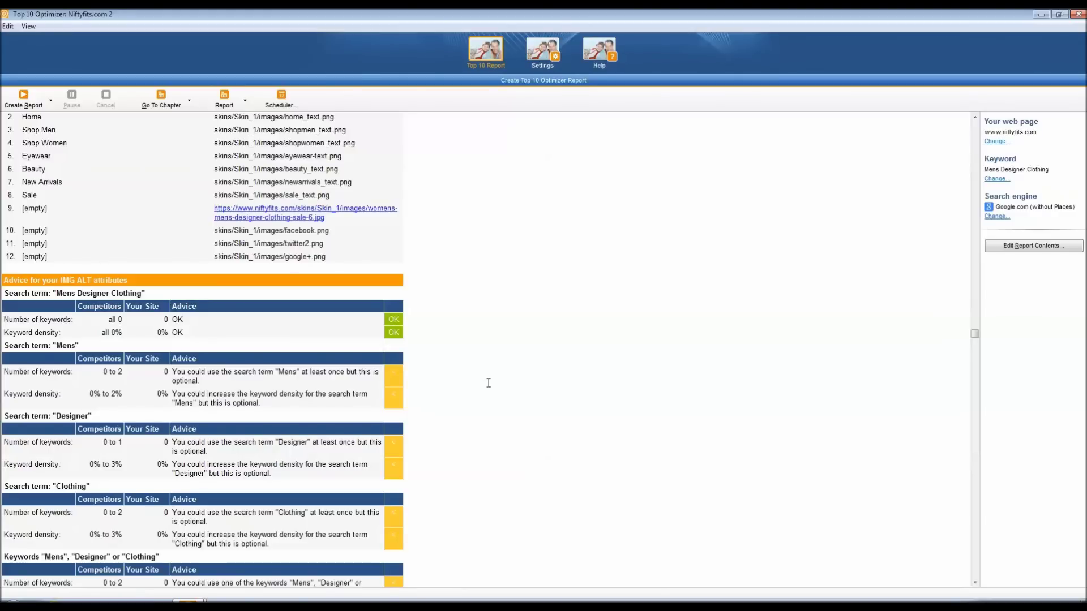
scroll(575, 364, down, 8)
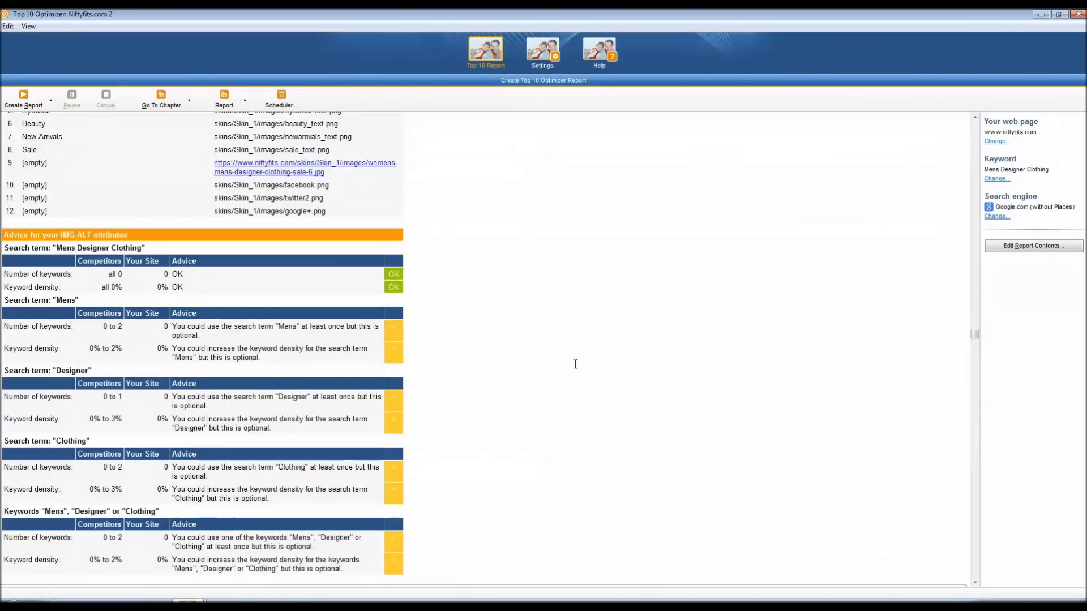
Examine the top level domain and bold body text chapters, comparing the competitors' contents with the site's and reading the keyword advice.
scroll(503, 371, down, 4)
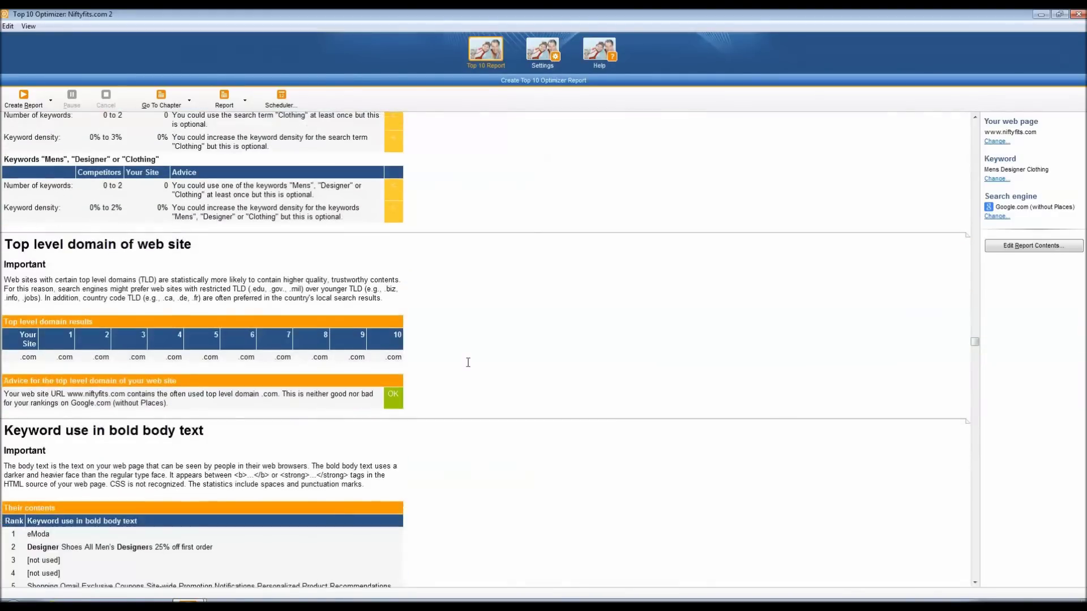
scroll(410, 309, down, 1)
scroll(410, 308, down, 1)
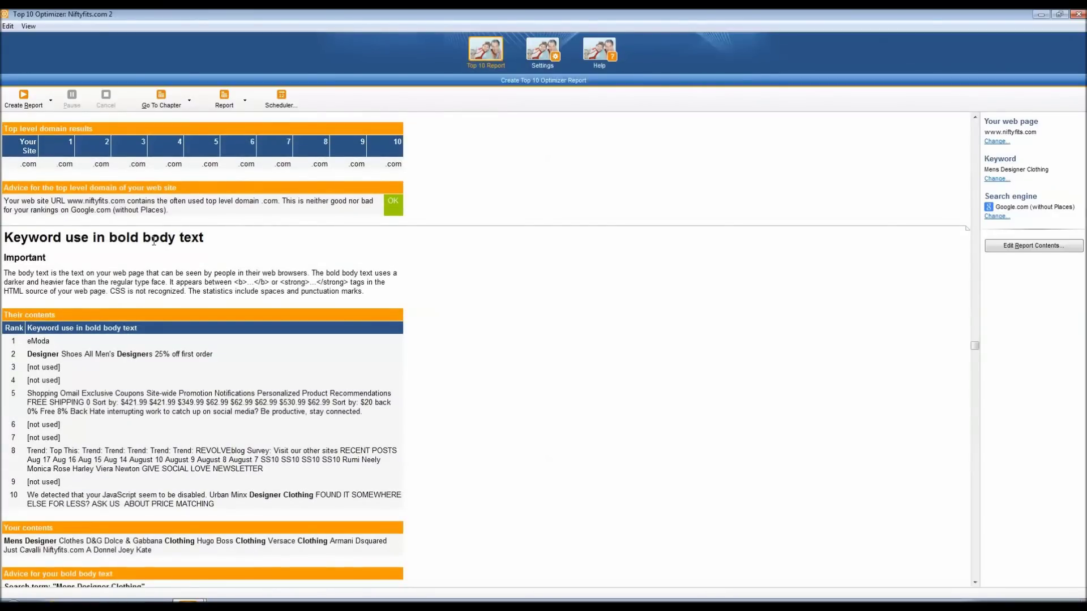
scroll(198, 235, down, 3)
double_click(25, 166)
scroll(239, 301, down, 4)
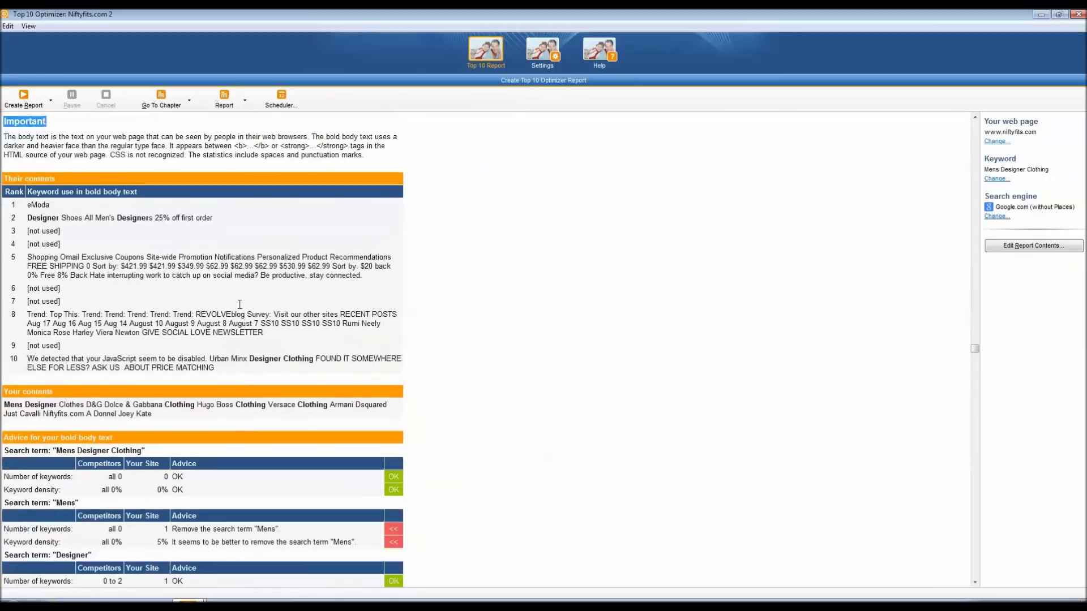
scroll(239, 300, down, 2)
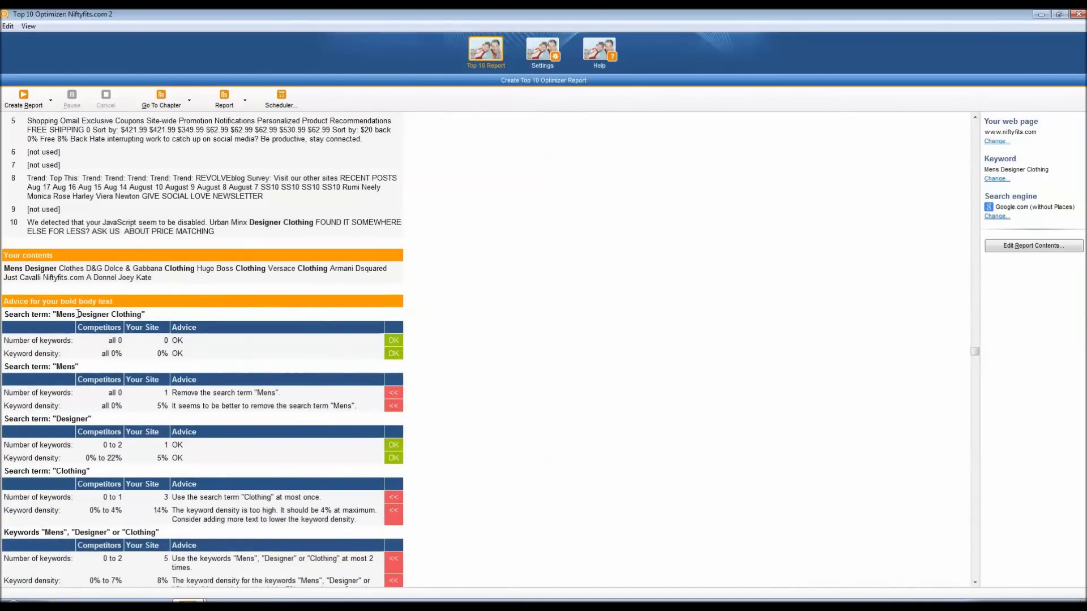
scroll(205, 316, down, 3)
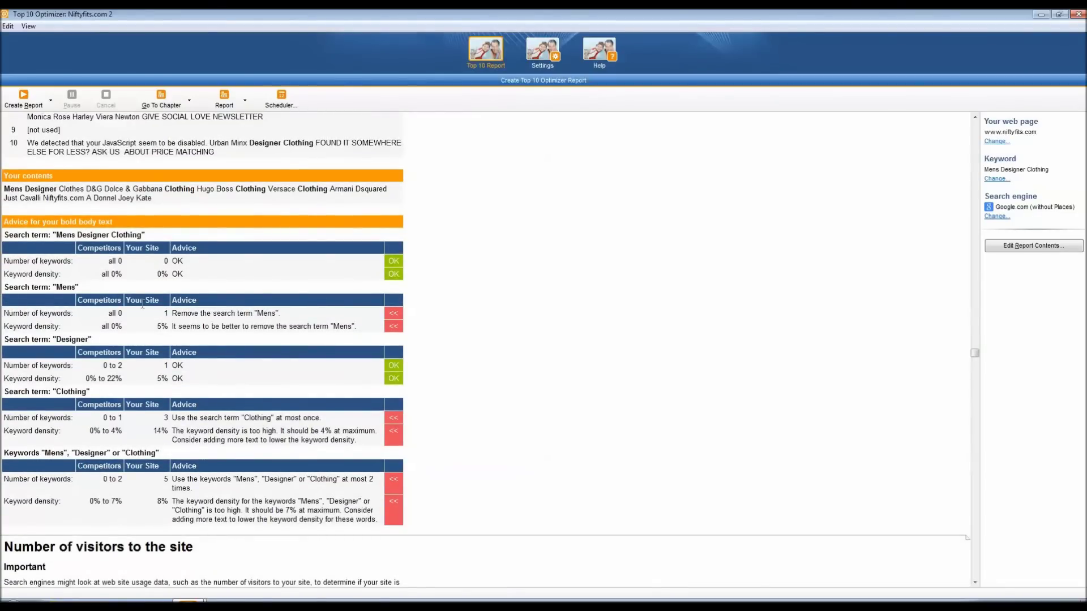
scroll(346, 324, down, 6)
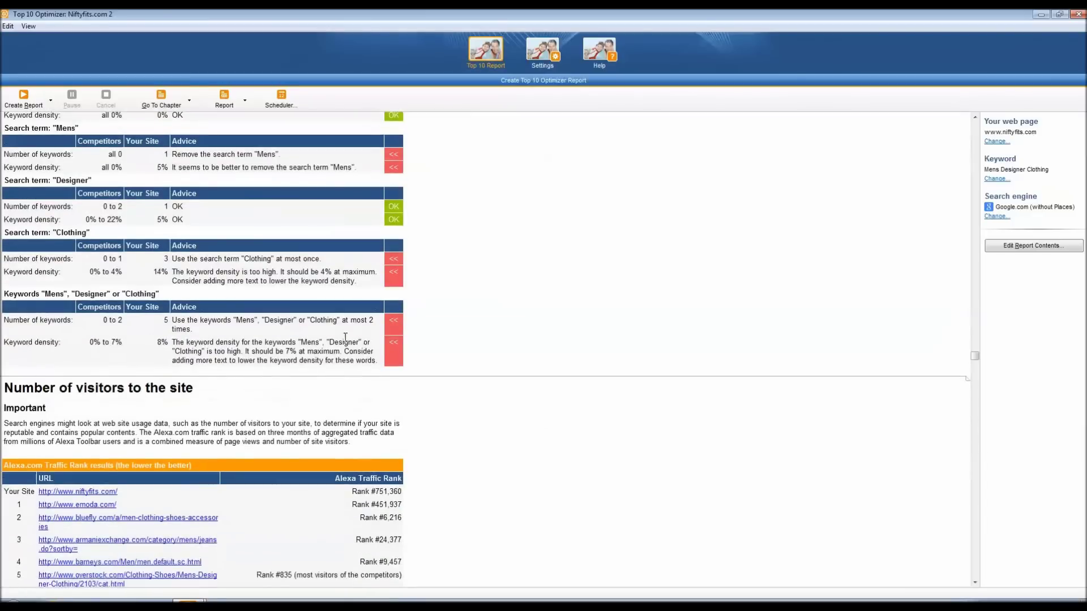
Review the "Number of visitors to the site" chapter, highlighting the "Alexa Traffic Rank" heading and reading the visitor advice.
scroll(345, 338, down, 5)
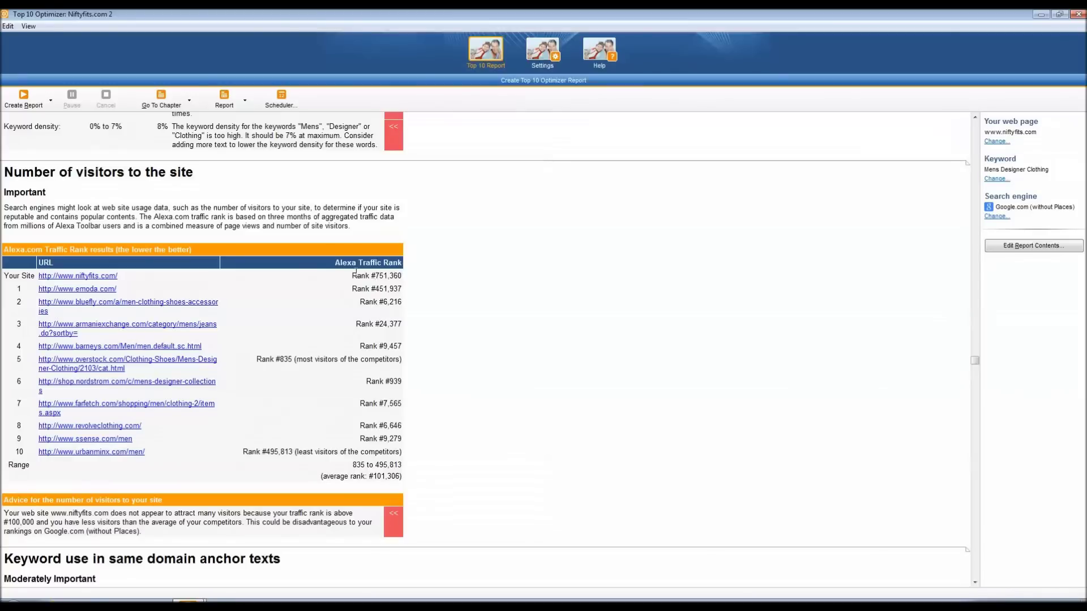
drag(401, 263, 340, 264)
scroll(271, 422, down, 5)
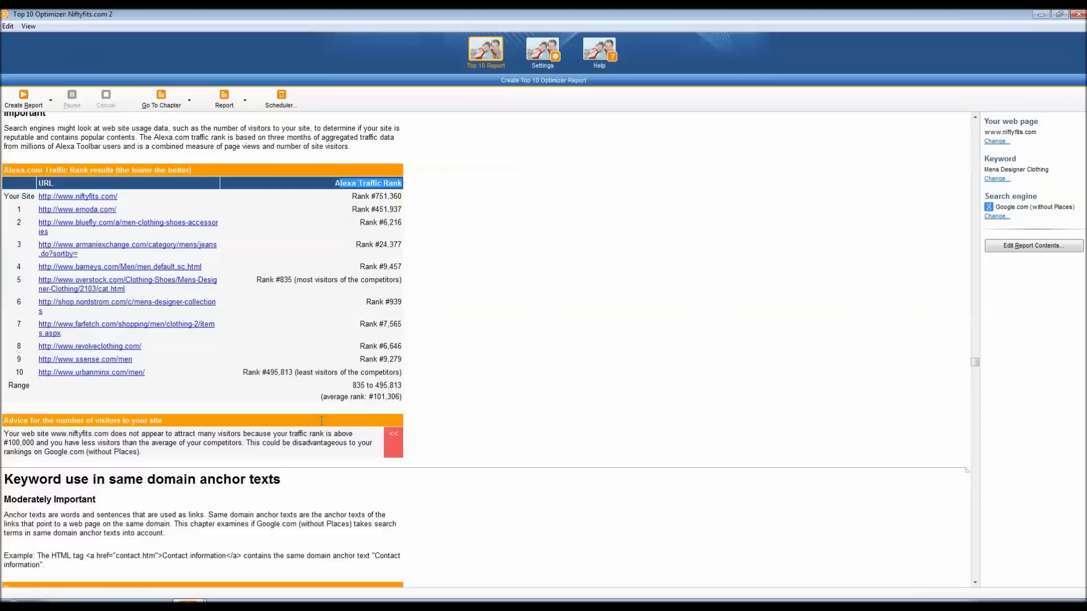
Review the same domain and outbound anchor text chapters, checking the site's link texts and the keyword advice.
scroll(271, 422, down, 8)
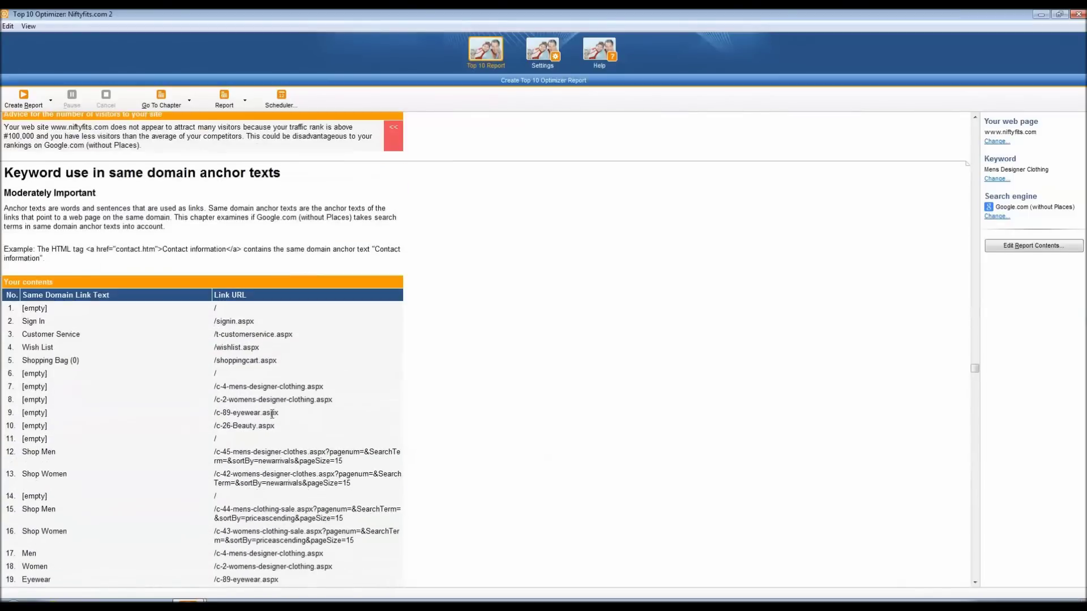
scroll(271, 415, down, 12)
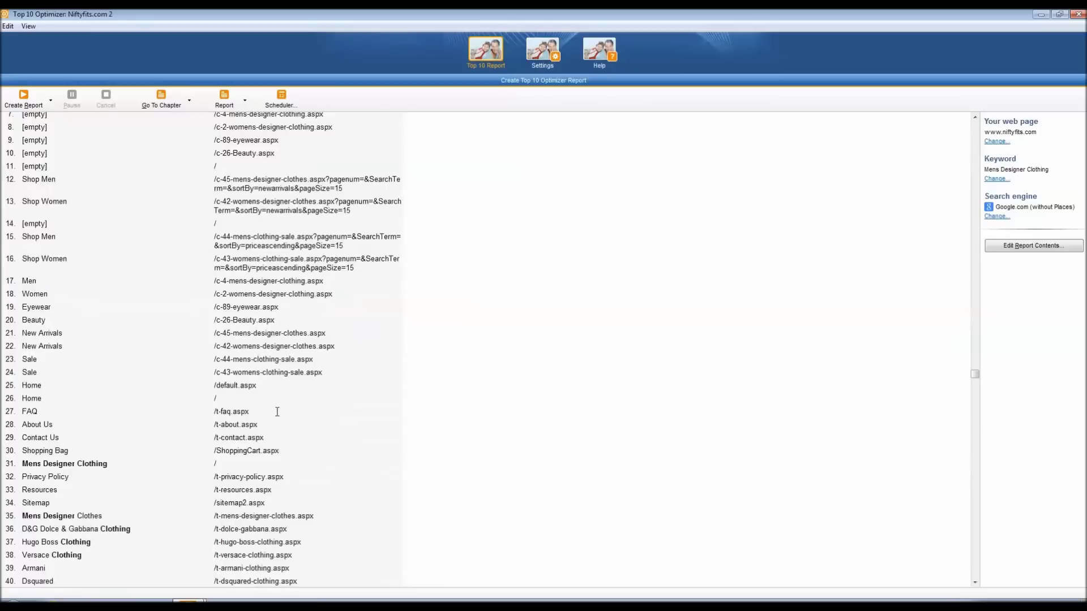
scroll(296, 422, down, 12)
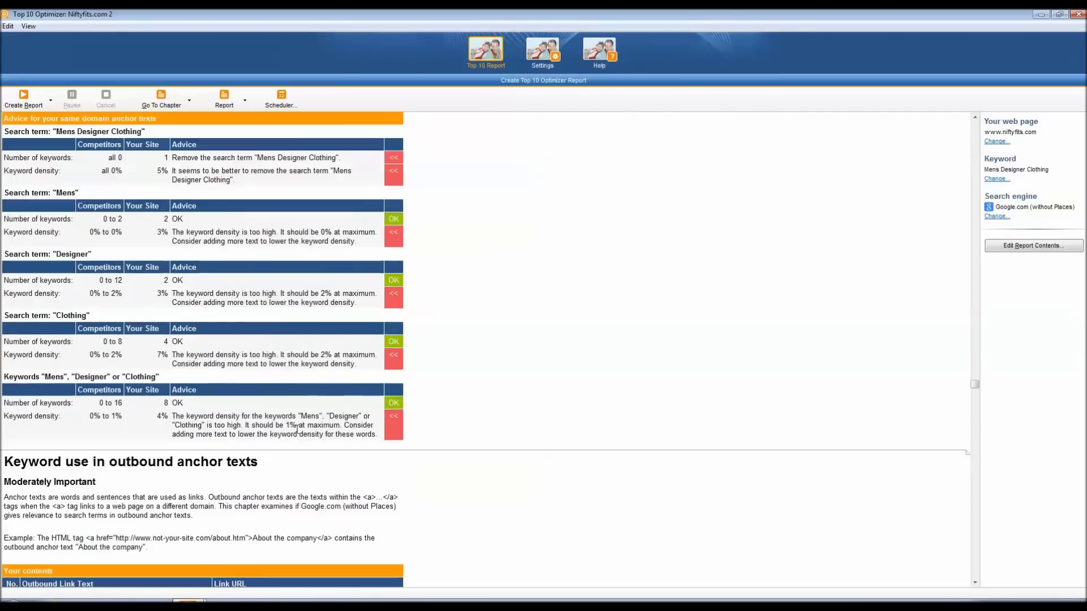
scroll(297, 429, down, 9)
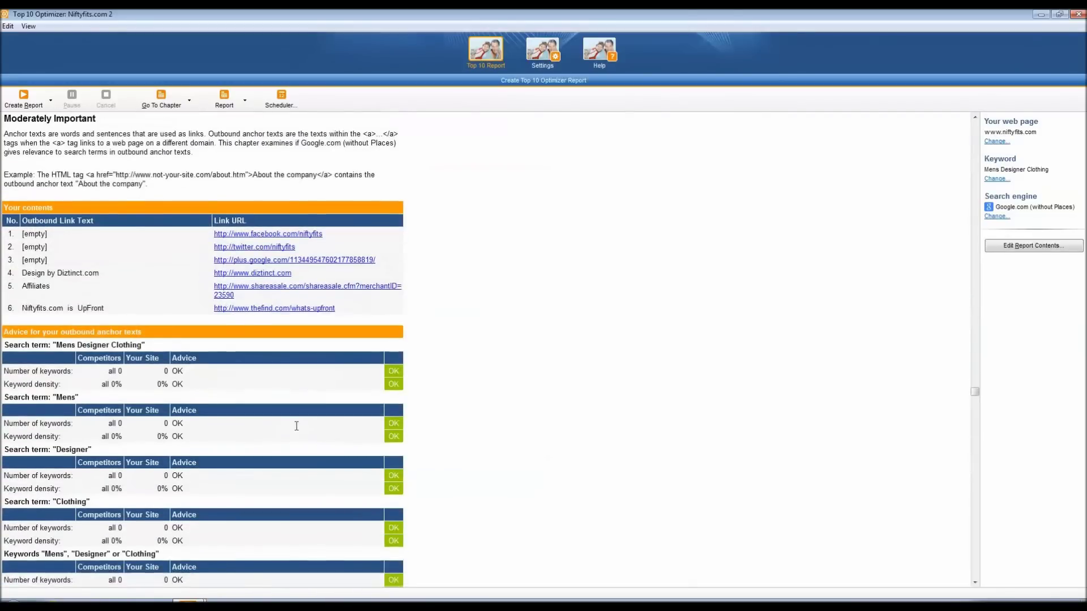
Review the same domain link URLs chapter, highlight the keyword density advice for "Mens Designer Clothing", and continue to the outbound link URLs chapter.
scroll(295, 426, down, 7)
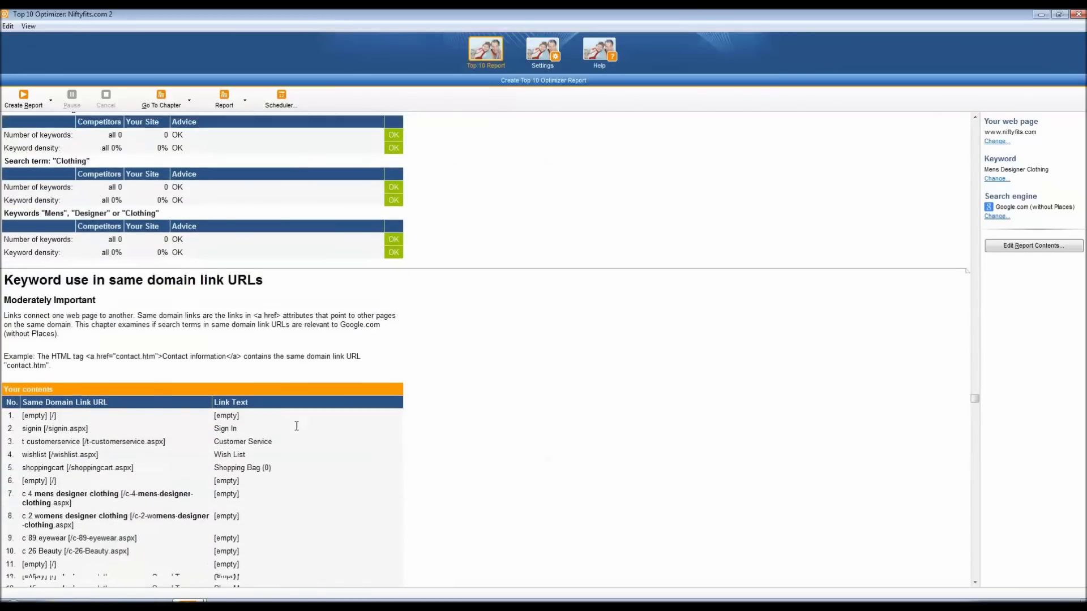
scroll(296, 425, down, 15)
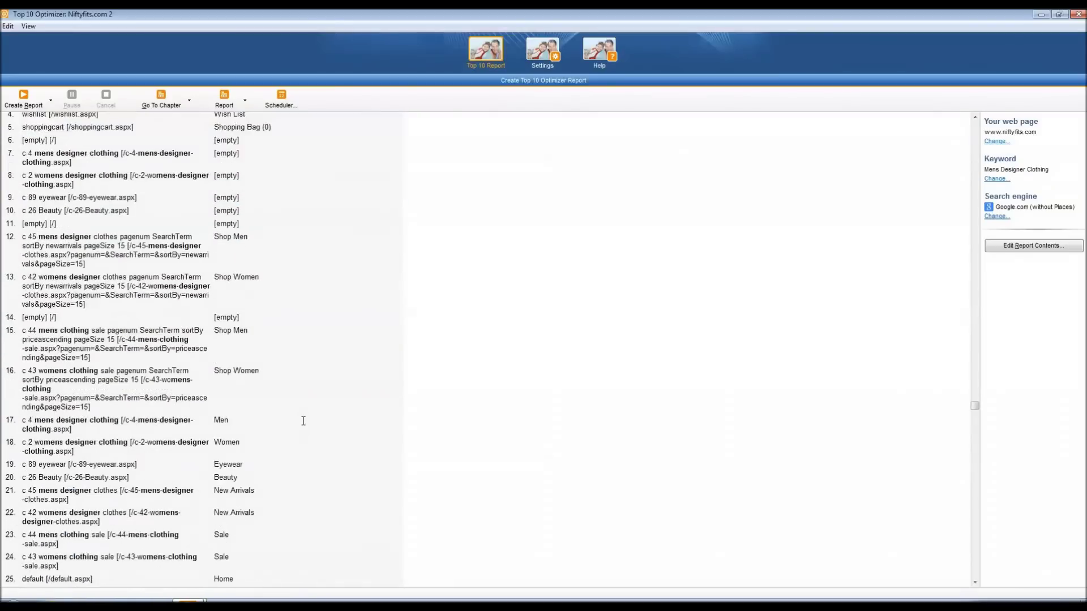
scroll(304, 422, down, 9)
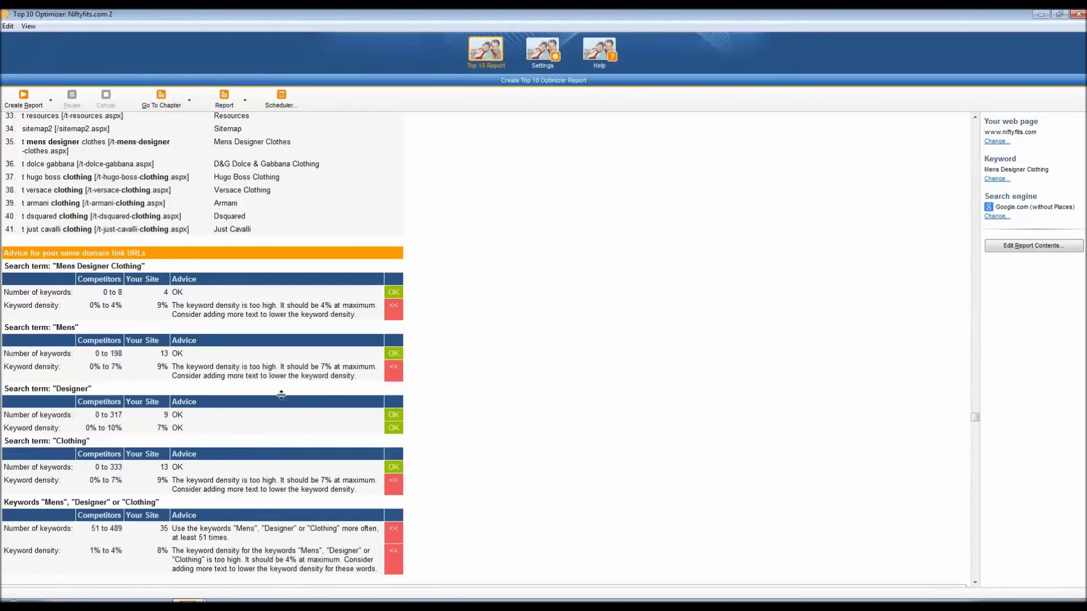
scroll(282, 394, down, 1)
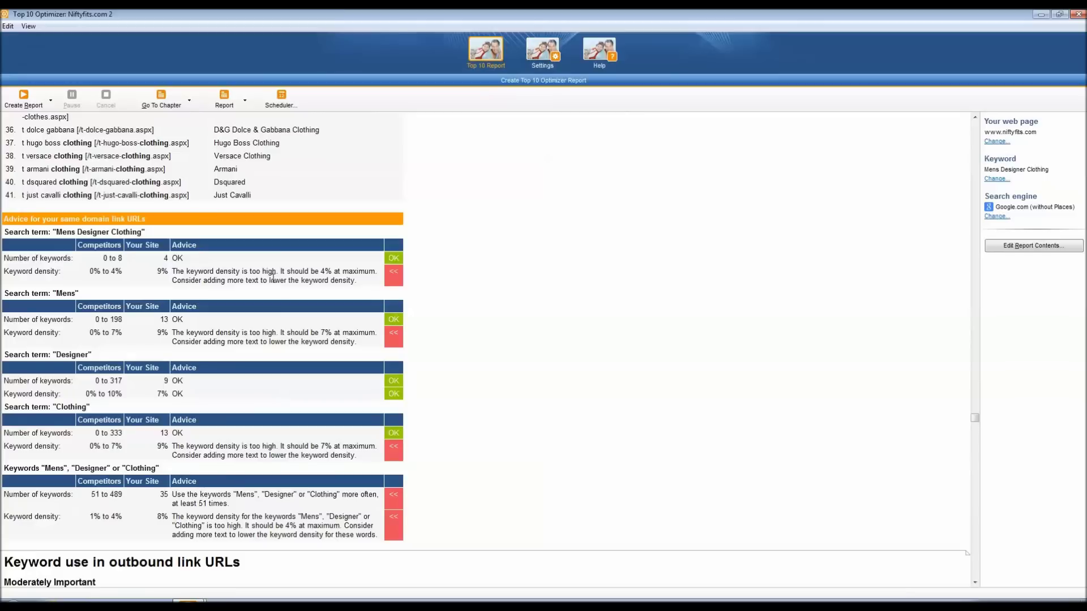
drag(356, 280, 167, 265)
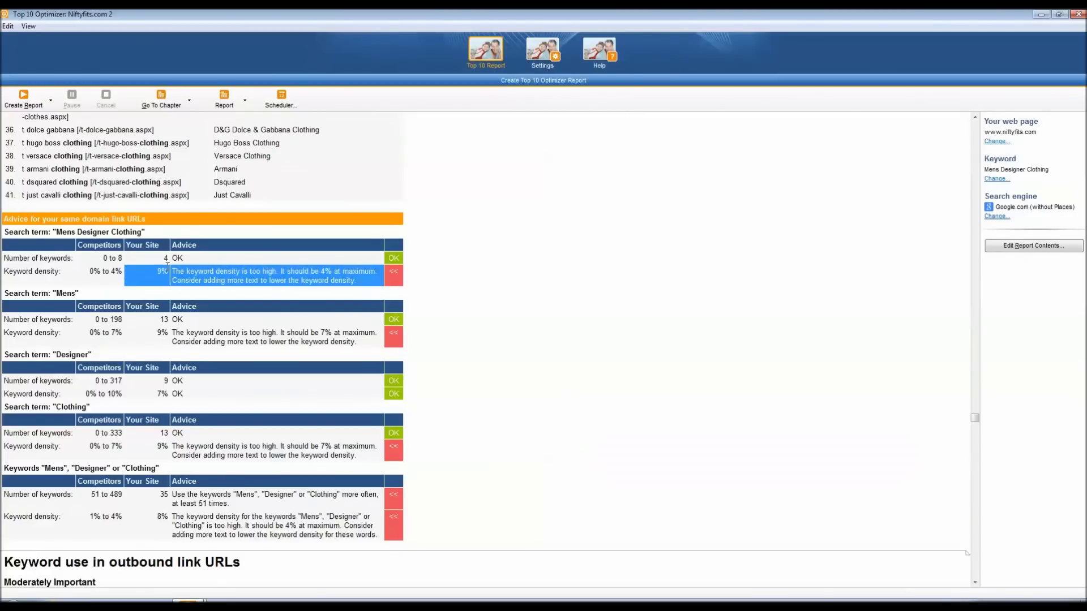
click(465, 278)
scroll(383, 450, down, 4)
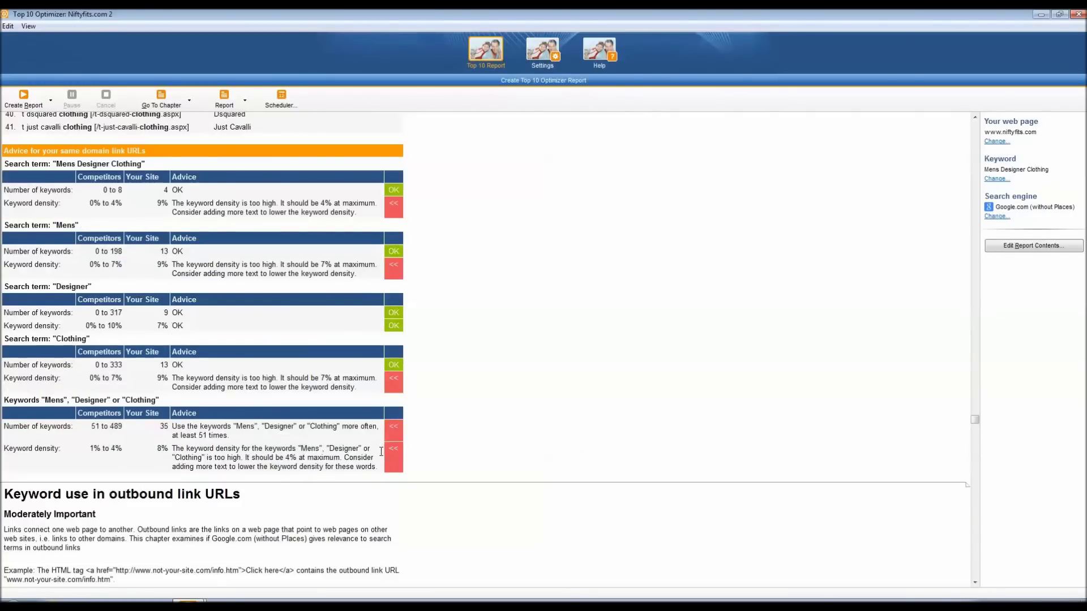
scroll(385, 444, down, 8)
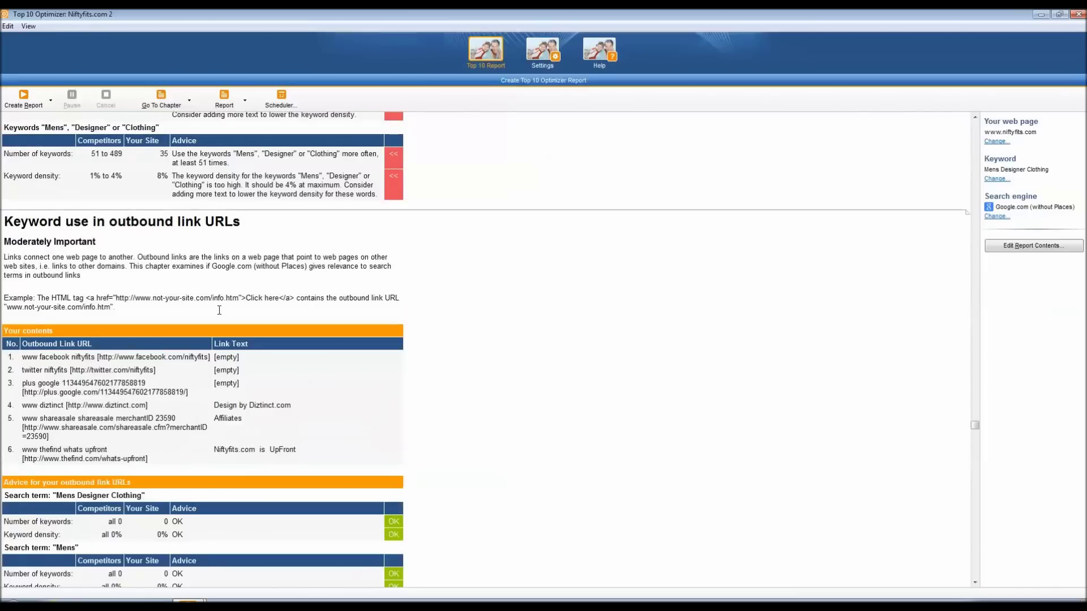
Review the outbound link URLs chapter, checking the site's outbound links and the advice for each search term.
scroll(255, 363, down, 4)
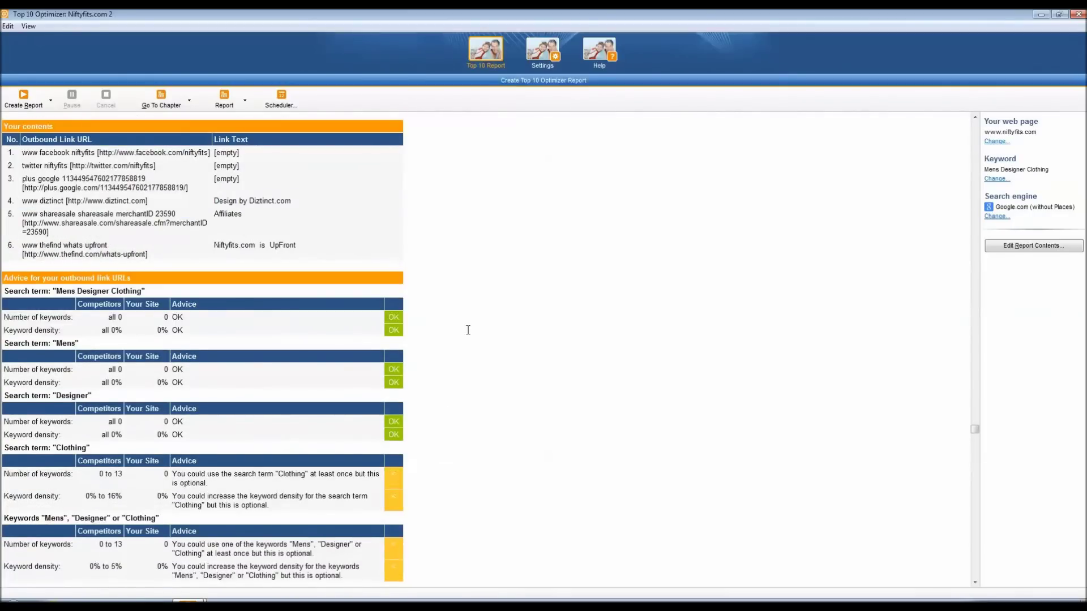
scroll(456, 388, down, 1)
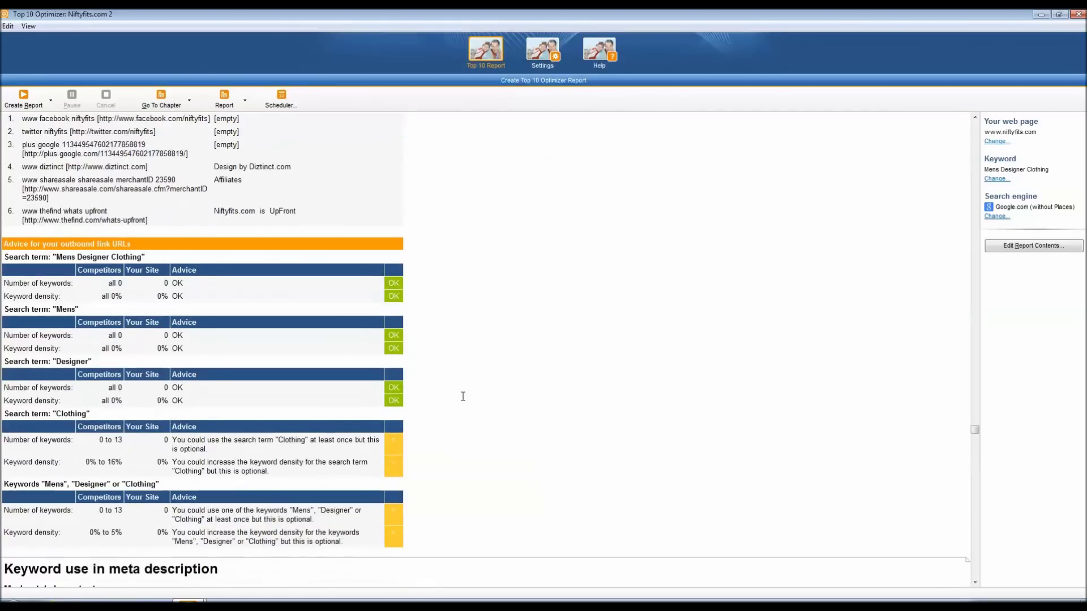
scroll(479, 387, down, 2)
scroll(478, 387, down, 5)
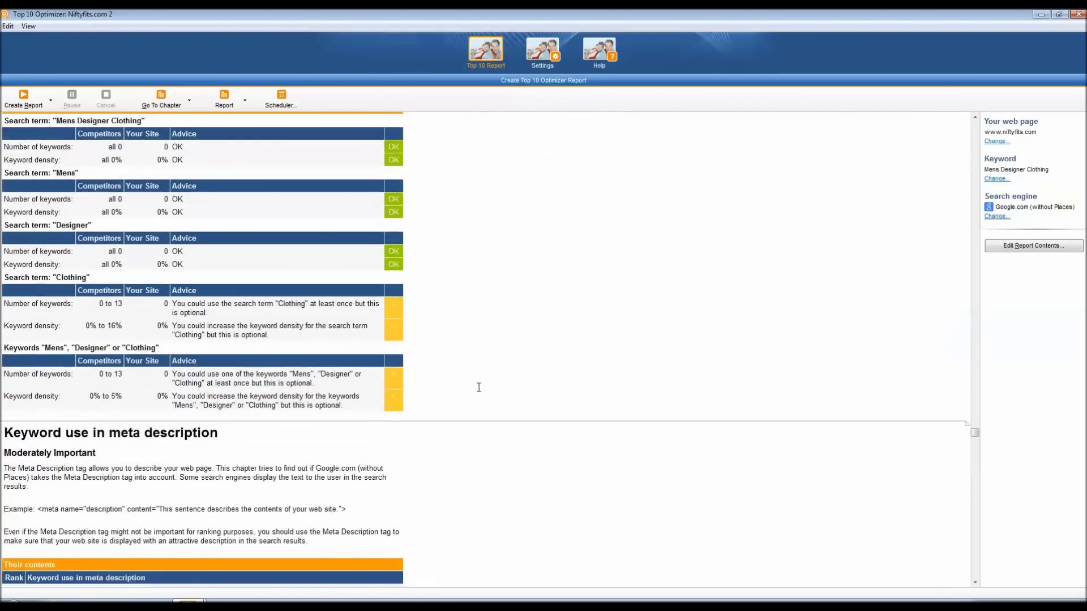
Review the "Keyword use in meta description" chapter, comparing the competitors' descriptions with the site's and reading the keyword advice.
scroll(443, 364, down, 3)
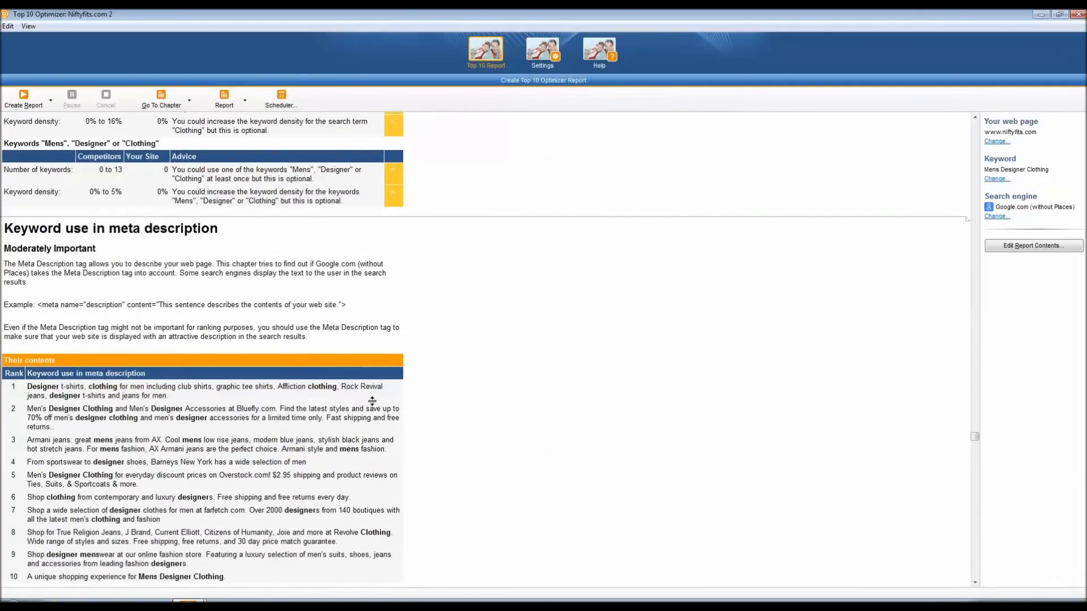
mouse_move(100, 249)
mouse_down()
mouse_move(5, 247)
mouse_move(96, 251)
mouse_up()
click(196, 262)
scroll(242, 454, down, 5)
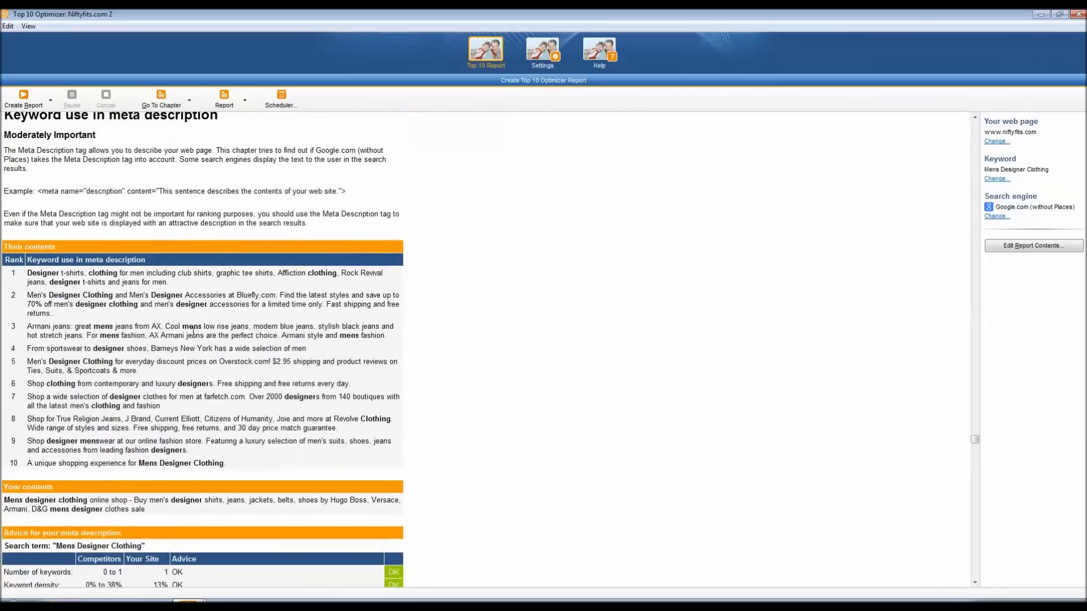
scroll(272, 443, down, 8)
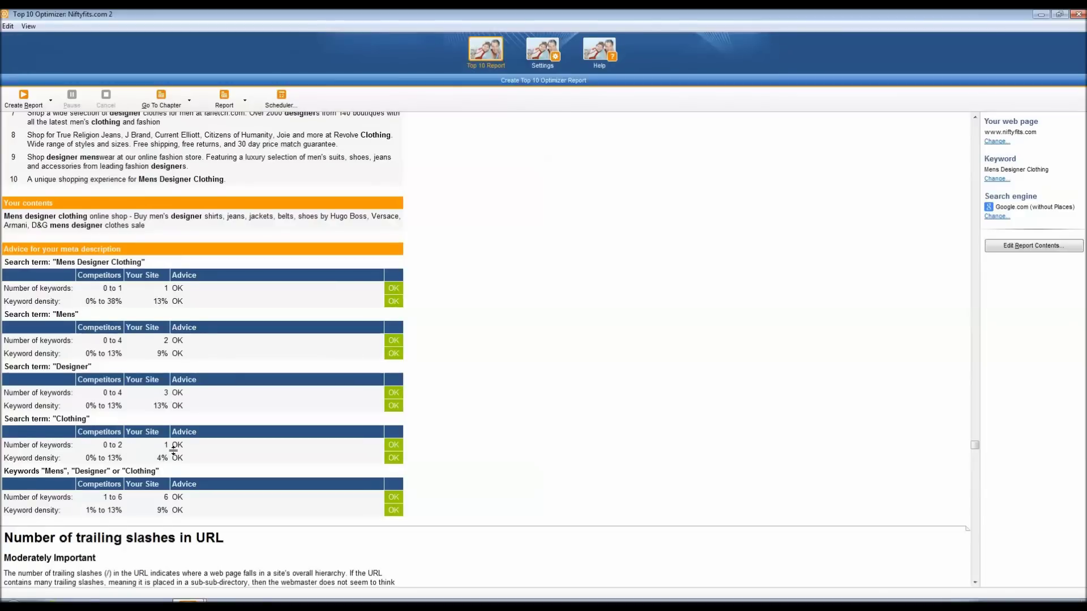
scroll(175, 447, down, 2)
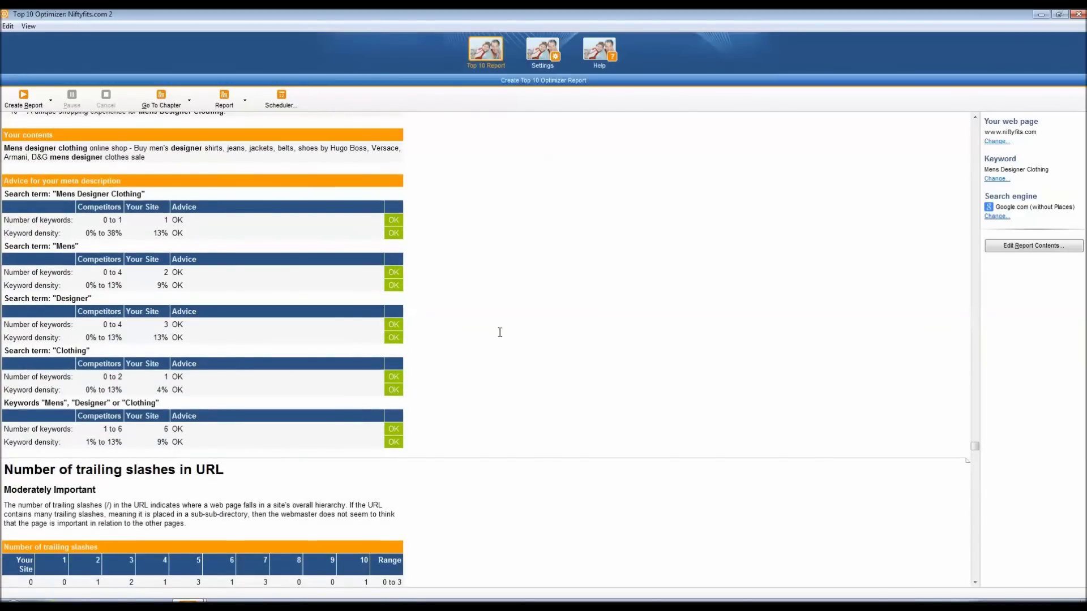
scroll(419, 352, down, 3)
scroll(320, 209, up, 3)
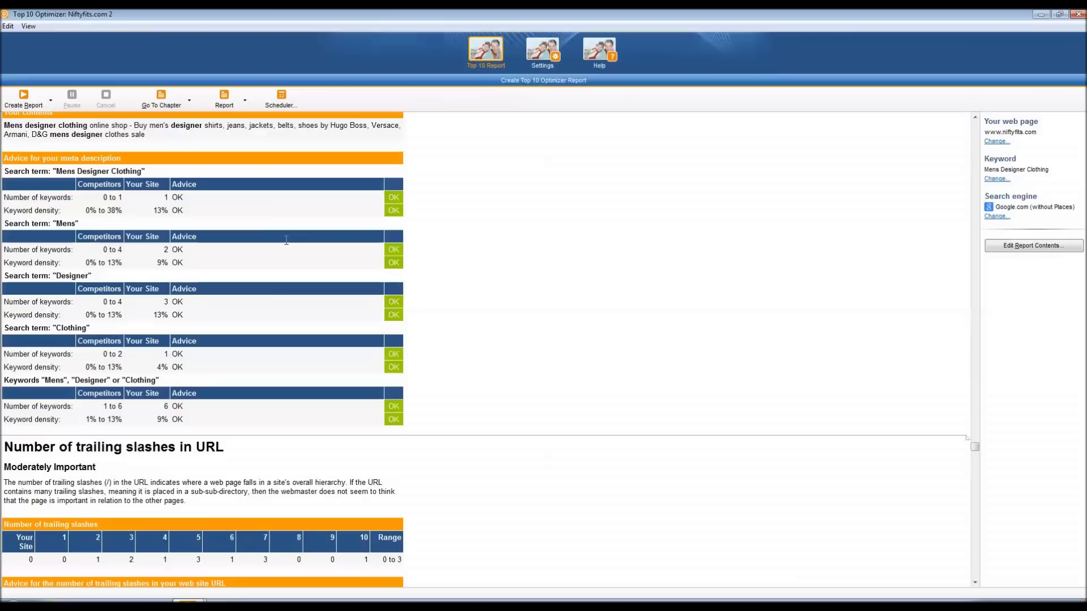
Review the chapters on trailing slashes in the URL, HTML validation to W3C standards, and the web page's readability level.
scroll(308, 254, down, 6)
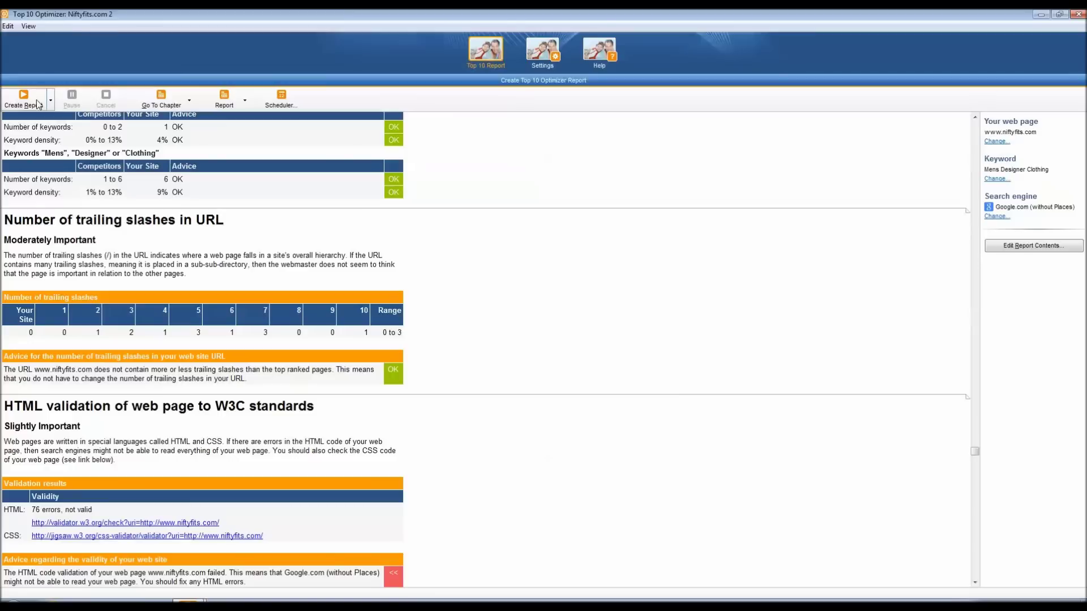
scroll(260, 220, down, 4)
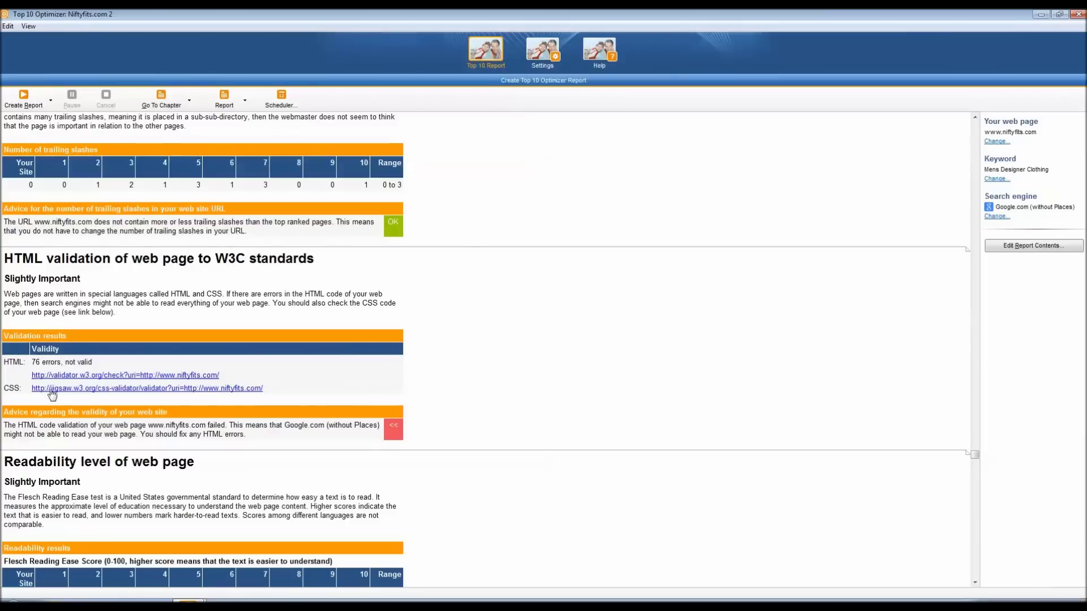
scroll(93, 385, down, 3)
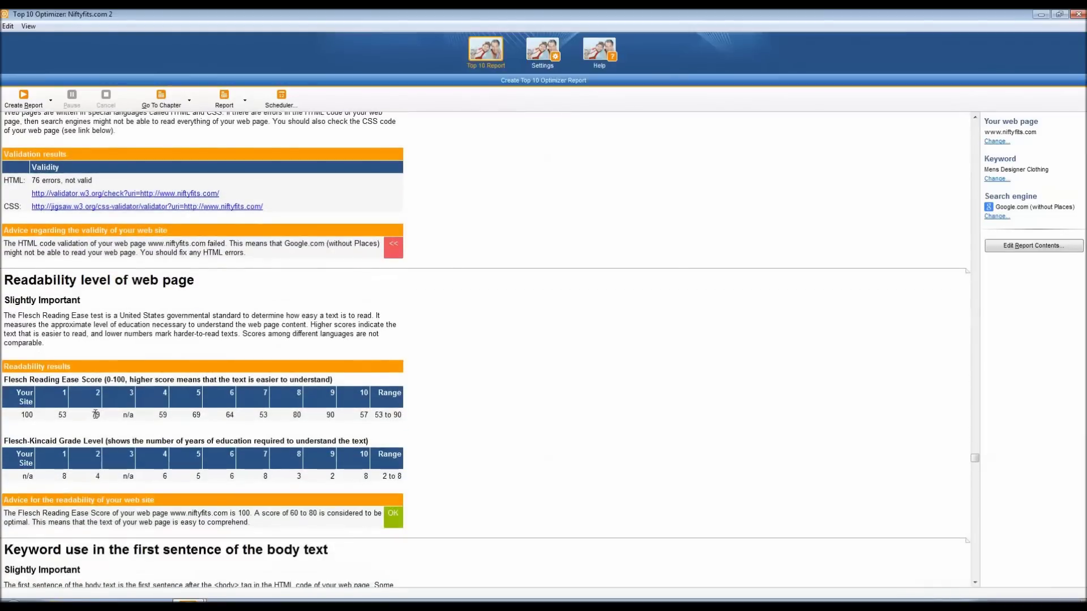
scroll(93, 396, down, 2)
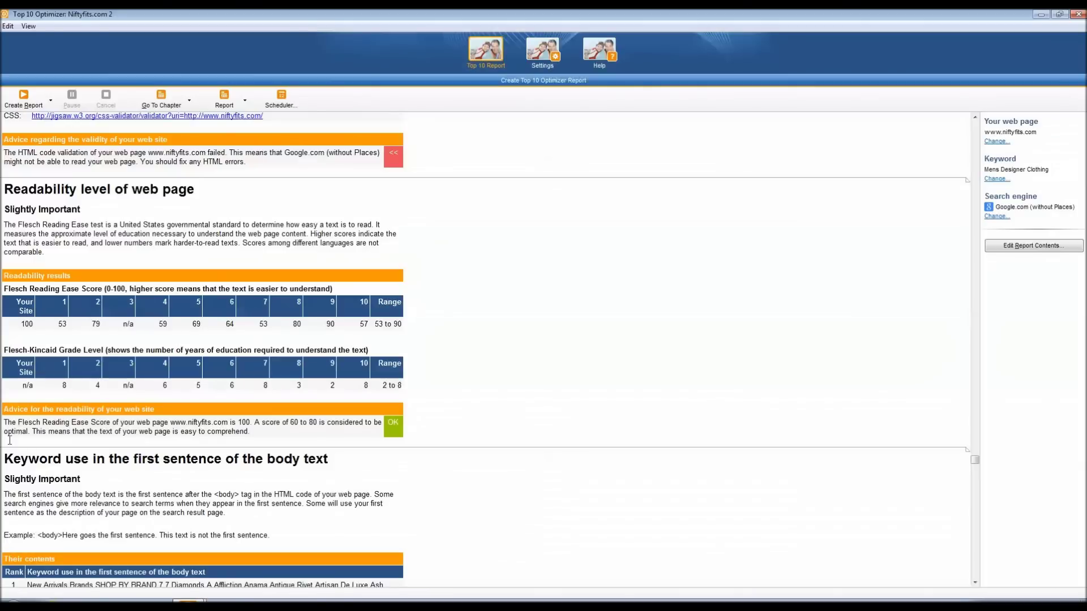
Review the first sentence of the body text chapter, including its keyword advice, and briefly highlight the site's own first sentence under "Your contents".
scroll(101, 475, down, 5)
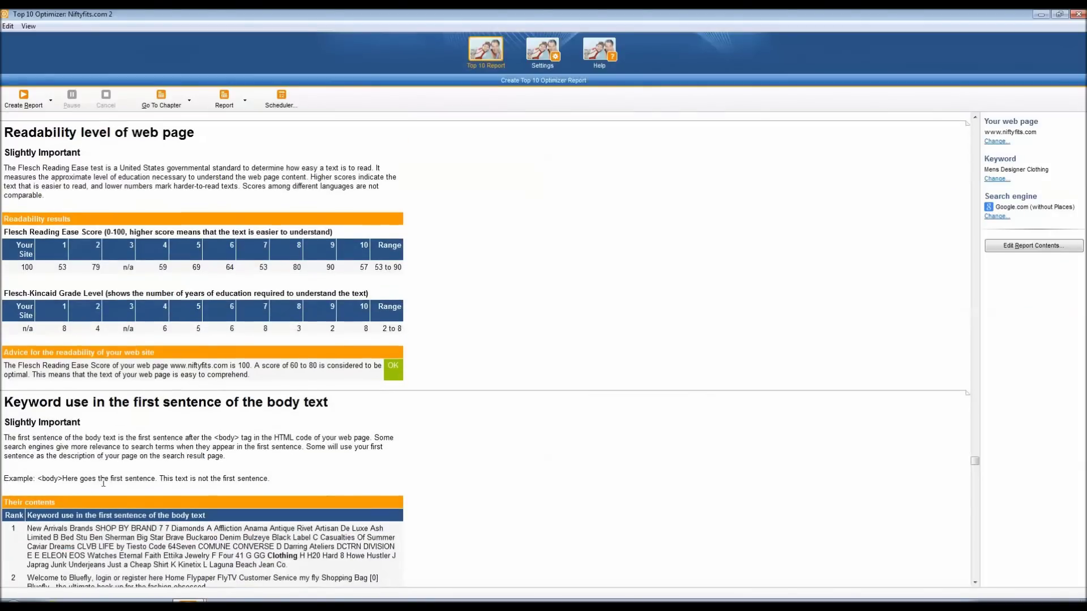
scroll(112, 519, down, 1)
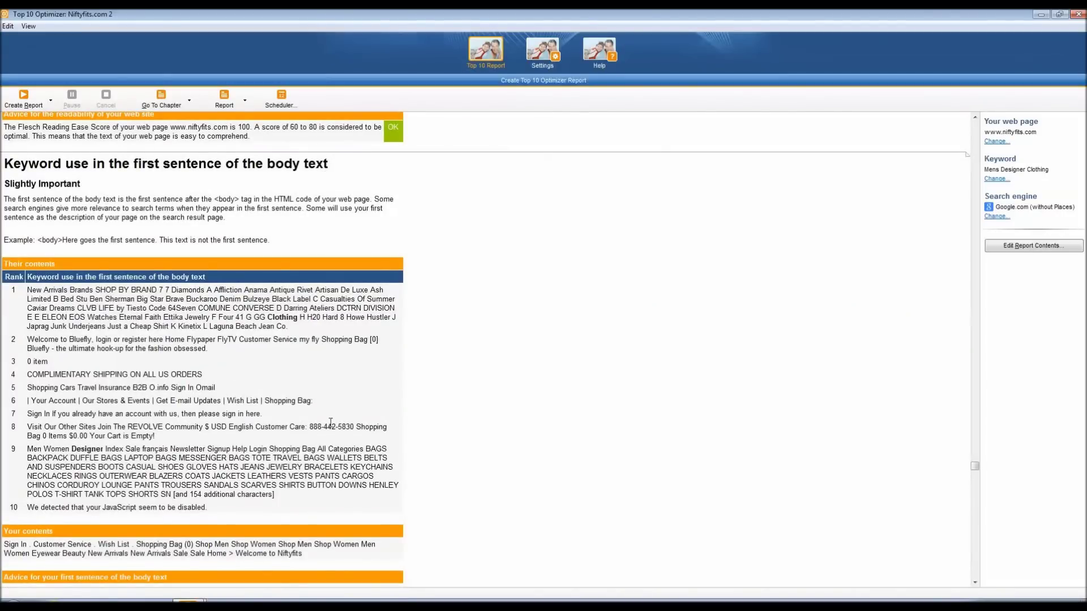
middle_click(312, 436)
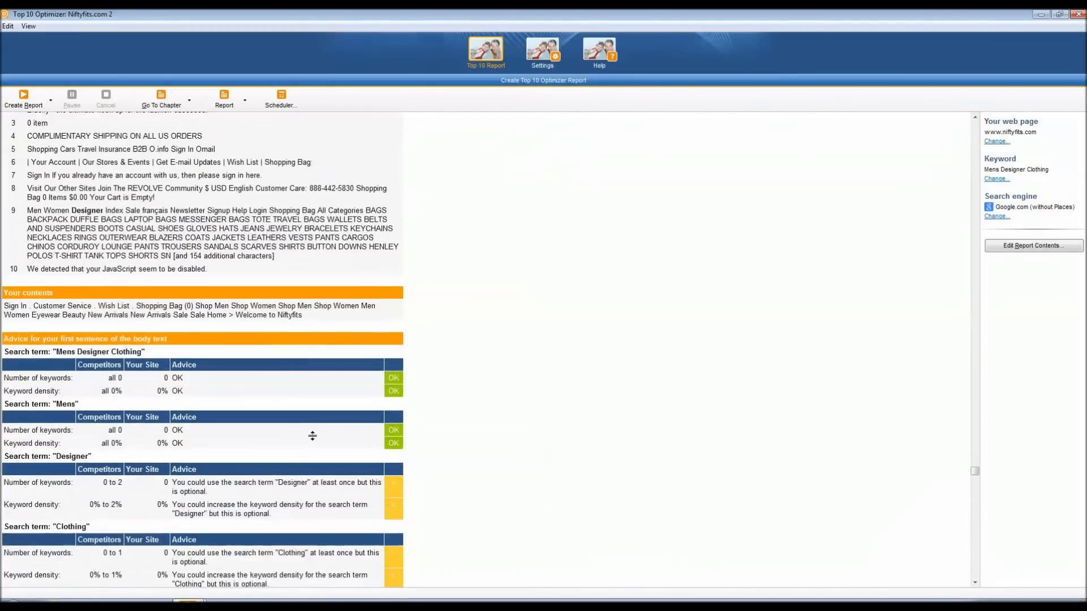
scroll(212, 474, down, 3)
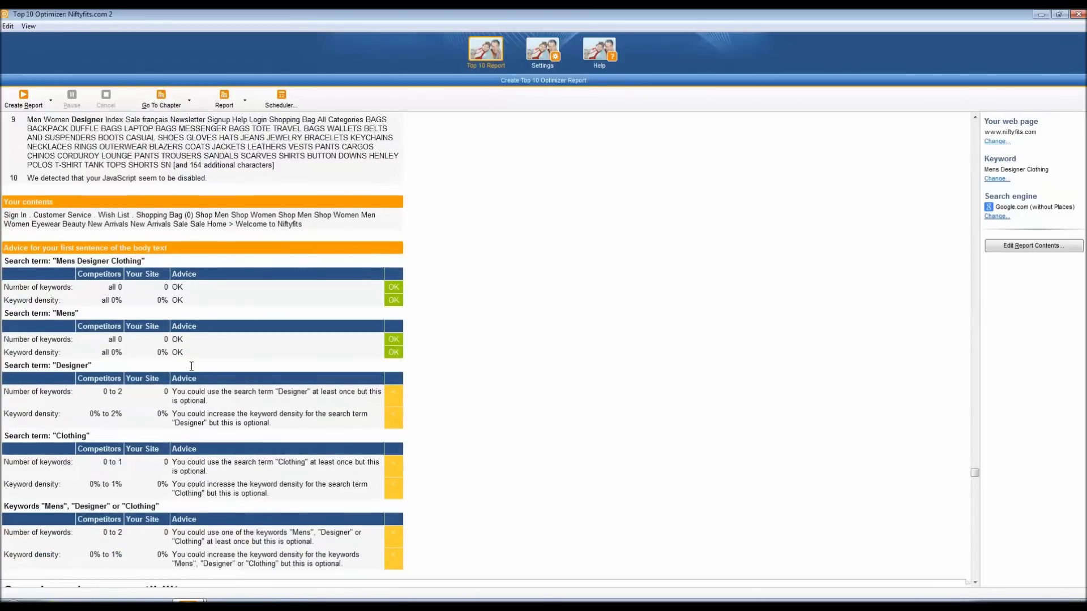
scroll(148, 284, down, 2)
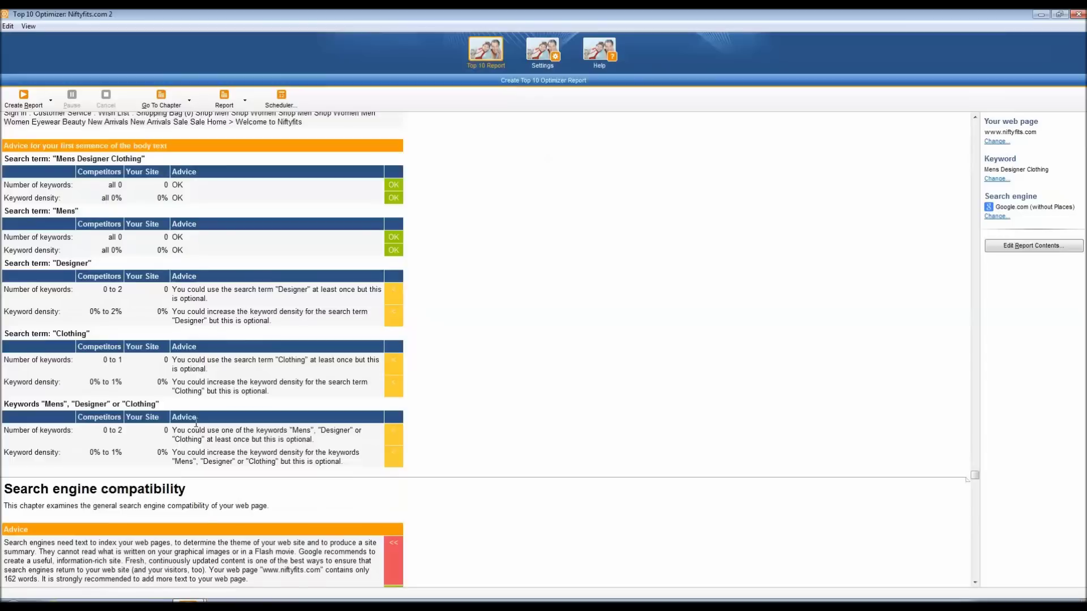
scroll(255, 187, up, 2)
scroll(284, 158, down, 1)
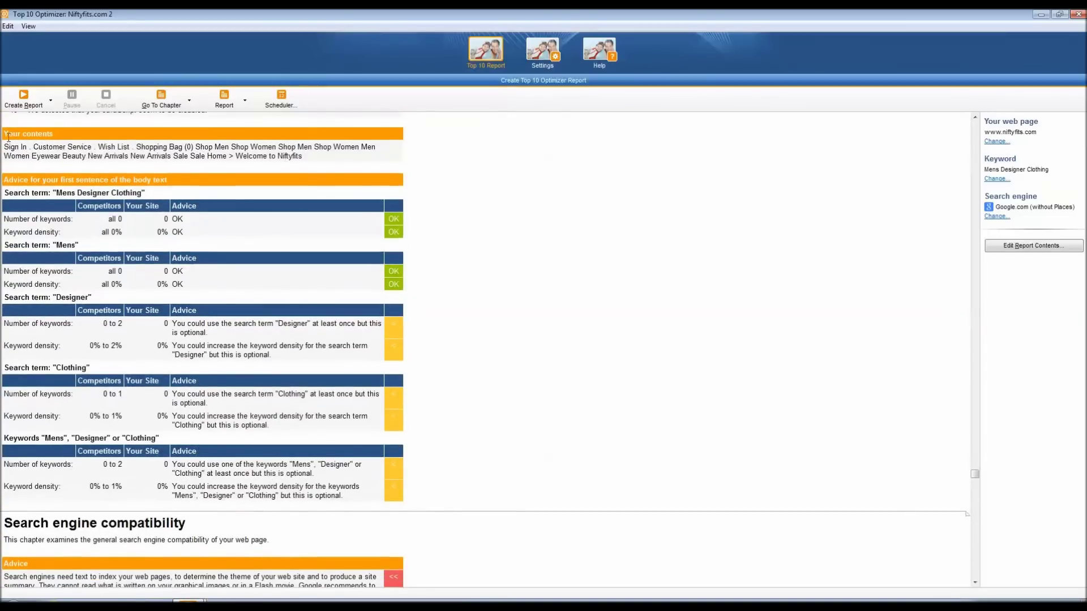
drag(4, 146, 305, 162)
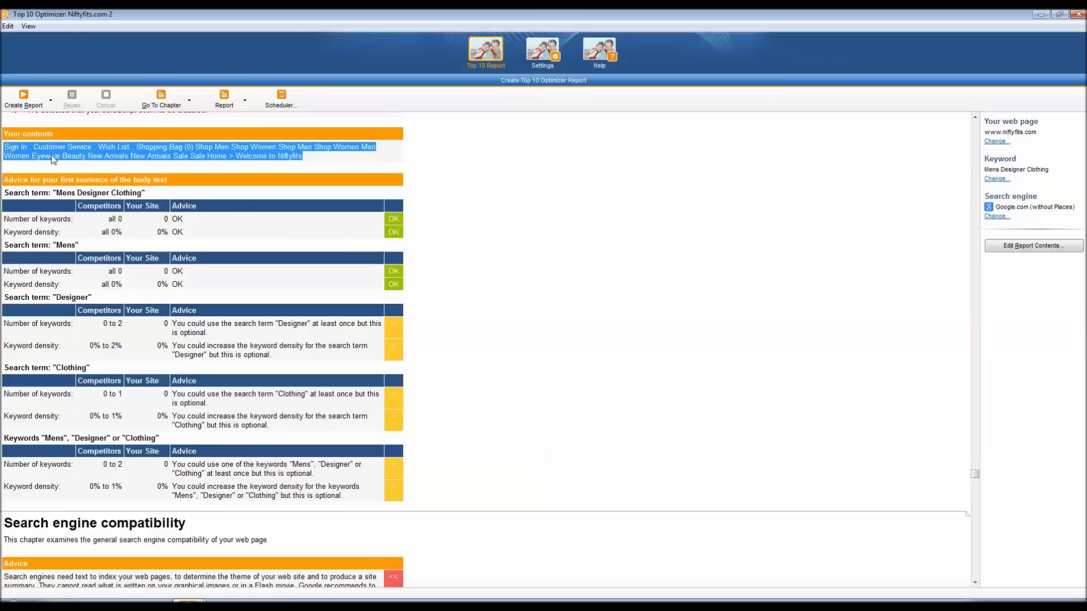
click(94, 152)
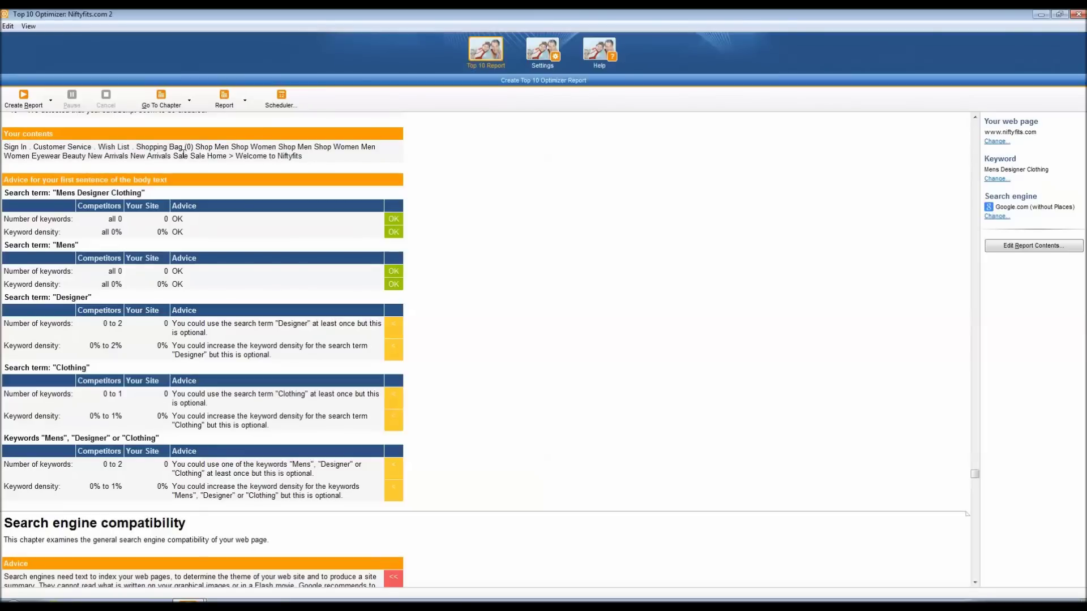
Examine the "Search engine compatibility" chapter, reading the advice on page text, meta tags, scripts and frames.
scroll(179, 368, down, 3)
scroll(179, 368, down, 5)
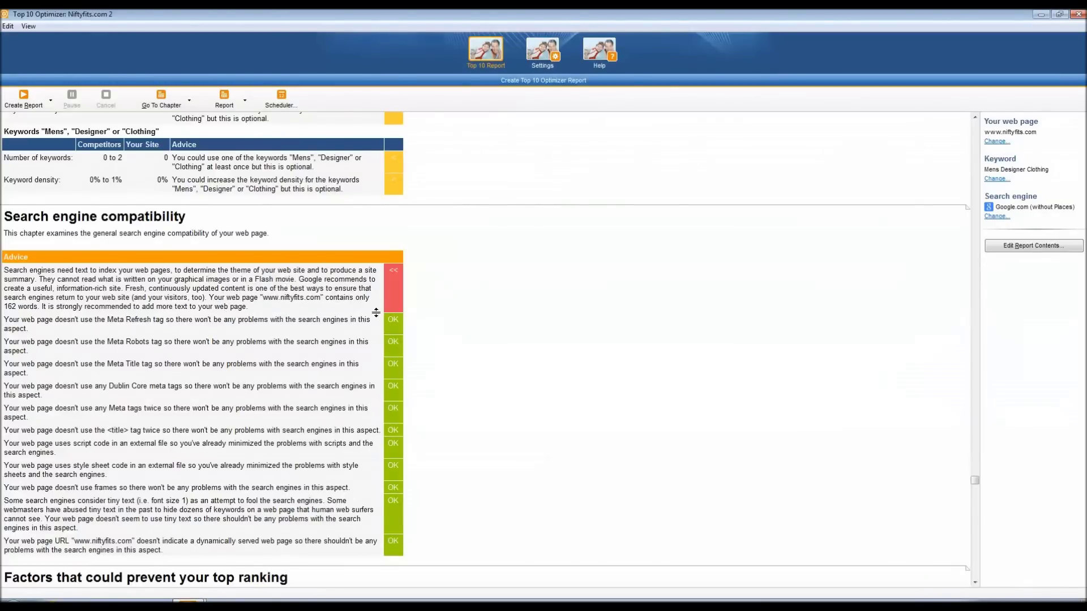
scroll(377, 310, down, 1)
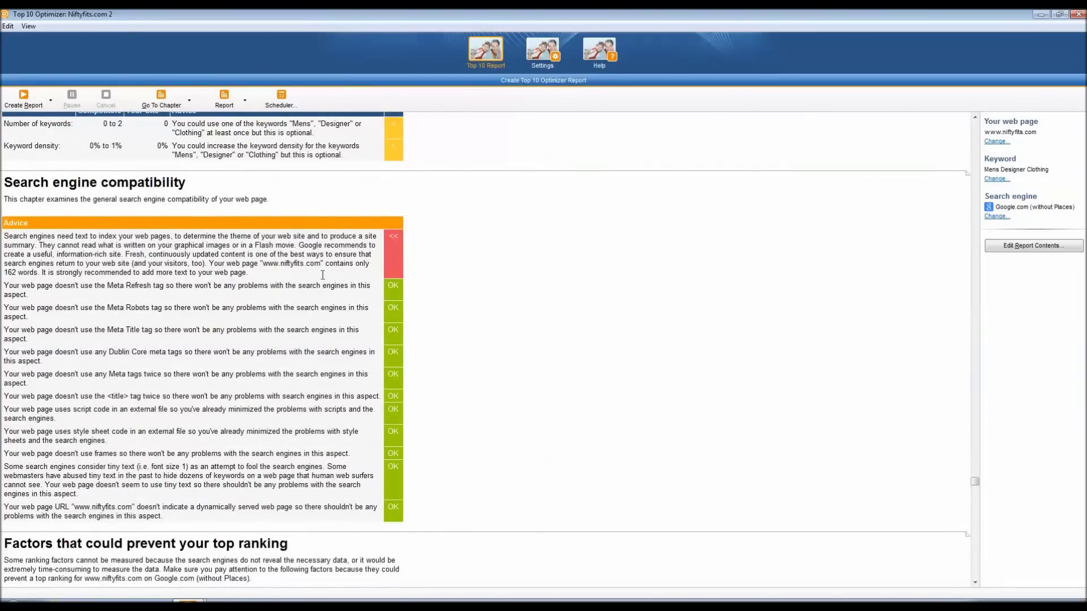
scroll(261, 366, down, 2)
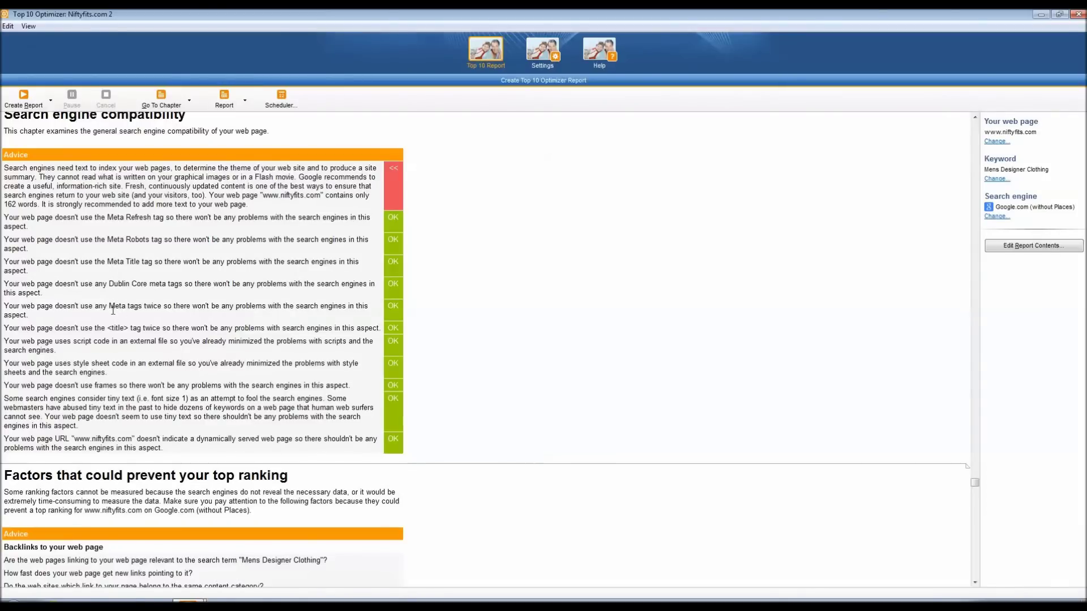
Read the "Factors that could prevent your top ranking" chapter, from the backlink questions through the negative ranking factors.
scroll(170, 355, down, 5)
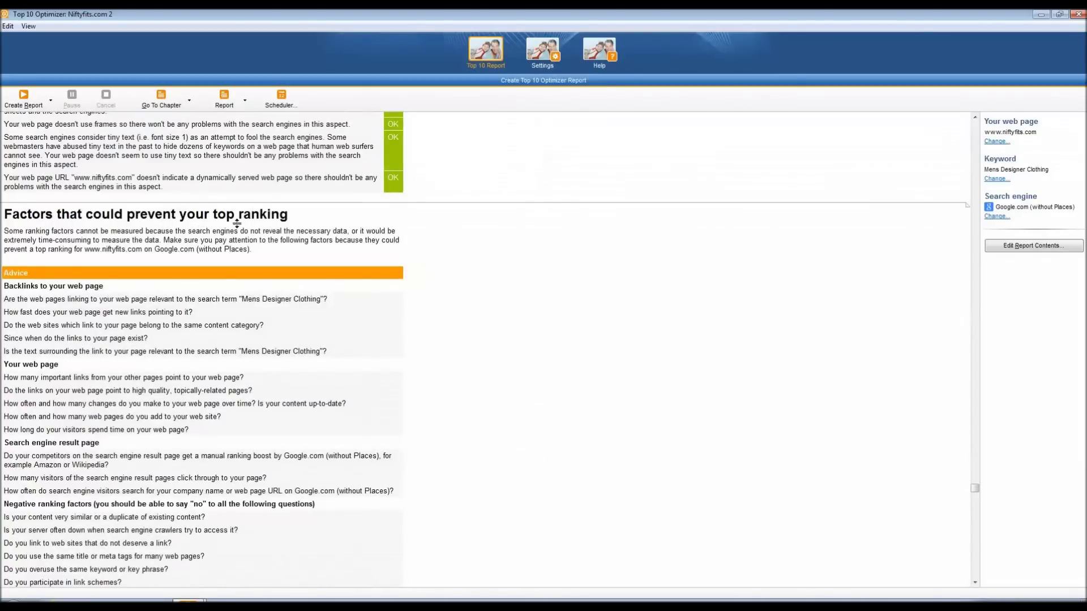
scroll(275, 250, down, 1)
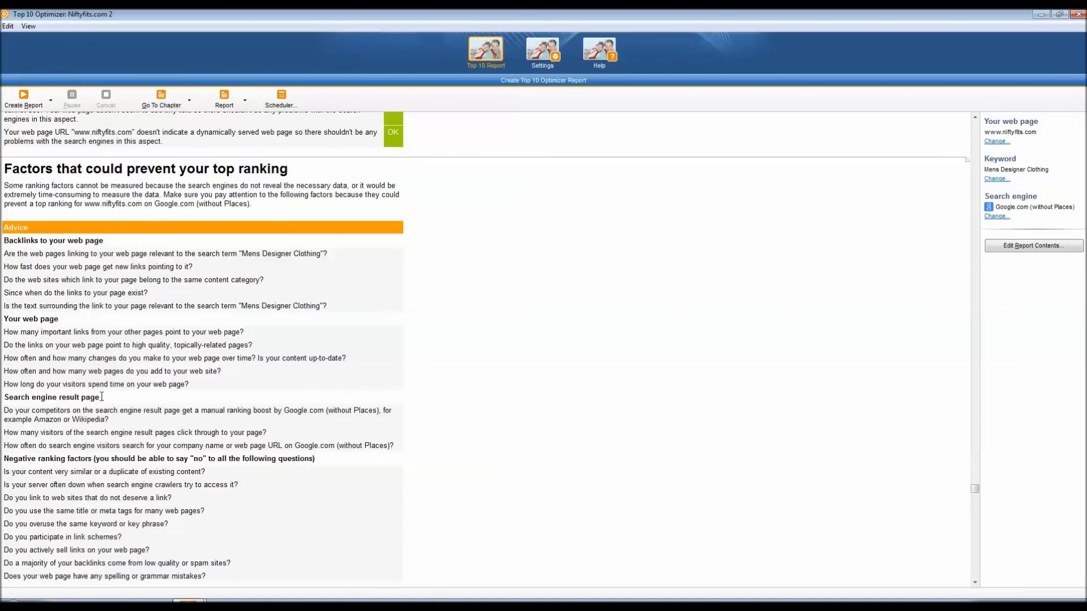
scroll(120, 425, down, 1)
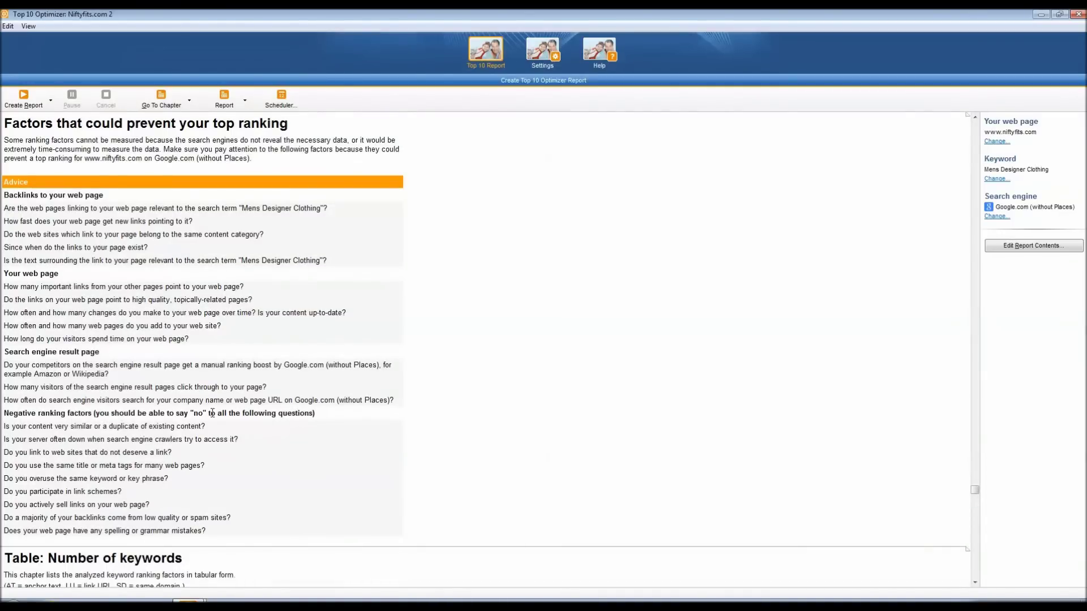
scroll(212, 413, down, 2)
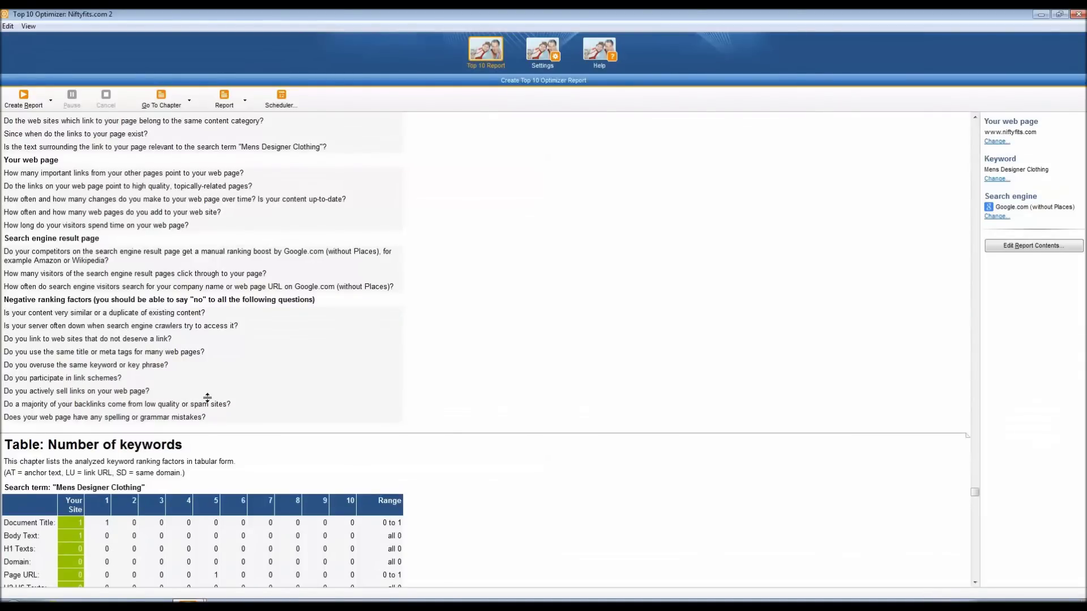
Skim the number of keywords and keyword density tables, comparing the site with the ten competitors for each search term.
scroll(225, 395, down, 1)
scroll(226, 395, down, 10)
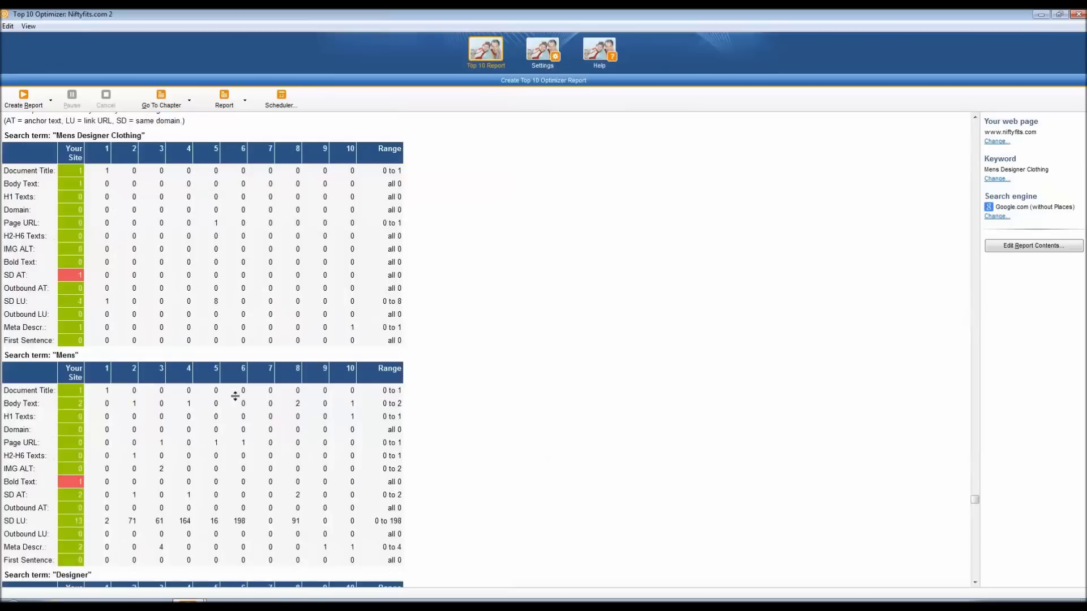
scroll(313, 406, down, 16)
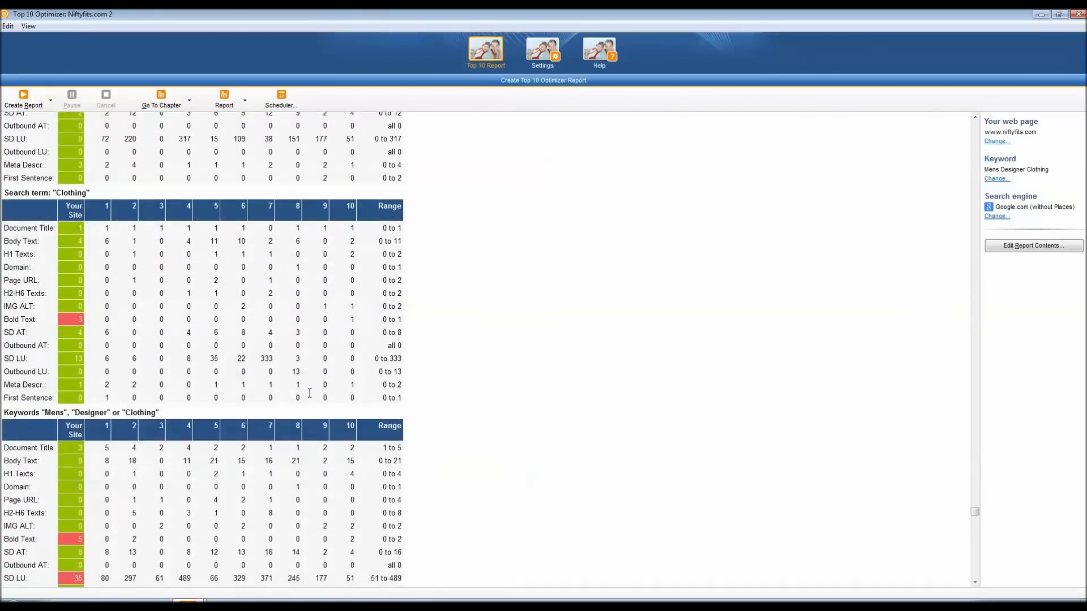
scroll(310, 392, down, 16)
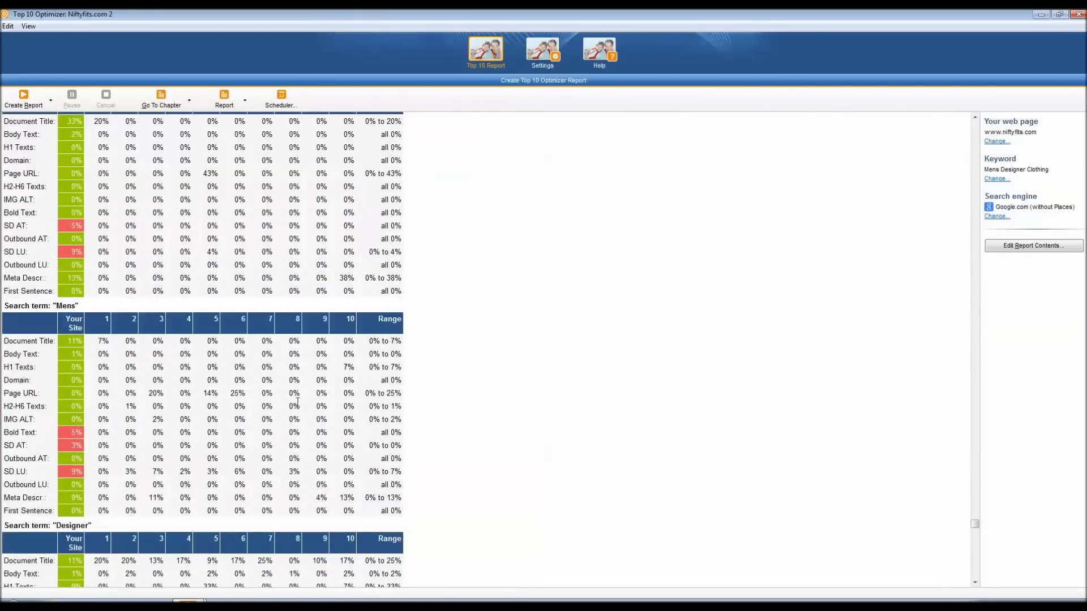
scroll(297, 402, down, 13)
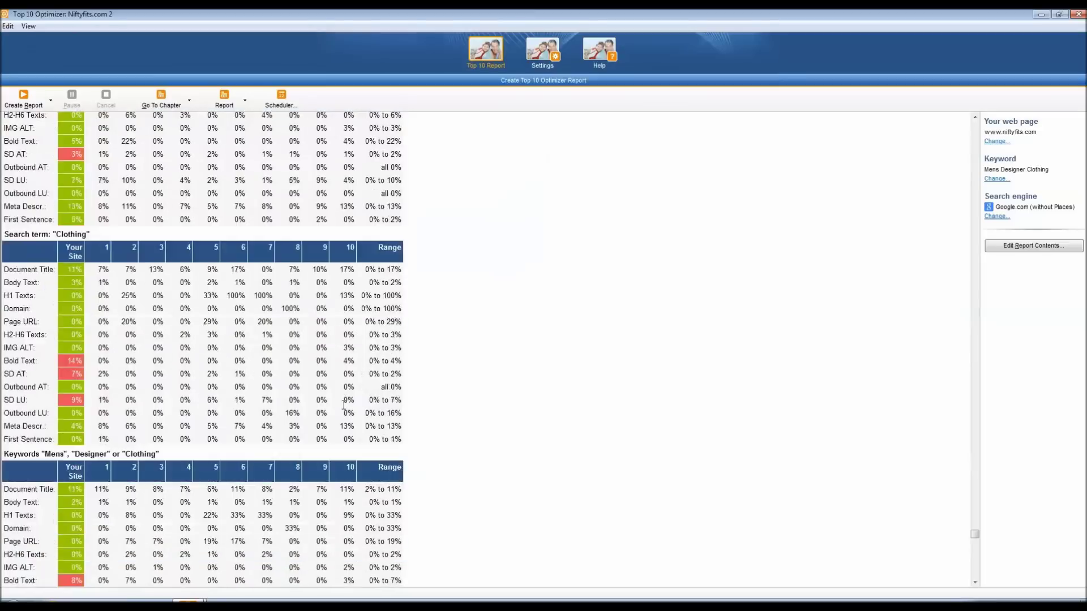
Look through the keyword position, number of words and number of characters tables, ending at the "Ranking factors digest" table.
scroll(343, 410, down, 15)
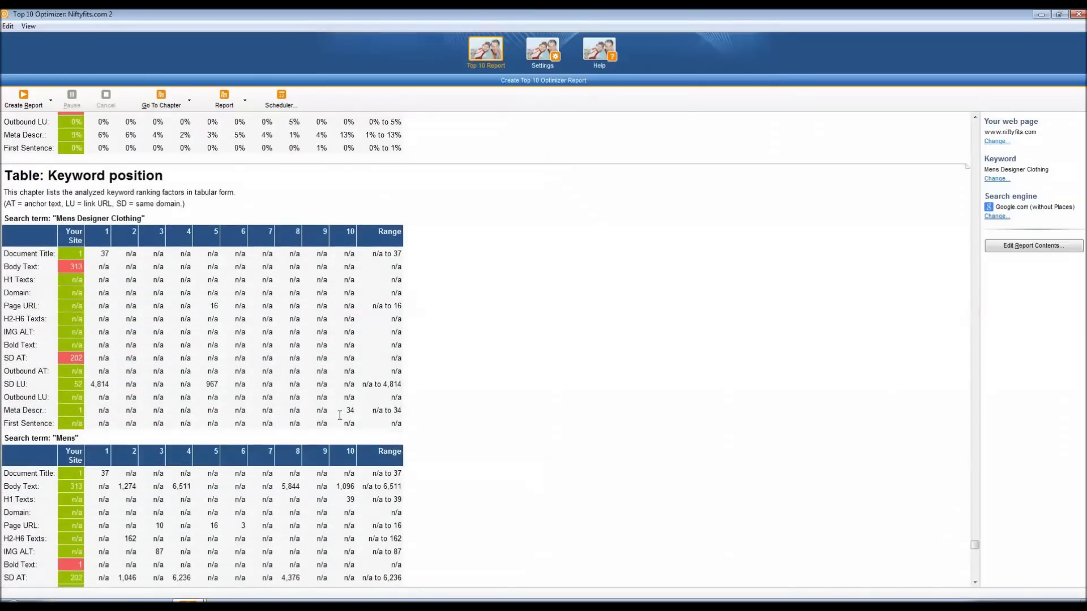
scroll(341, 413, down, 13)
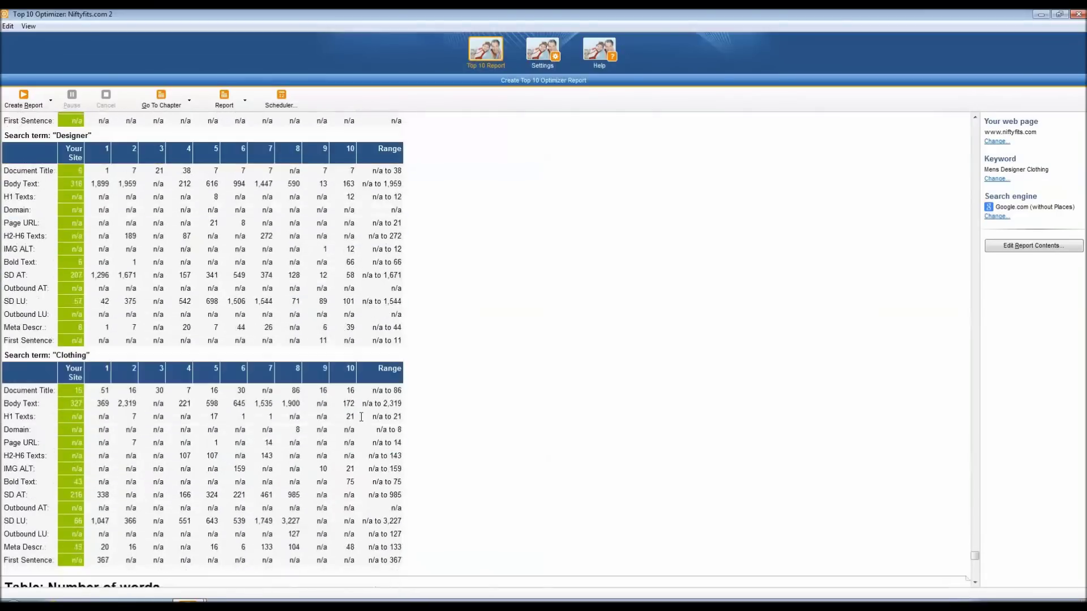
scroll(361, 417, down, 6)
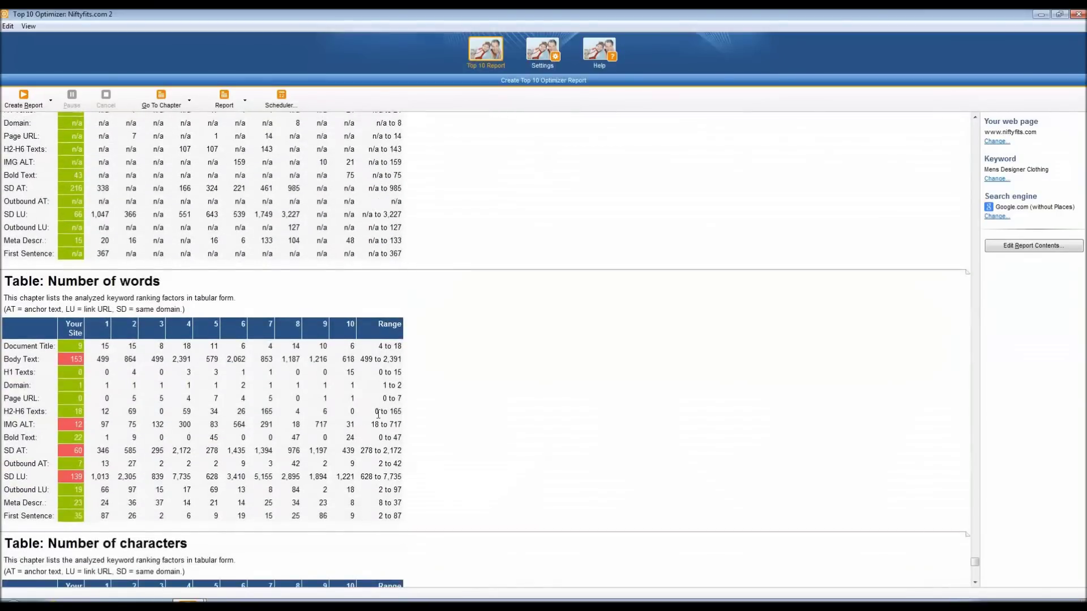
scroll(360, 419, down, 10)
scroll(400, 413, down, 3)
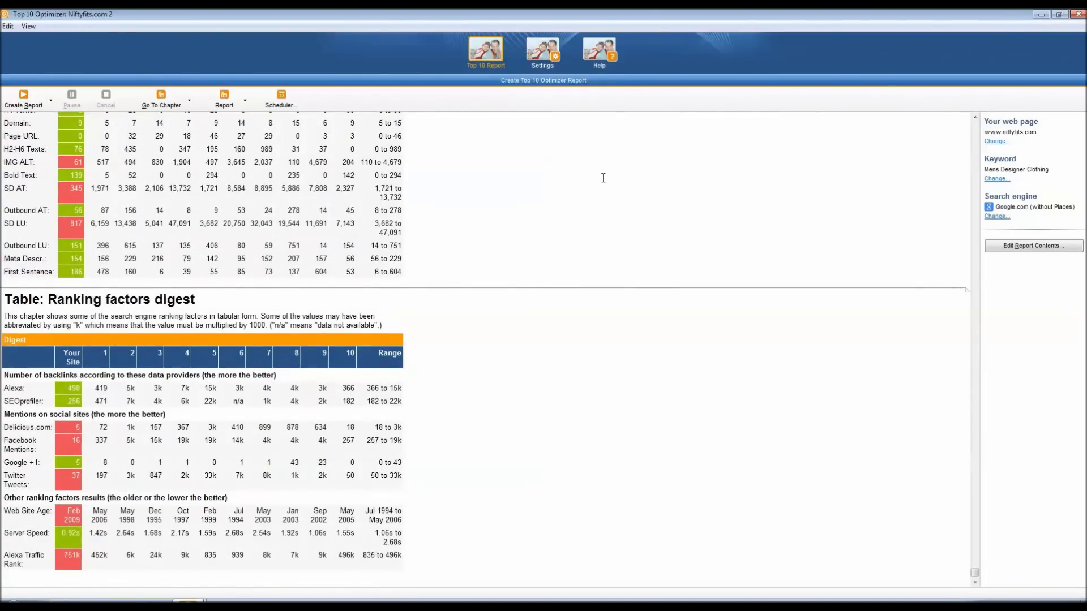
Open the keyword research tool for the Niftyfits.com 2 project and get keyword suggestions for "Mens Designer Clothing".
scroll(605, 176, up, 2)
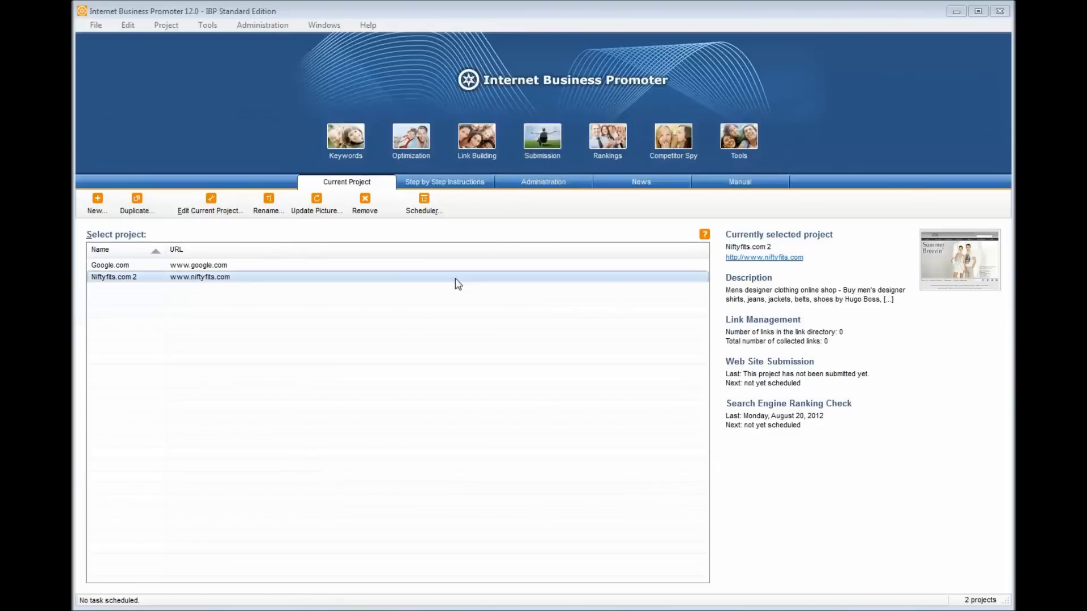
click(355, 152)
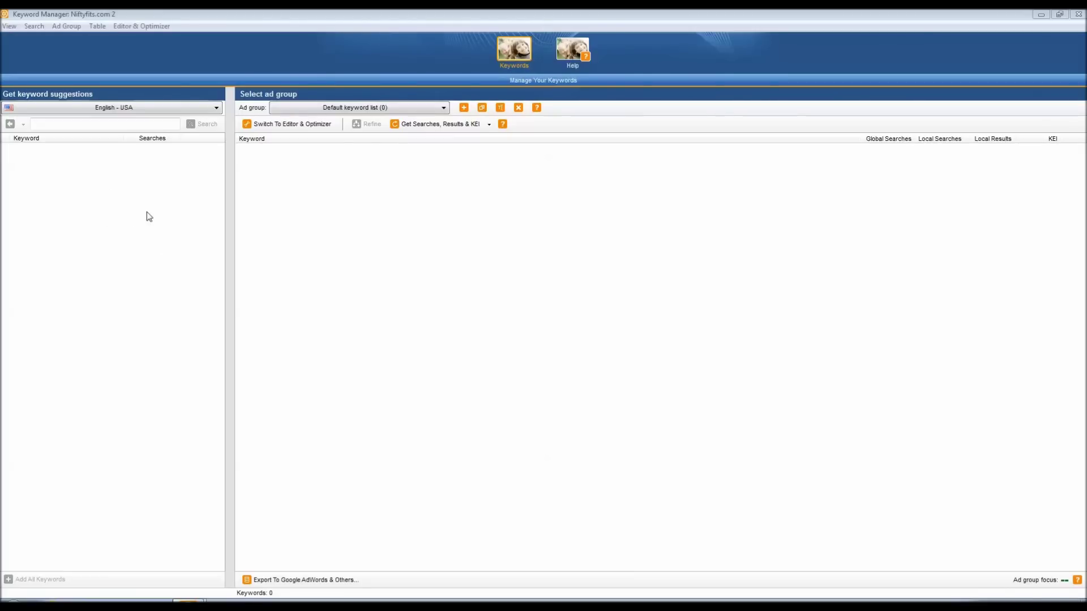
click(92, 124)
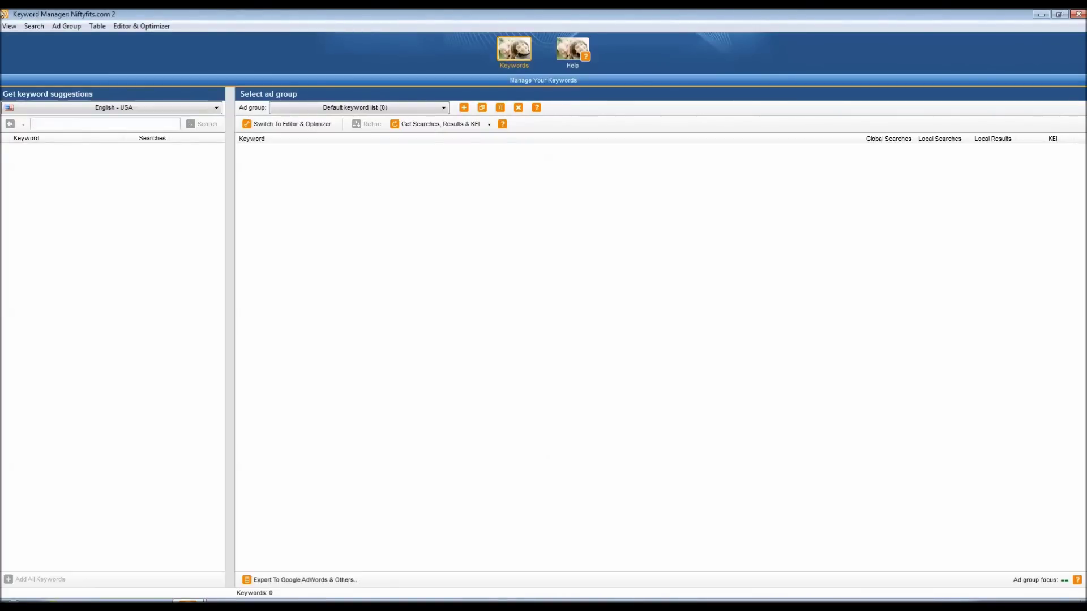
text(Mens De)
text(gner)
key(BackSpace)
key(BackSpace)
key(BackSpace)
text(signer Clothing)
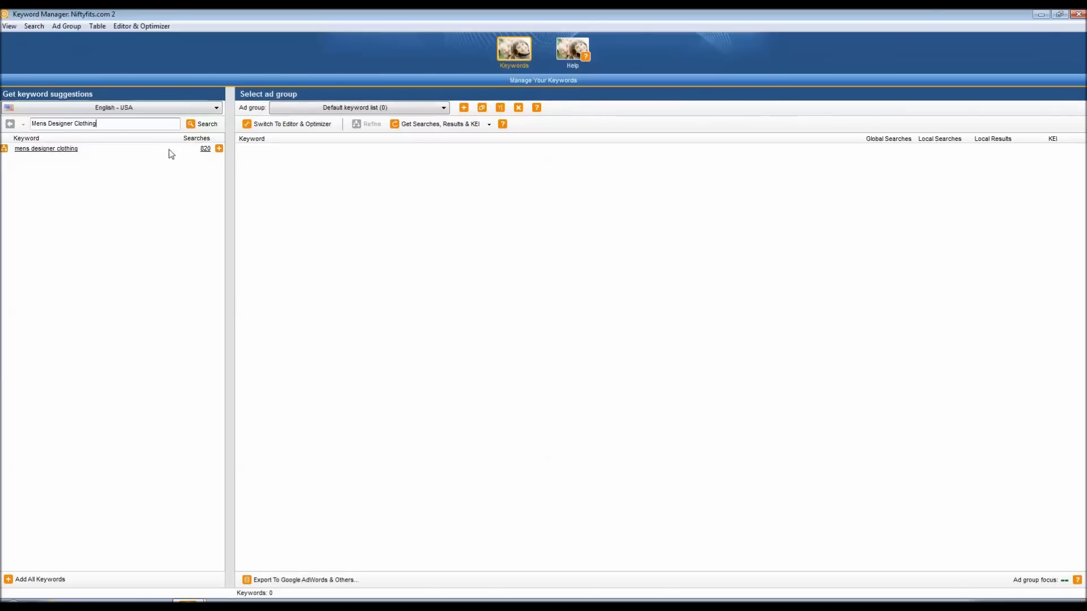
Broaden the keyword suggestion search to "mens designer".
click(69, 149)
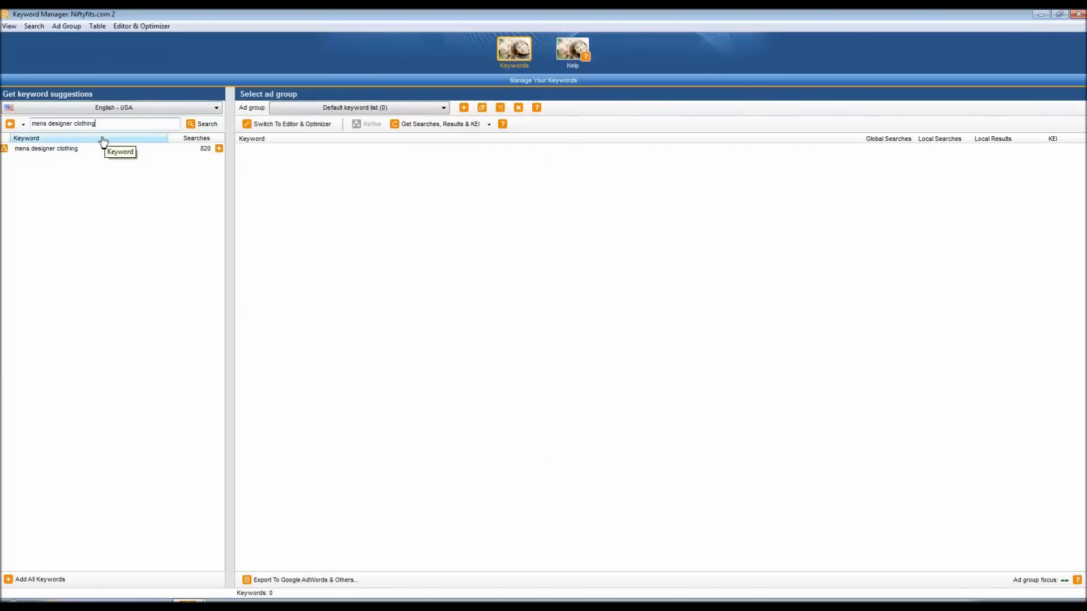
key(BackSpace)
key(BackSpace)
key(BackSpace)
key(BackSpace)
key(BackSpace)
key(BackSpace)
click(208, 126)
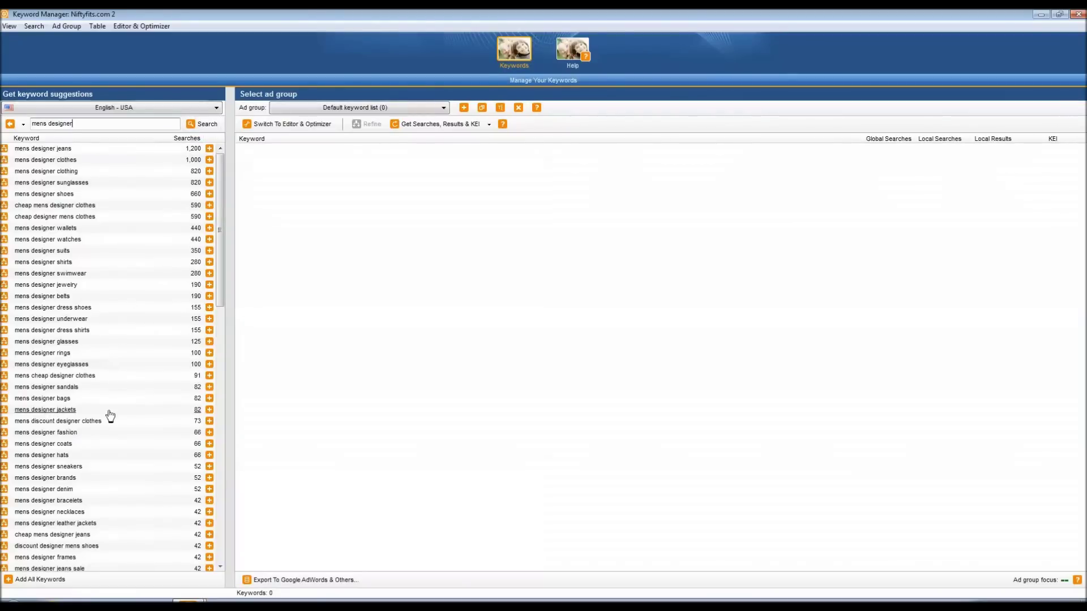
Get keyword suggestions for the broader term "mens", and refine the search to "mens clothes".
click(95, 127)
key(BackSpace)
key(BackSpace)
key(BackSpace)
click(215, 125)
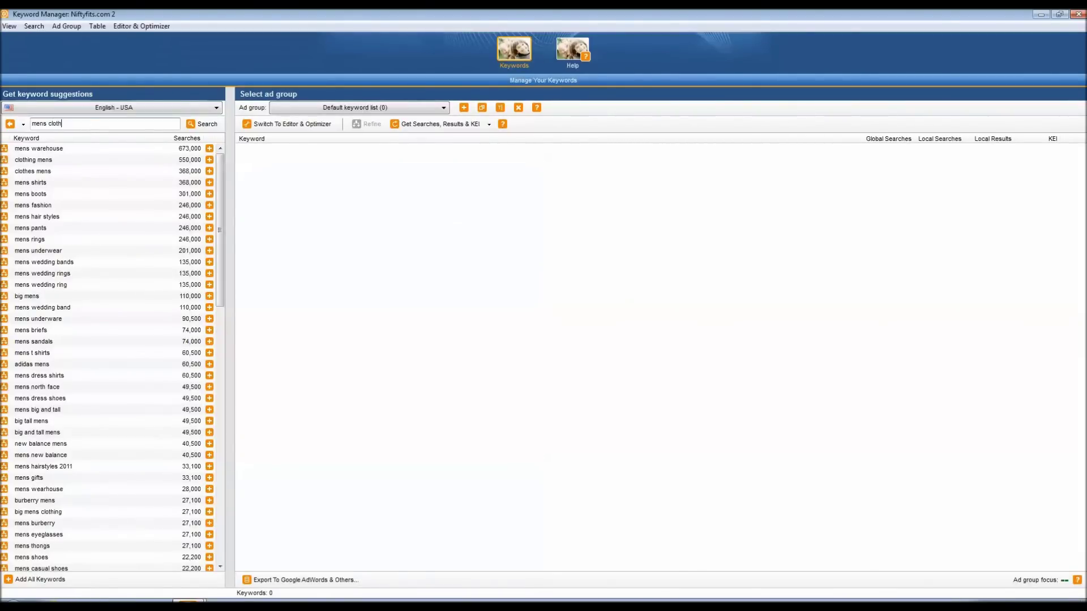
key(Return)
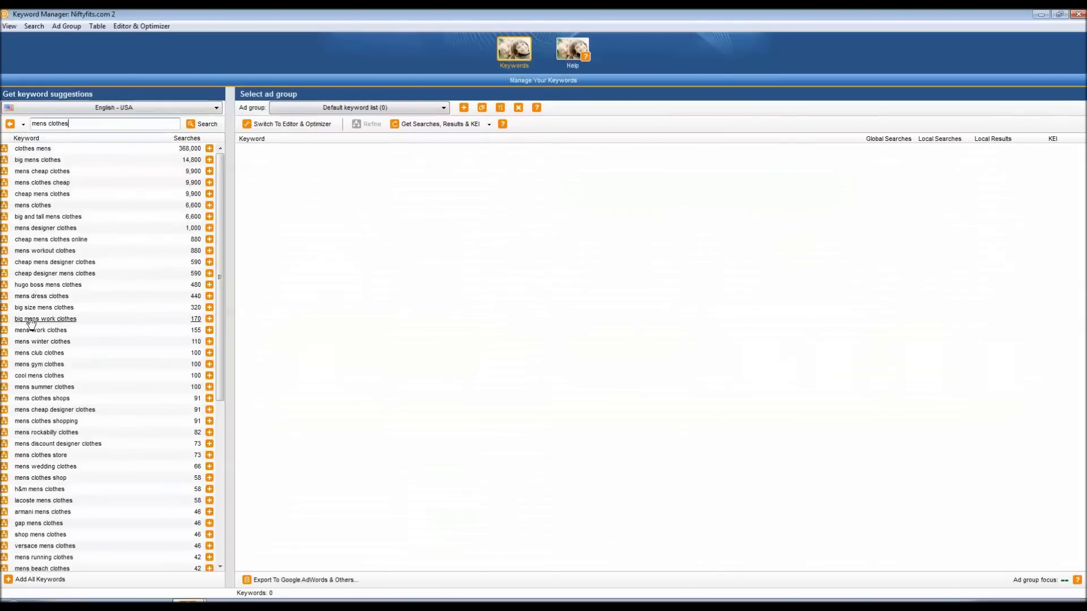
Add the suggestions "clothes mens" and "big mens clothes" to the default keyword list and close the Keyword Manager.
click(209, 148)
click(210, 161)
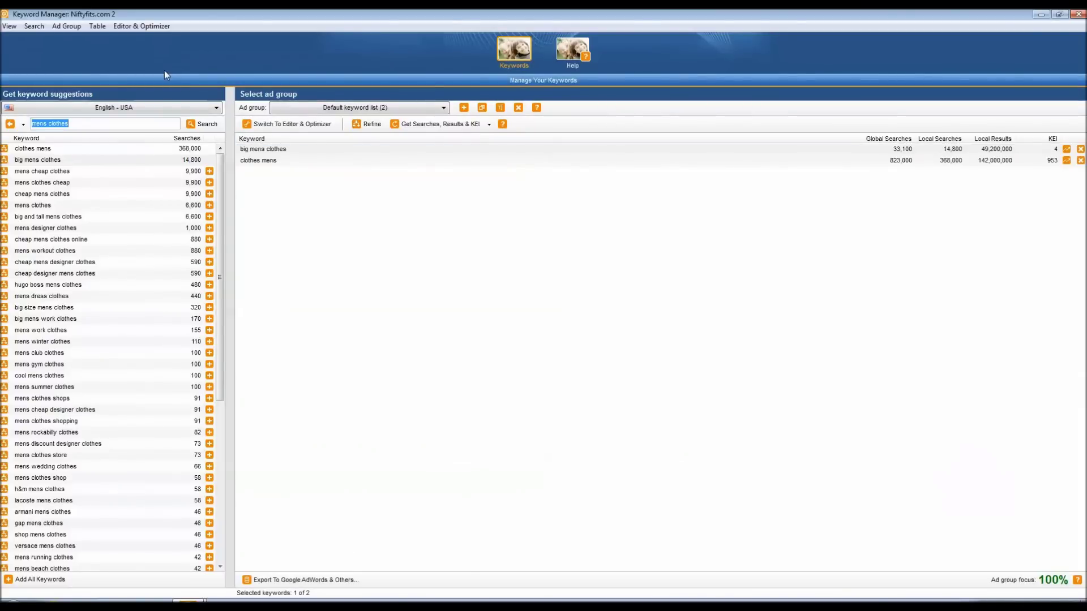
click(1077, 15)
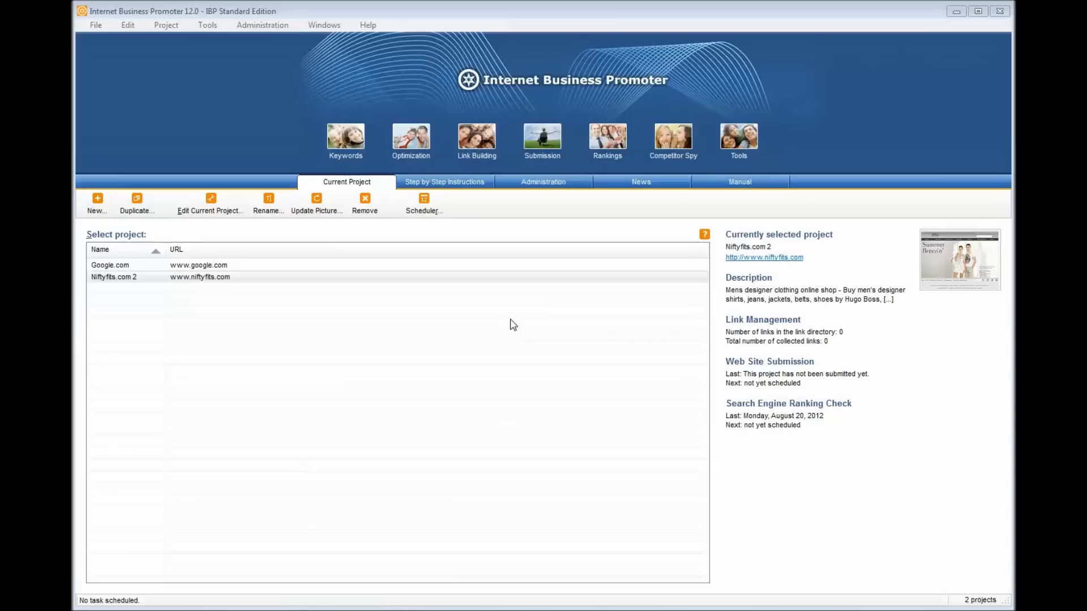
Open the Link Manager, review the ways to add sites, and preview then cancel the assistant for sites with link suggestion forms.
click(483, 148)
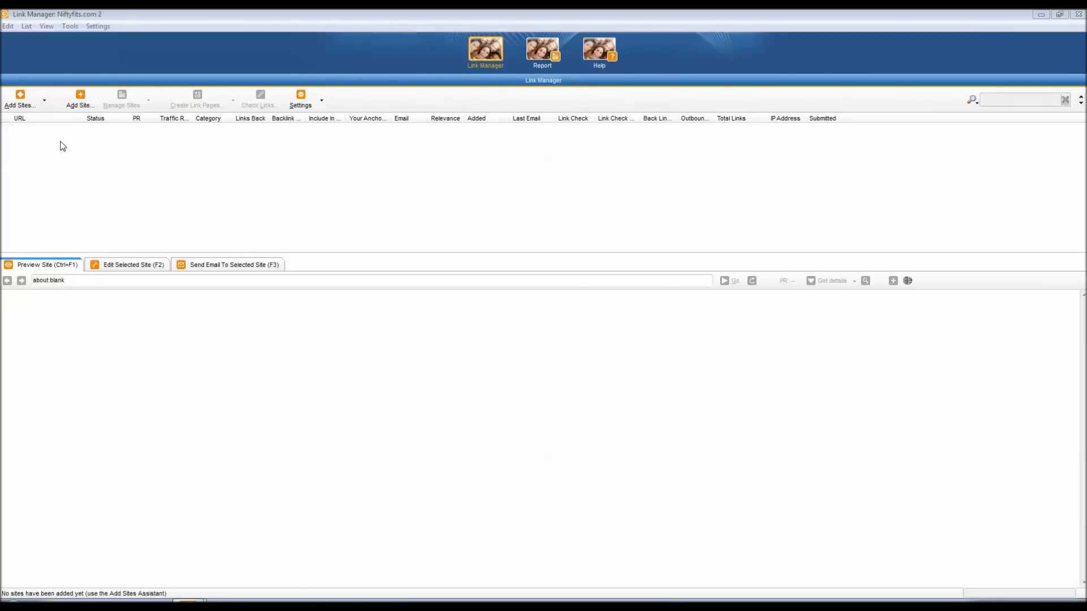
click(45, 103)
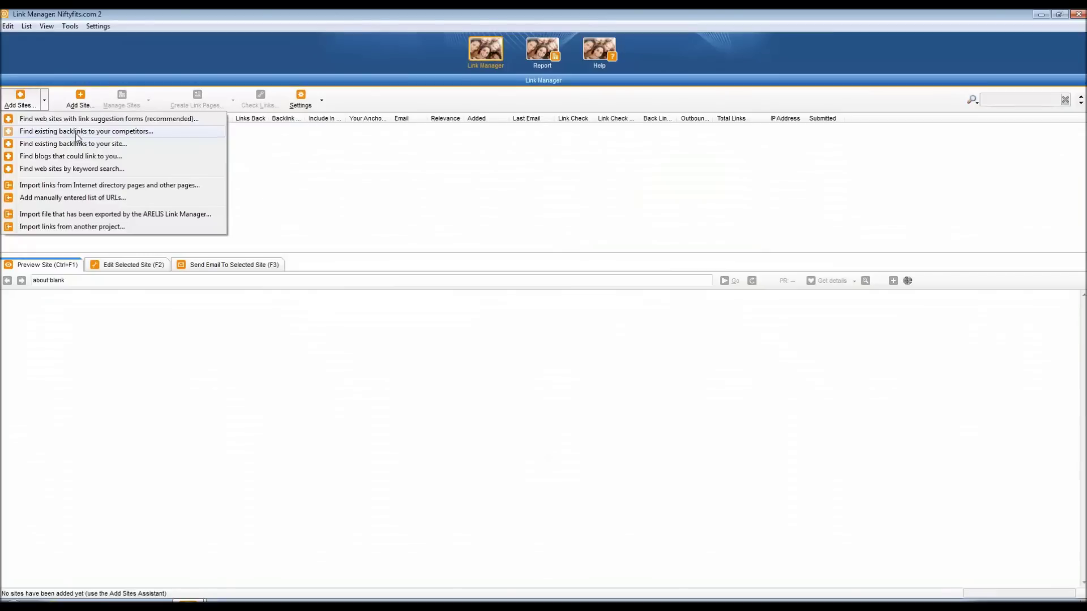
click(30, 103)
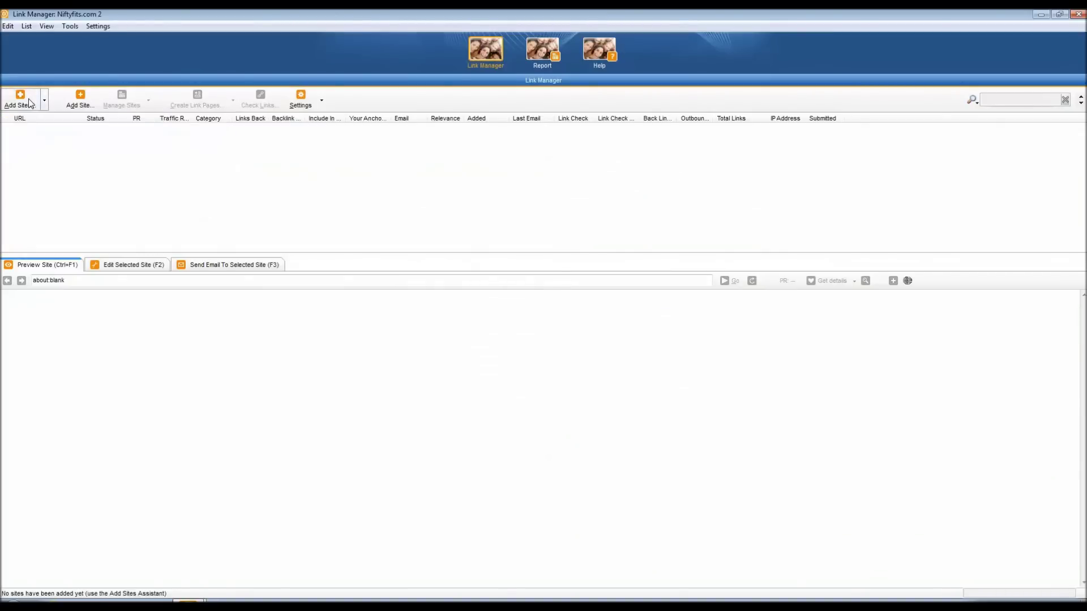
click(44, 103)
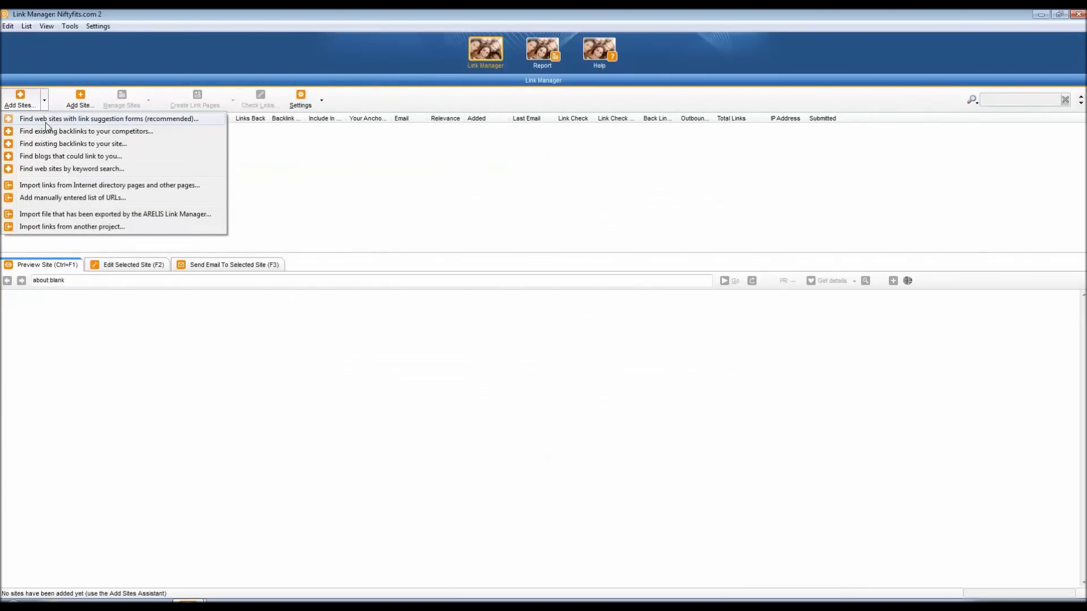
click(46, 122)
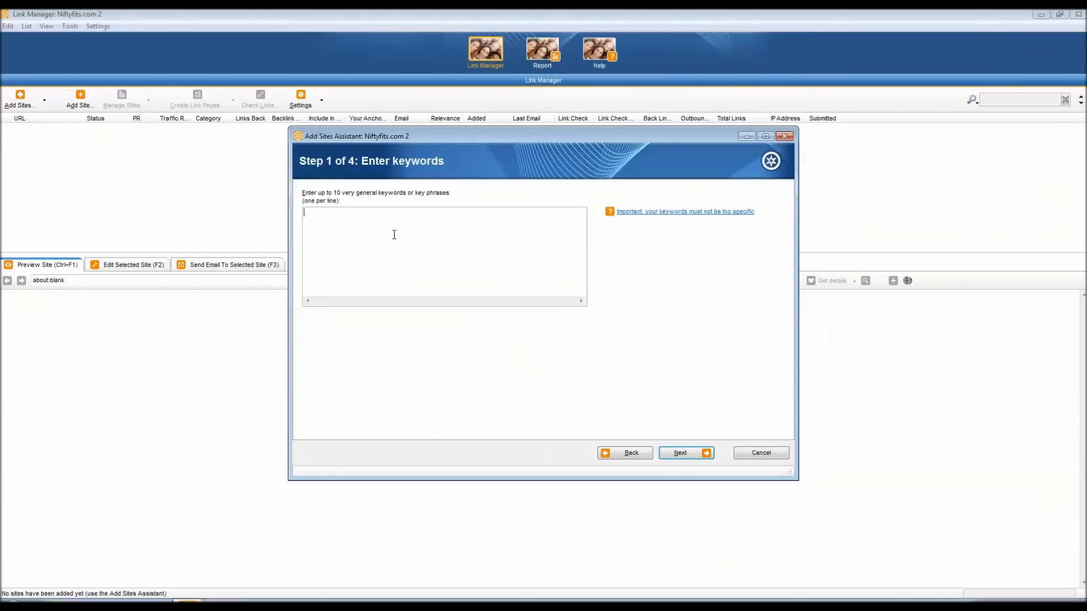
click(740, 456)
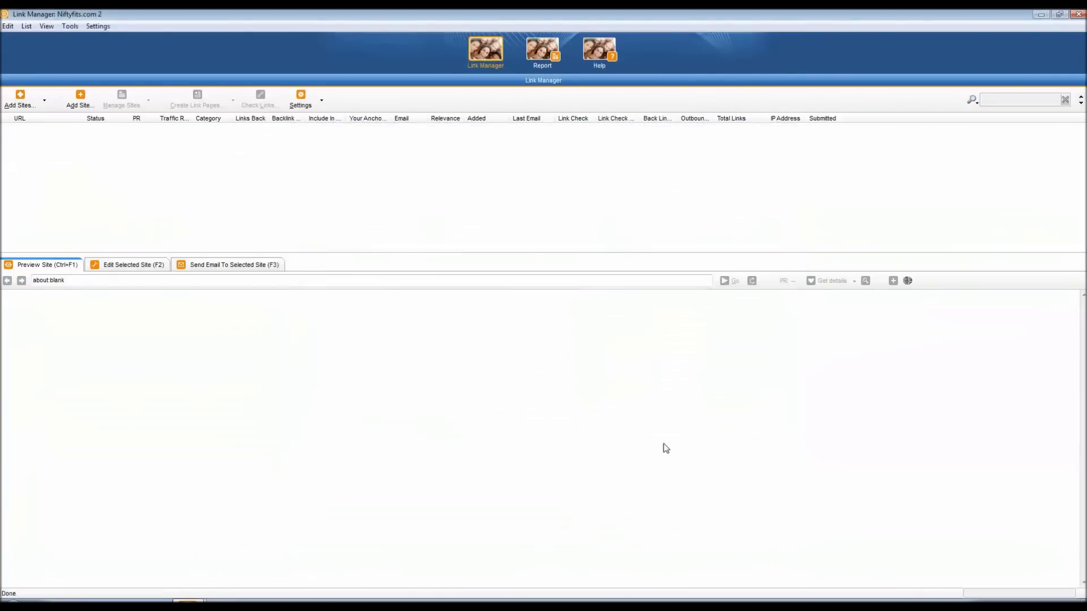
Look over the Link Manager's forms for editing and emailing a selected site, plus its available settings.
click(121, 270)
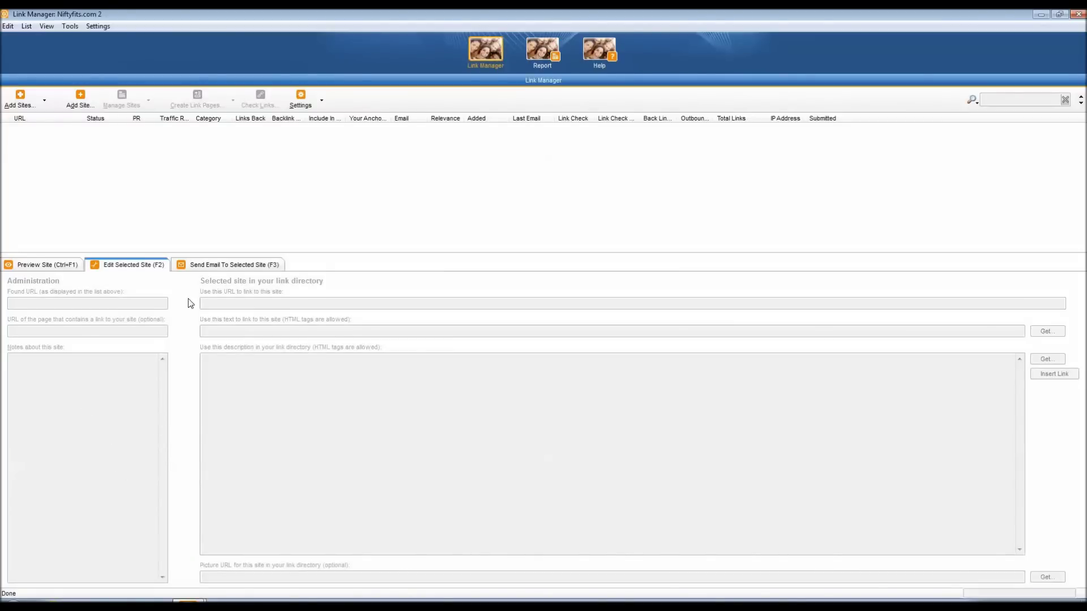
click(213, 265)
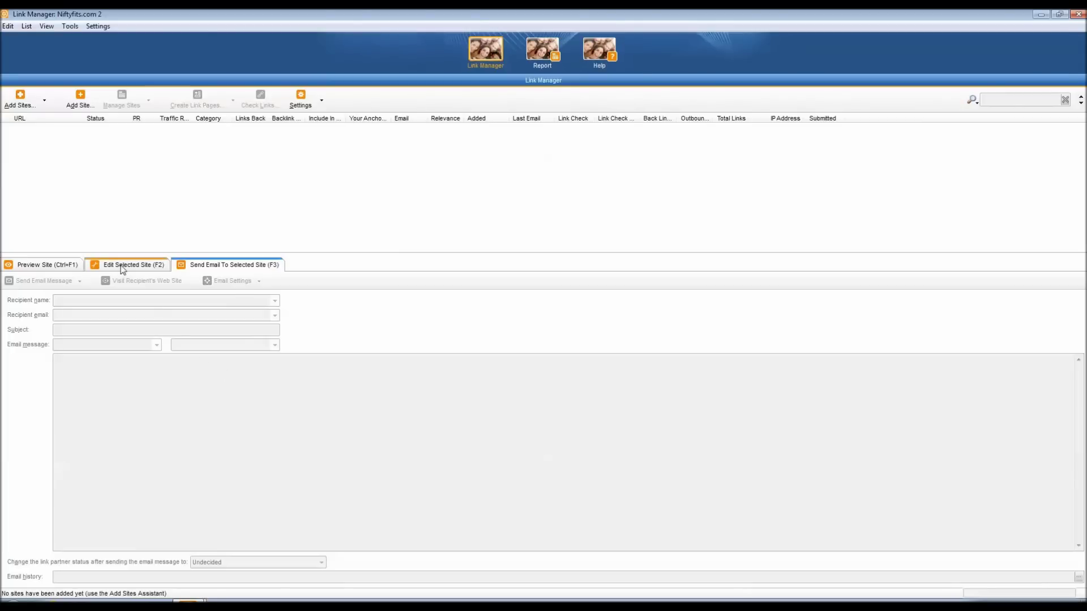
click(320, 105)
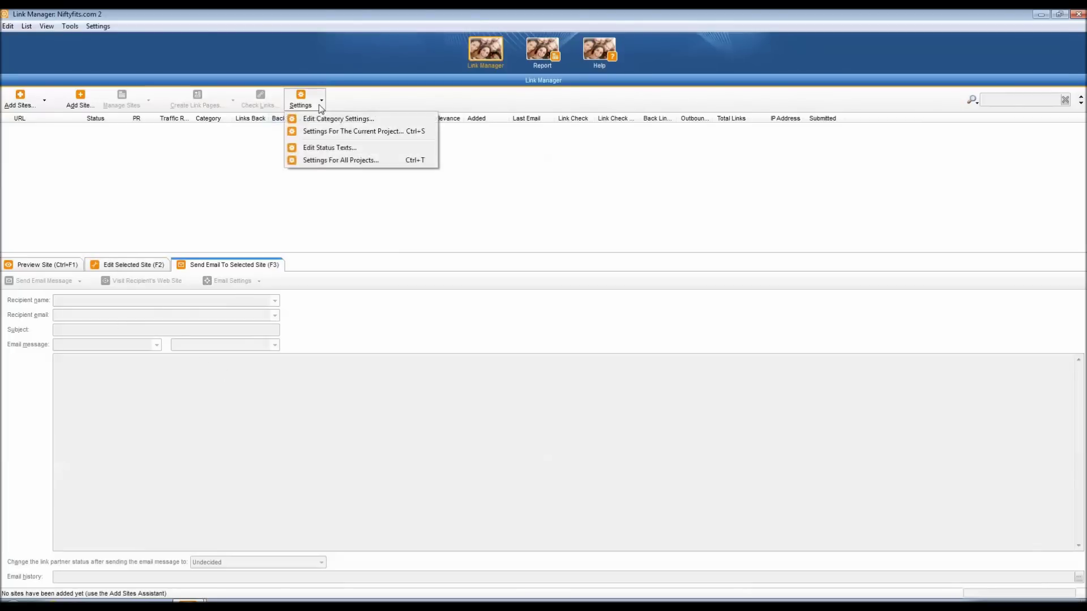
click(244, 184)
View the Link Management Report and close the Link Manager.
click(544, 57)
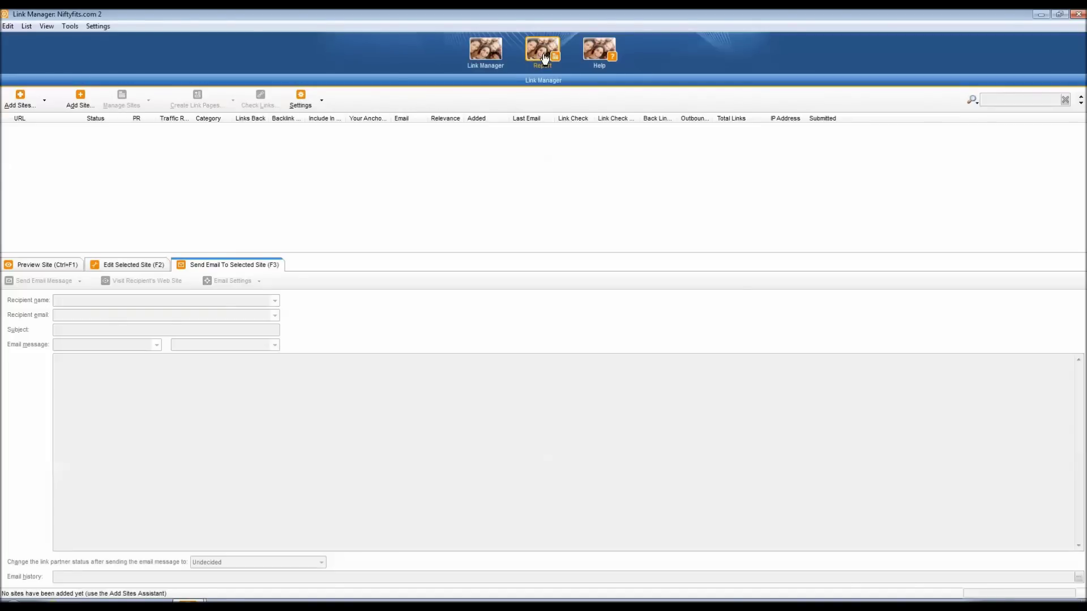
click(544, 58)
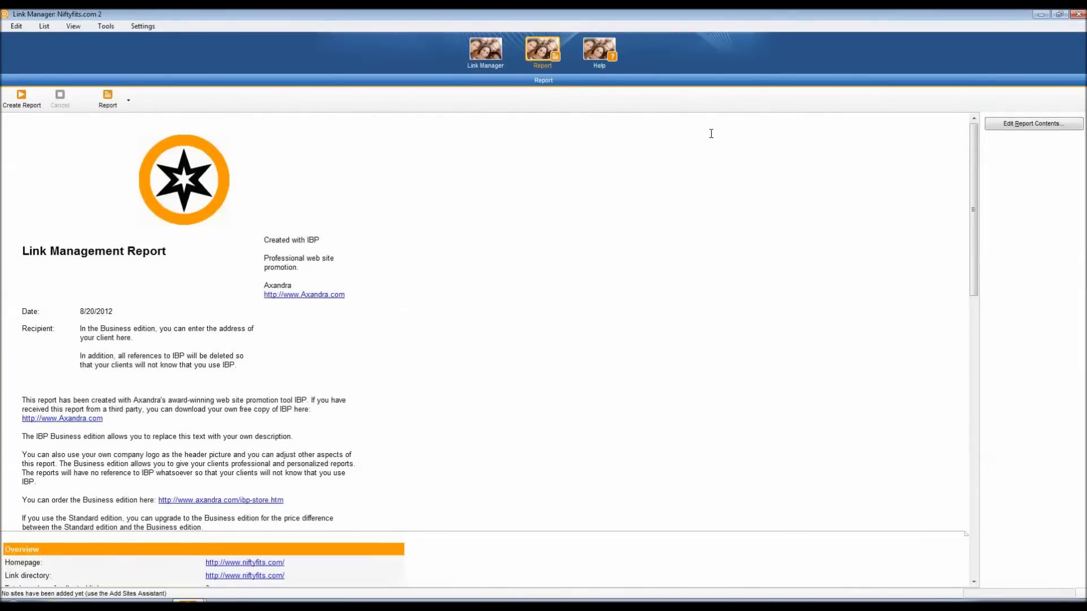
mouse_move(974, 146)
mouse_down()
mouse_move(972, 446)
mouse_move(999, 311)
mouse_move(995, 146)
mouse_up()
click(1078, 14)
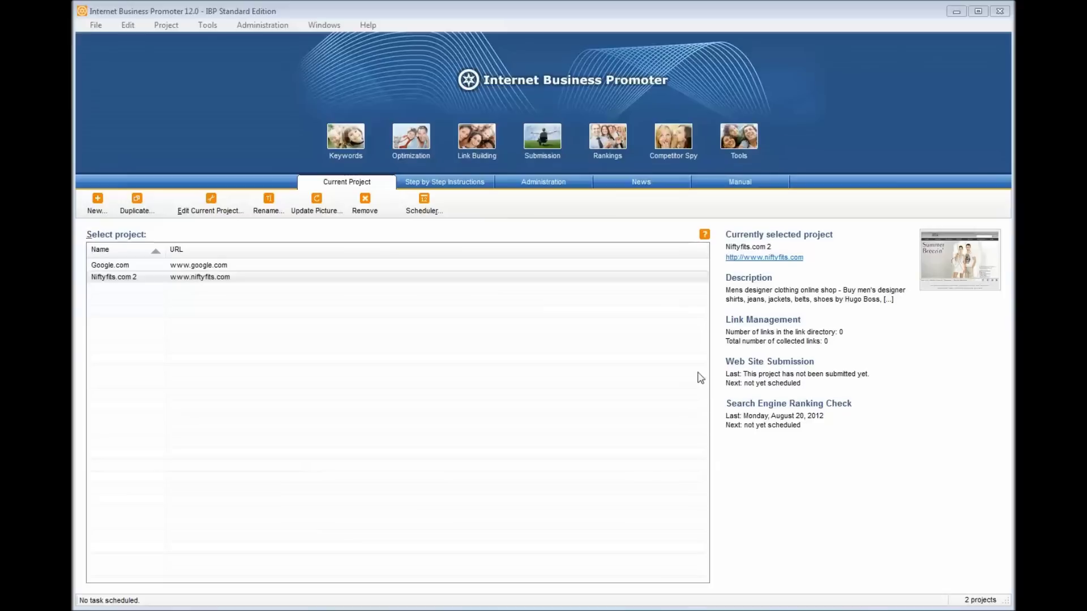
Open Competitor Spy and get information about the competitor nordstrom.com.
click(677, 147)
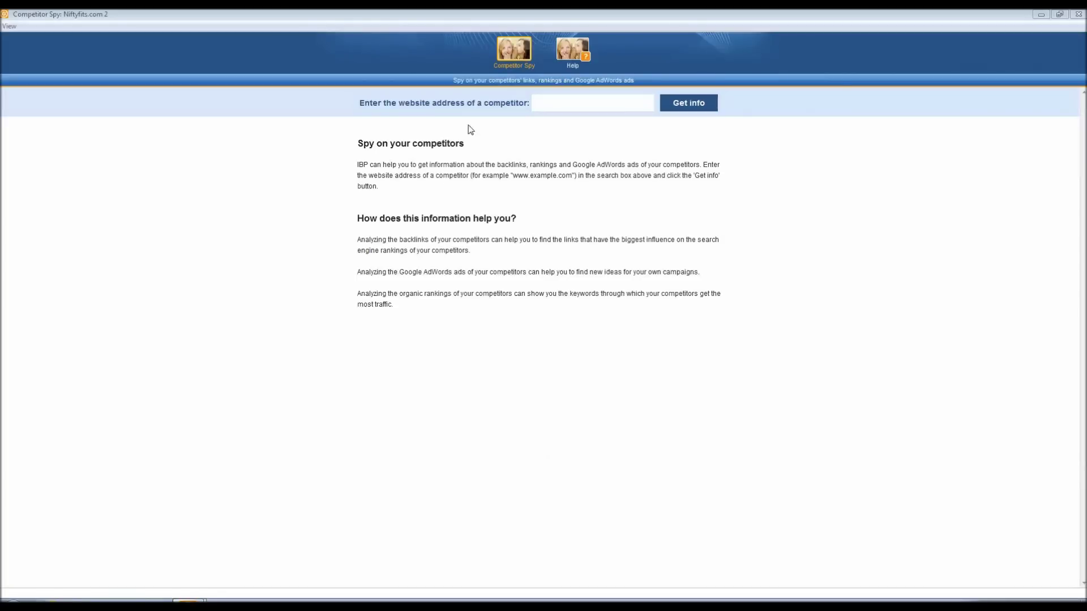
click(565, 104)
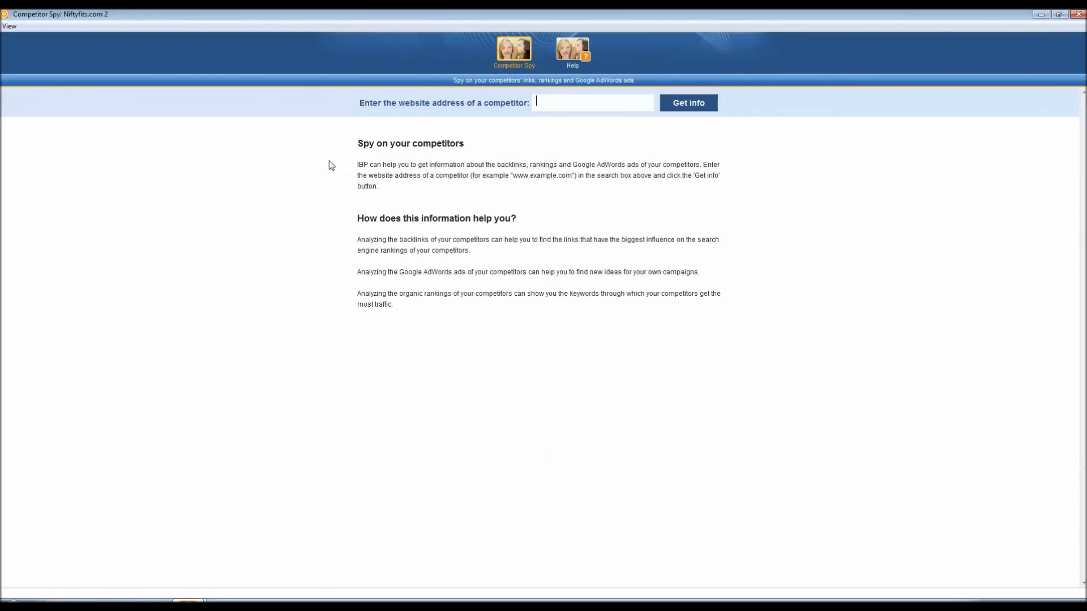
text(nordstrom.com)
click(710, 106)
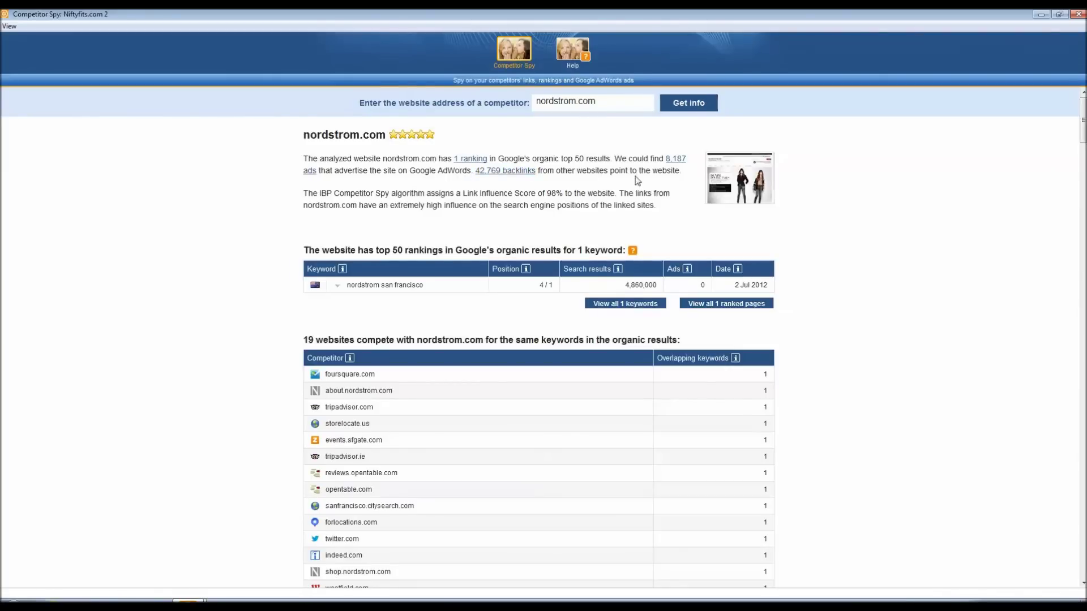
Examine nordstrom.com's overview, organic keyword rankings and the list of websites competing for the same keywords.
mouse_move(765, 208)
scroll(287, 275, down, 3)
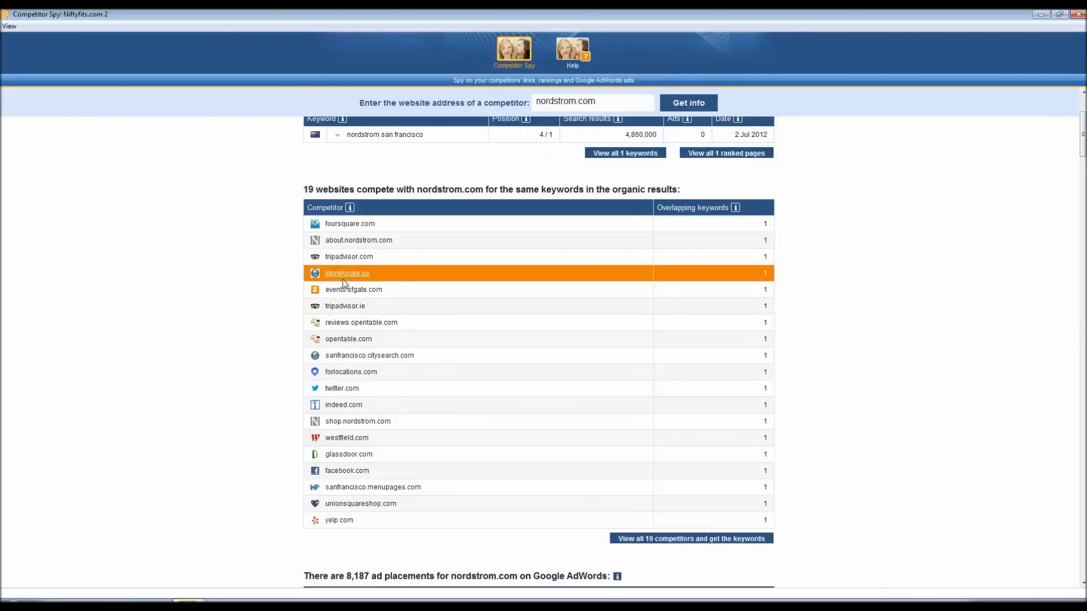
scroll(348, 323, down, 4)
scroll(353, 368, up, 4)
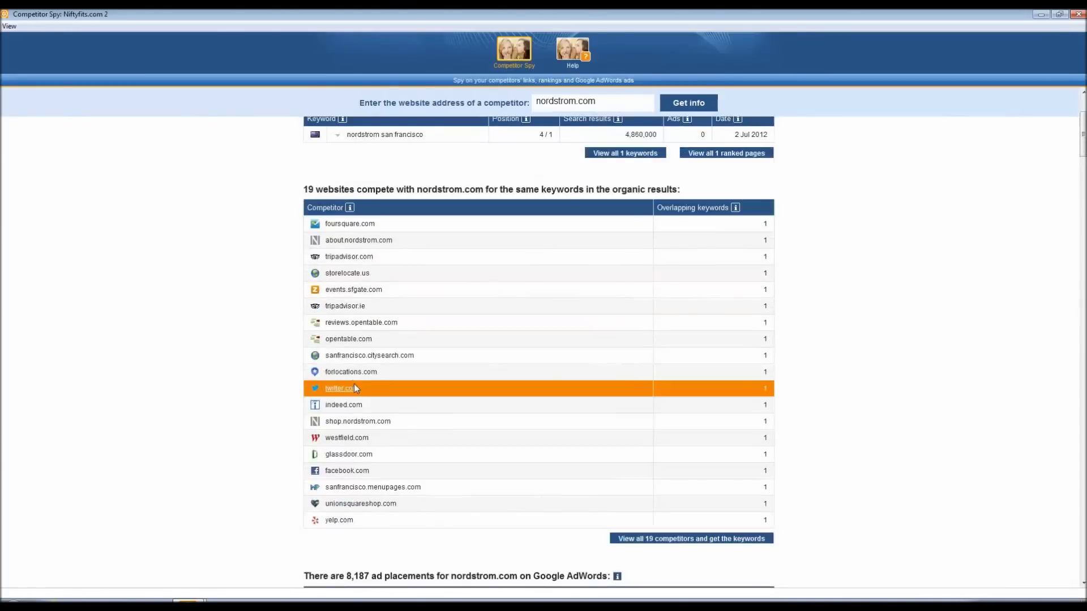
scroll(355, 384, up, 3)
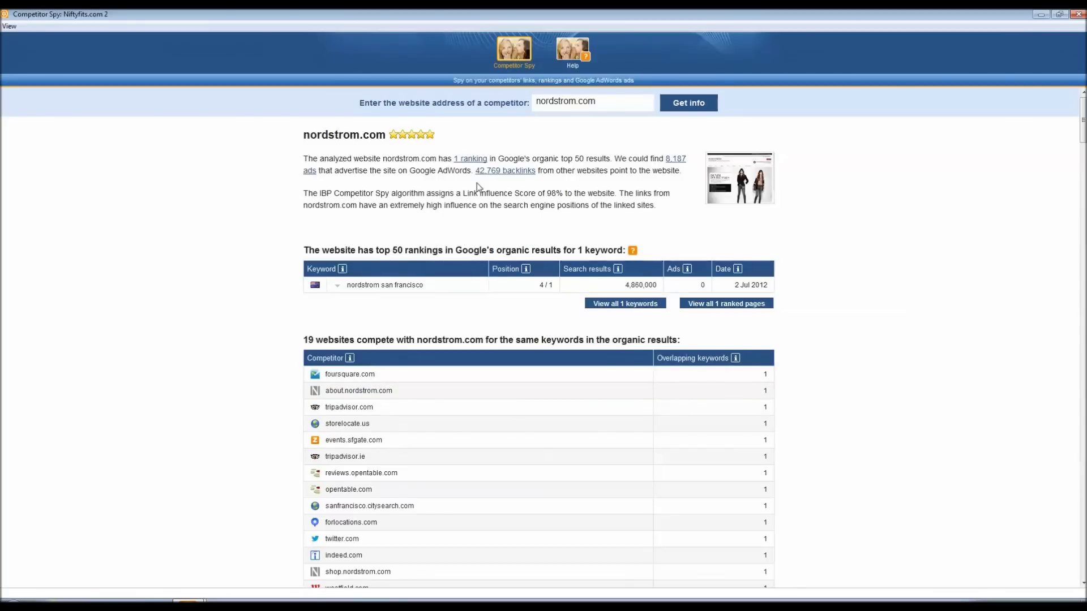
Examine the backlinks pointing to nordstrom.com and the table of anchor texts they use.
click(496, 173)
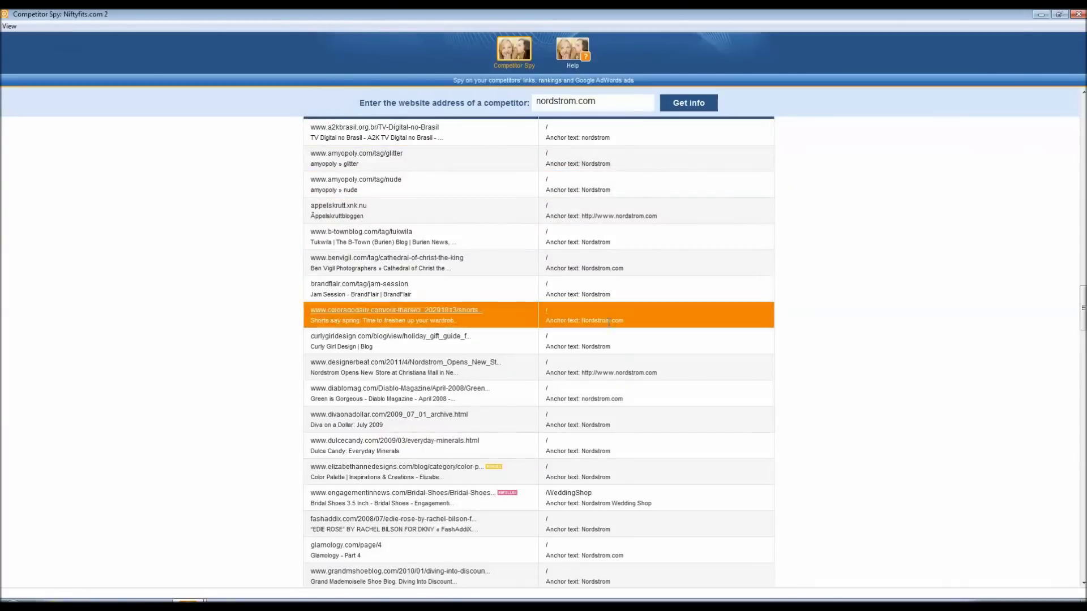
scroll(606, 345, down, 2)
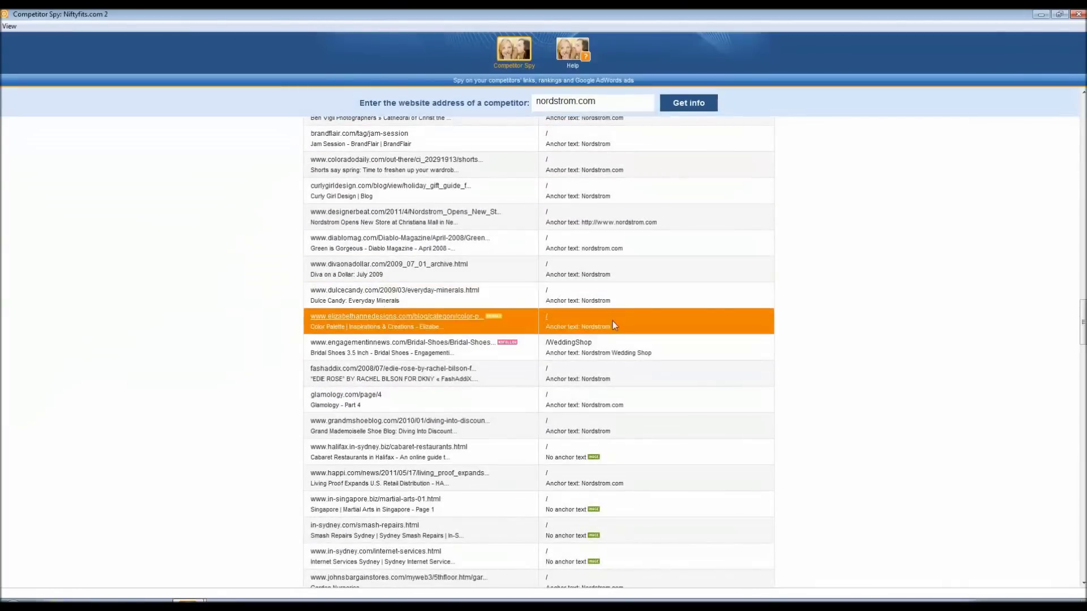
scroll(605, 328, down, 2)
scroll(605, 352, down, 6)
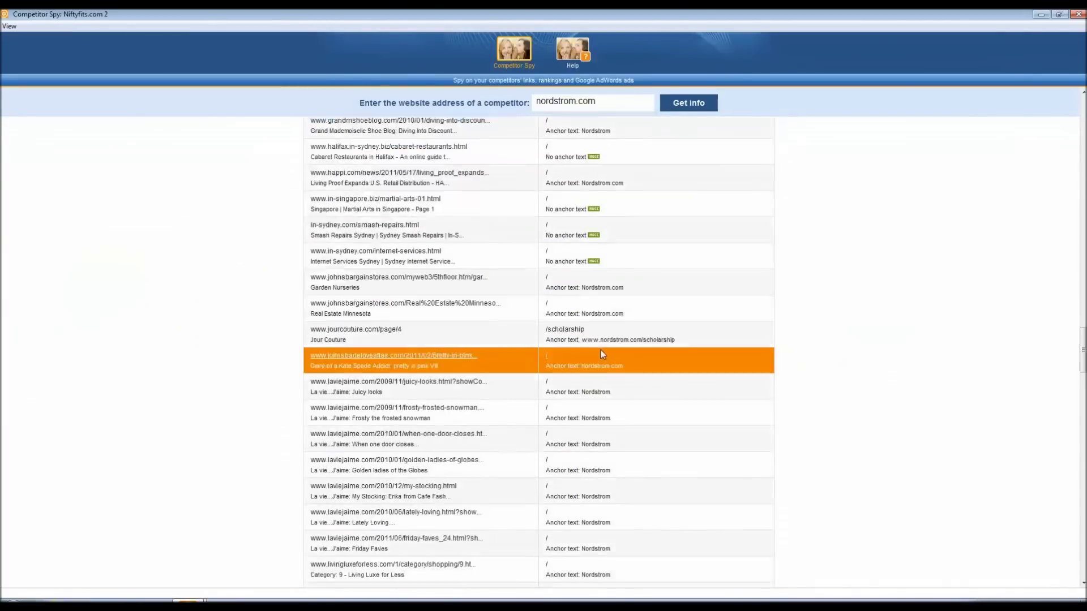
scroll(595, 350, down, 10)
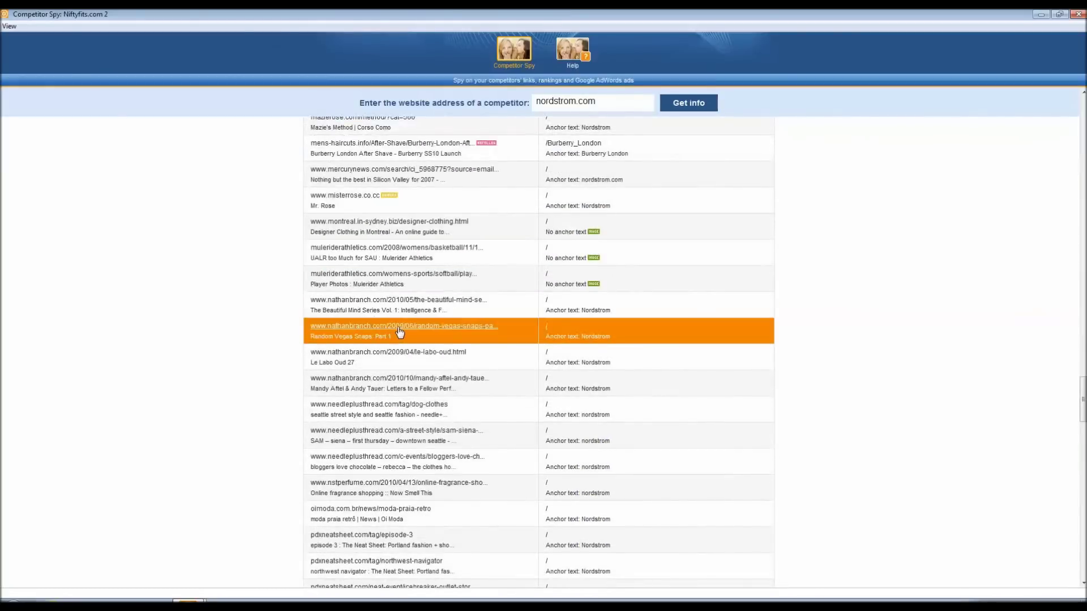
scroll(405, 334, down, 12)
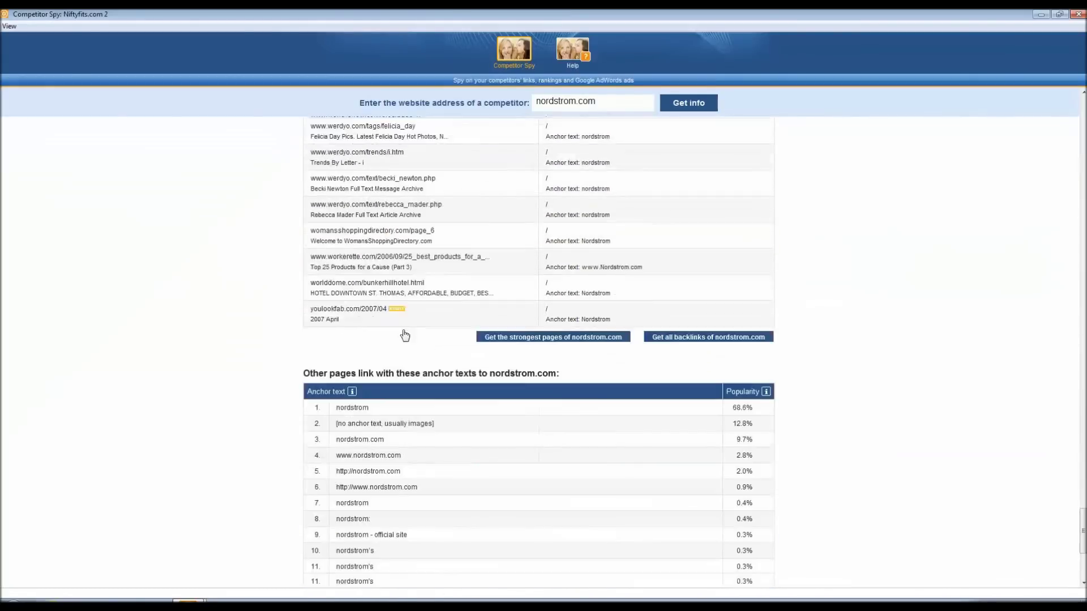
scroll(405, 334, down, 1)
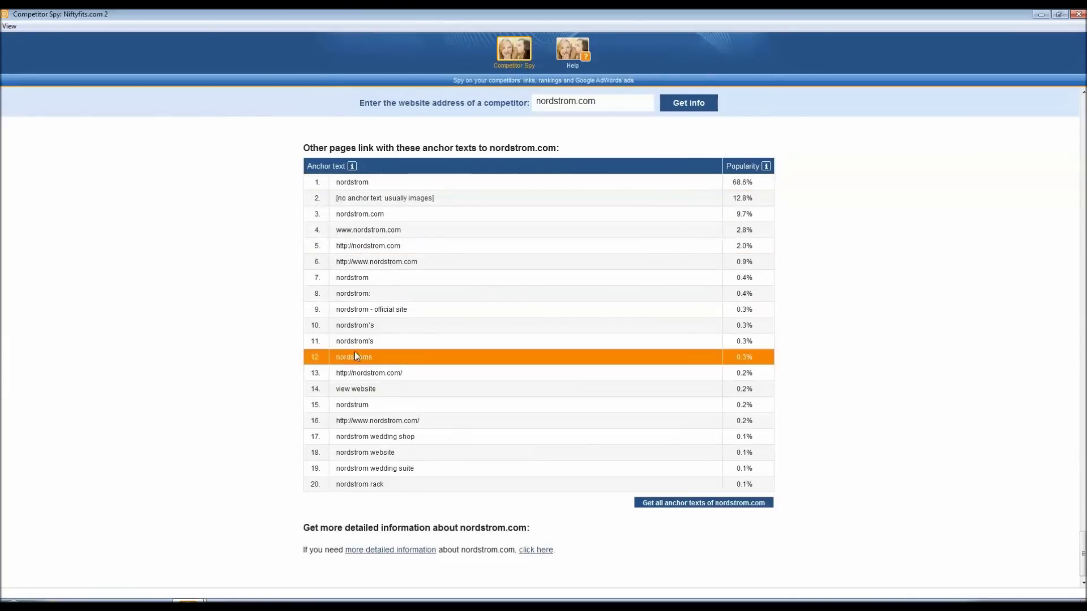
scroll(421, 420, up, 8)
scroll(421, 420, up, 10)
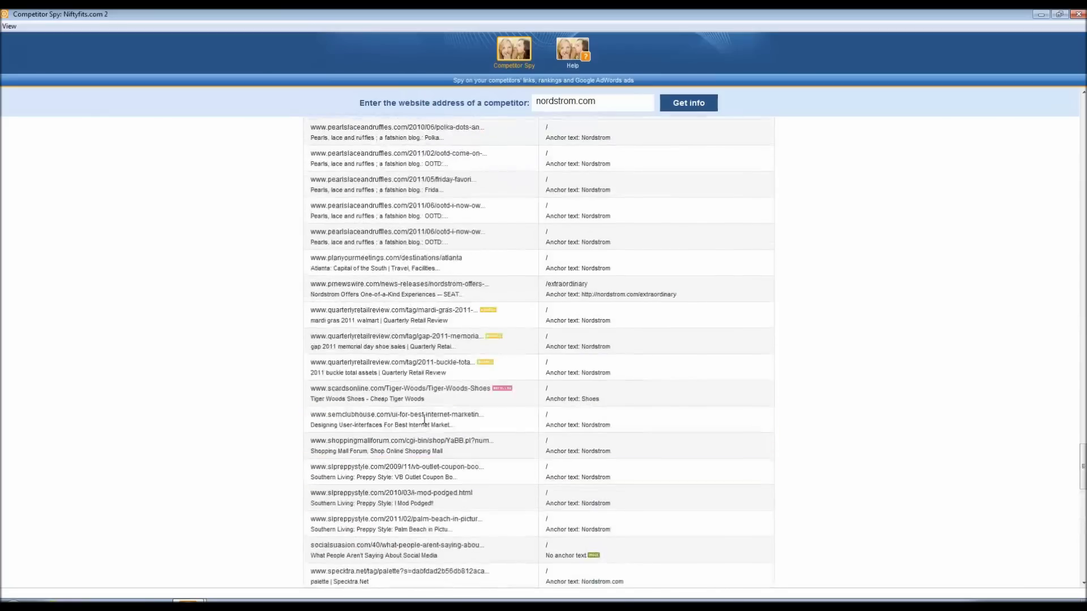
Get competitor information about the linking site a2kbrasil.org.br from nordstrom.com's backlink list and examine its organic keyword rankings.
scroll(426, 424, up, 10)
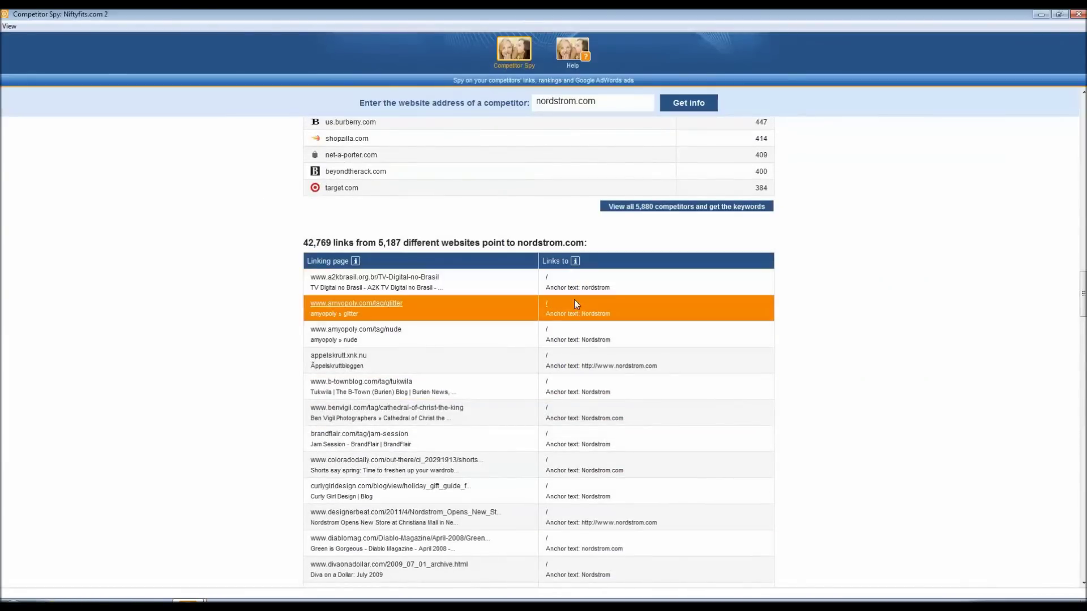
click(389, 281)
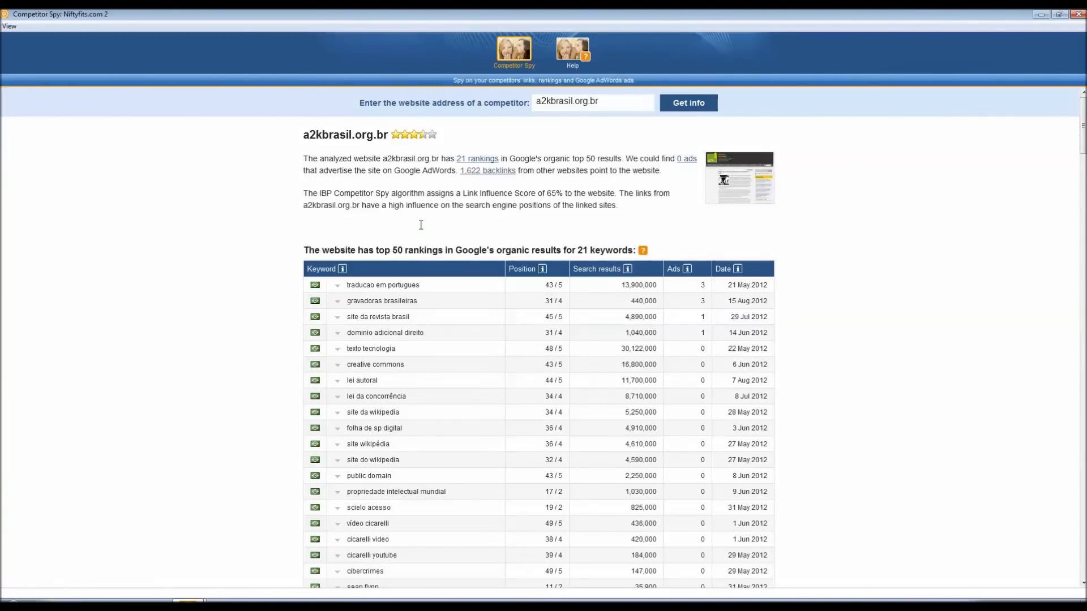
scroll(398, 294, down, 5)
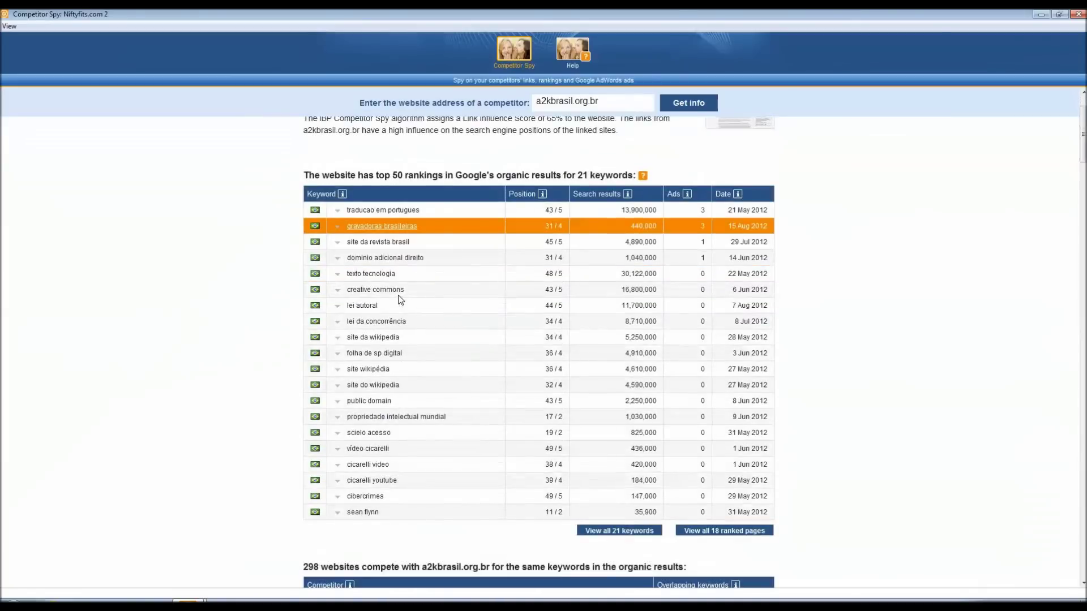
scroll(509, 294, up, 3)
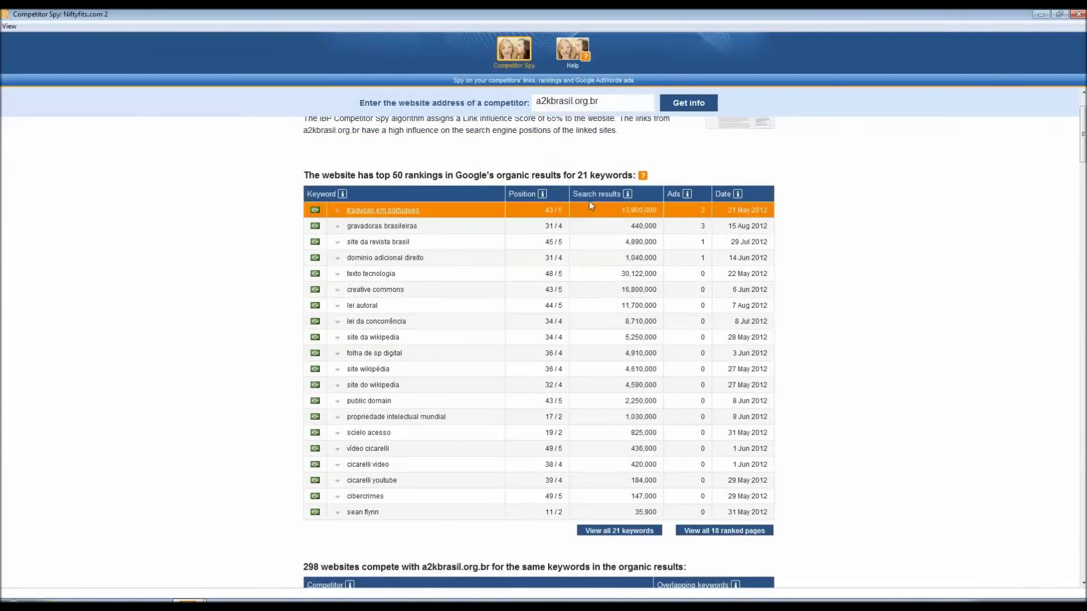
mouse_move(688, 197)
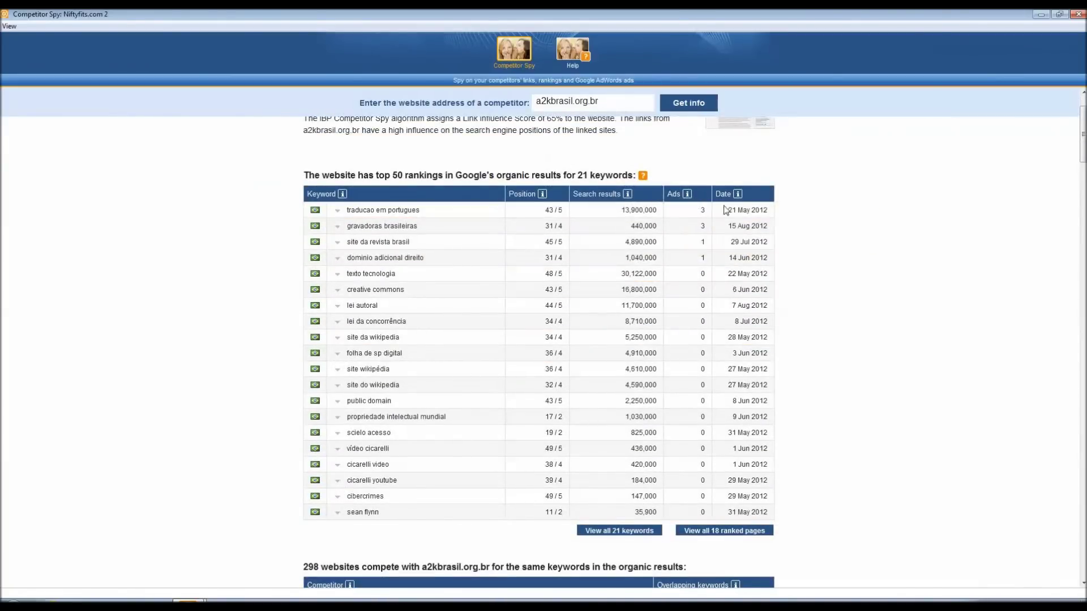
Examine a2kbrasil.org.br's competing websites, backlinks and anchor texts, and close Competitor Spy.
scroll(674, 325, down, 5)
scroll(657, 329, down, 6)
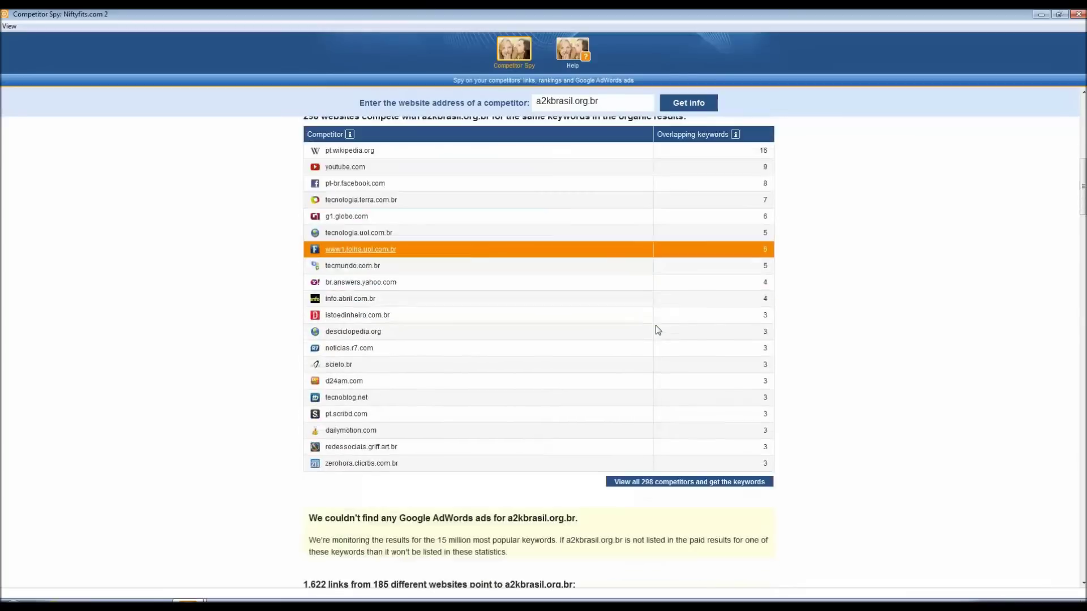
scroll(657, 330, up, 6)
scroll(658, 331, down, 4)
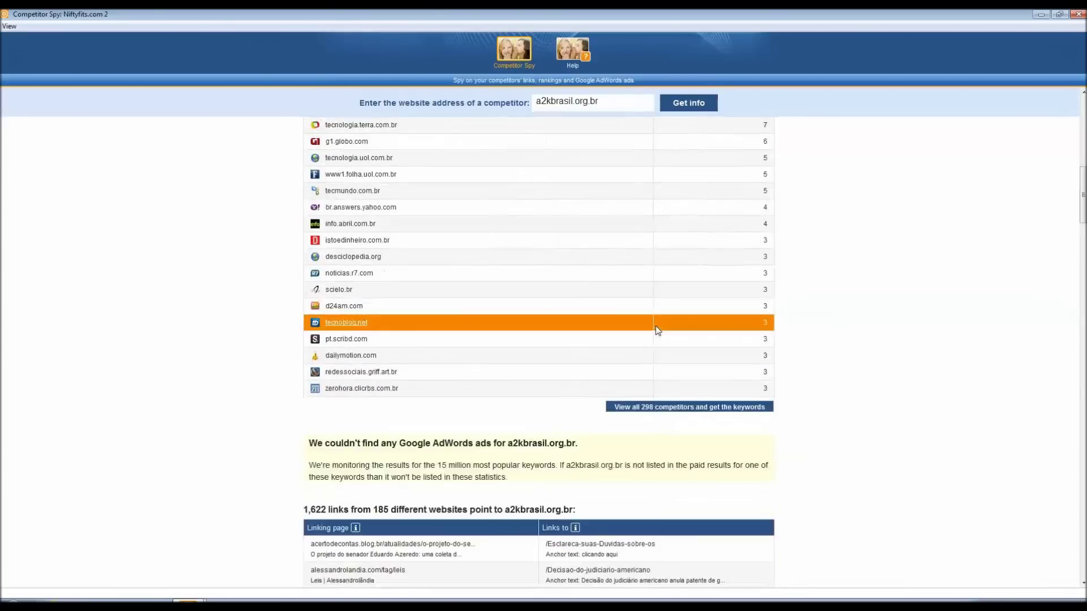
scroll(658, 331, down, 20)
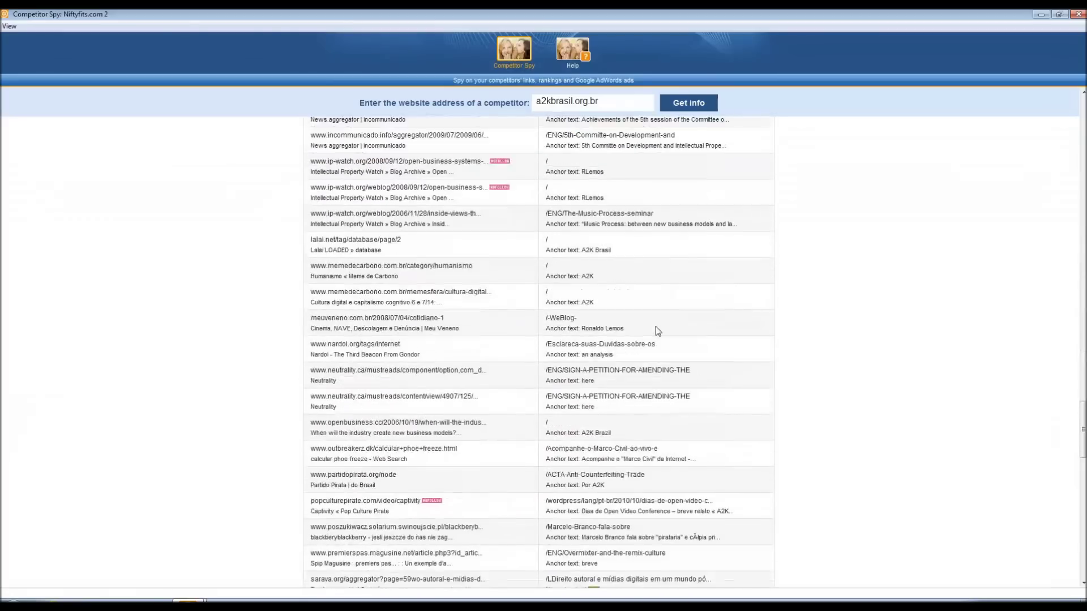
scroll(658, 330, down, 7)
scroll(674, 317, up, 7)
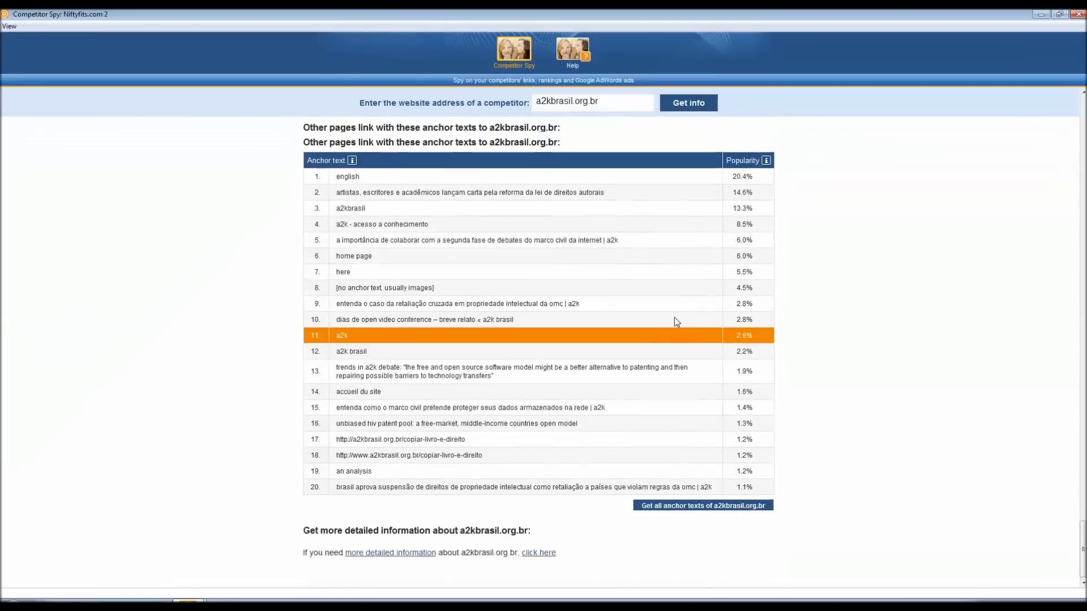
scroll(671, 336, up, 20)
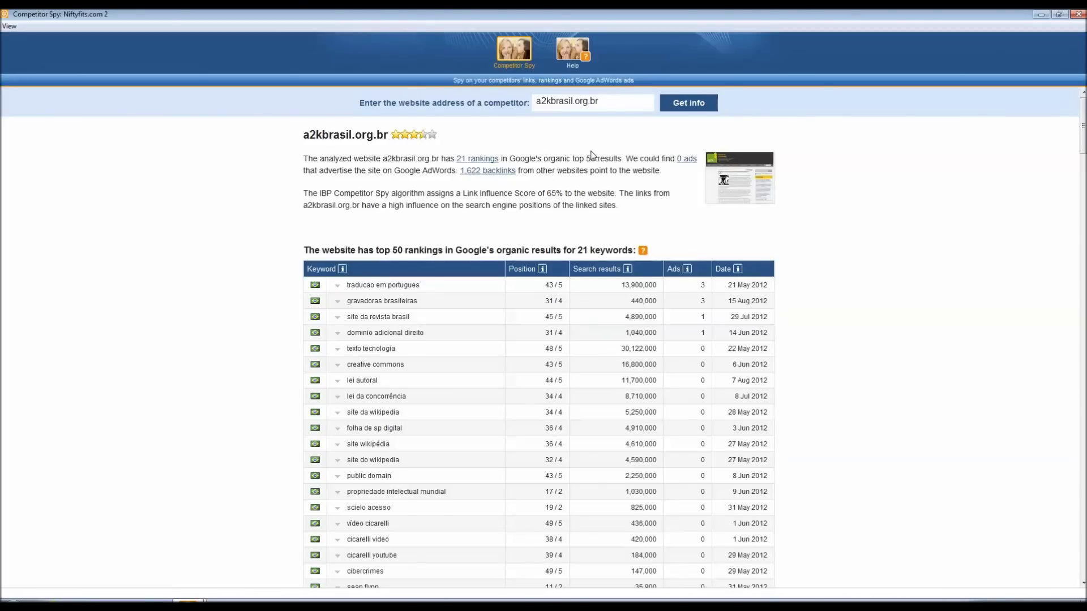
click(1078, 16)
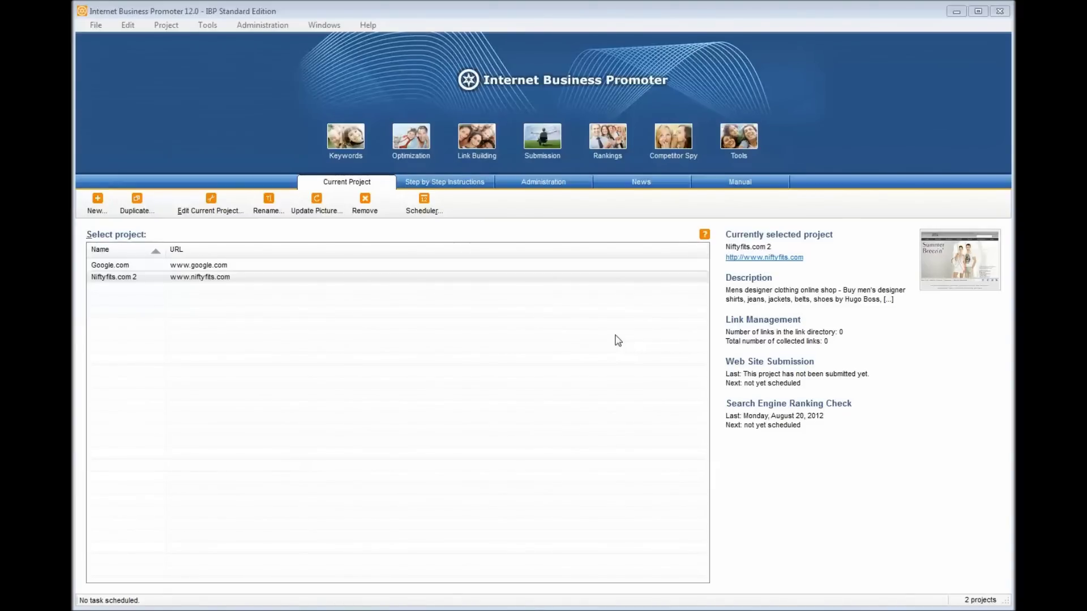
Select the Niftyfits.com 2 project and view the administration information about the limitations of the Standard Edition.
click(289, 278)
click(548, 191)
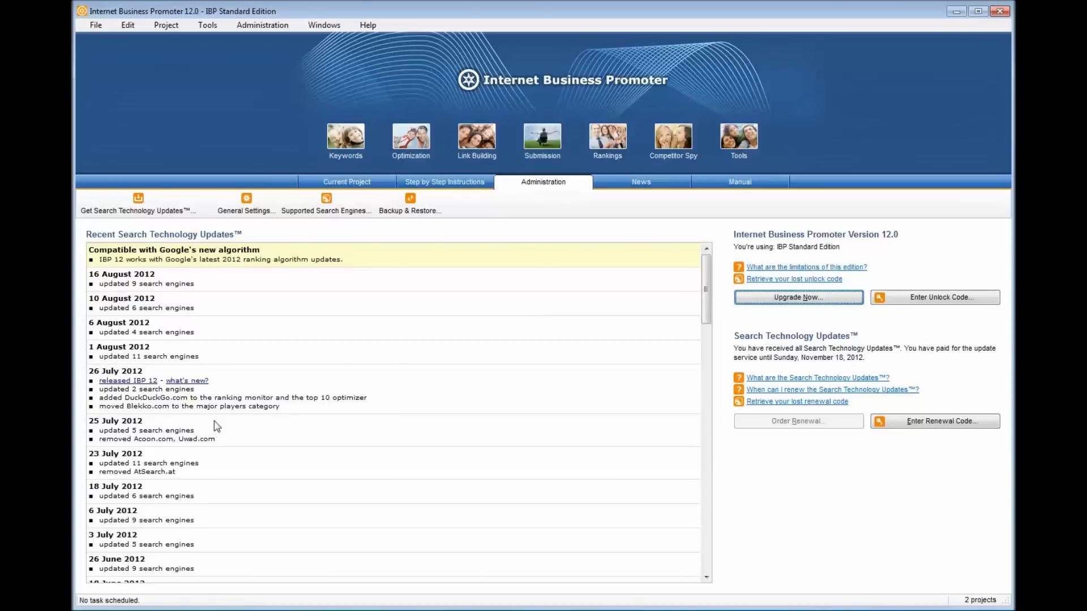
click(838, 268)
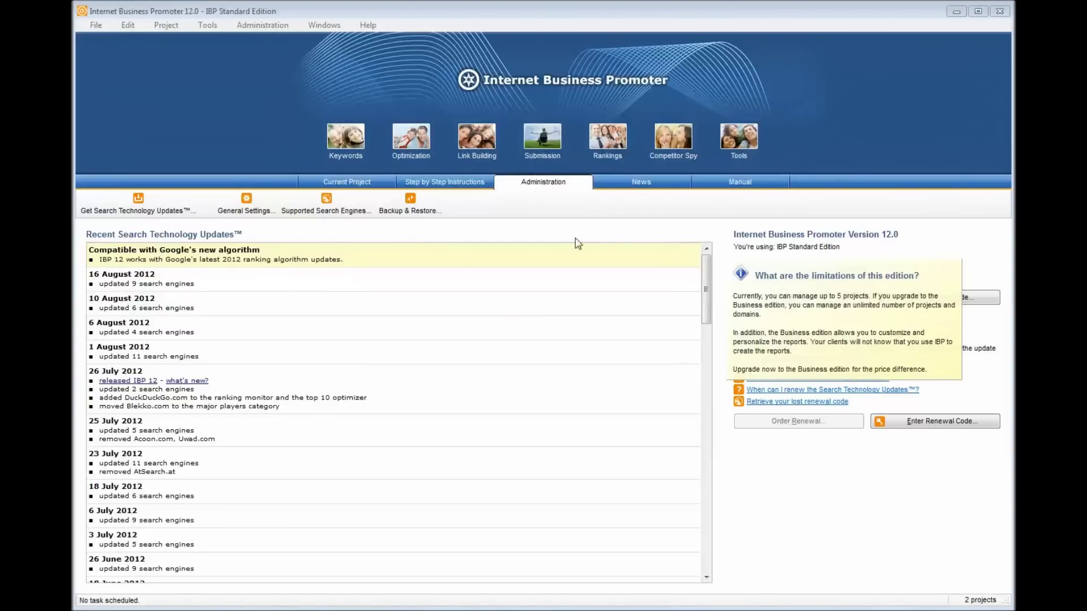
Open the Scheduler and start adding a Search Engine Ranking Check task for Niftyfits.com 2 with report saving turned off.
click(379, 182)
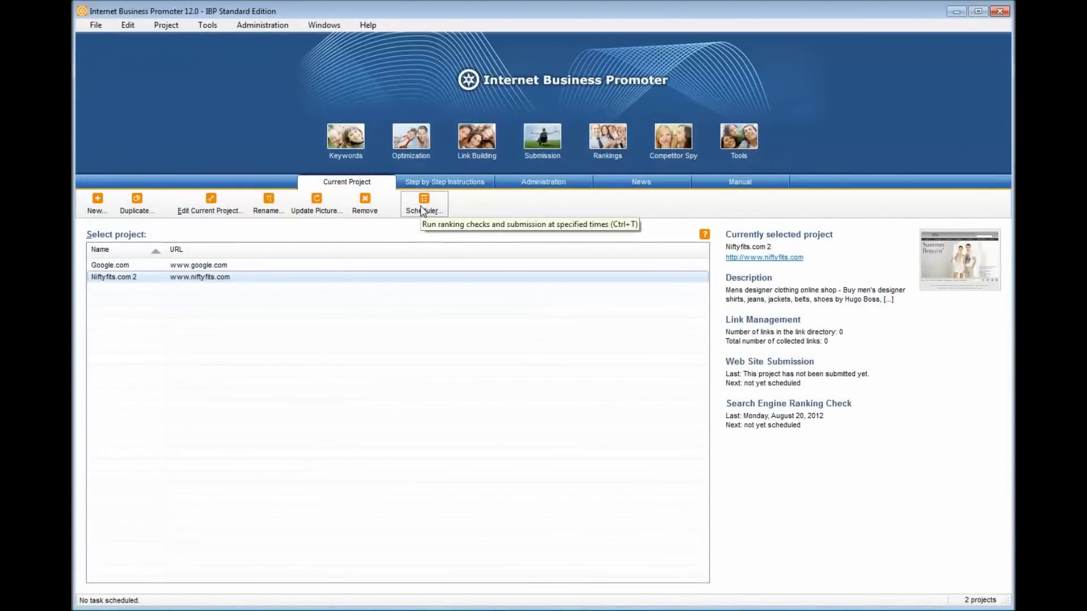
click(421, 211)
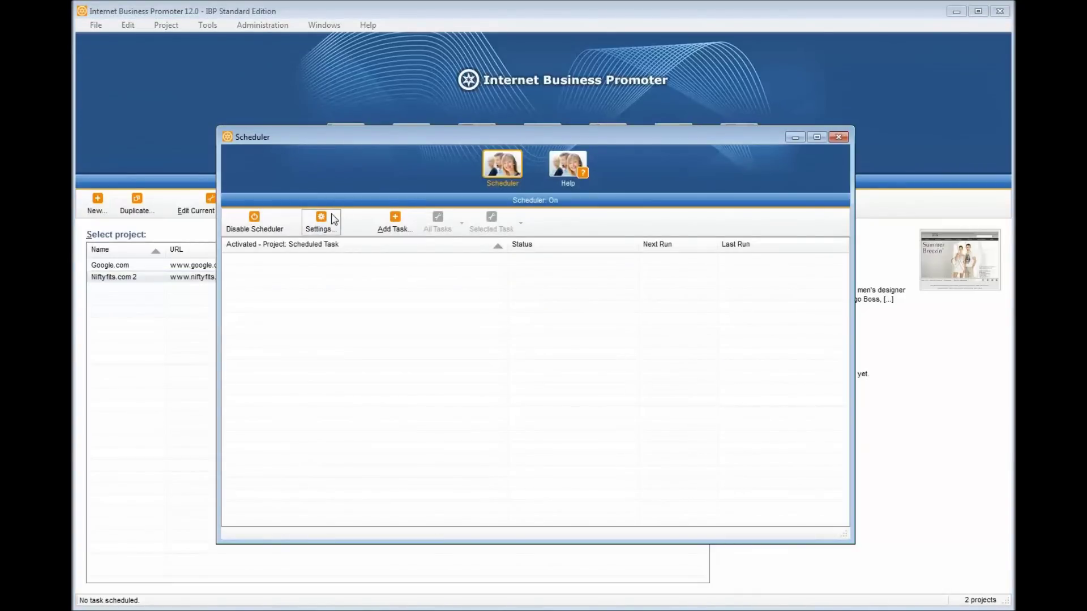
click(394, 222)
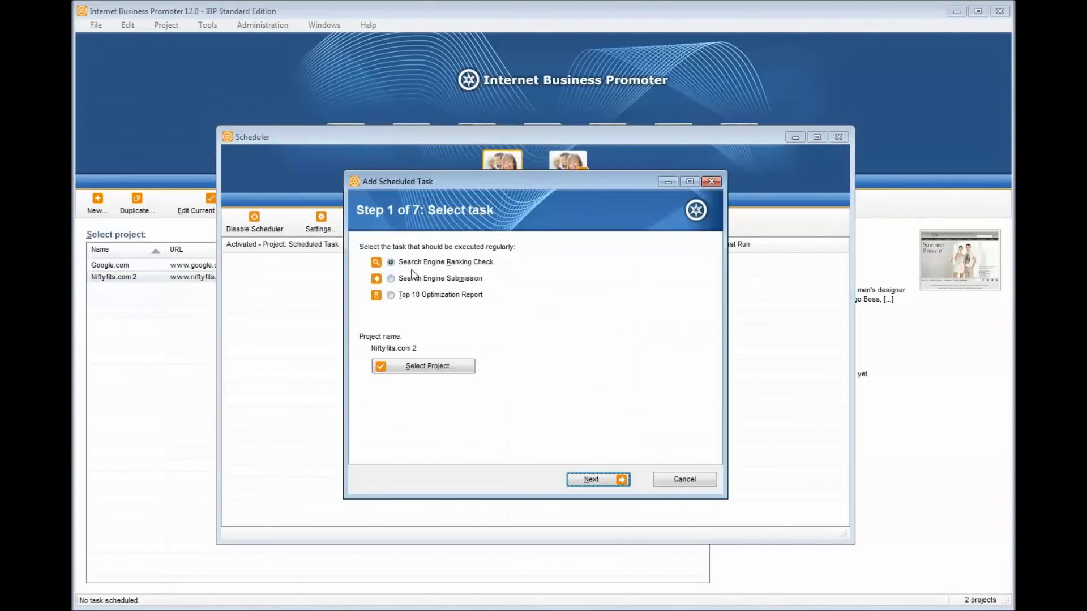
click(606, 480)
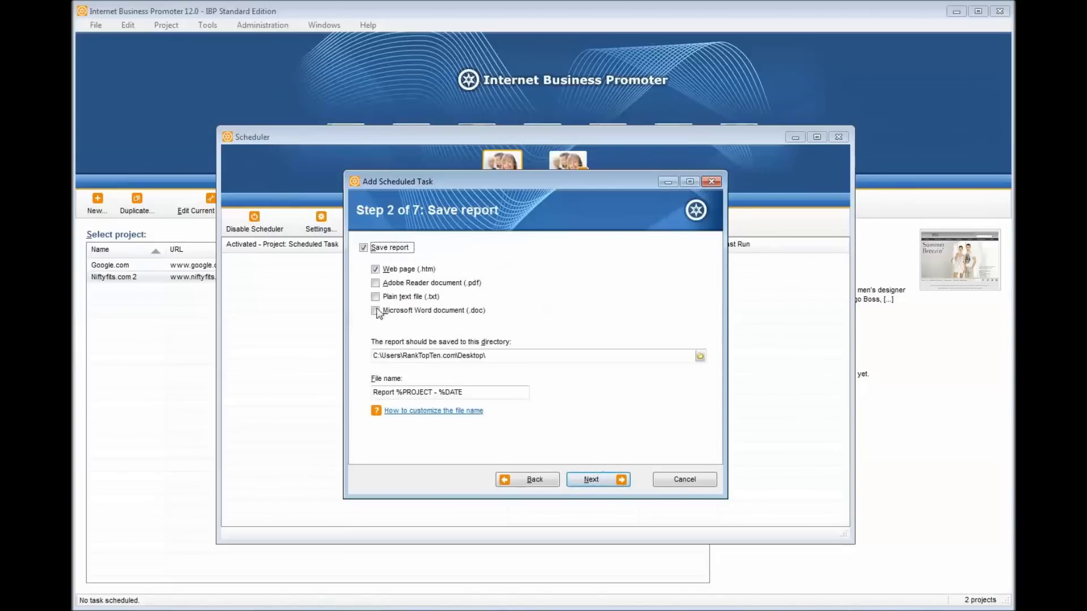
click(363, 247)
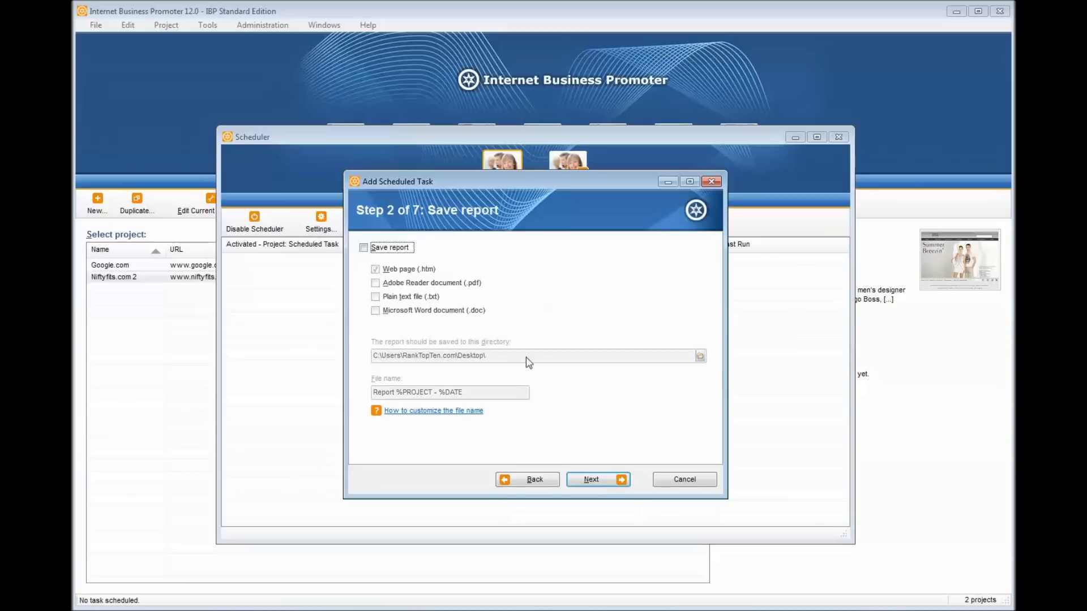
click(601, 481)
click(603, 483)
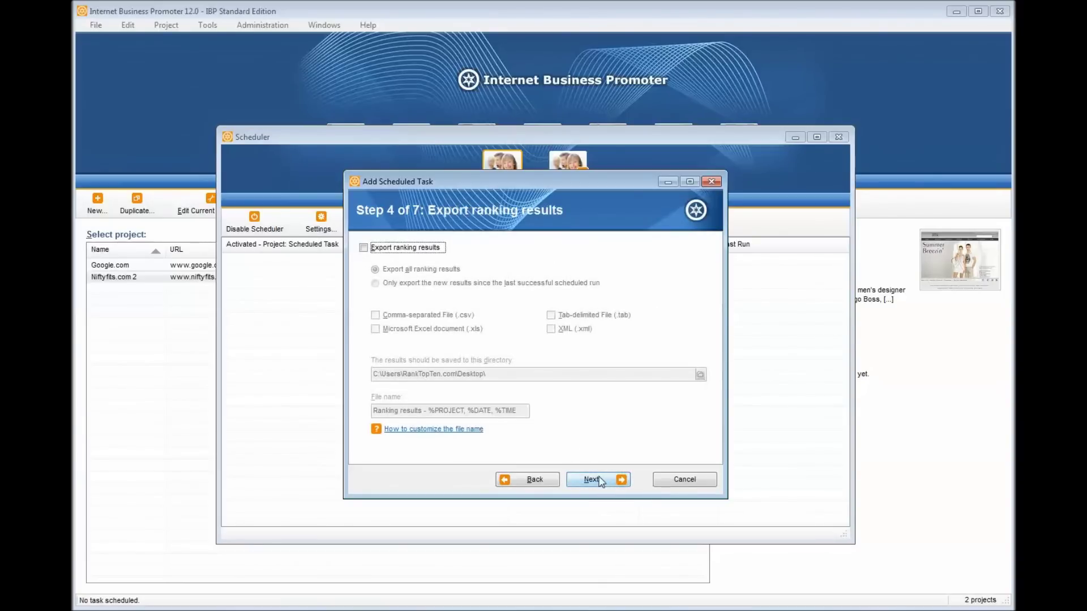
click(601, 481)
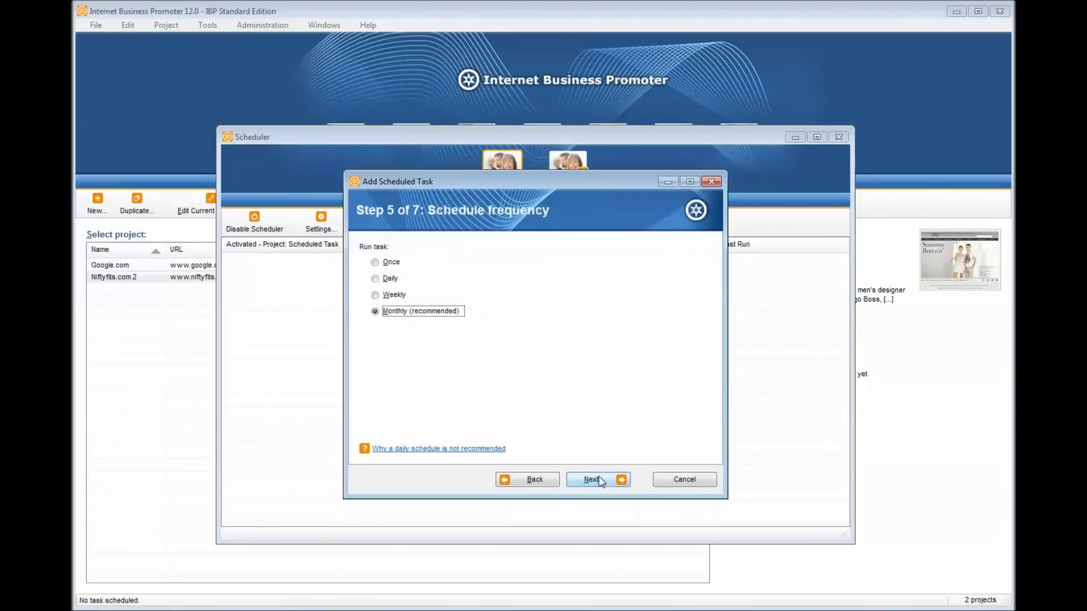
Set the ranking check to a weekly schedule running every 4 weeks, and cancel the task.
click(375, 296)
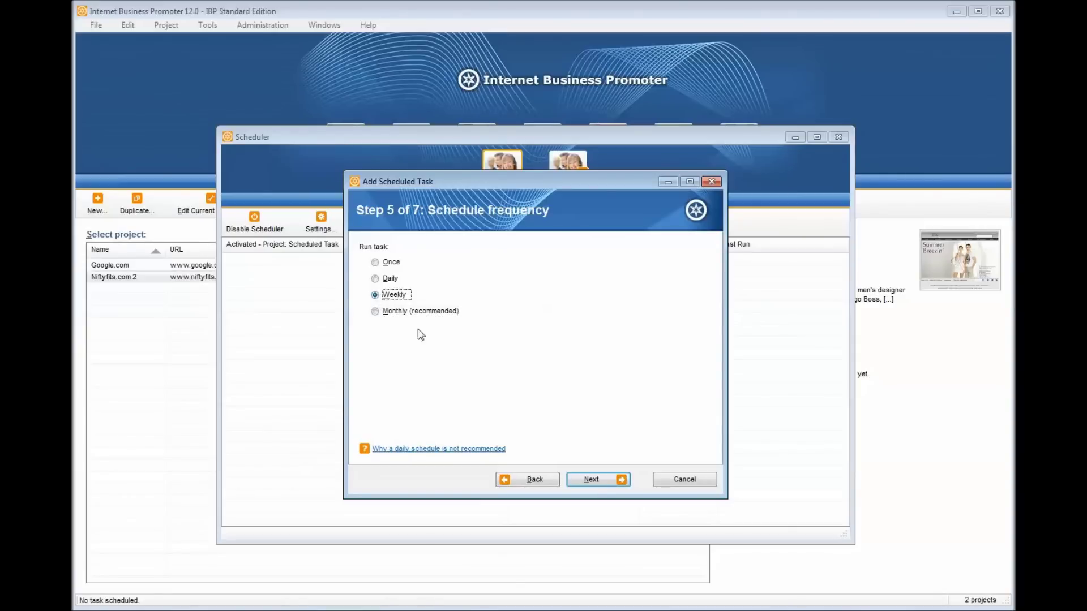
click(596, 480)
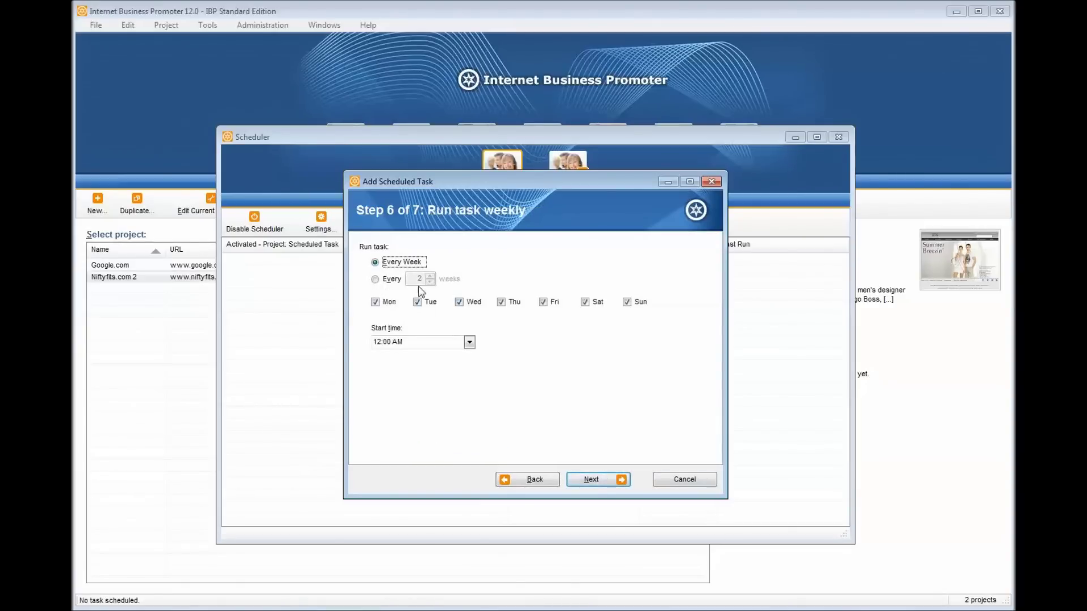
click(375, 279)
double_click(420, 278)
text(4)
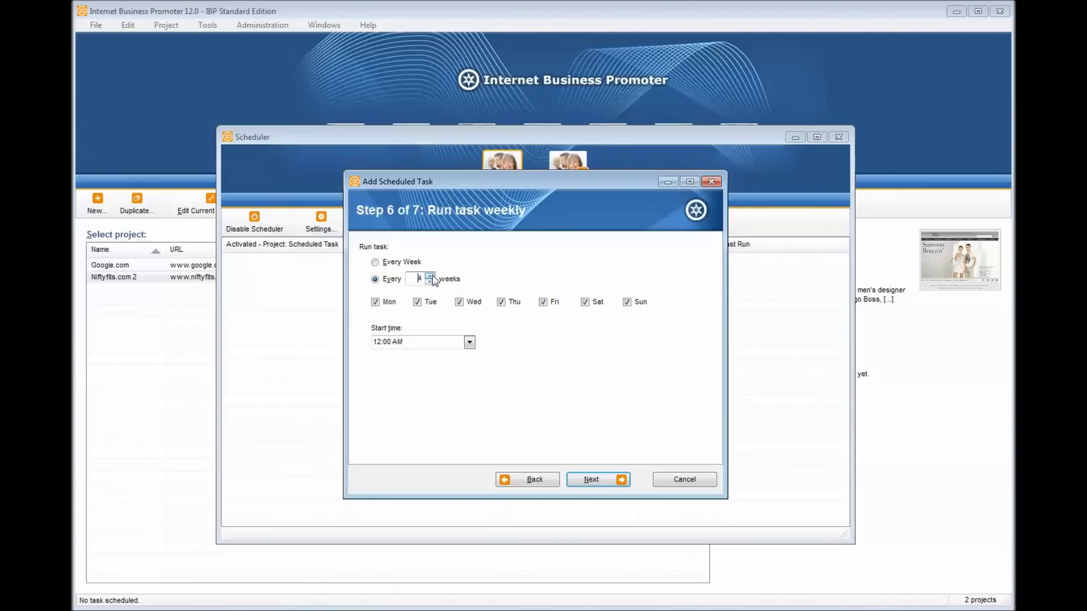
click(683, 482)
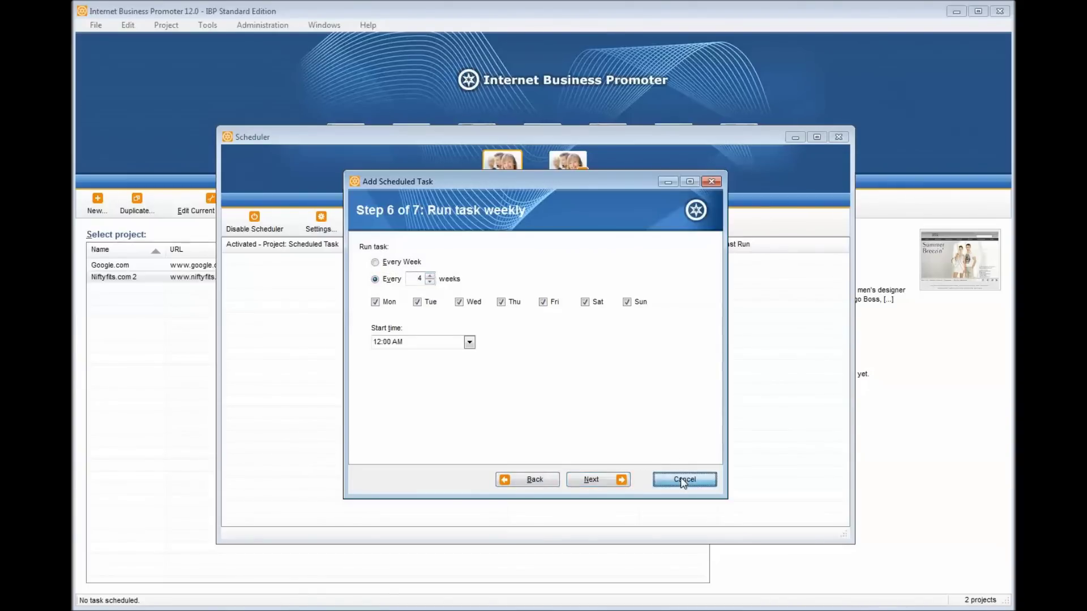
Start adding a scheduled Search Engine Submission task for Niftyfits.com 2 with report saving turned off.
click(411, 229)
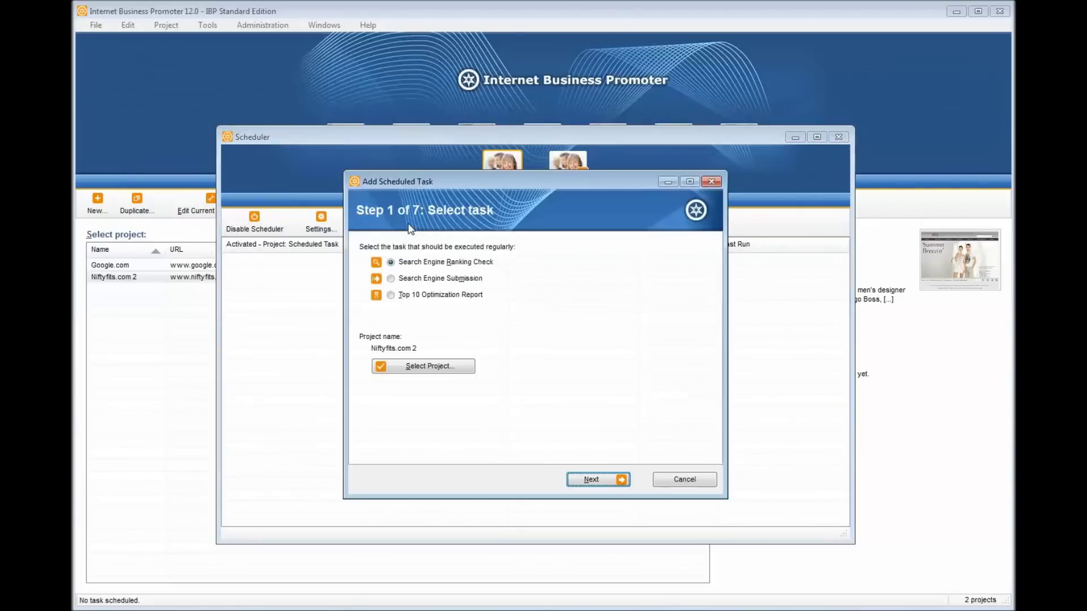
click(399, 278)
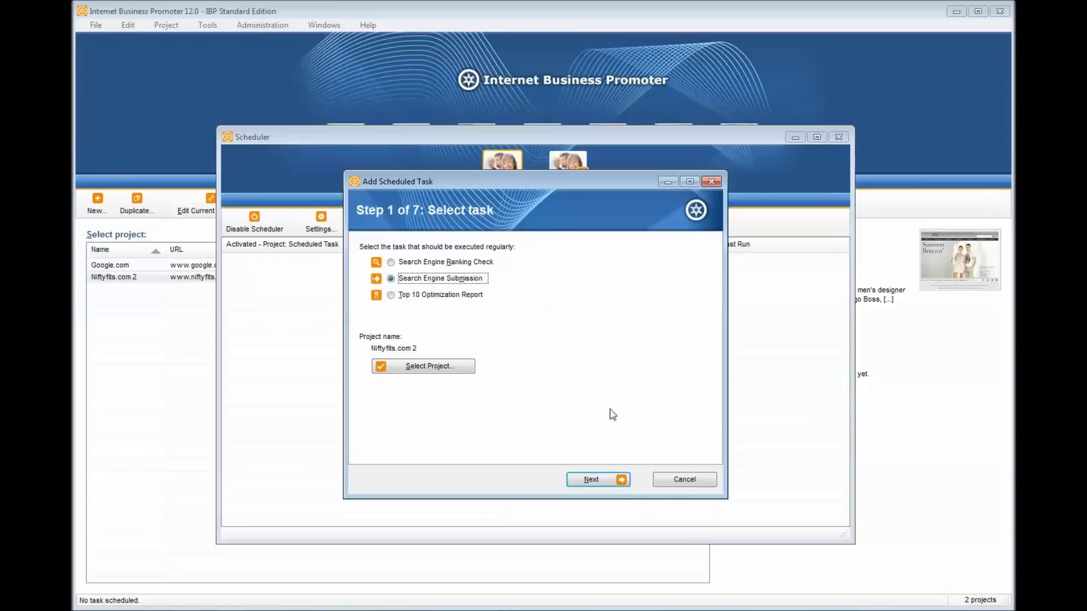
click(595, 479)
click(375, 249)
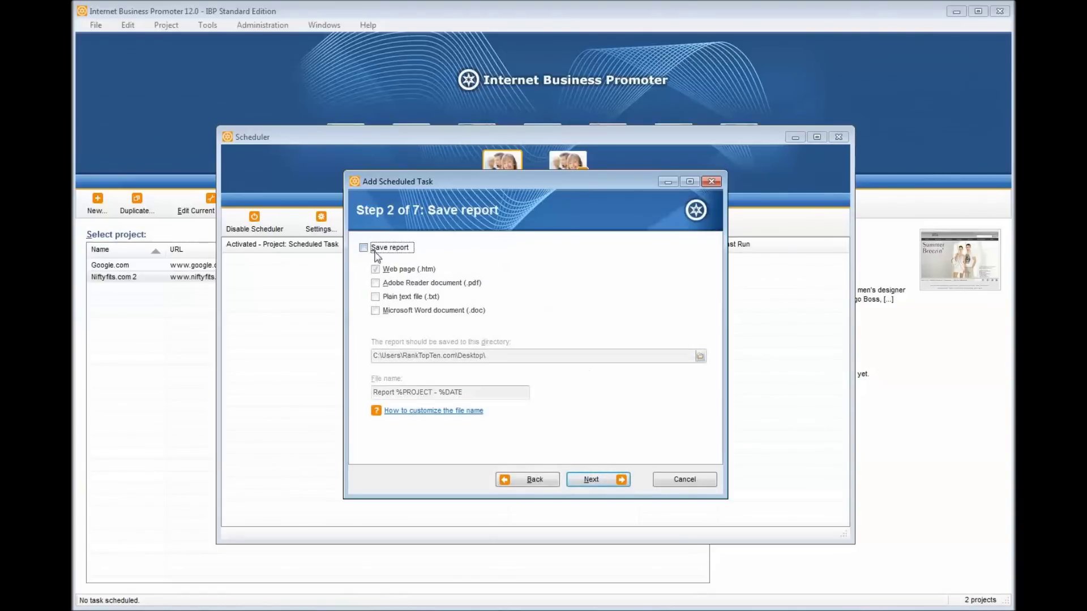
click(617, 479)
click(619, 481)
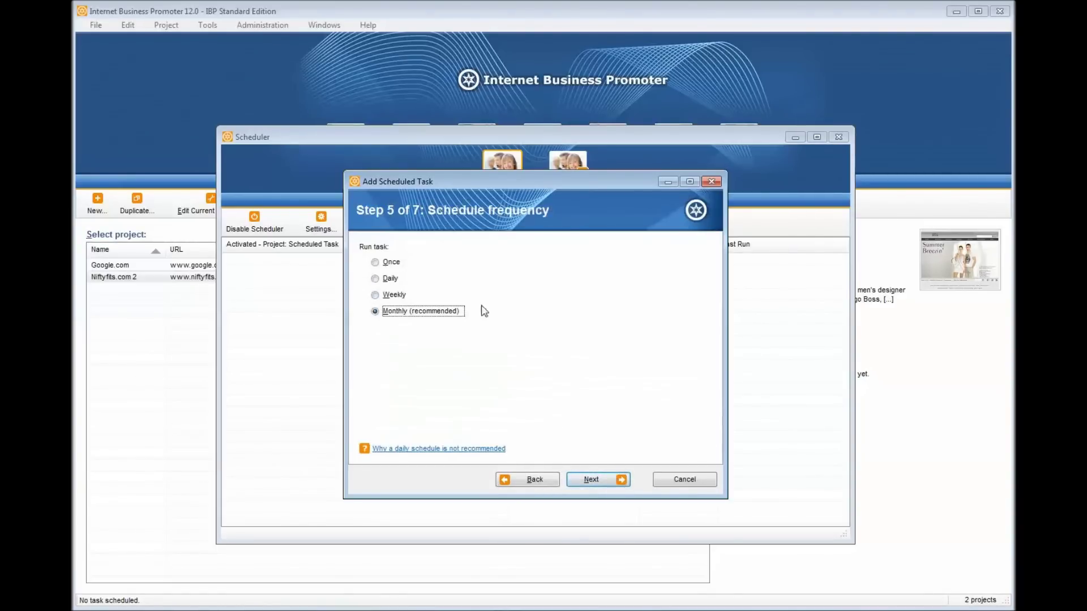
Try the daily and monthly frequencies for the submission task, view the monthly run options, and cancel out of the Scheduler.
click(389, 282)
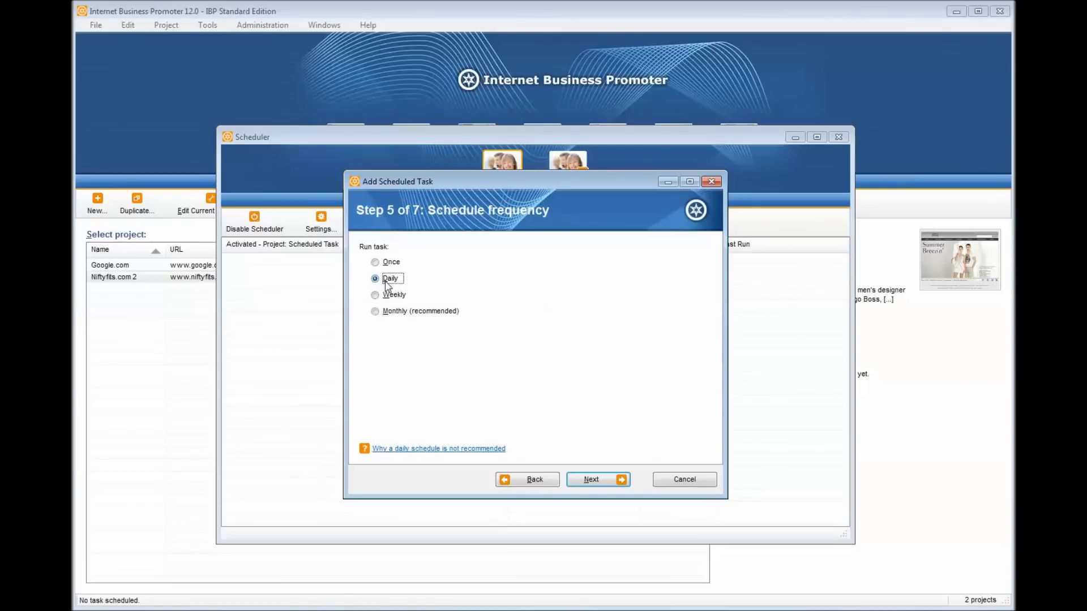
click(378, 313)
click(607, 478)
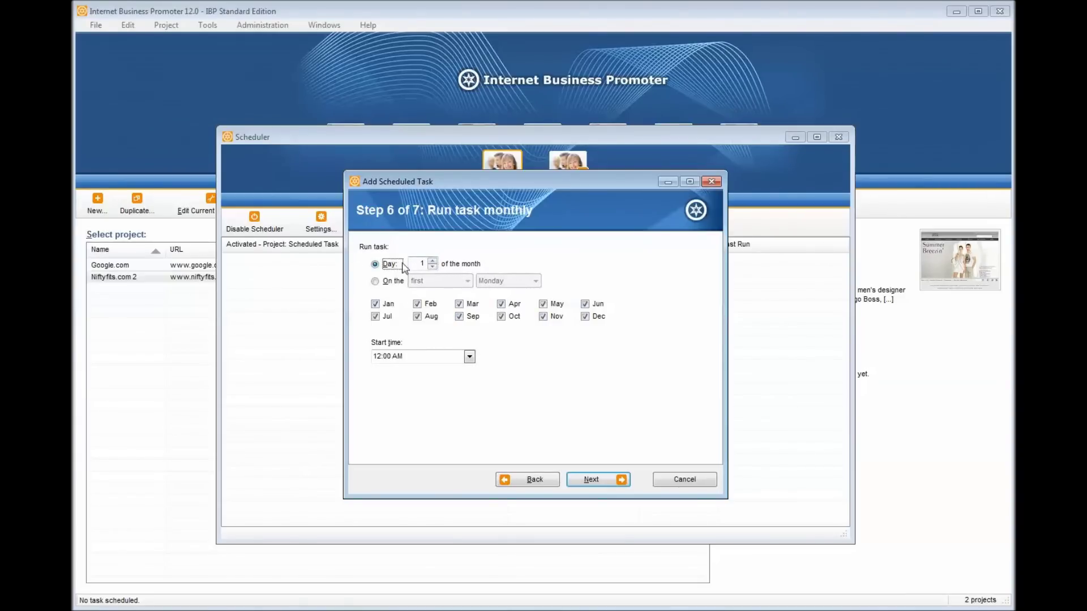
click(701, 482)
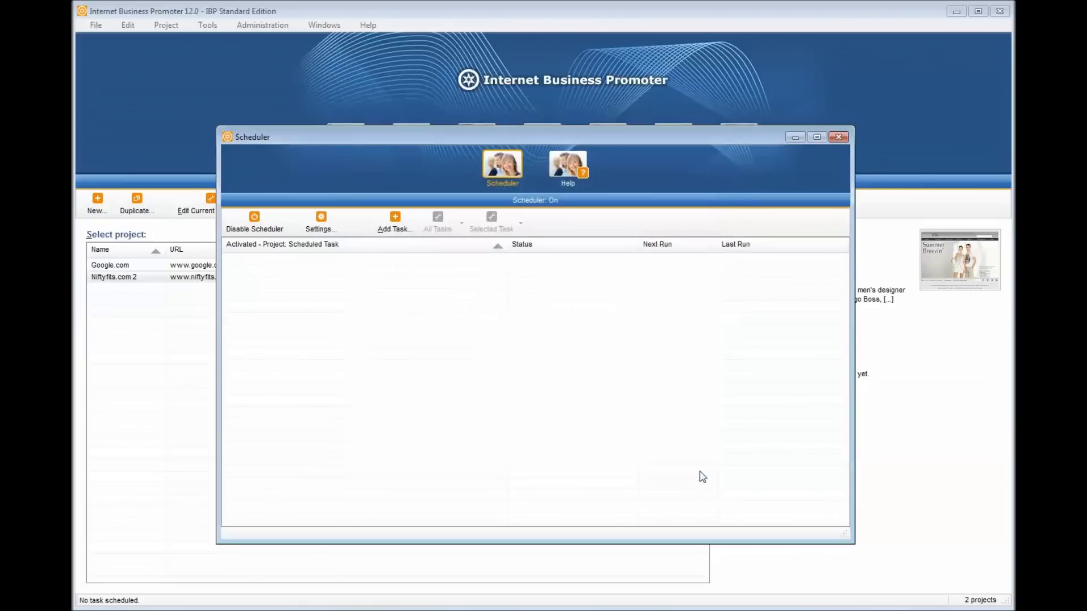
click(838, 138)
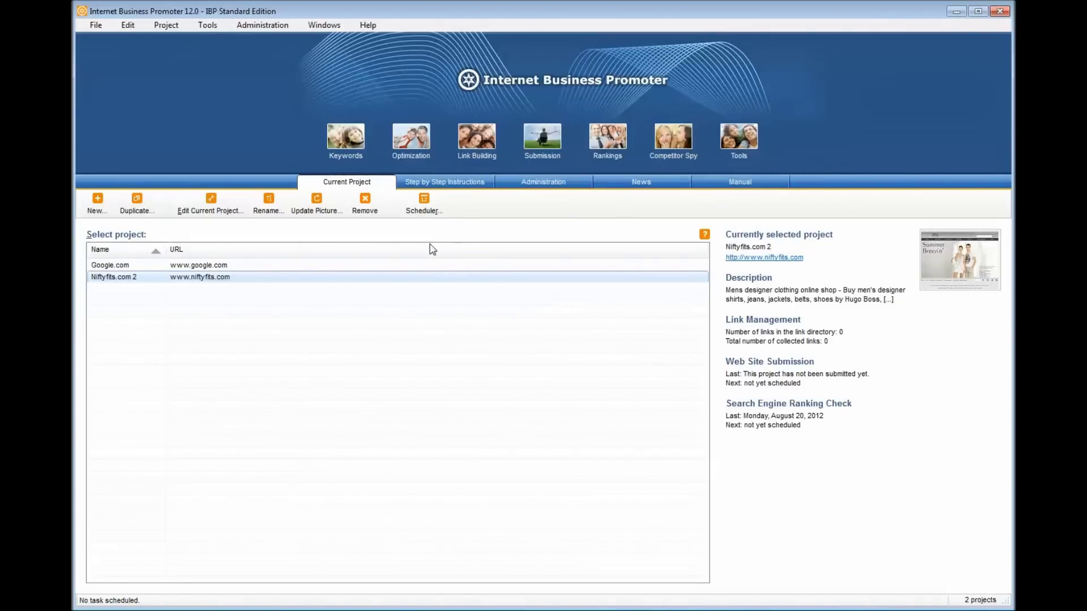
Open the Submission Manager and look through the list of search engines available for automatic submission.
click(538, 148)
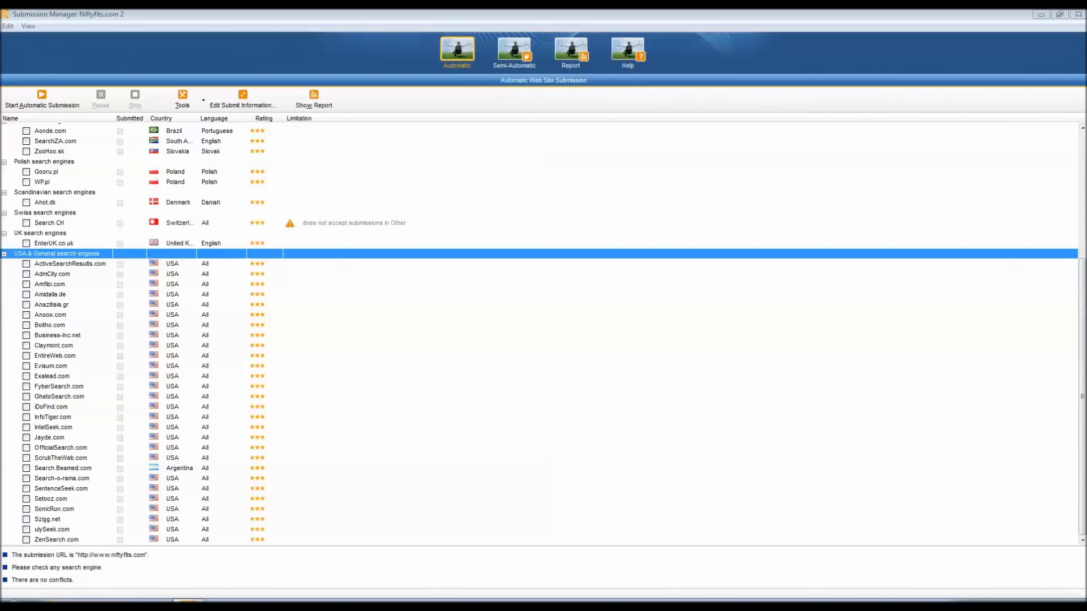
scroll(1070, 322, up, 6)
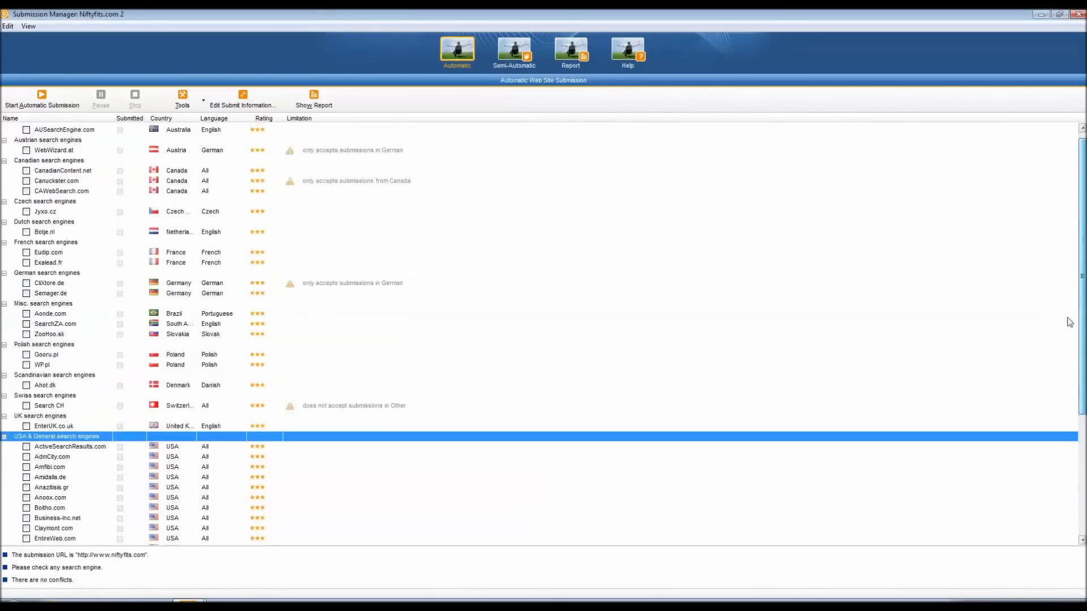
scroll(1069, 321, up, 1)
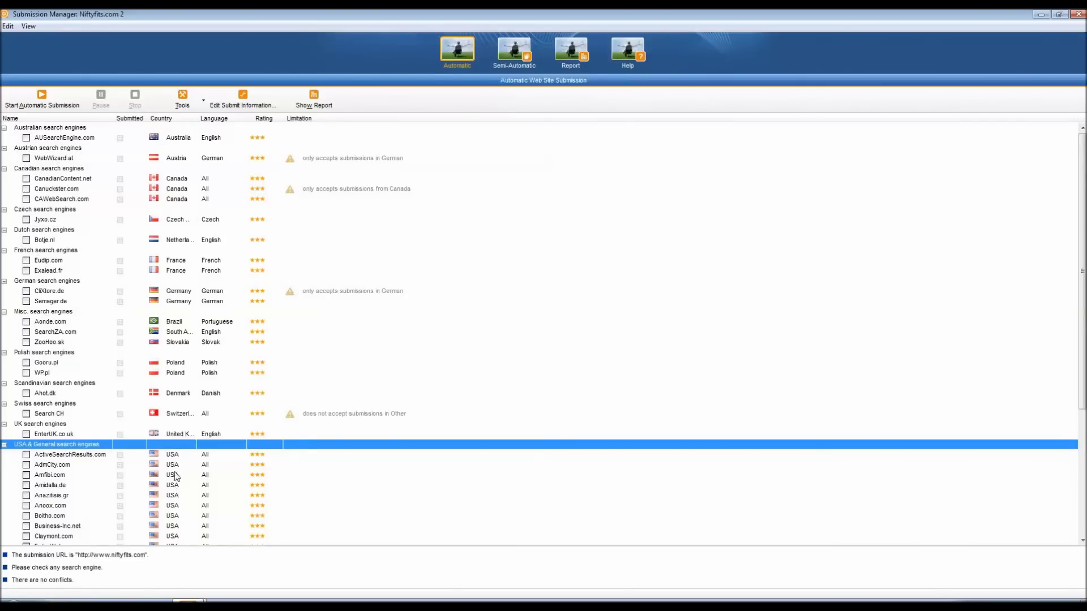
Set all search engines to "Not Submitted" and check every engine in the automatic submission list.
click(204, 102)
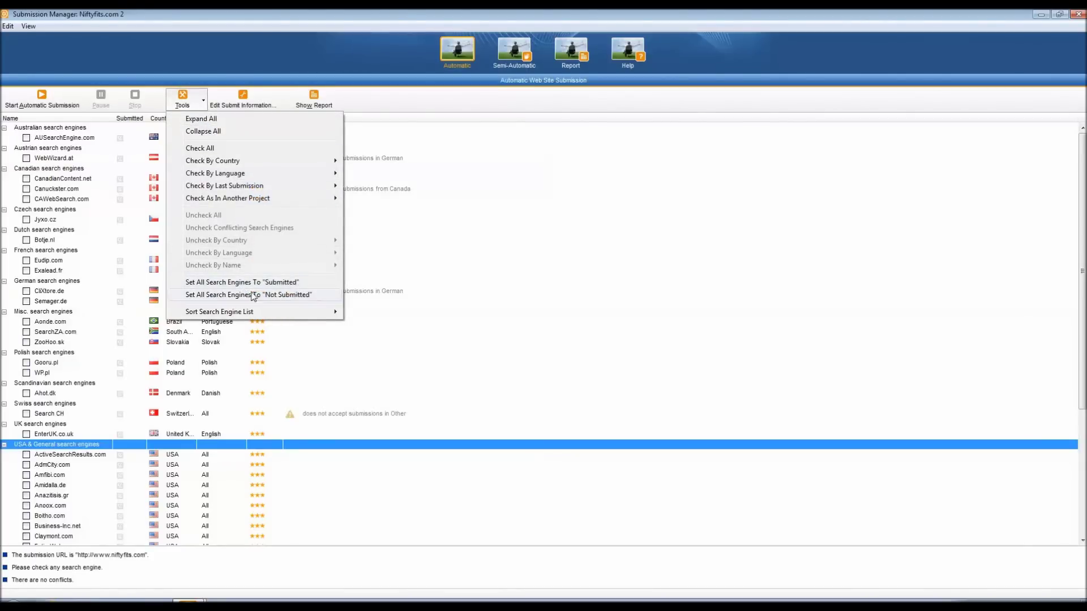
click(253, 297)
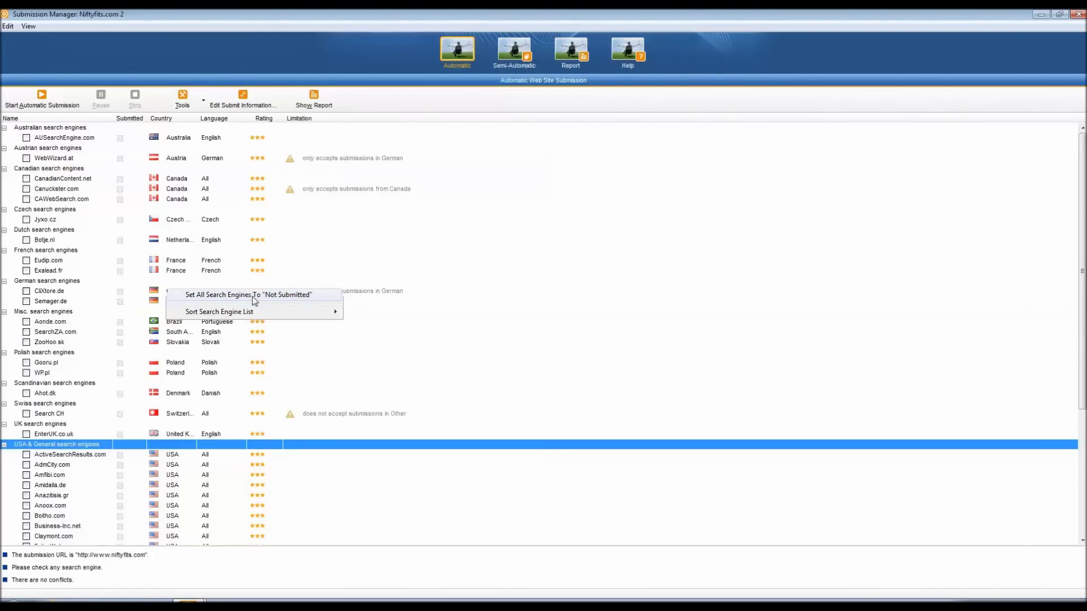
click(204, 102)
click(219, 148)
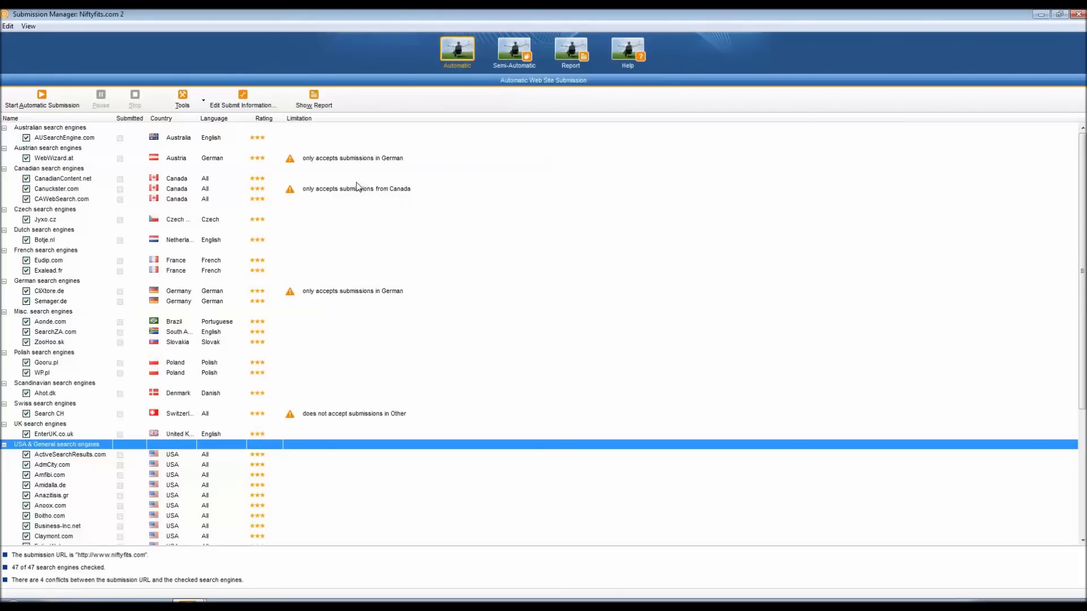
Uncheck the conflicting search engines and look through the engines that are still checked.
click(204, 104)
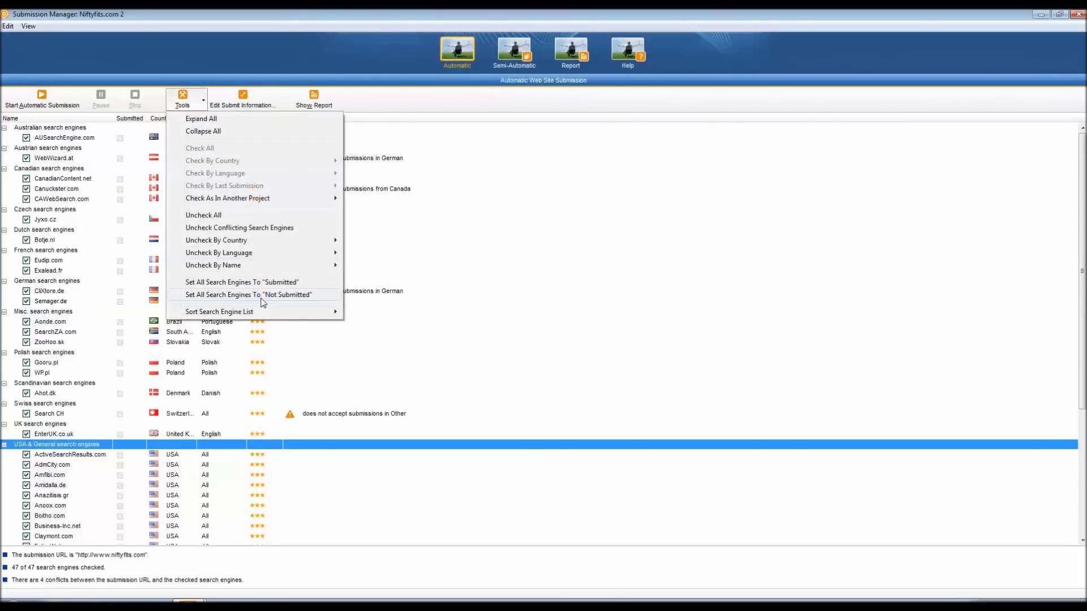
click(273, 228)
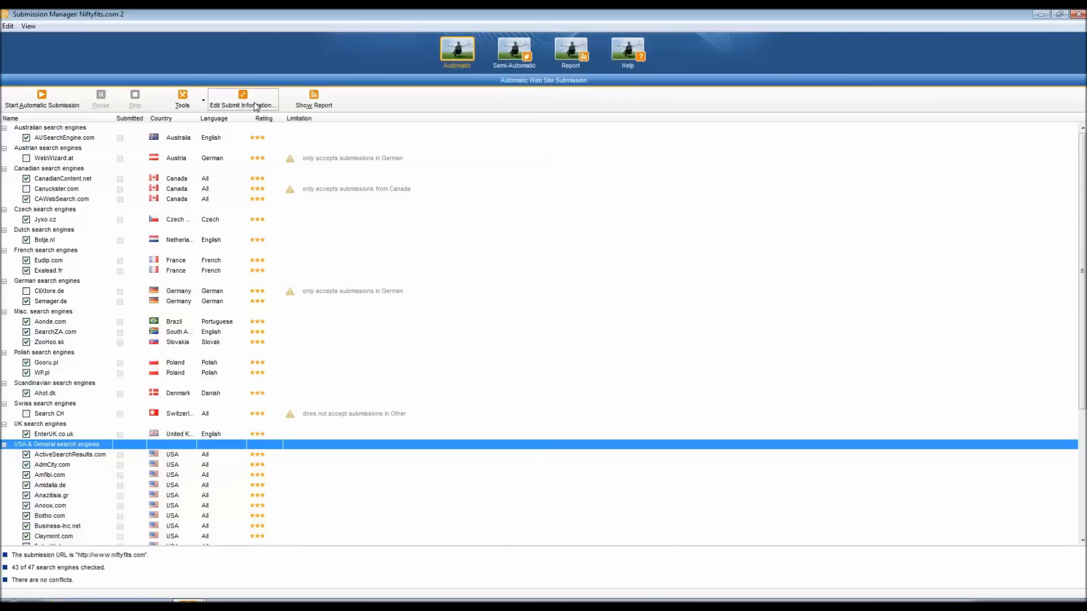
scroll(154, 442, down, 6)
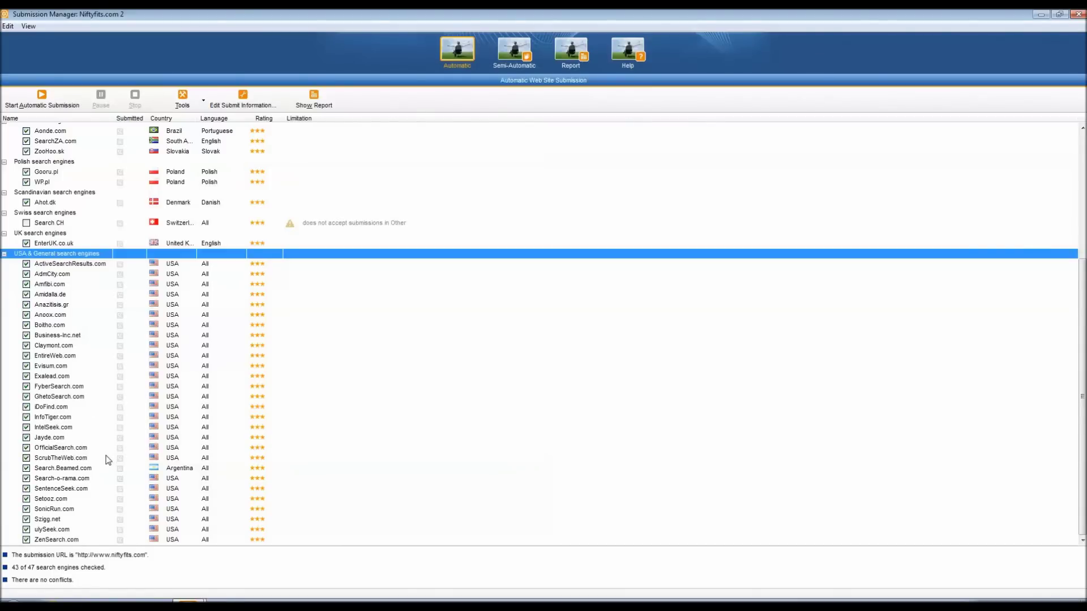
scroll(106, 456, up, 6)
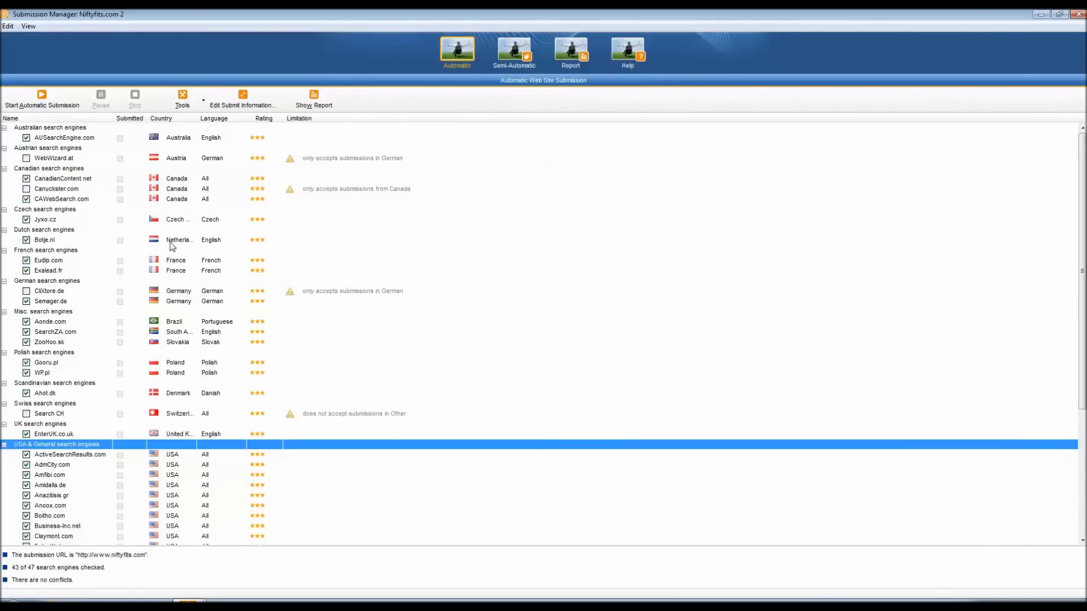
Open the submit information and review the submission URL and the web site type and topic.
click(240, 105)
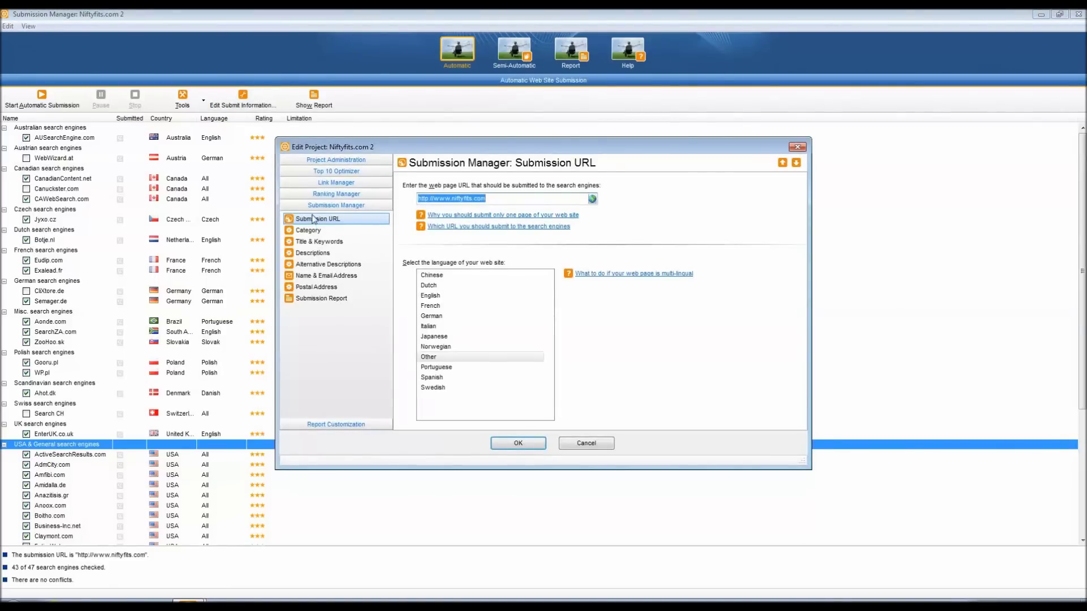
click(492, 201)
click(310, 231)
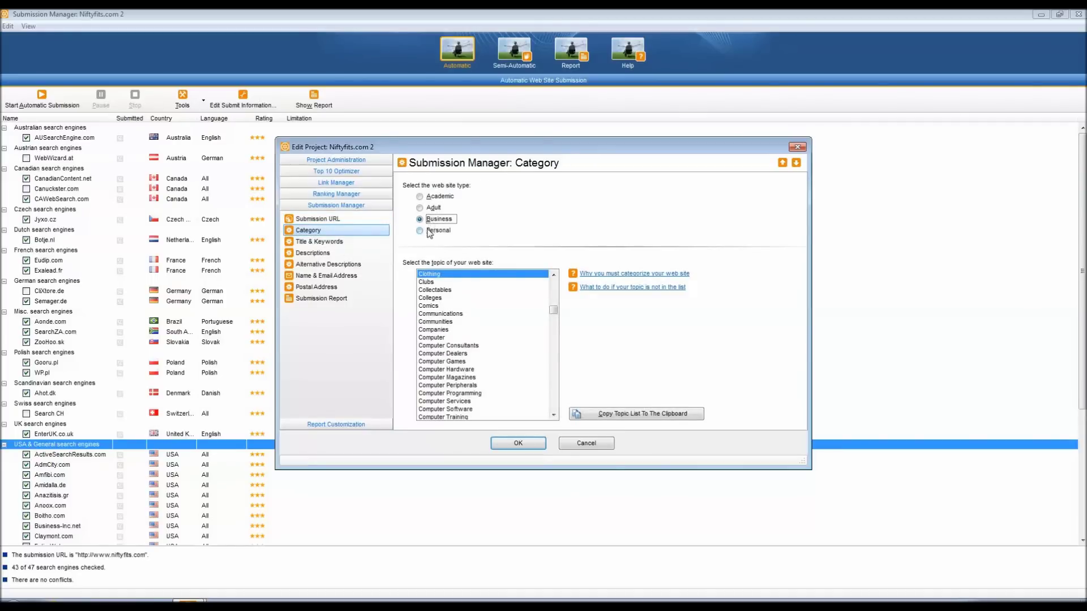
mouse_move(553, 310)
mouse_down()
mouse_move(552, 399)
mouse_move(553, 310)
mouse_up()
Review the web page title and the keyword list that are submitted to the search engines.
click(315, 242)
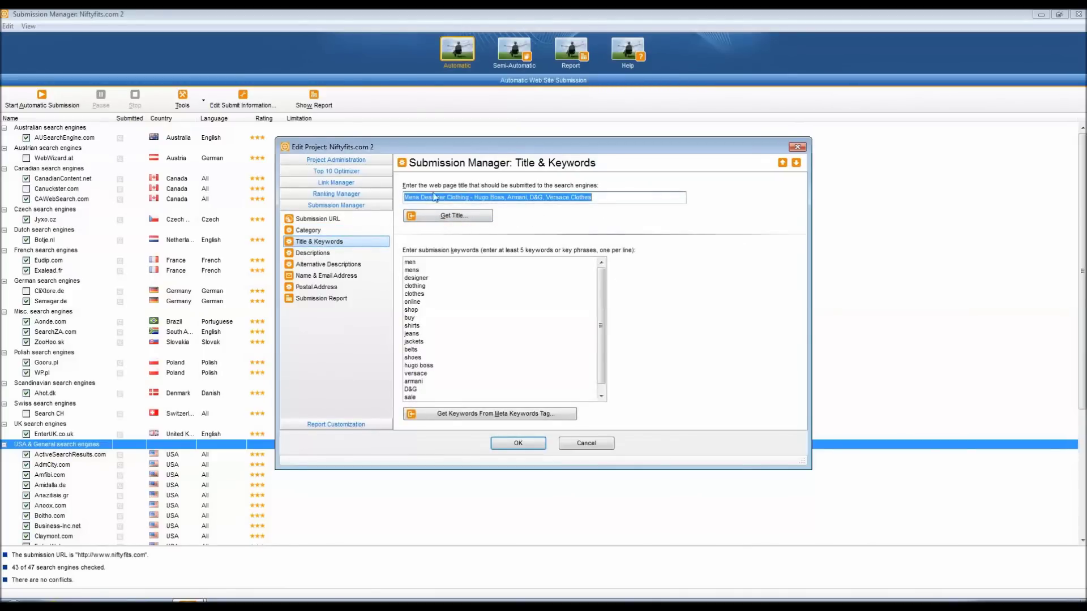
click(609, 200)
drag(609, 199, 538, 200)
click(627, 202)
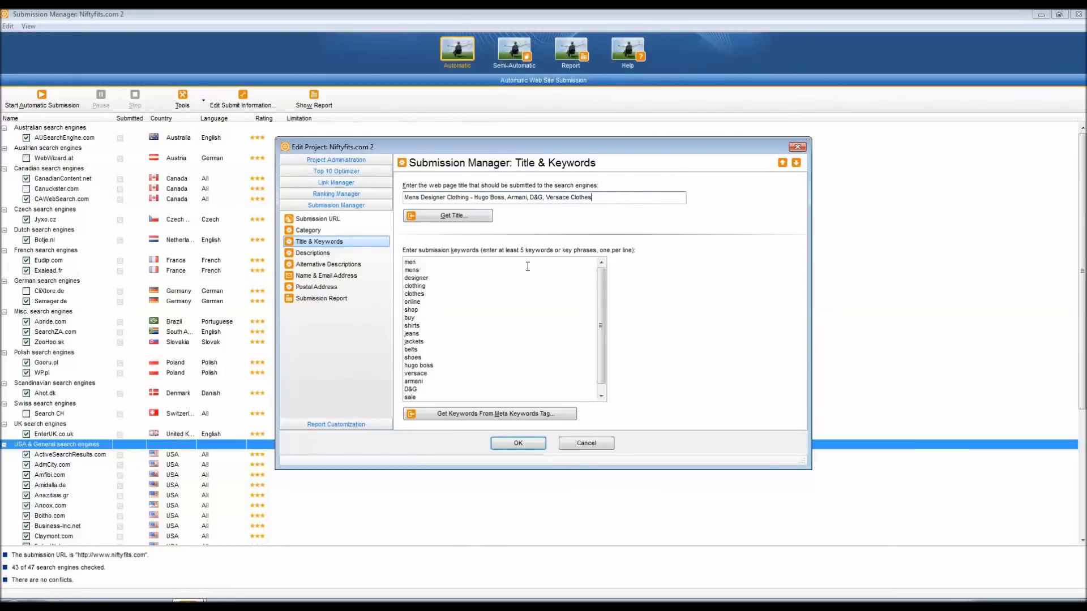
scroll(604, 284, down, 1)
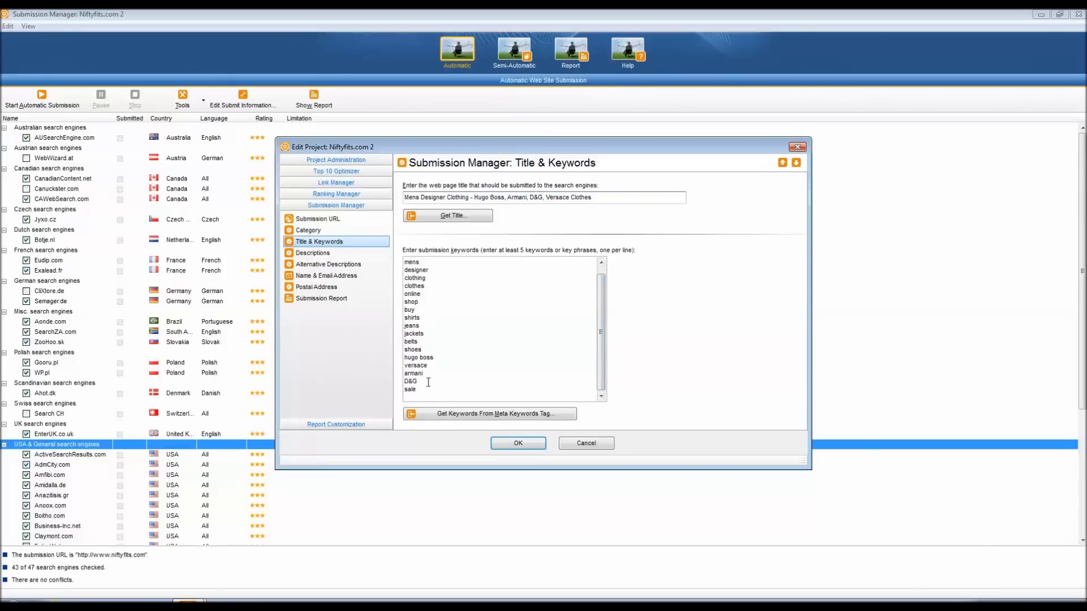
Try overwriting the submission keywords with manual text, and reload them from the page's meta keywords tag.
drag(436, 395, 393, 260)
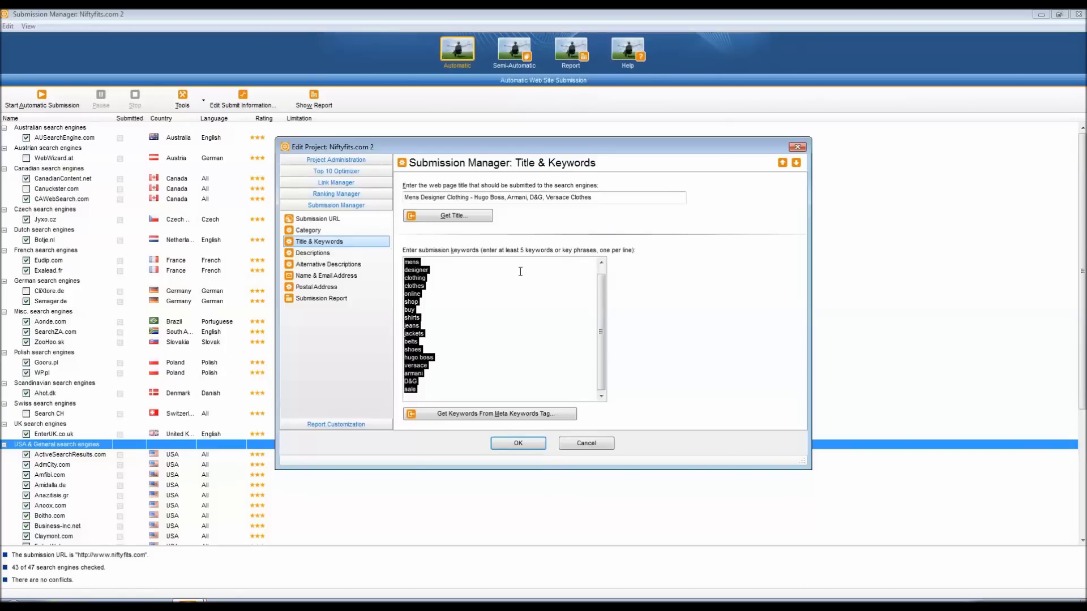
click(431, 392)
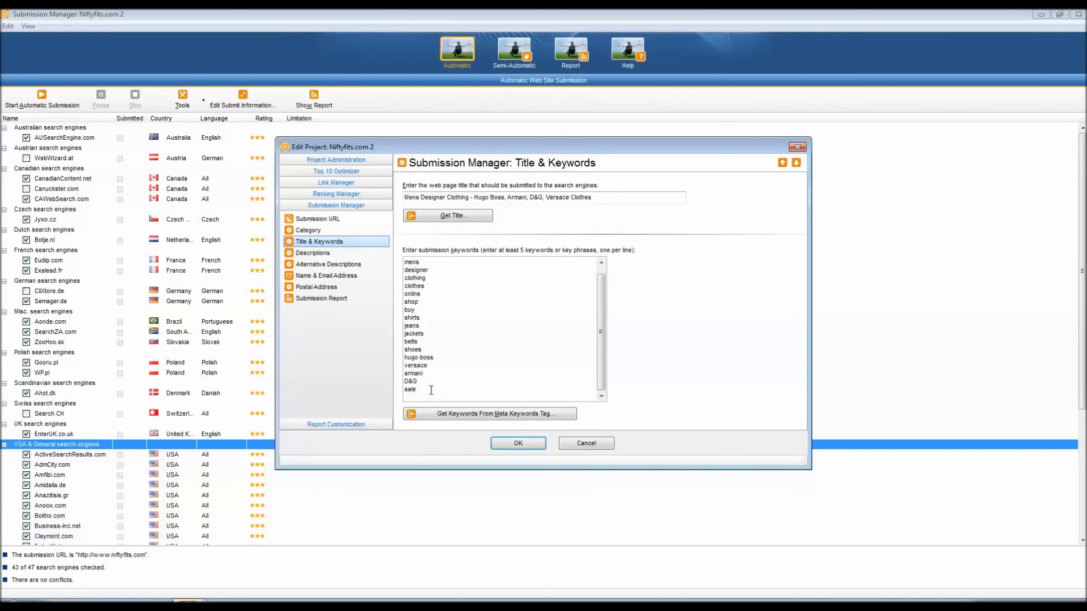
drag(431, 390, 413, 248)
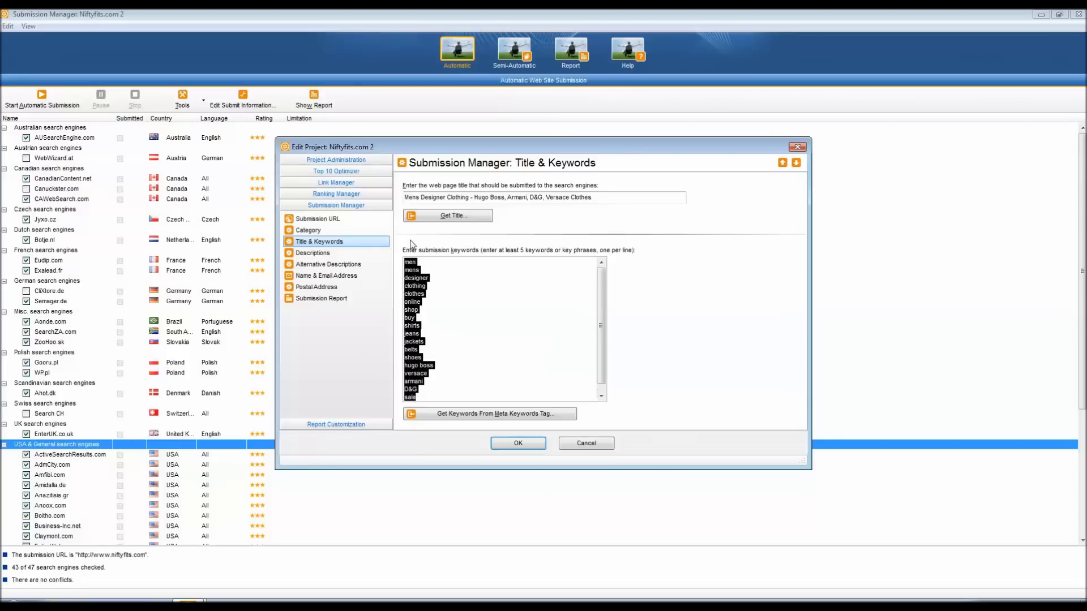
text(M)
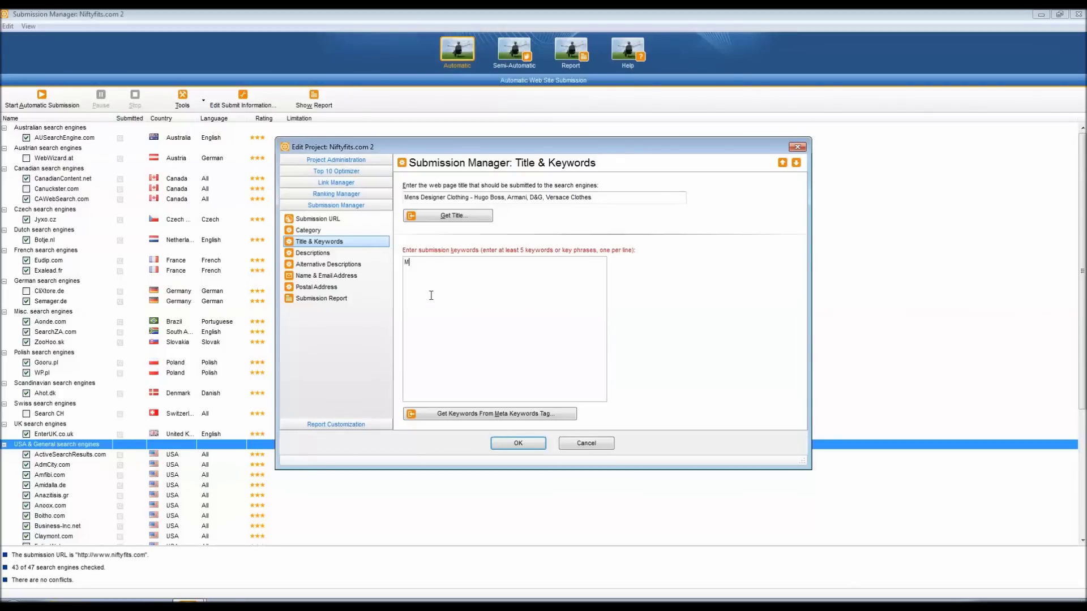
text(e)
text(ng)
click(506, 414)
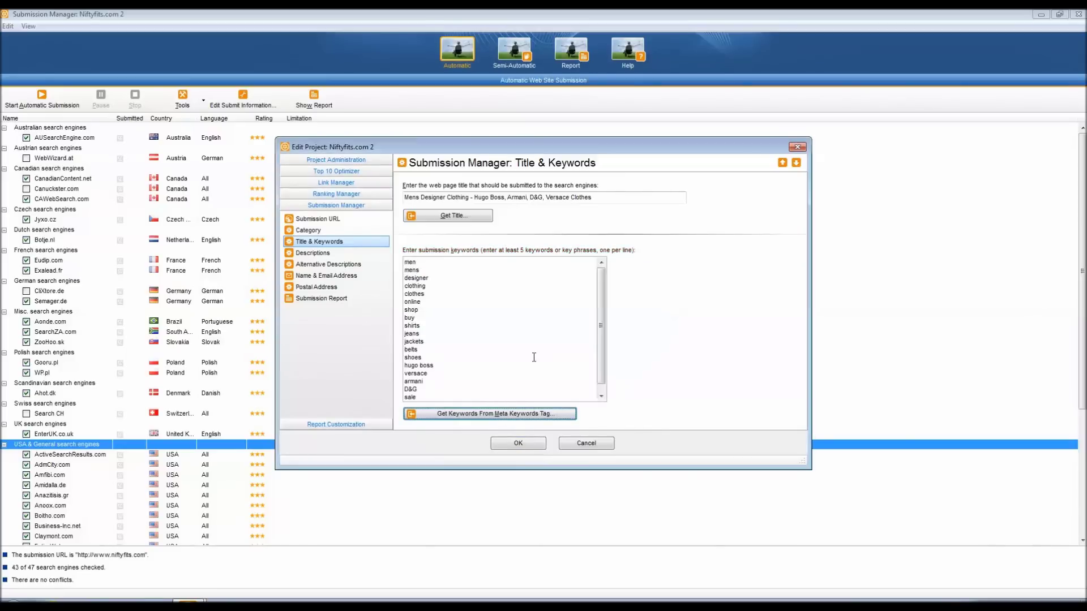
Copy "Mens Designer Clothing" from the web page title and insert it as the first submission keyword.
scroll(566, 311, down, 1)
scroll(577, 289, up, 1)
click(406, 262)
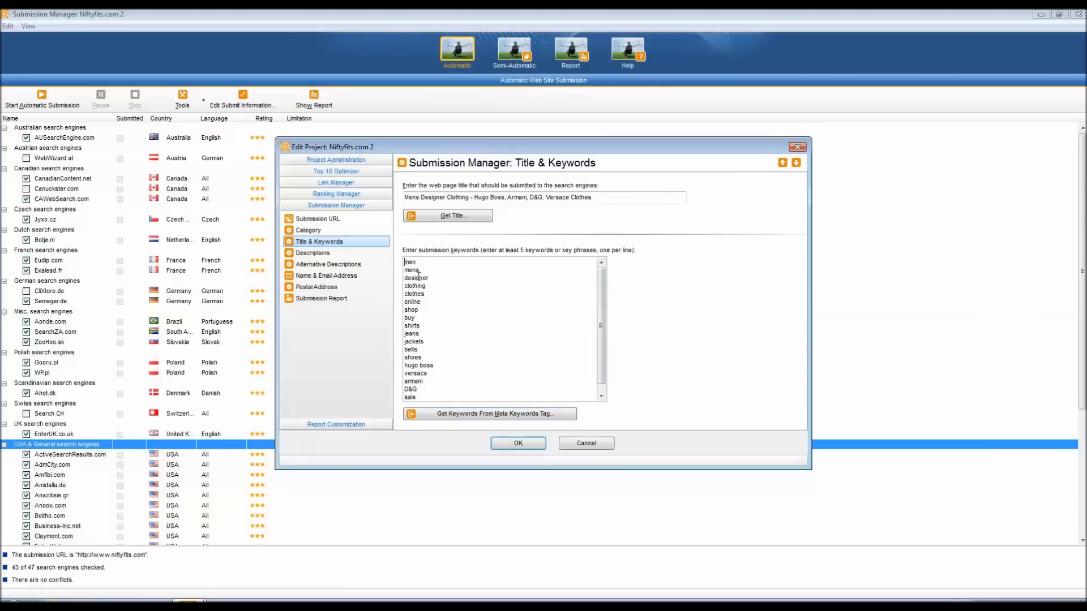
key(Return)
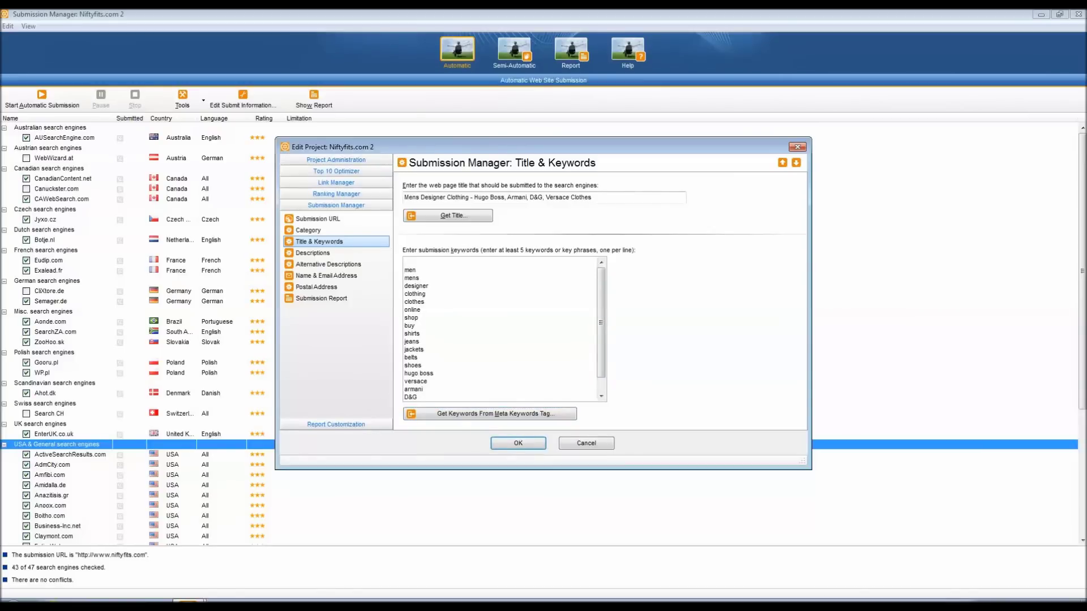
drag(471, 197, 397, 191)
right_click(407, 196)
click(433, 230)
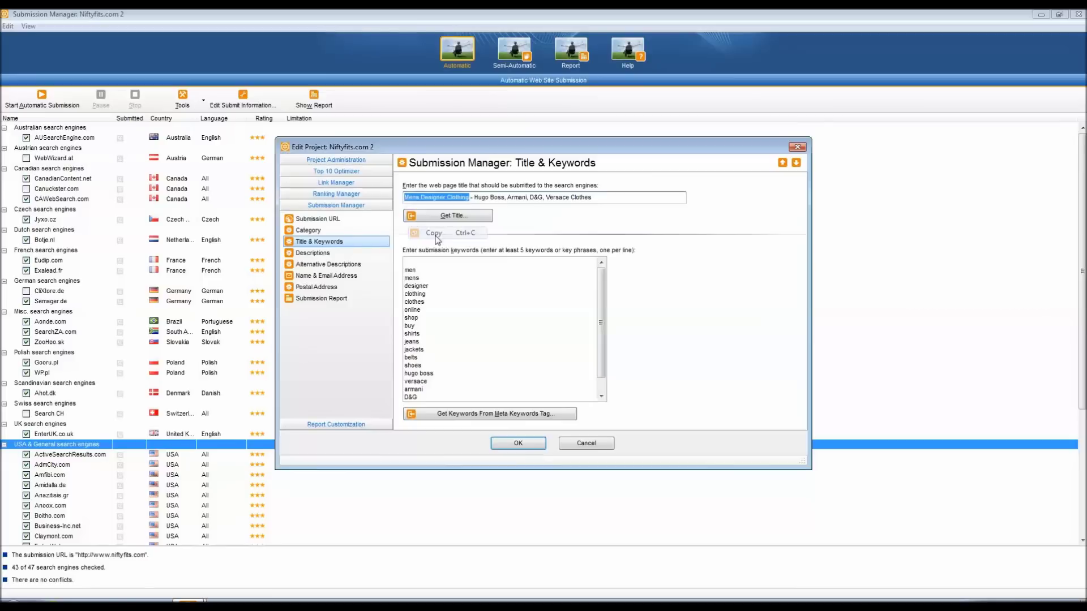
right_click(426, 266)
click(450, 309)
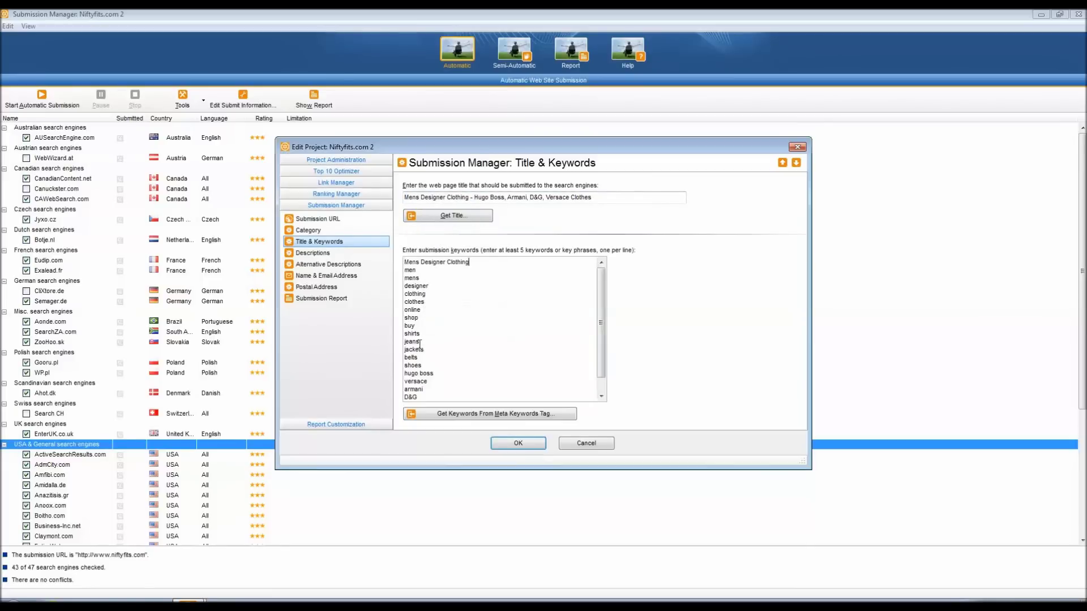
Review the short, normal and long descriptions and the optional alternative titles and descriptions.
click(312, 253)
click(434, 198)
key(ctrl+a)
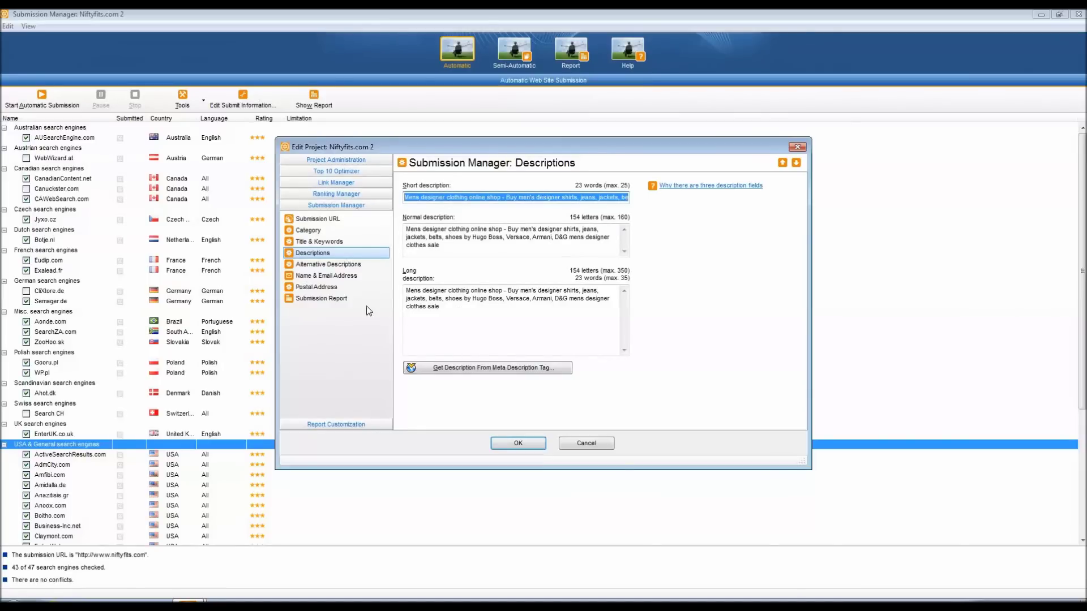
drag(625, 197, 627, 197)
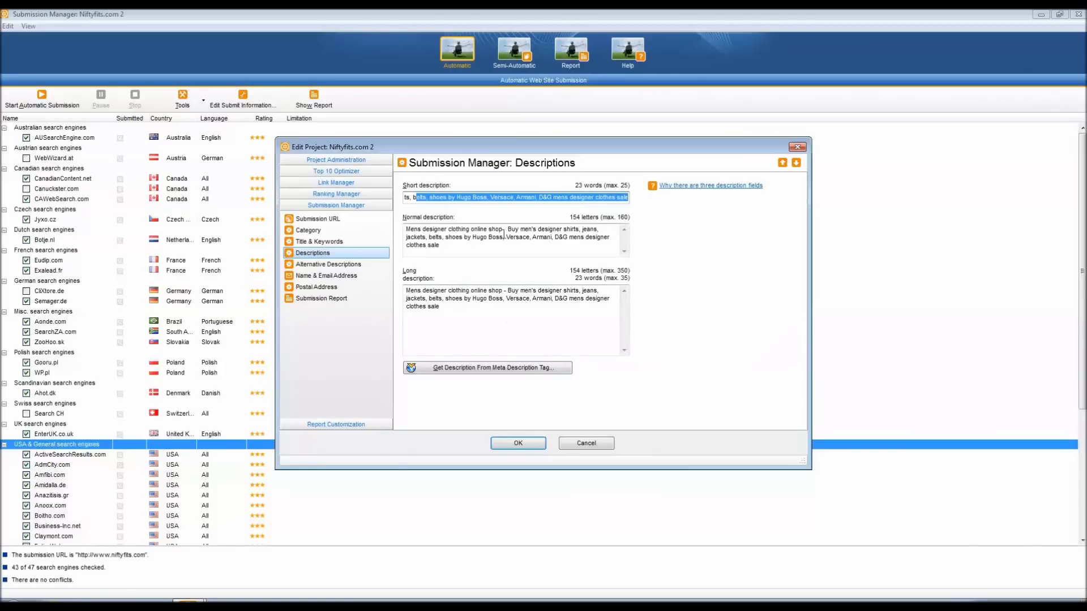
drag(441, 197, 391, 200)
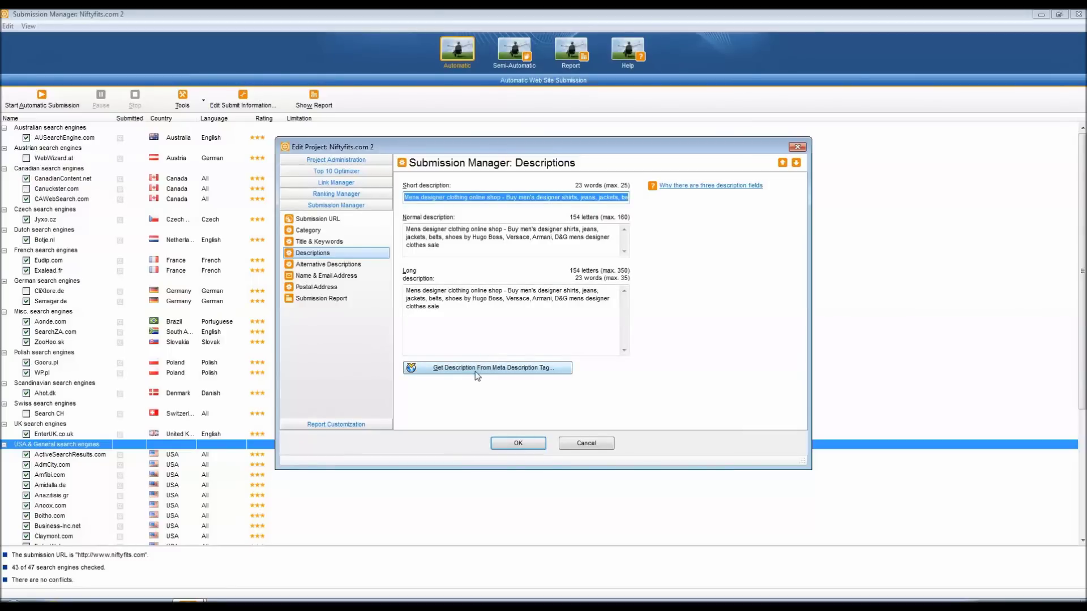
click(338, 266)
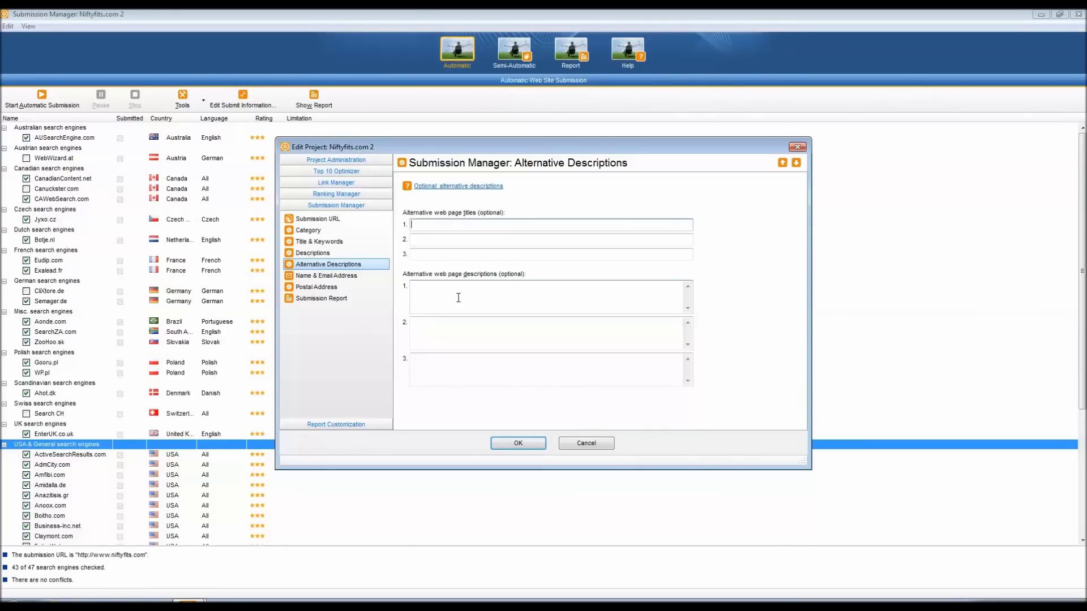
Review the contact name, e-mail and postal address details, and browse the available states and countries.
click(312, 276)
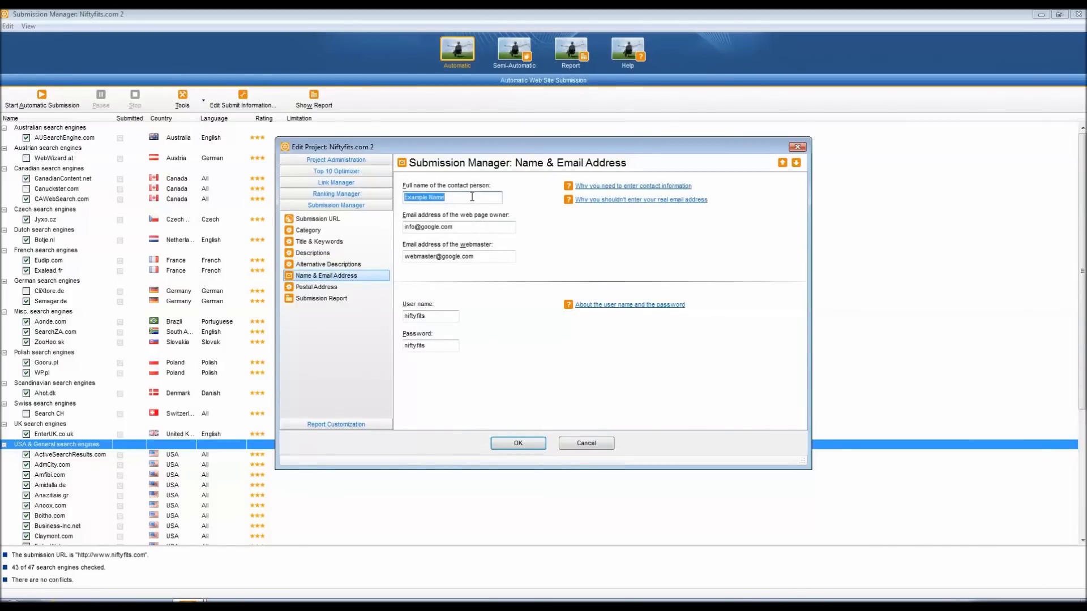
click(317, 287)
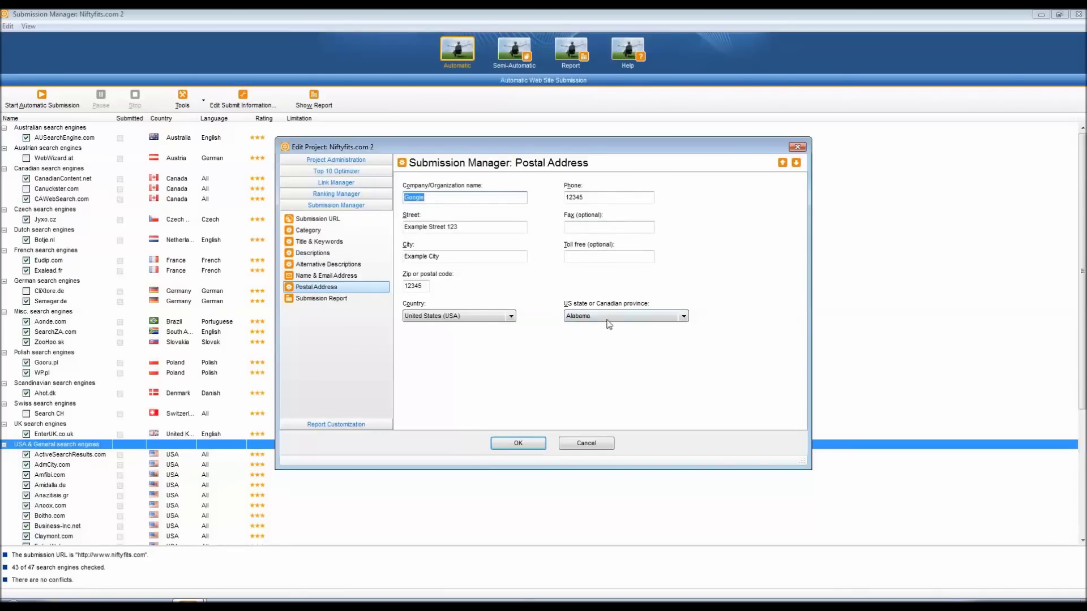
click(684, 316)
click(684, 317)
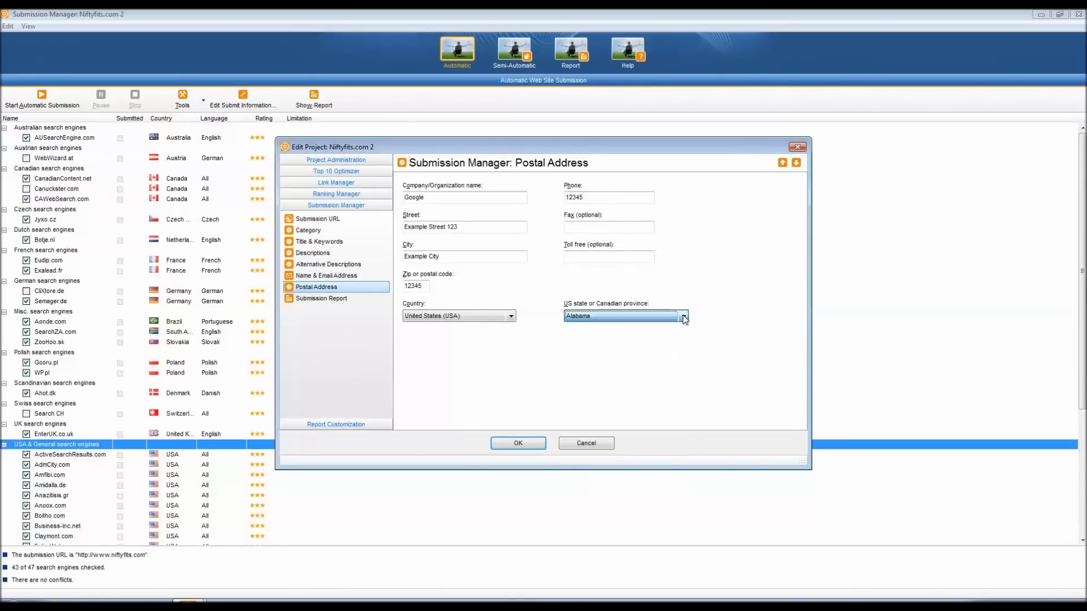
click(684, 317)
scroll(681, 373, down, 10)
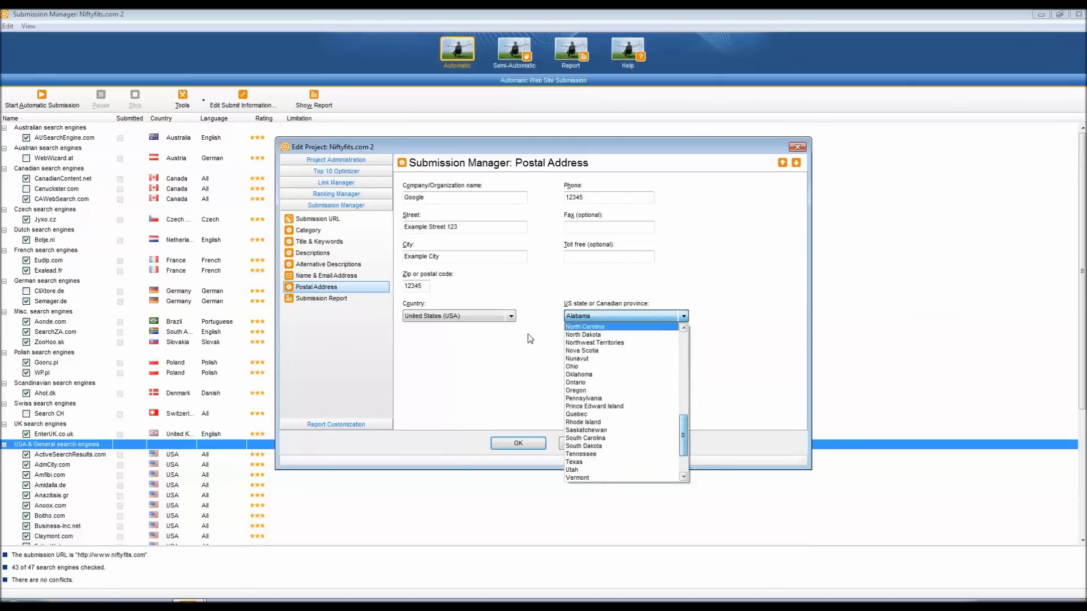
click(513, 319)
click(513, 318)
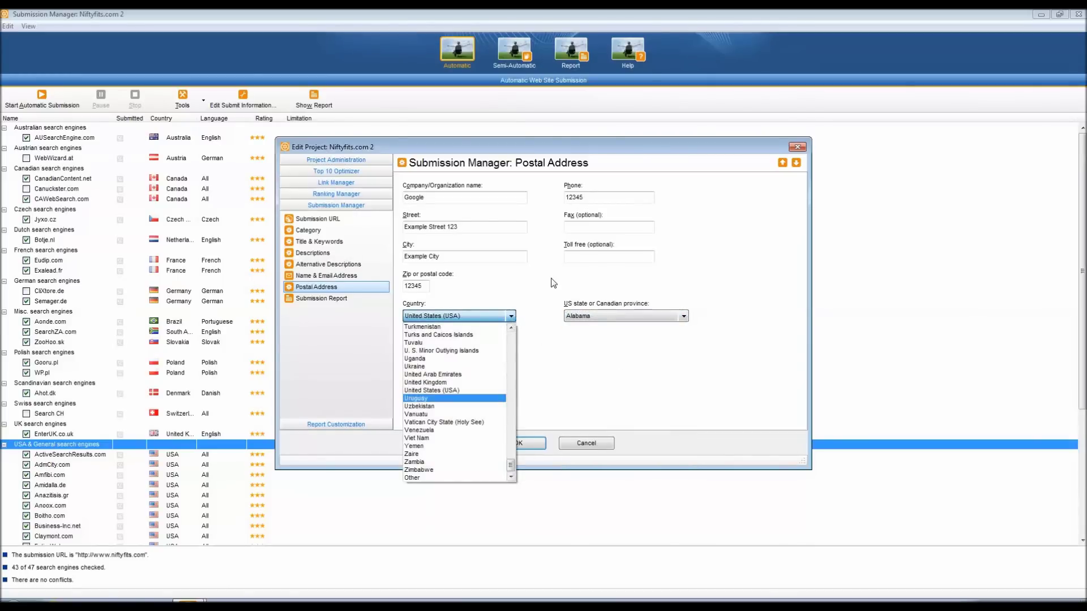
click(529, 295)
Check the submission report's chapters and options, and cancel out of the submit information.
click(320, 299)
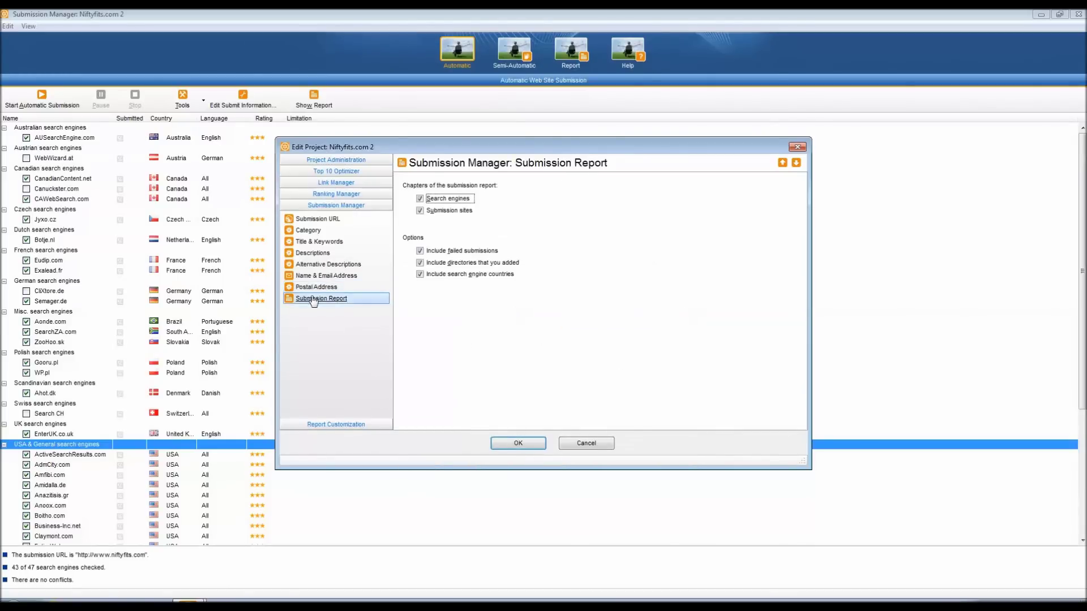
click(607, 447)
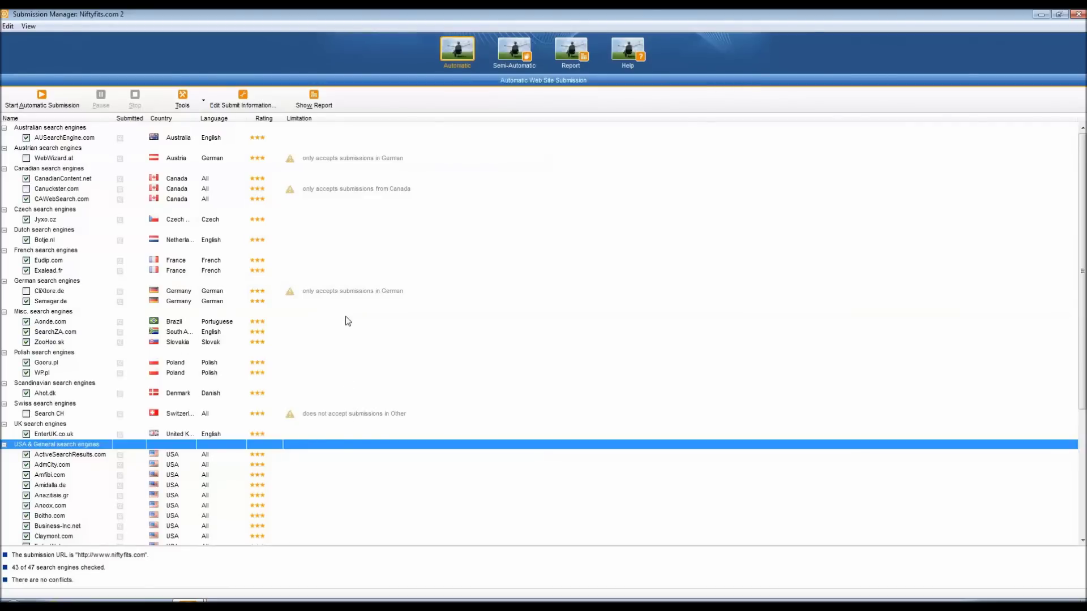
Look through the whole list of search engines checked for automatic submission, including the USA & General group.
scroll(348, 306, down, 4)
scroll(348, 307, down, 2)
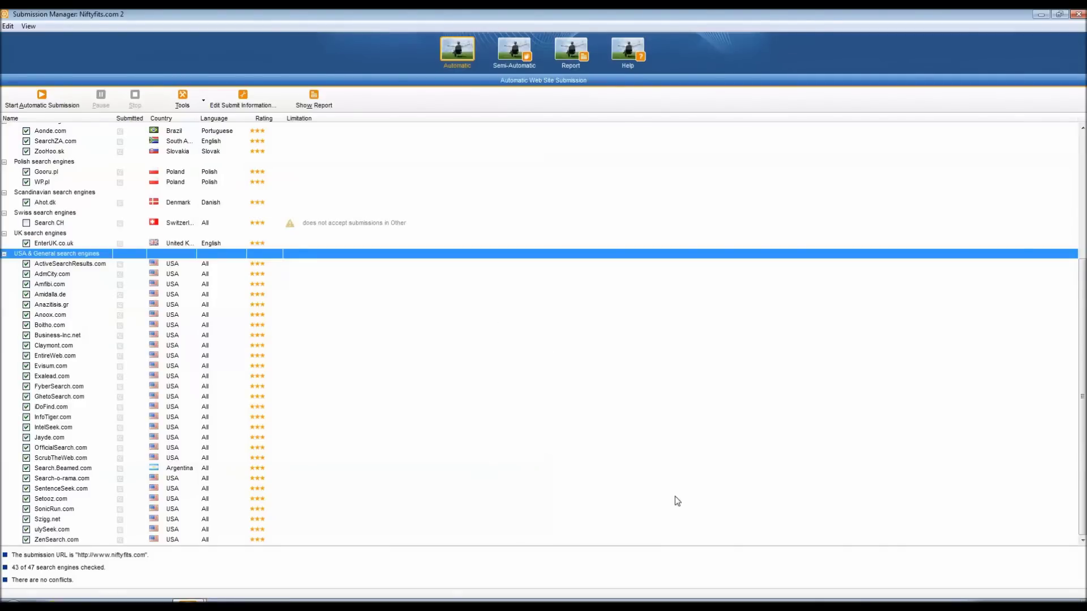
scroll(374, 306, up, 6)
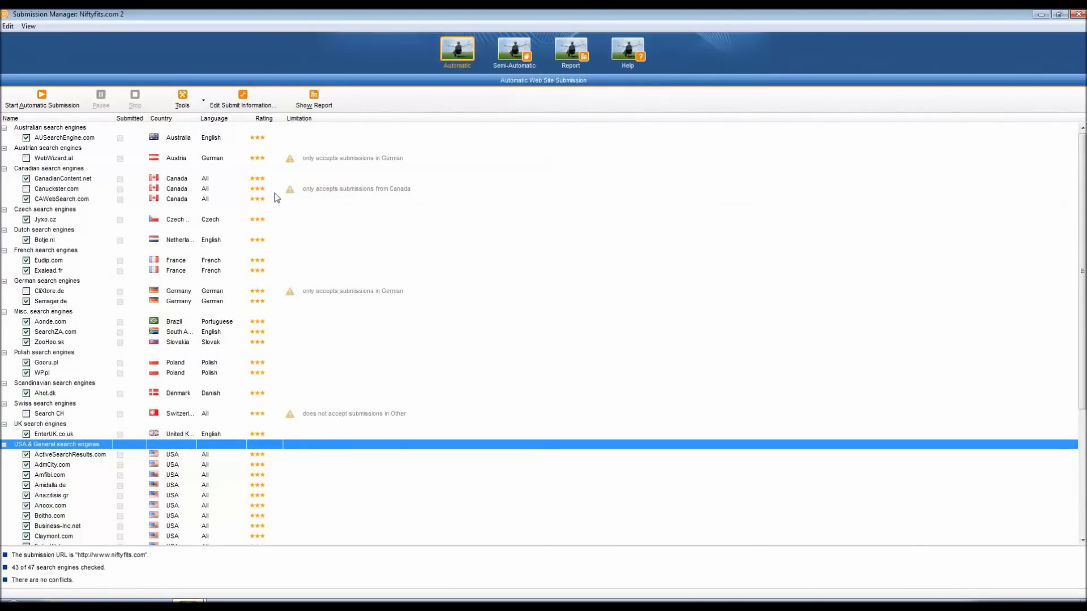
scroll(323, 255, down, 6)
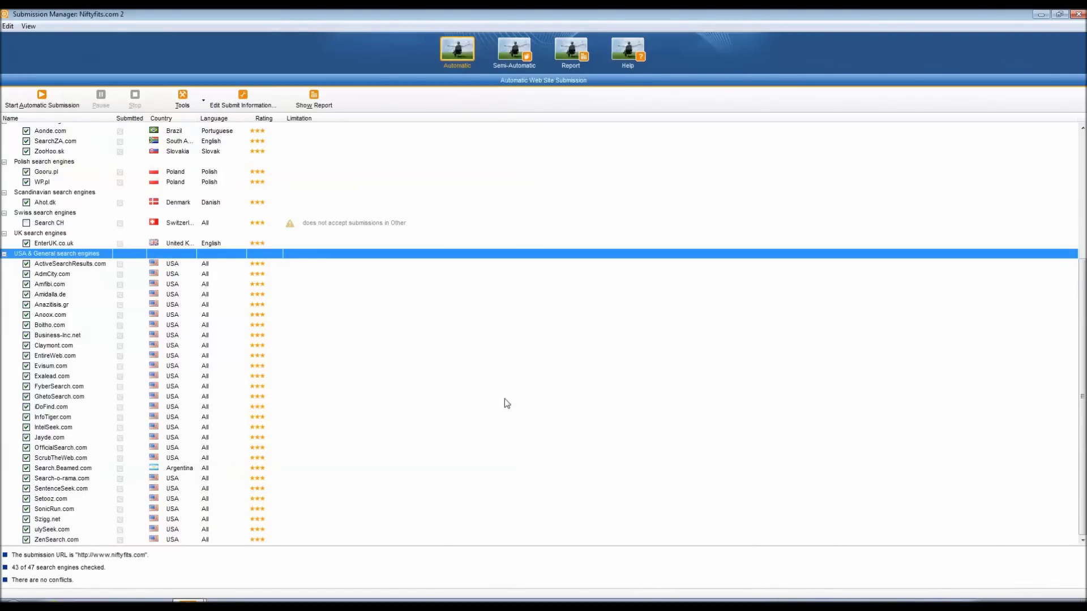
Browse the semi-automatic submission categories, including the Canadian and Dutch search engines, and close the Submission Manager.
click(509, 57)
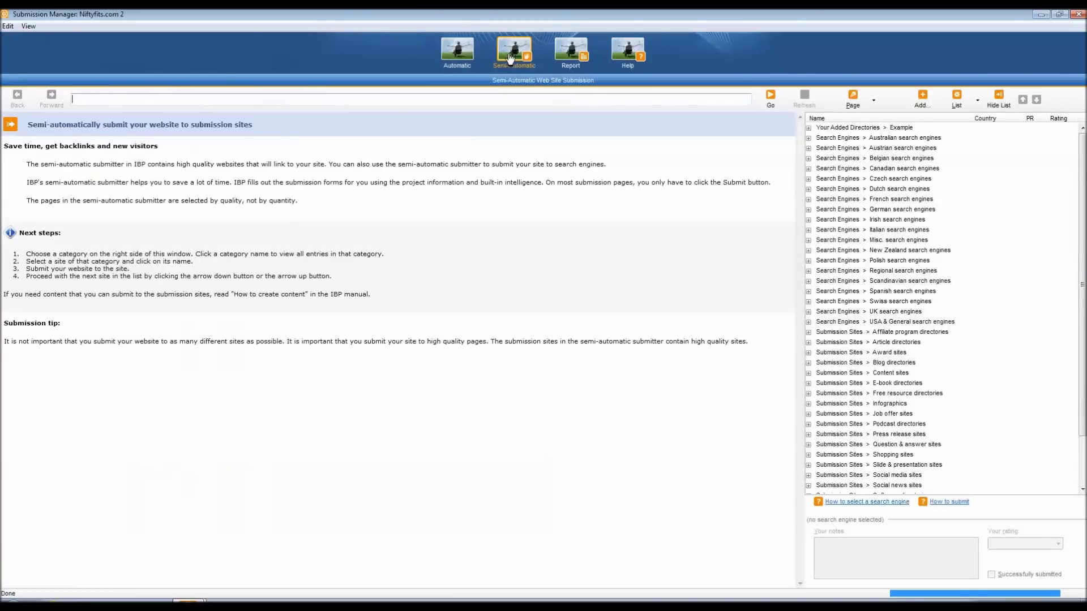
click(808, 169)
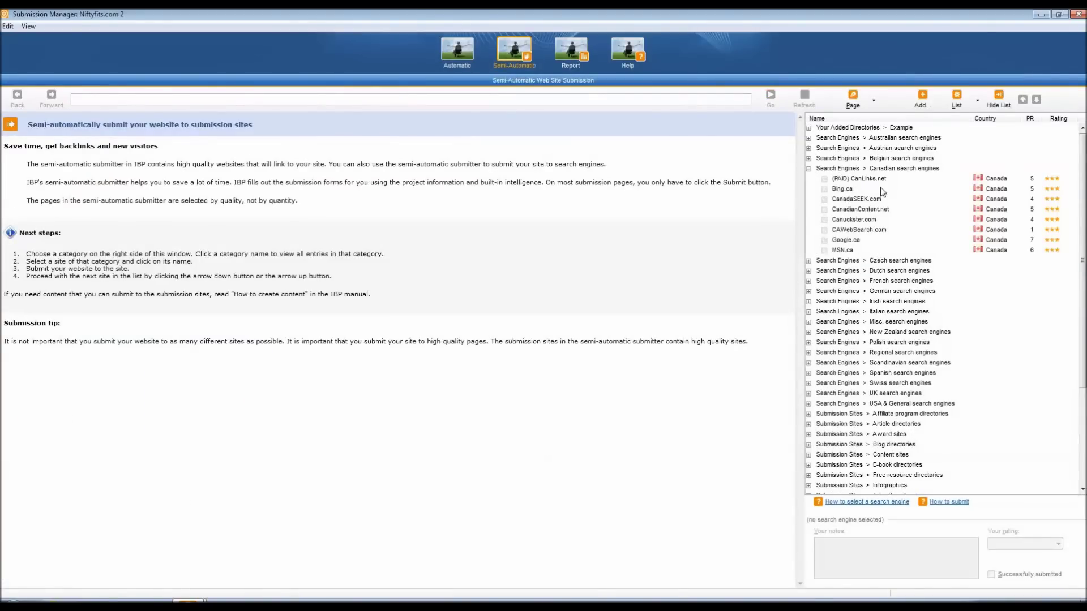
click(809, 169)
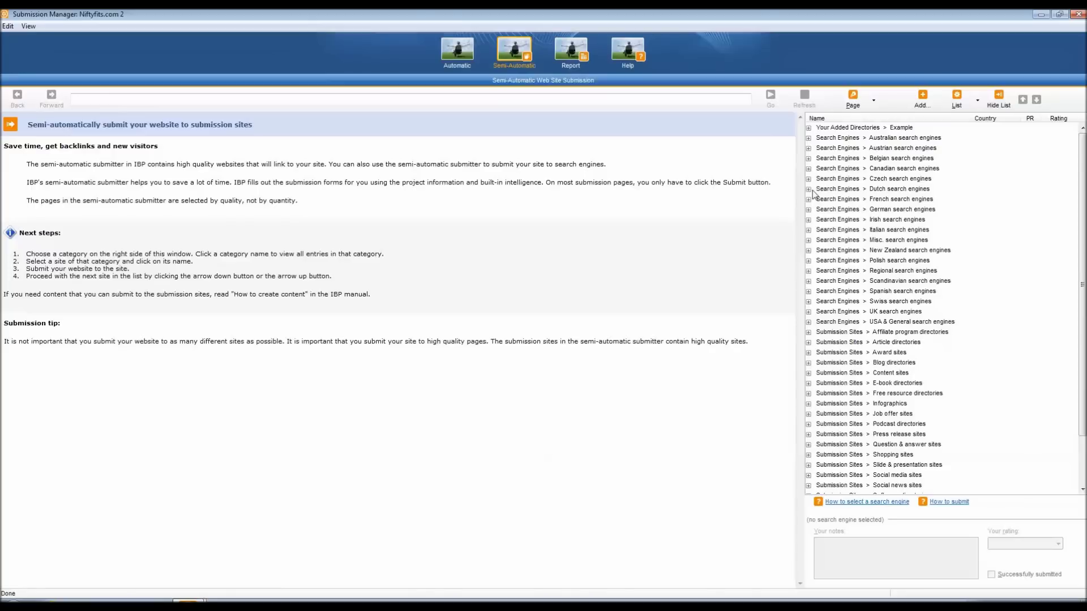
click(811, 189)
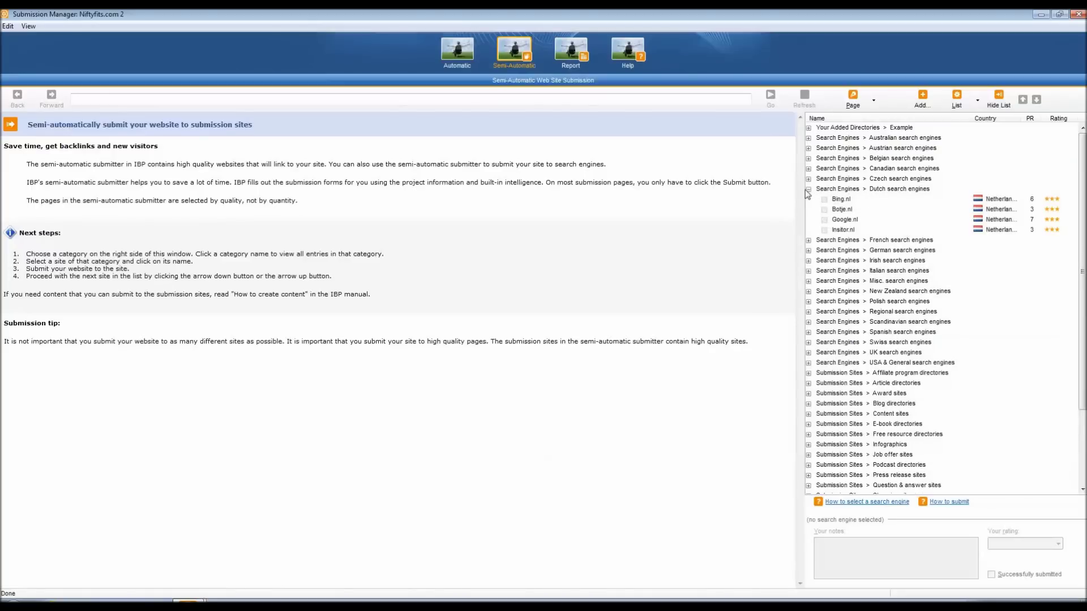
click(808, 190)
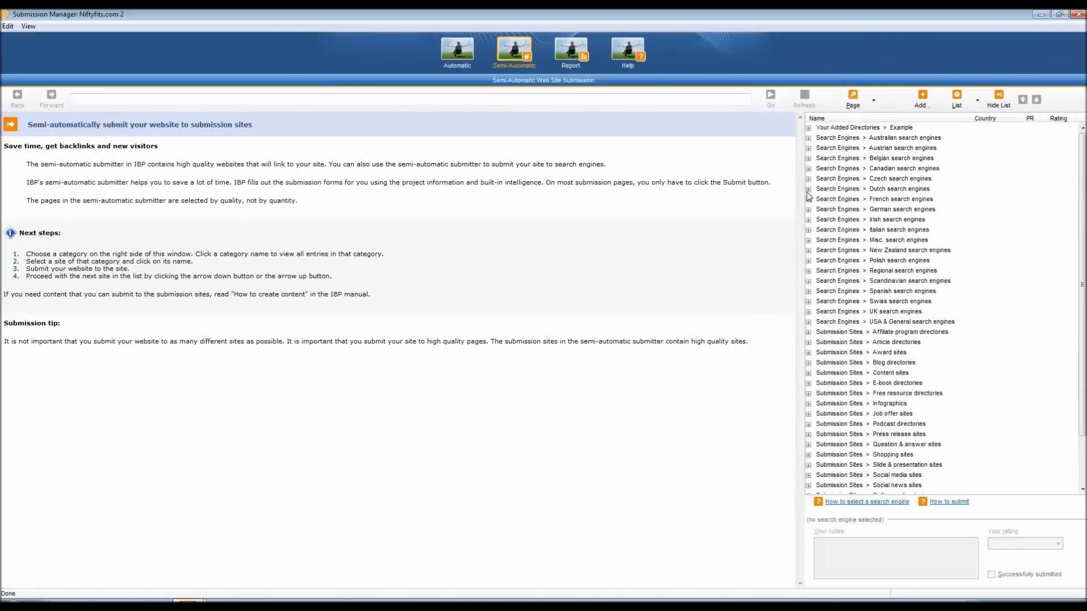
scroll(990, 439, down, 3)
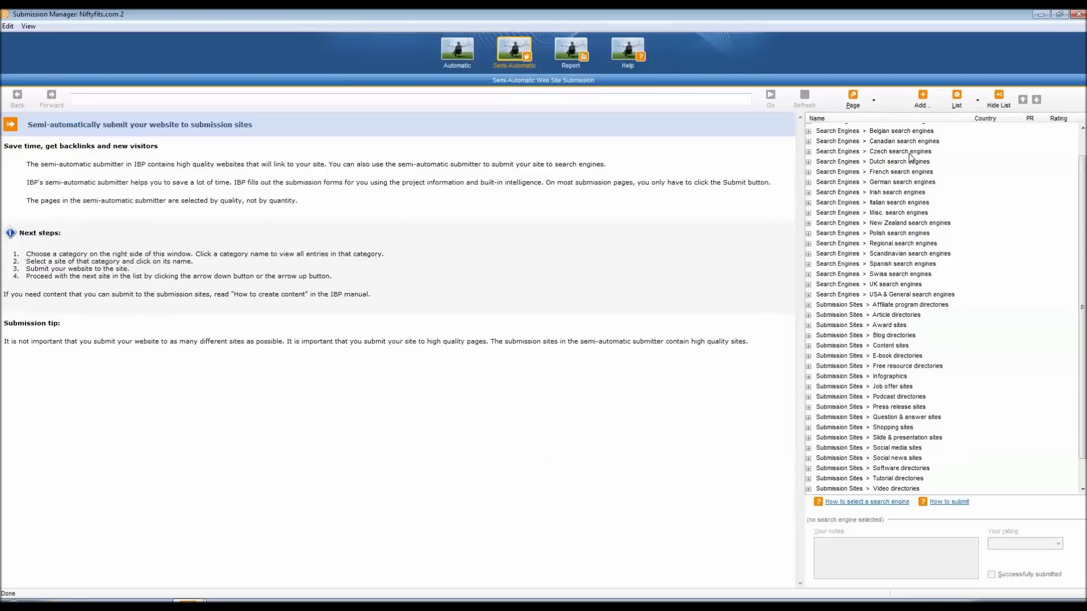
click(1079, 15)
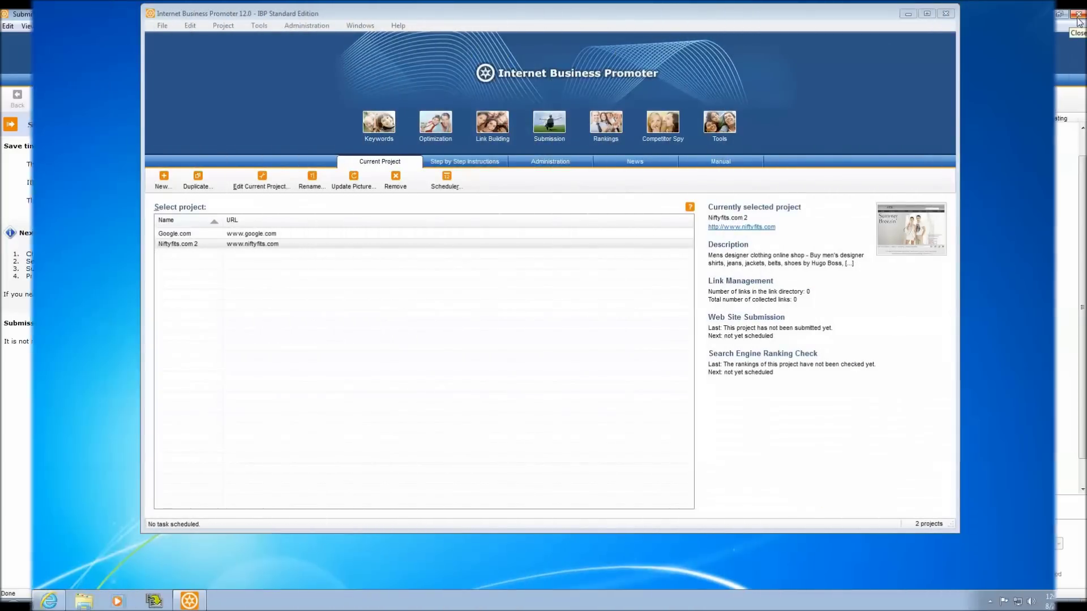